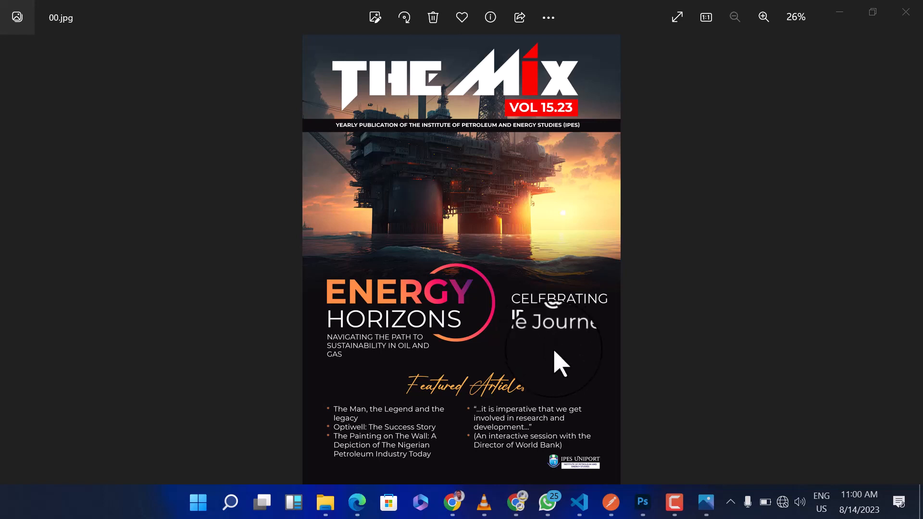
# Switch to Photoshop and start a new document from the A4 print preset, 210 x 297 mm at 300 ppi.
pyautogui.click(643, 502)
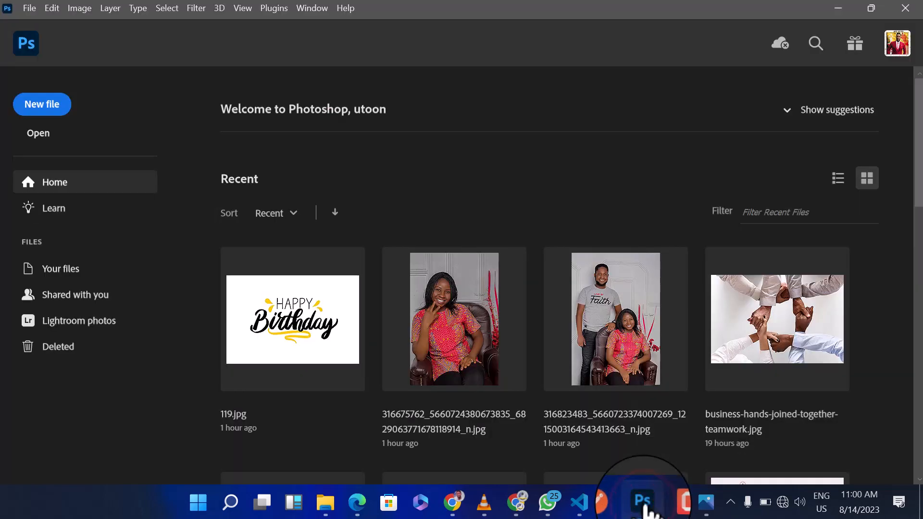
pyautogui.click(50, 105)
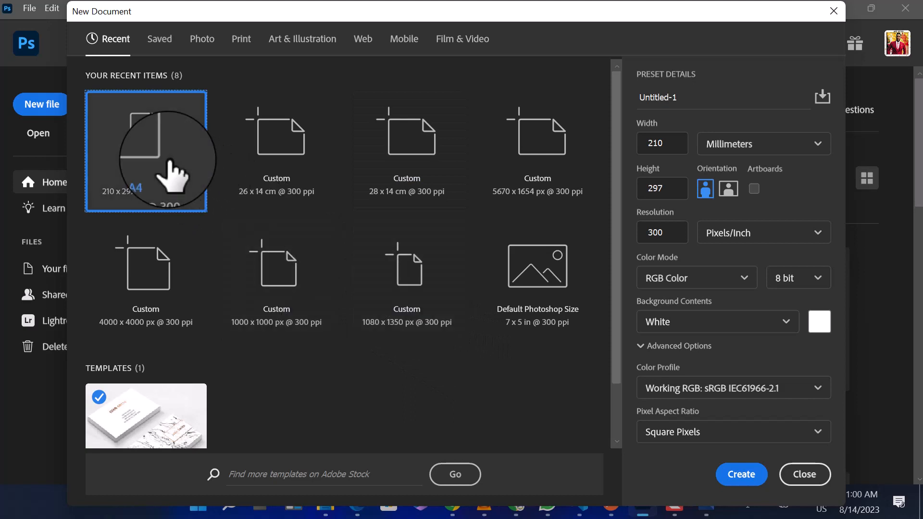
pyautogui.click(238, 46)
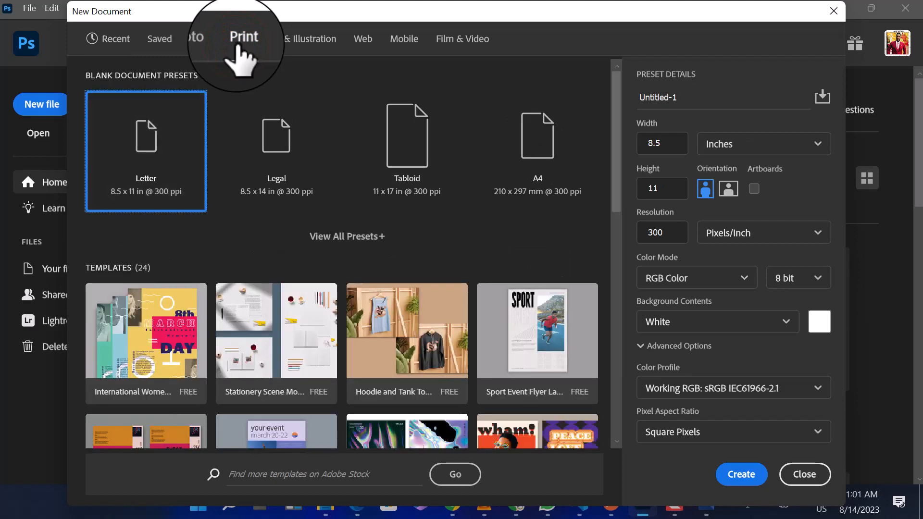
pyautogui.click(335, 235)
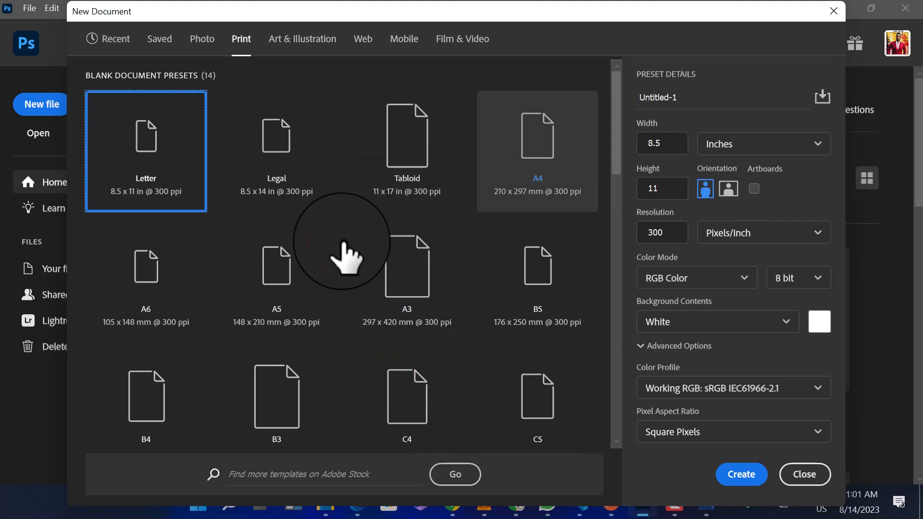
pyautogui.click(538, 168)
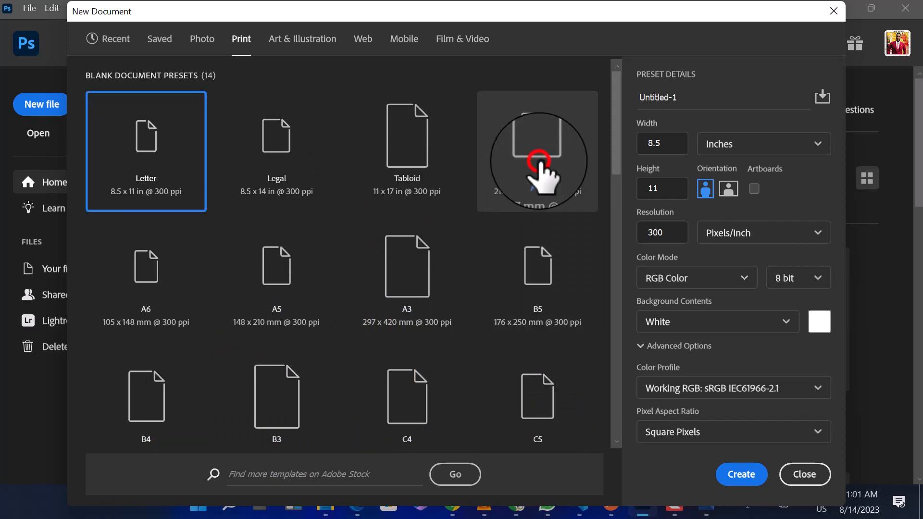
# Name the new document "tutorial 1", create it, and fit the page to the window.
pyautogui.click(693, 96)
pyautogui.moveTo(693, 96); pyautogui.dragTo(626, 117)
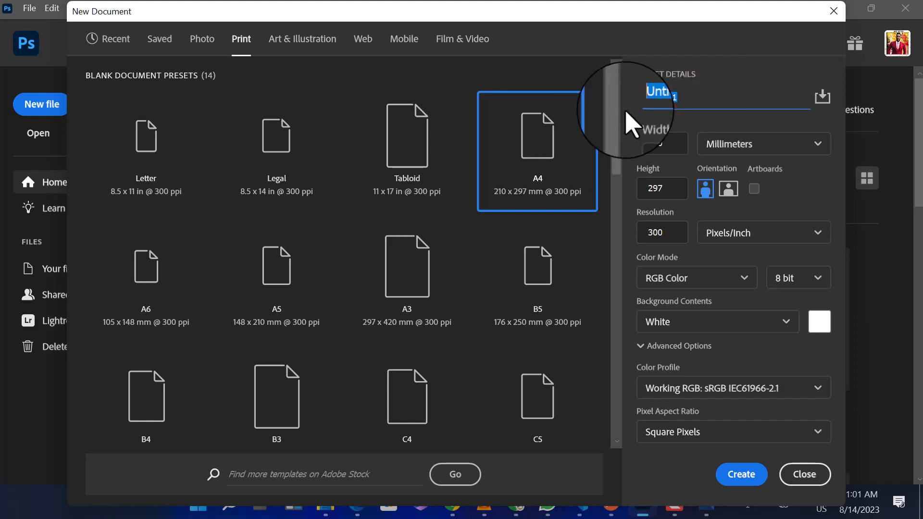
pyautogui.write('tur')
pyautogui.write('o')
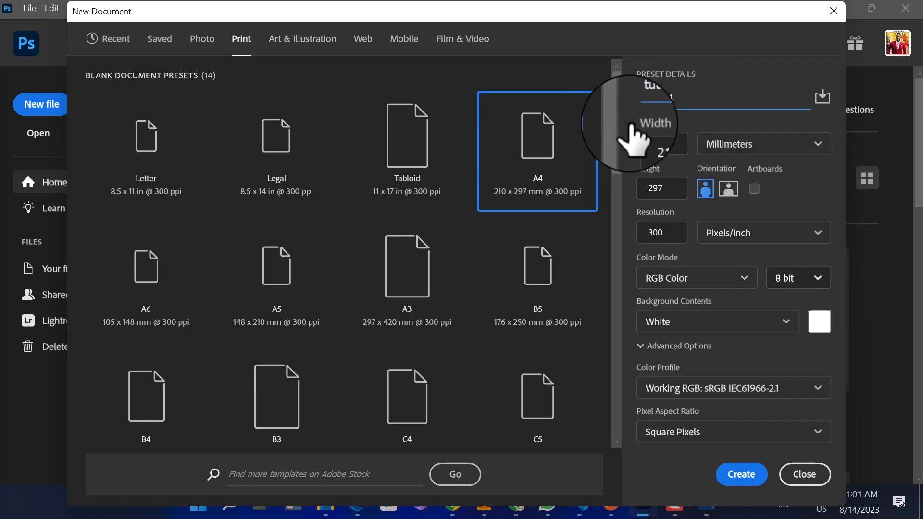
pyautogui.write('rial 1')
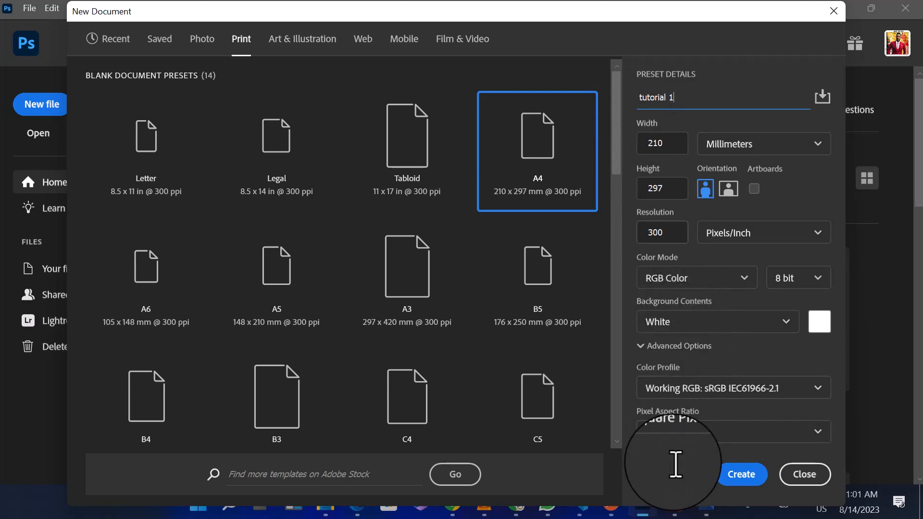
pyautogui.click(743, 481)
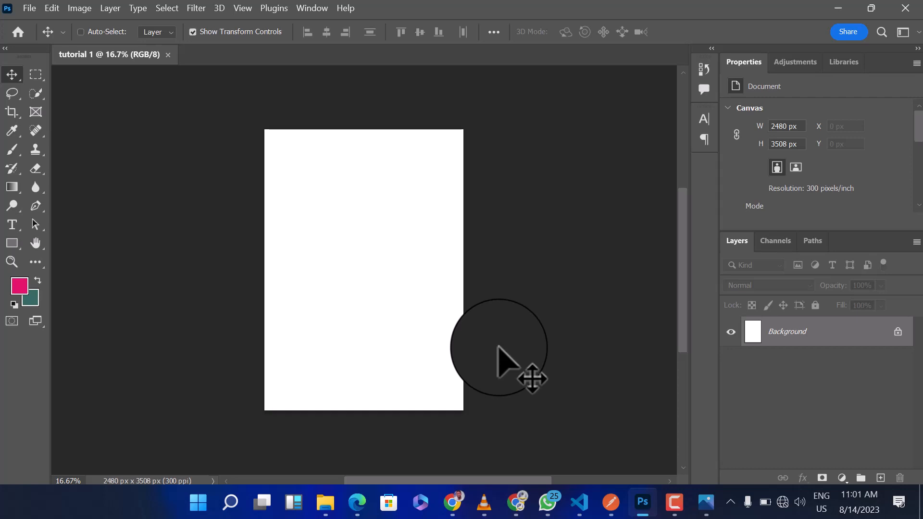
pyautogui.hotkey('ctrl', '0')
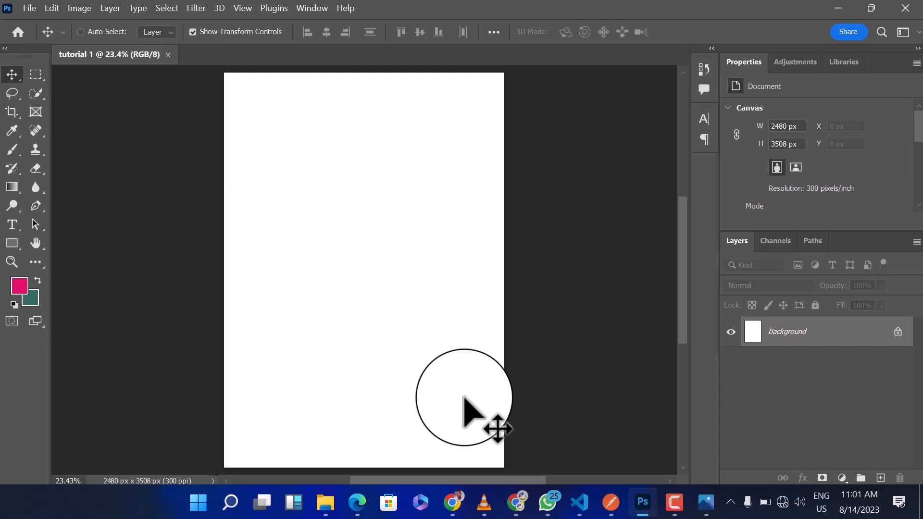
# Switch to Chrome and load freepik.com/free-photos-vectors/hoodie-mockup in a new tab.
pyautogui.click(458, 503)
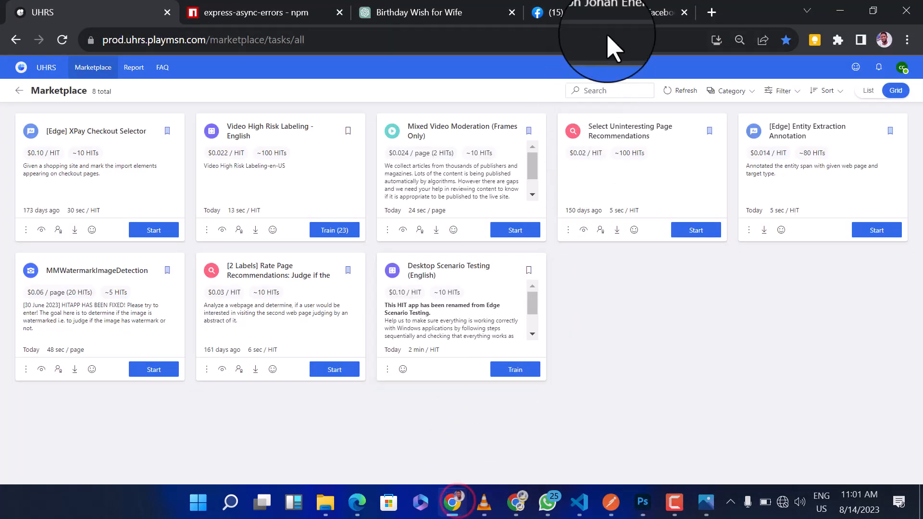
pyautogui.click(643, 18)
pyautogui.click(711, 12)
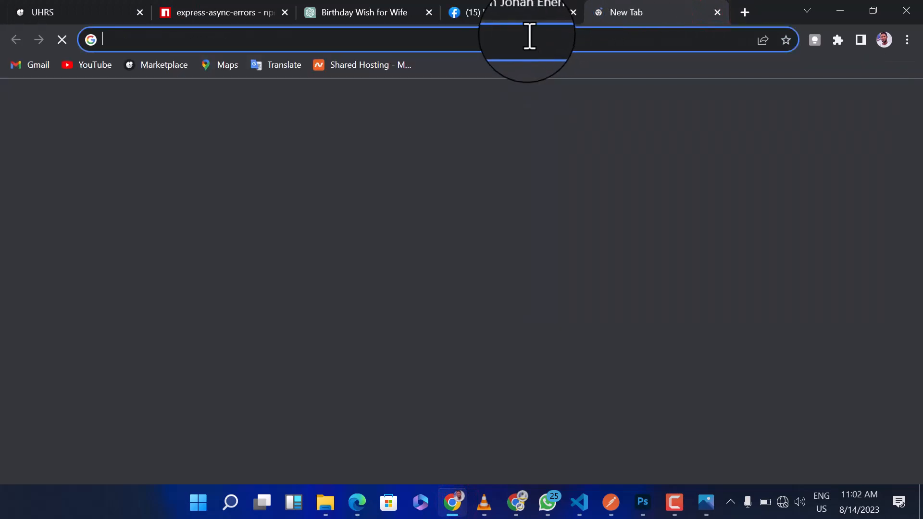
pyautogui.write('fr')
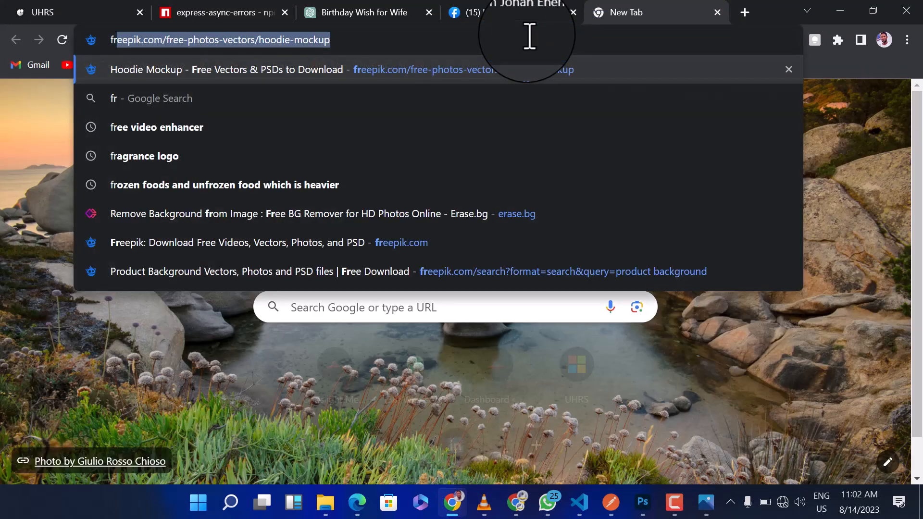
pyautogui.press('Right')
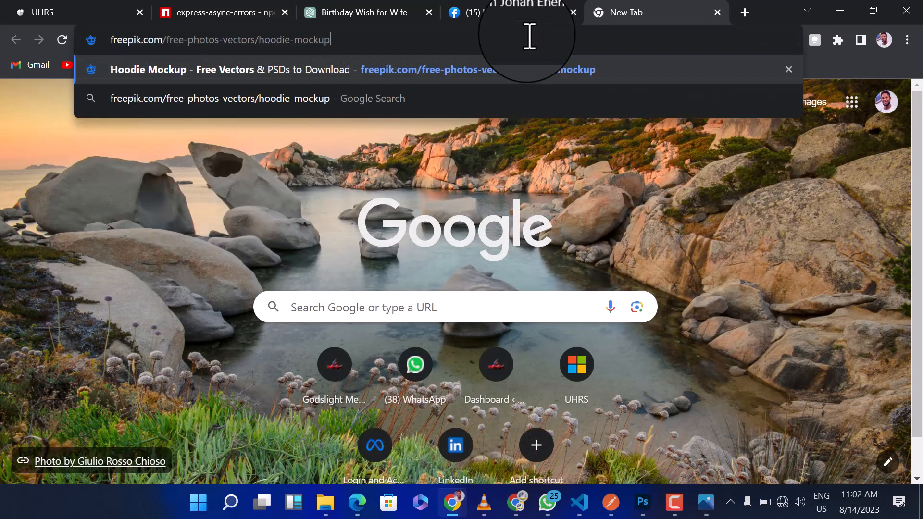
pyautogui.press('Return')
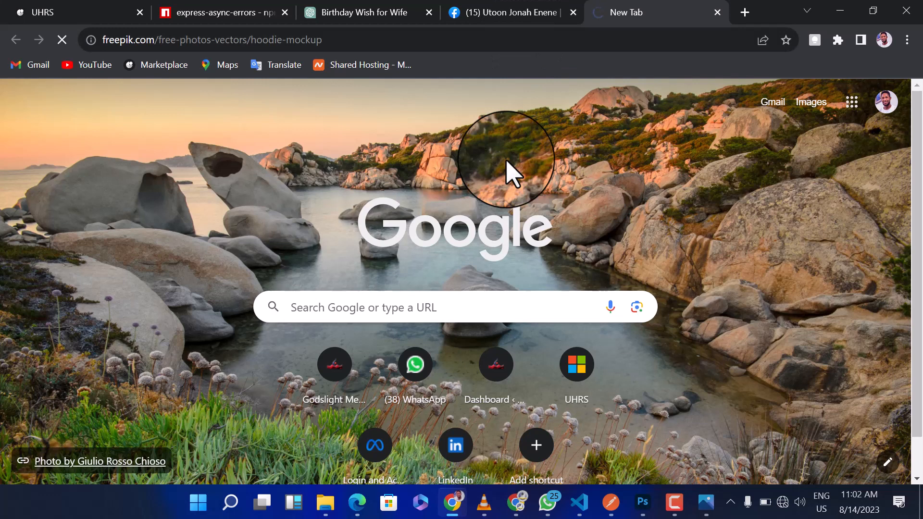
pyautogui.click(675, 503)
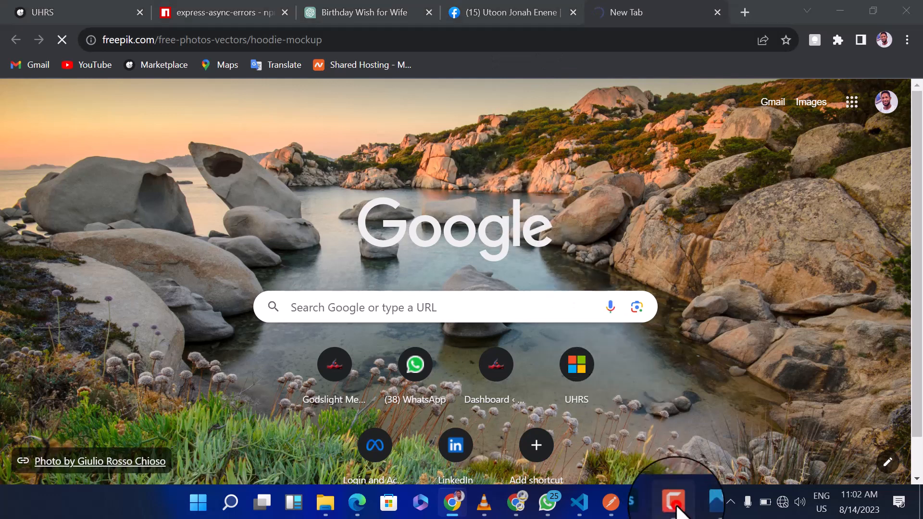
pyautogui.click(401, 133)
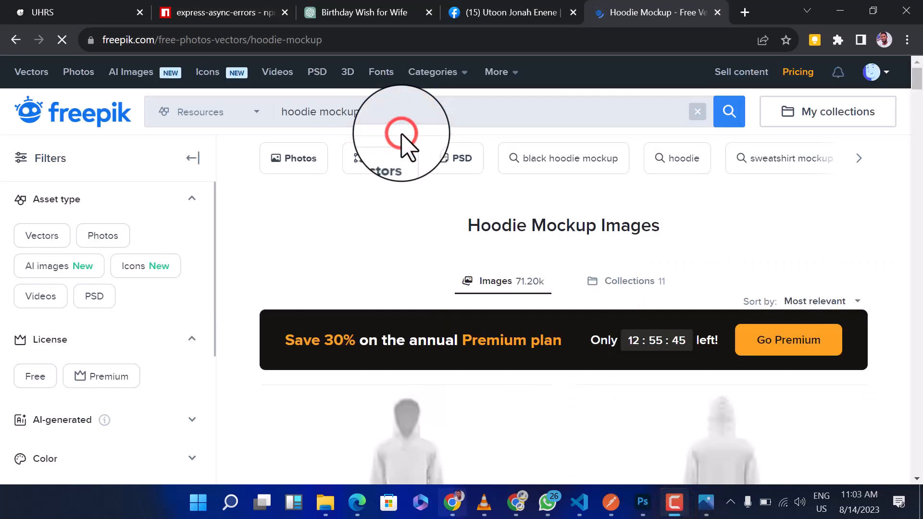
pyautogui.click(289, 137)
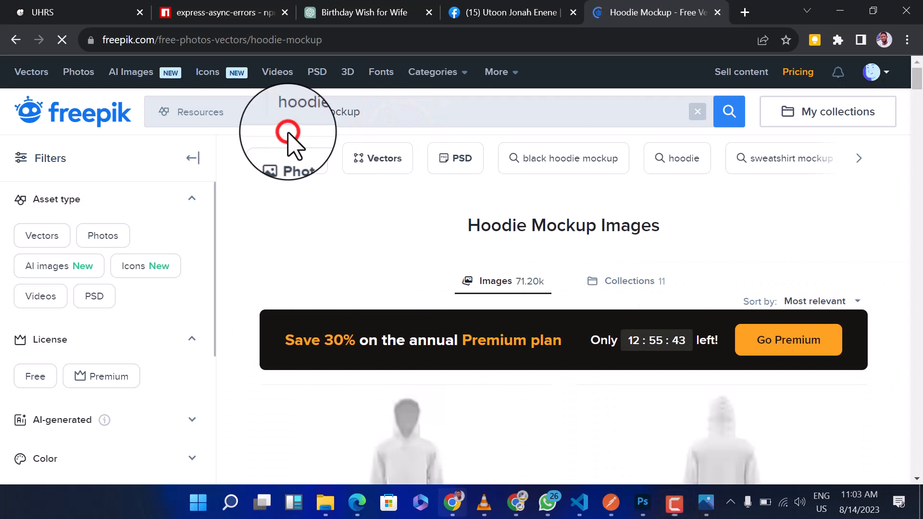
pyautogui.click(370, 111)
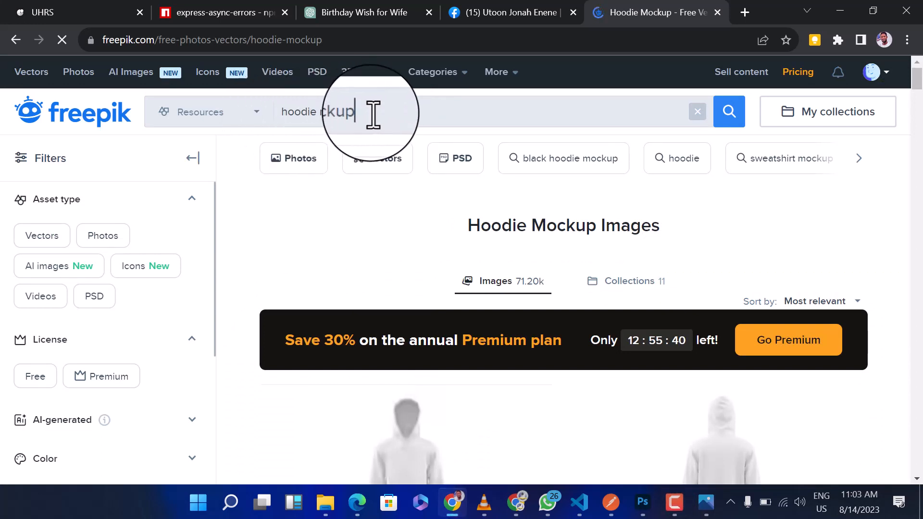
pyautogui.hotkey('ctrl', 'a')
pyautogui.click(706, 502)
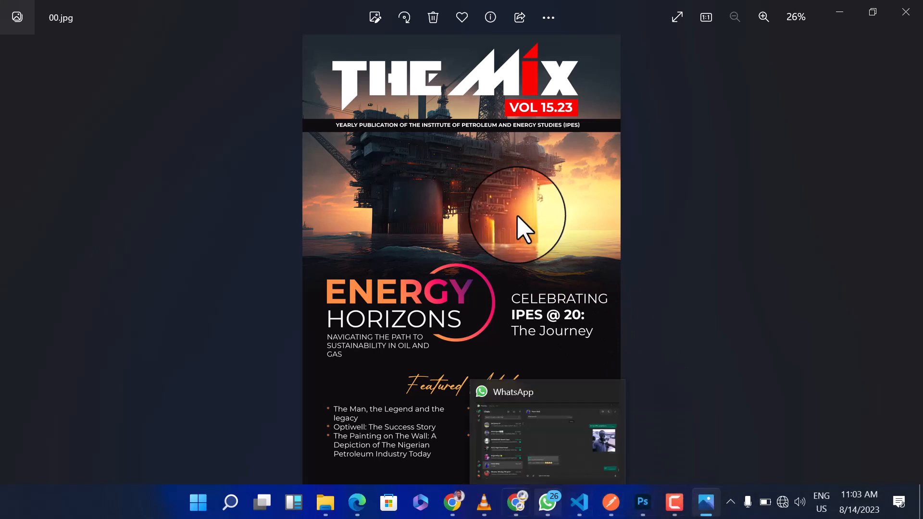
pyautogui.click(462, 505)
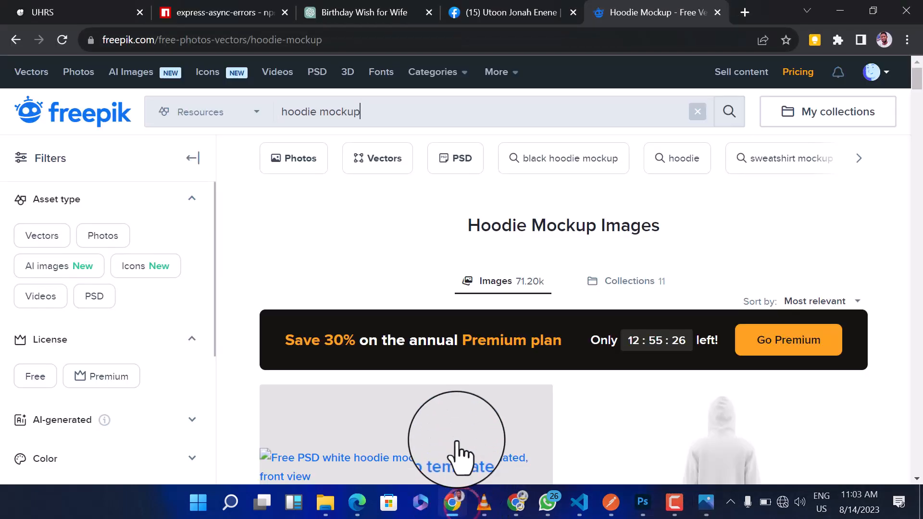
# Search Freepik for "oil and gas" and close the pop-up advertising window.
pyautogui.click(405, 116)
pyautogui.moveTo(405, 116); pyautogui.dragTo(267, 145)
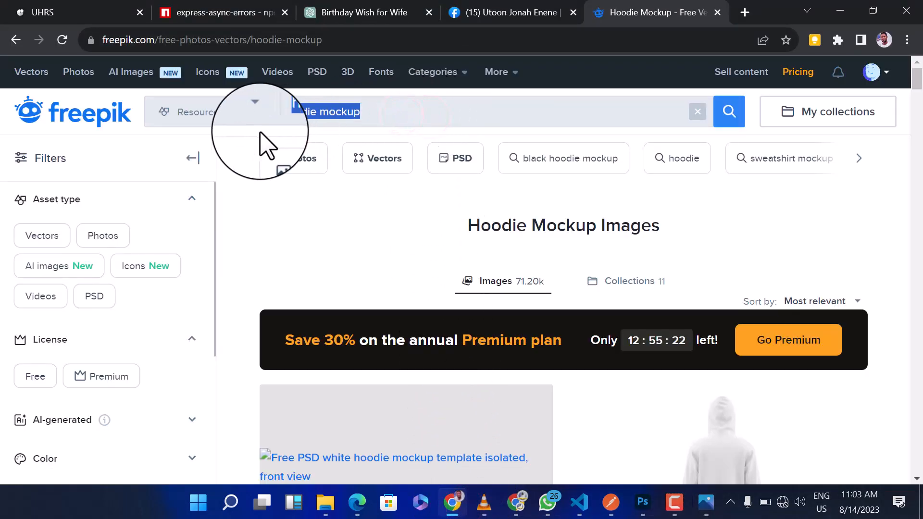
pyautogui.write('and ga')
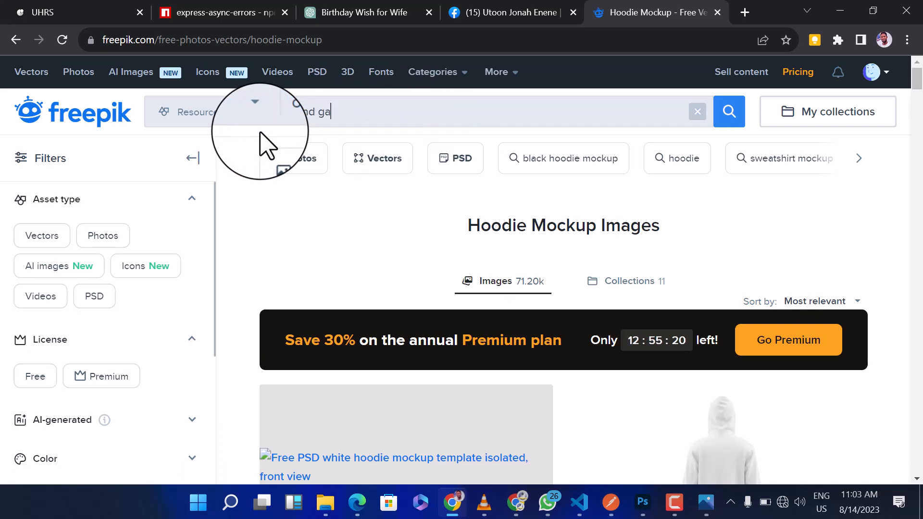
pyautogui.write('s')
pyautogui.press('Return')
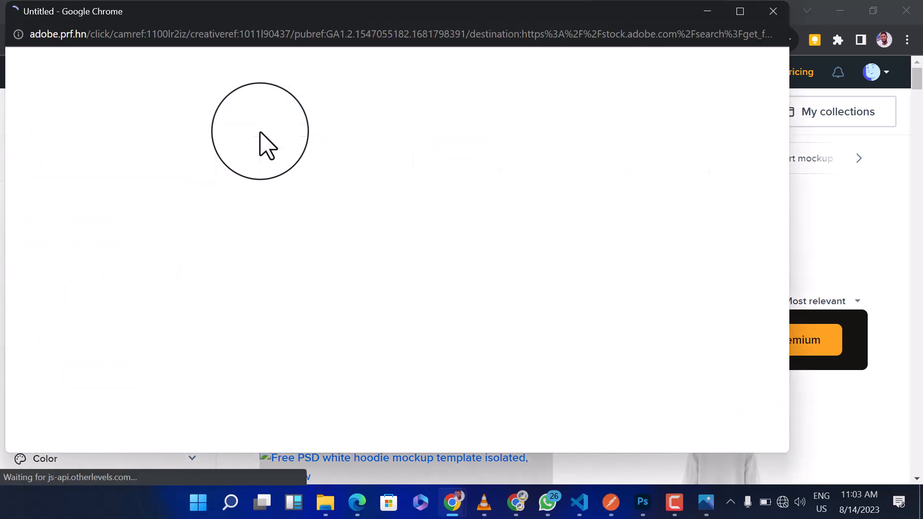
pyautogui.click(773, 12)
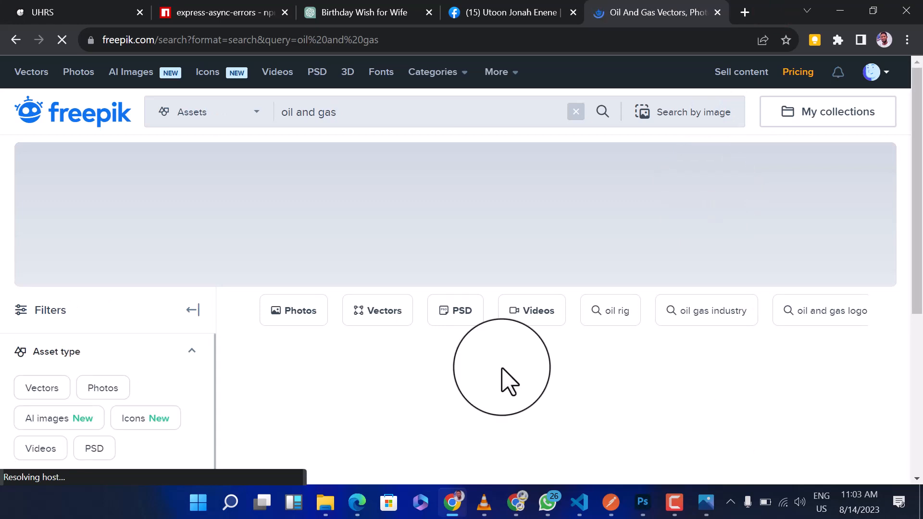
# Open the free photo of the oil platform in the ocean at sunset and bring up its download options.
pyautogui.scroll(-3, 501, 383)
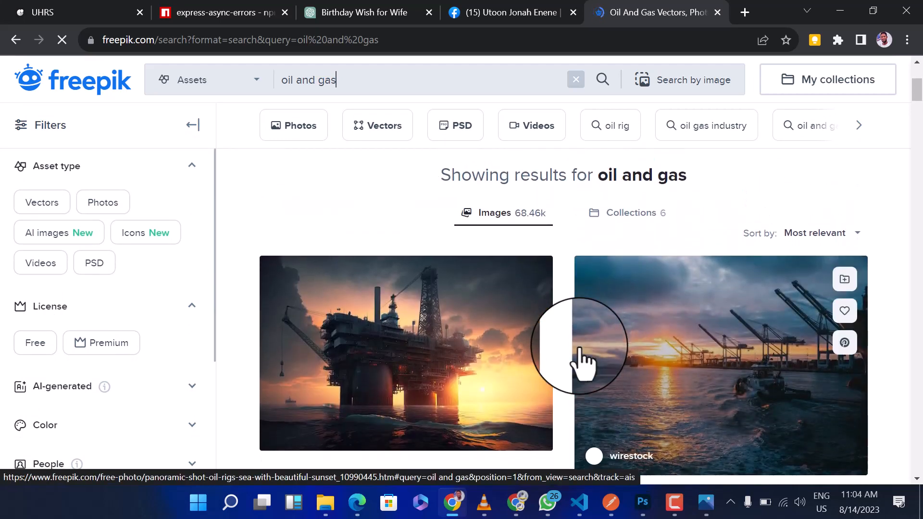
pyautogui.click(412, 382)
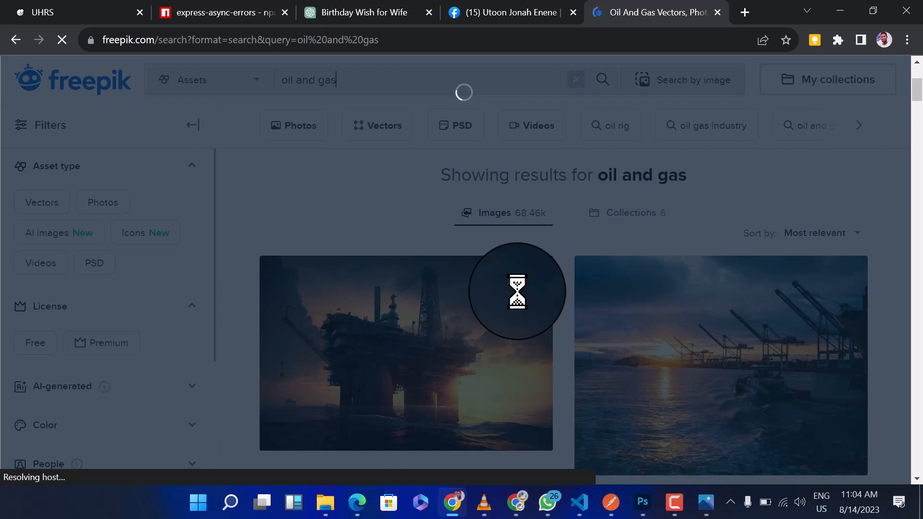
pyautogui.click(517, 292)
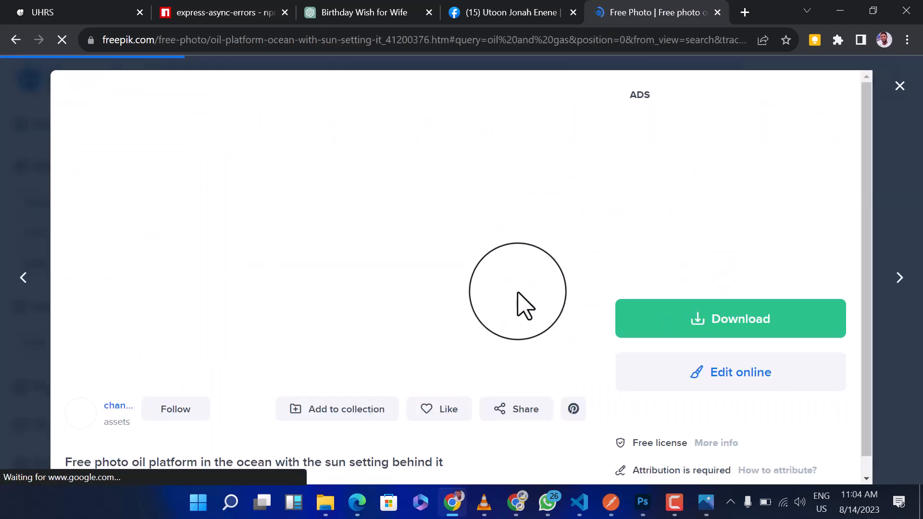
pyautogui.click(674, 330)
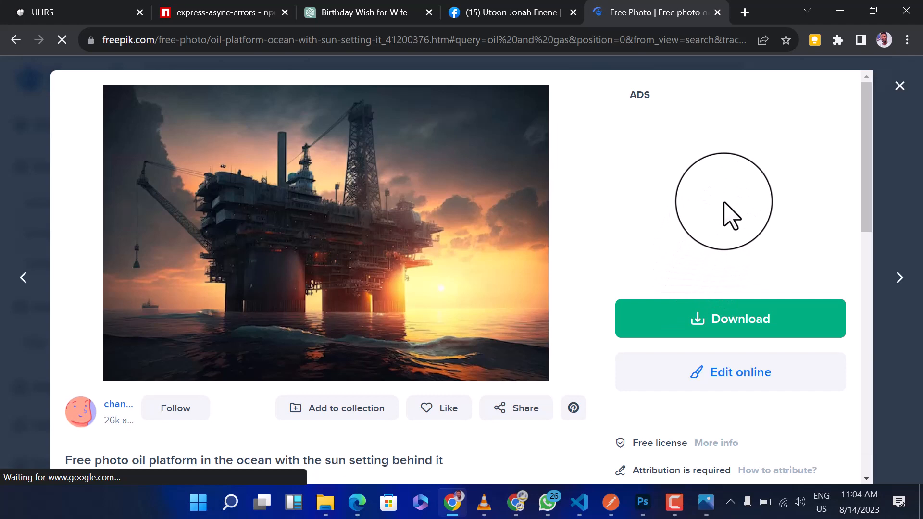
pyautogui.scroll(-2, 731, 215)
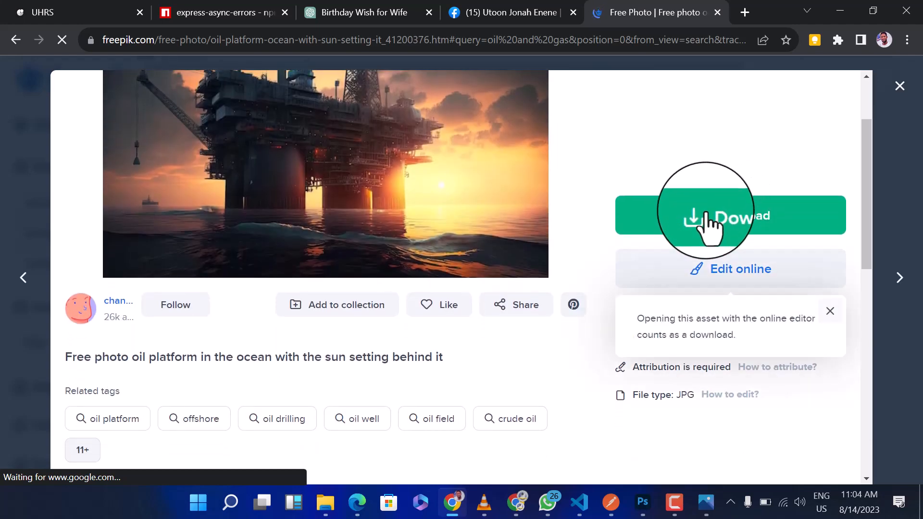
pyautogui.click(706, 211)
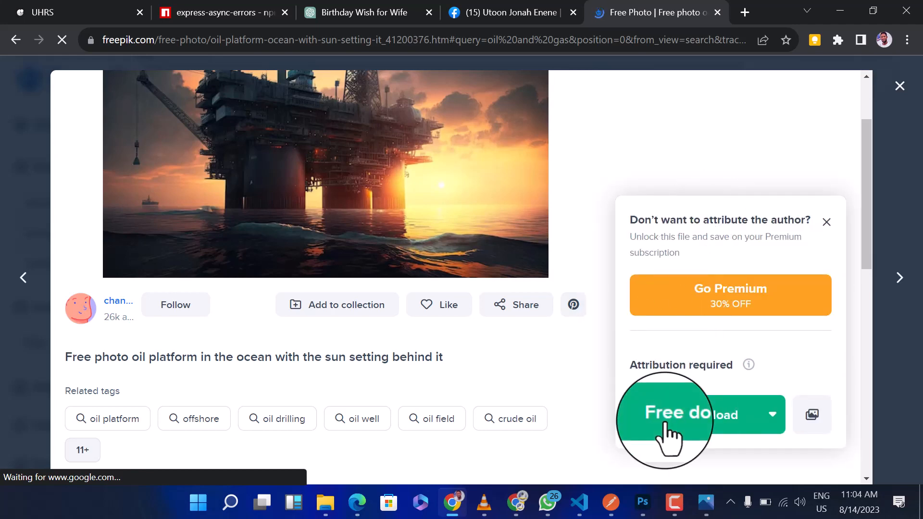
pyautogui.scroll(2, 576, 321)
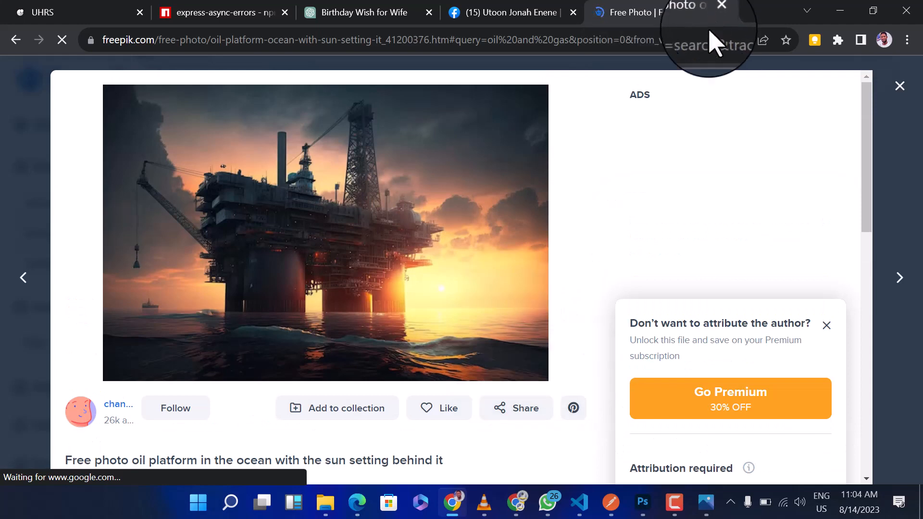
# Switch to Photoshop and open the image oil-platform-ocean-with-sun-setting-it from the Downloads folder.
pyautogui.click(644, 504)
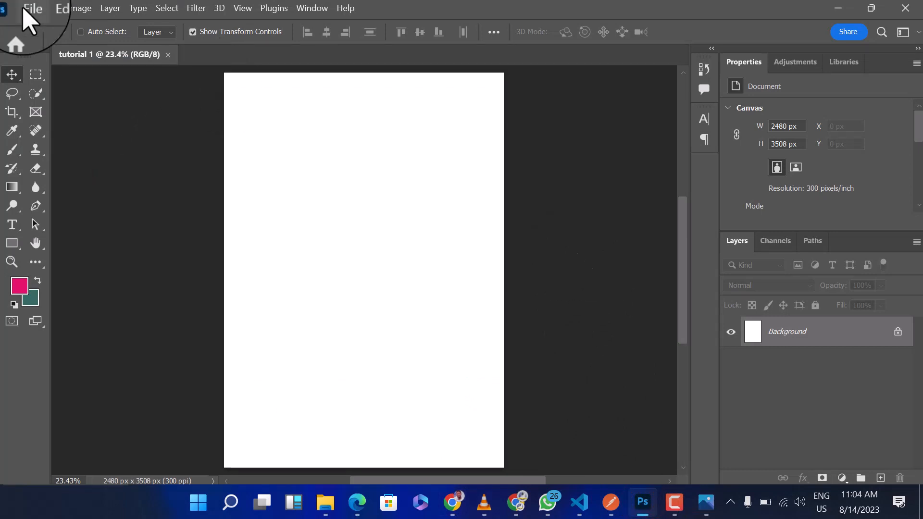
pyautogui.click(26, 12)
pyautogui.click(42, 39)
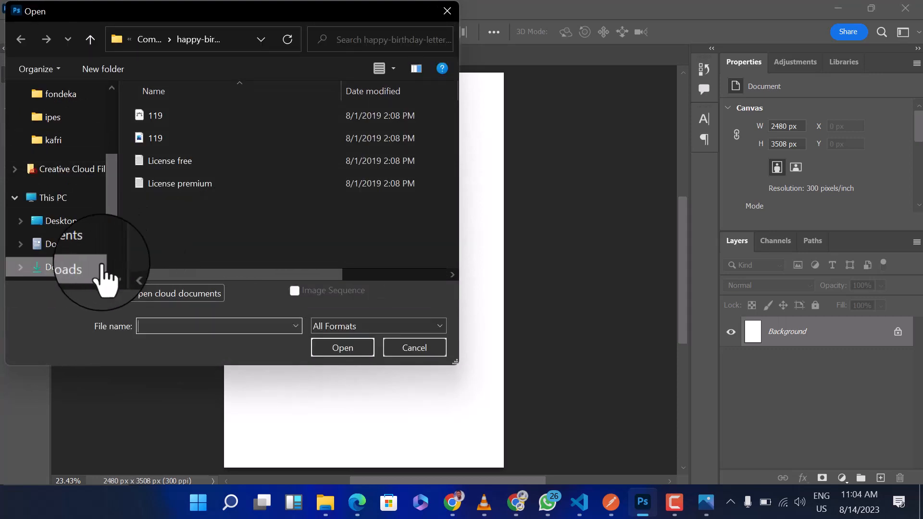
pyautogui.click(73, 268)
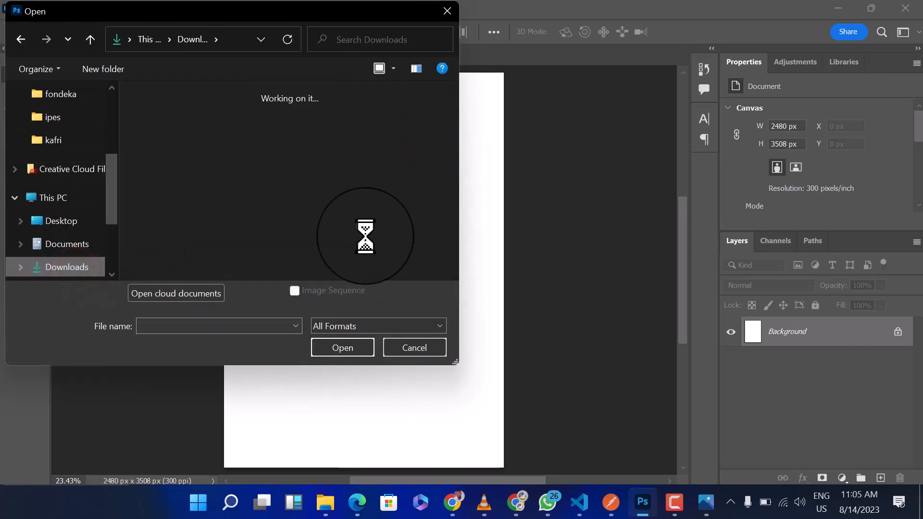
pyautogui.moveTo(453, 113); pyautogui.dragTo(457, 144)
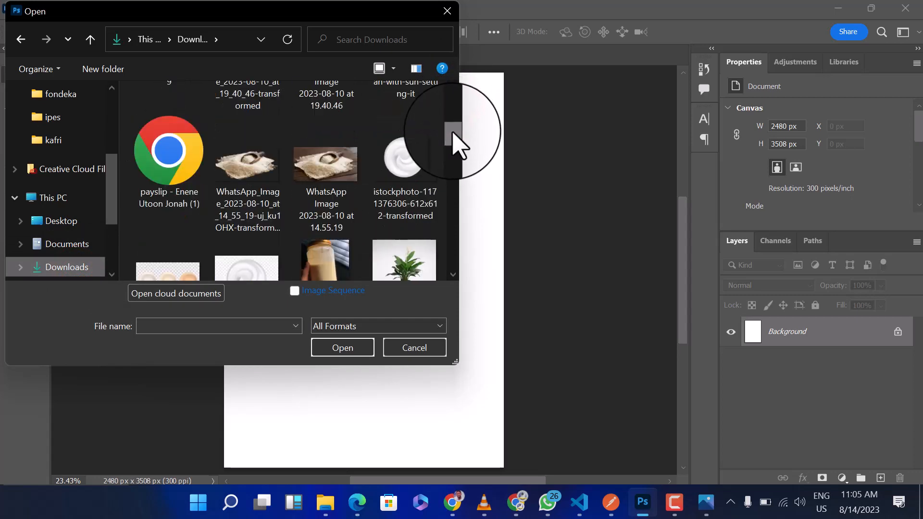
pyautogui.click(455, 85)
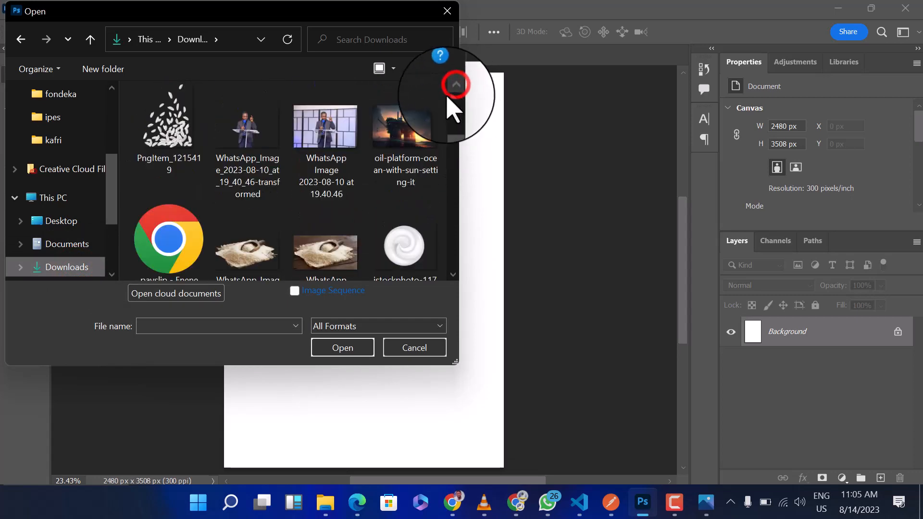
pyautogui.doubleClick(403, 146)
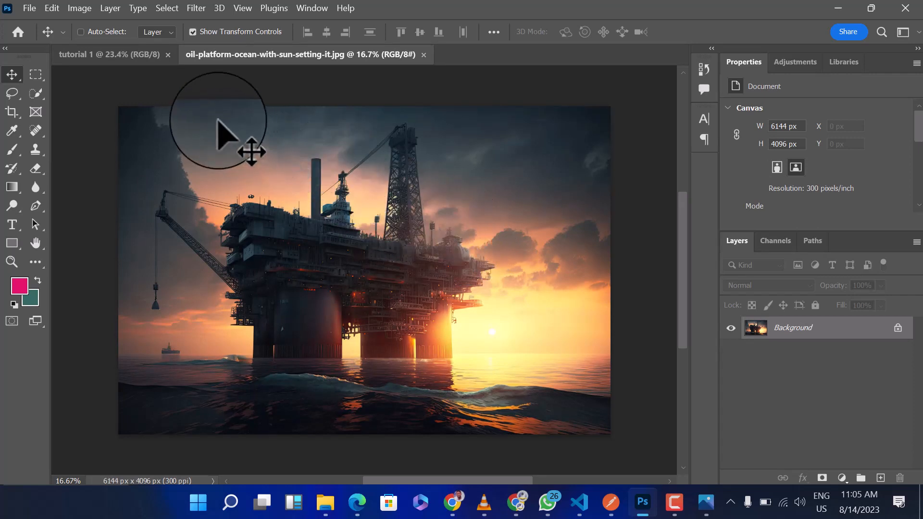
# Bring the oil platform photo into the tutorial 1 document and scale it to about 43.85% so it spans the upper half of the page.
pyautogui.moveTo(228, 140); pyautogui.dragTo(346, 186)
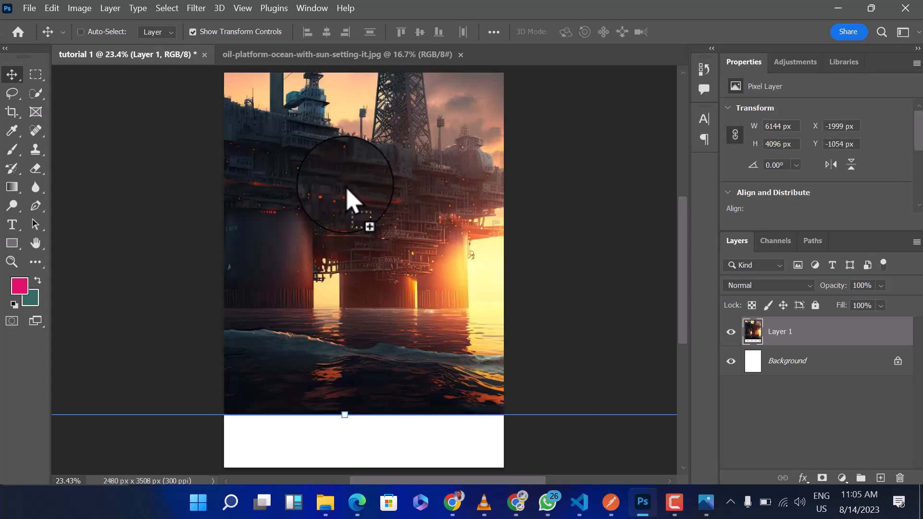
pyautogui.moveTo(345, 416); pyautogui.dragTo(356, 168)
pyautogui.moveTo(387, 130); pyautogui.dragTo(366, 273)
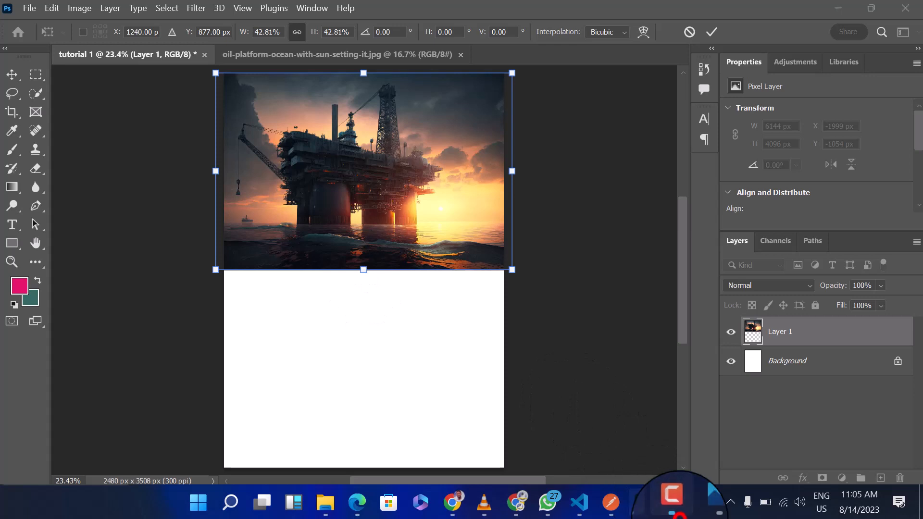
pyautogui.click(680, 518)
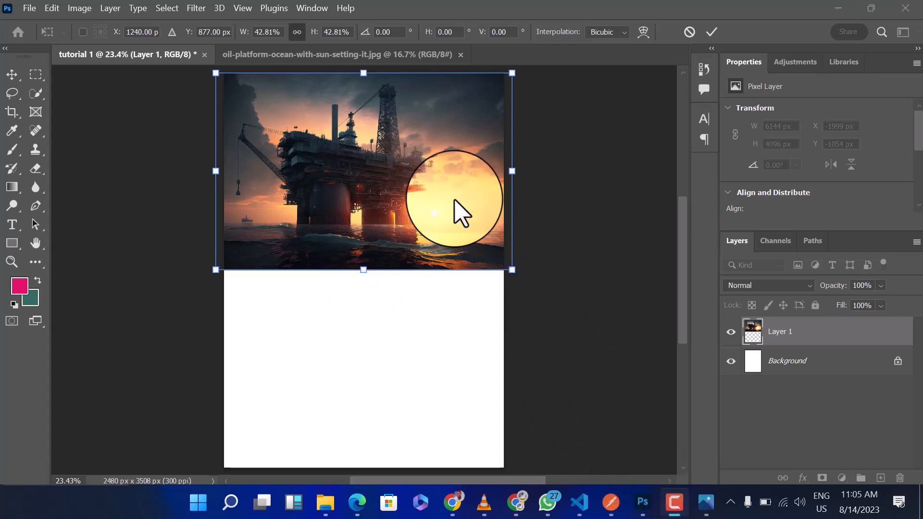
pyautogui.click(415, 145)
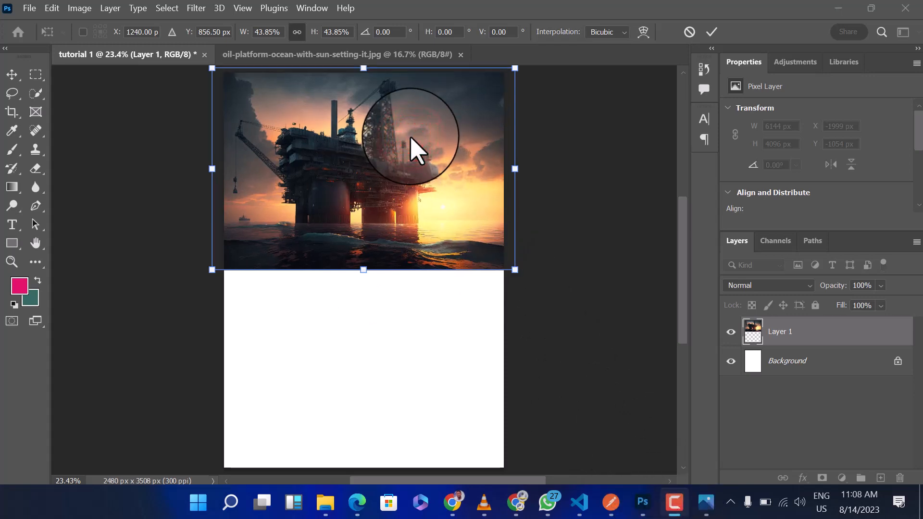
pyautogui.click(299, 144)
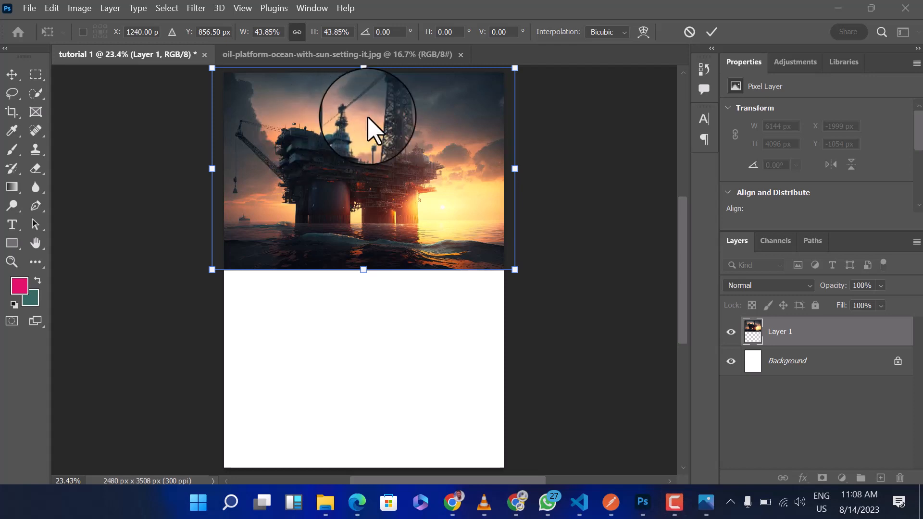
pyautogui.click(712, 33)
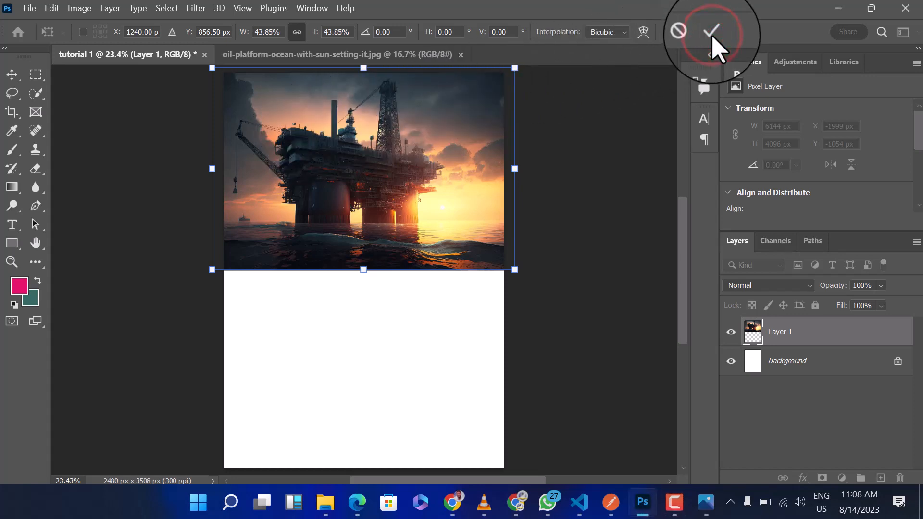
pyautogui.click(711, 33)
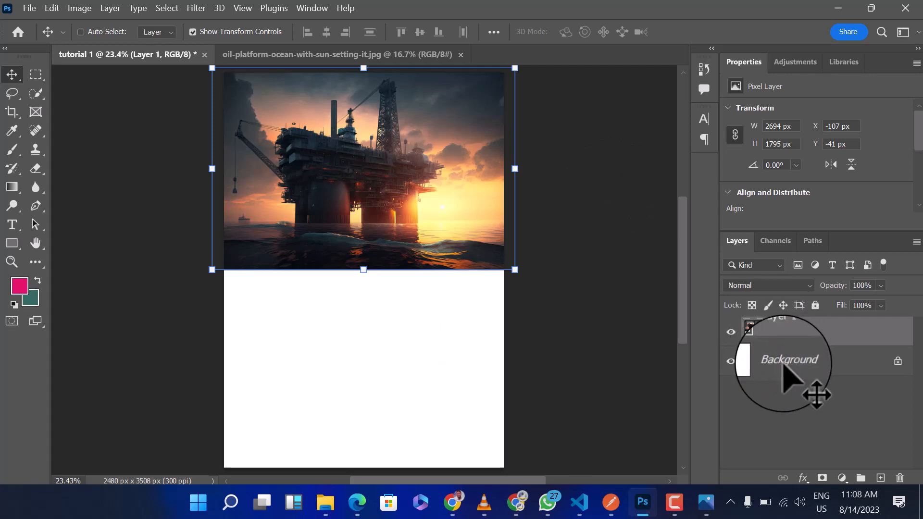
# Add a Solid Color fill layer above the Background, using the dark blue-black #070a10 sampled from the photo's lower edge.
pyautogui.click(797, 361)
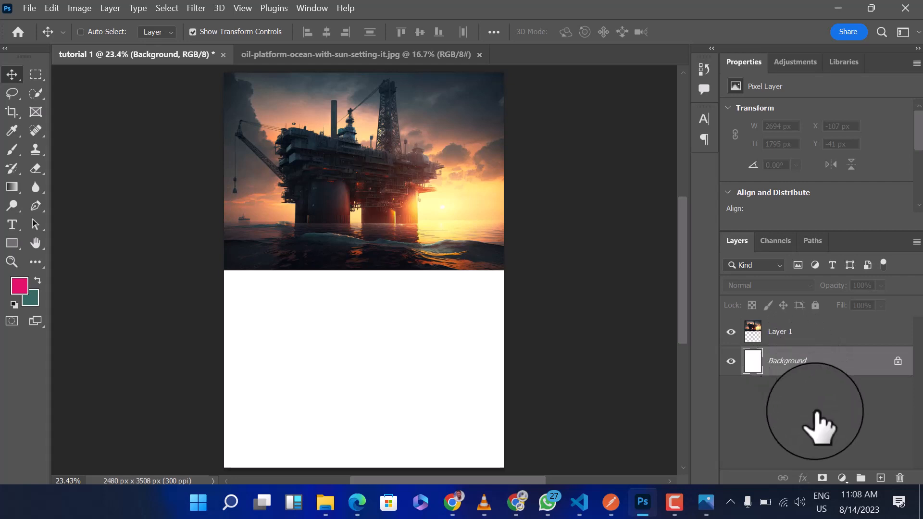
pyautogui.click(841, 479)
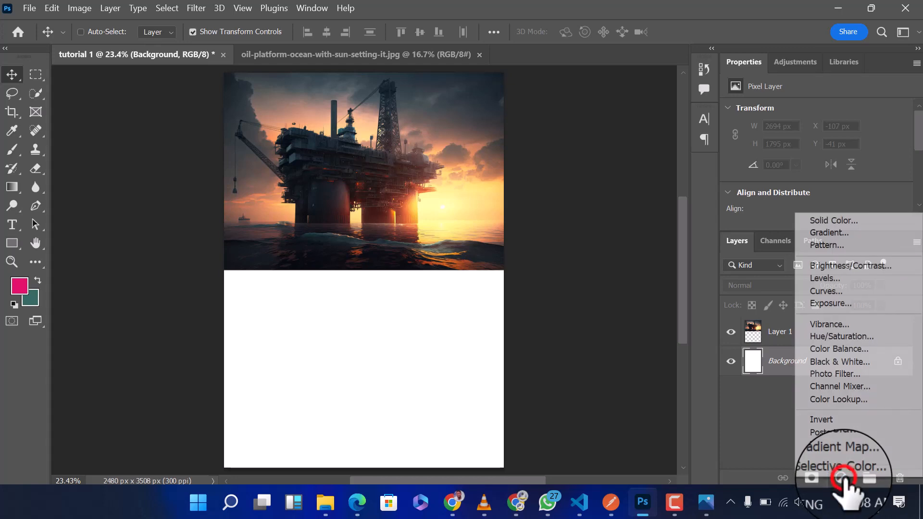
pyautogui.click(849, 222)
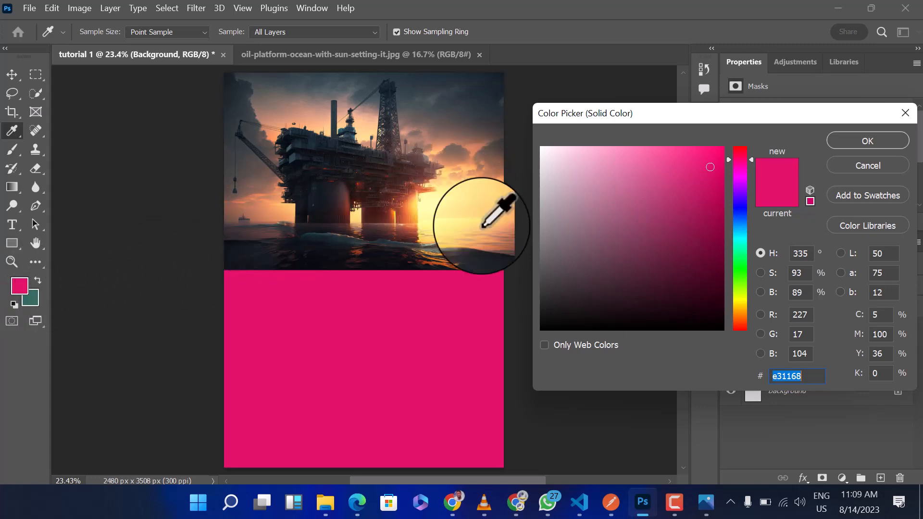
pyautogui.moveTo(423, 205); pyautogui.dragTo(303, 267)
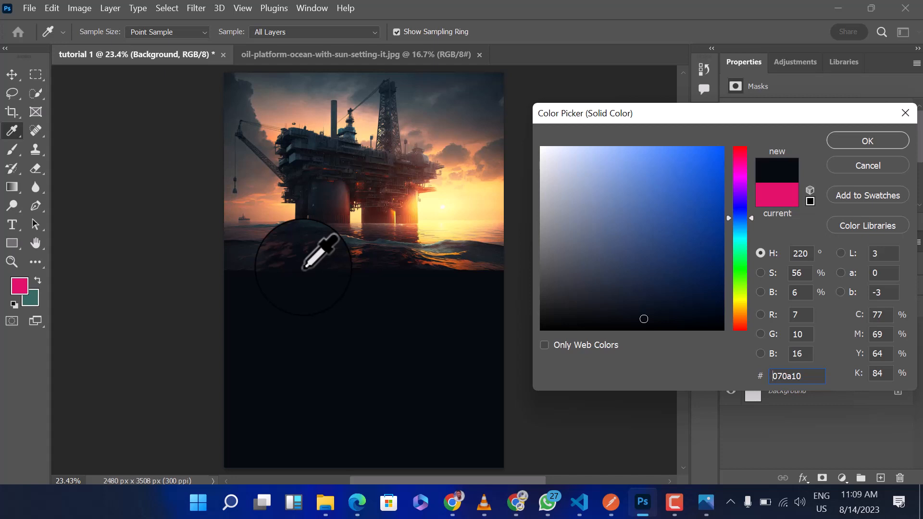
pyautogui.click(857, 147)
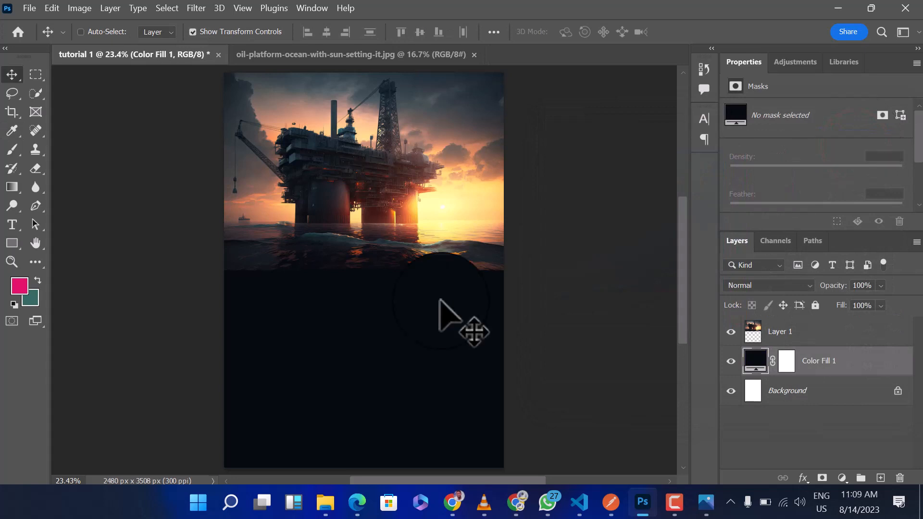
# Add a layer mask to the oil platform photo layer.
pyautogui.hotkey('ctrl', '-')
pyautogui.hotkey('ctrl', '=')
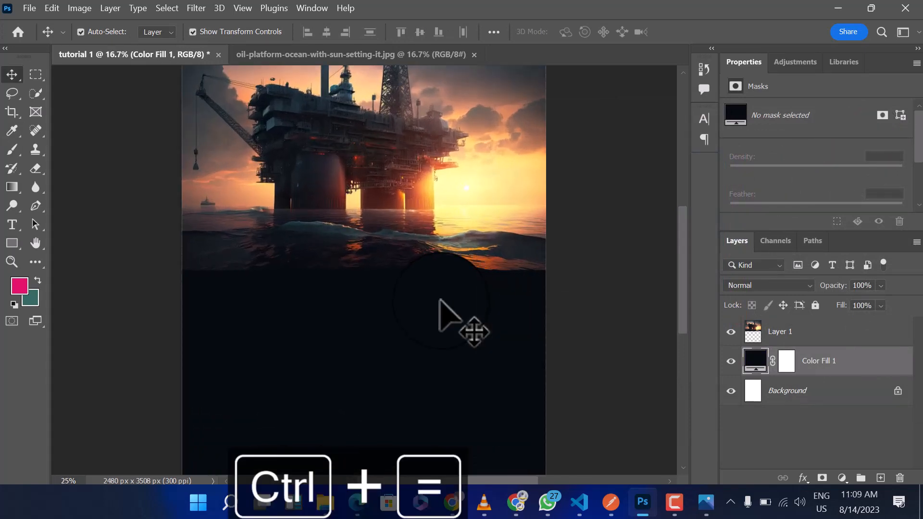
pyautogui.hotkey('ctrl', '=')
pyautogui.hotkey('ctrl', '=')
pyautogui.hotkey('ctrl', '=')
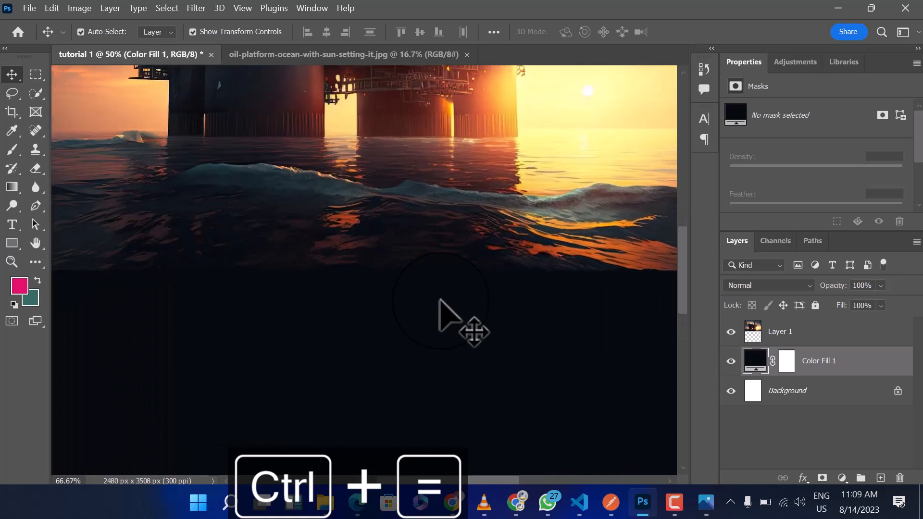
pyautogui.hotkey('ctrl', '-')
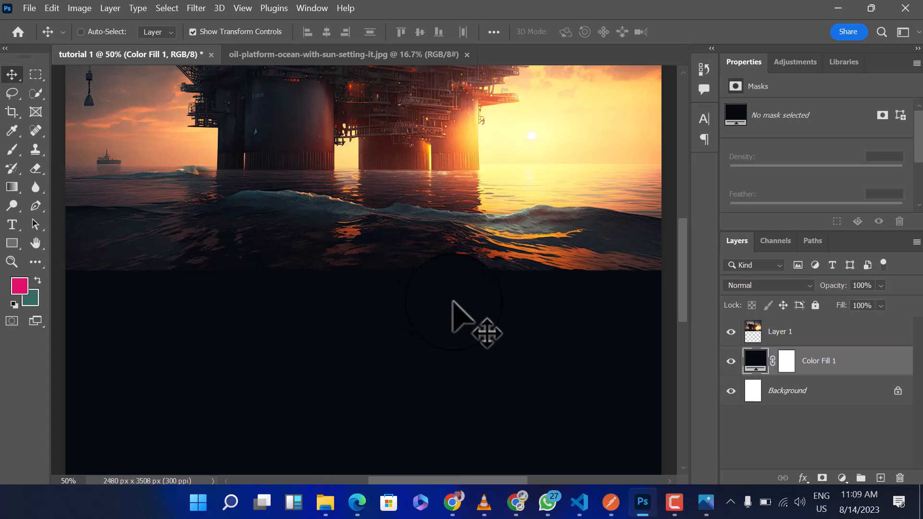
pyautogui.click(804, 337)
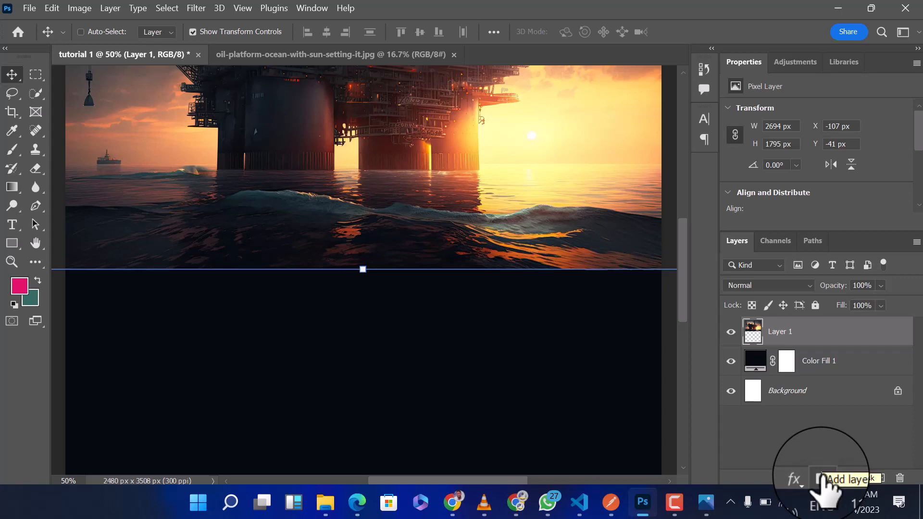
pyautogui.click(822, 478)
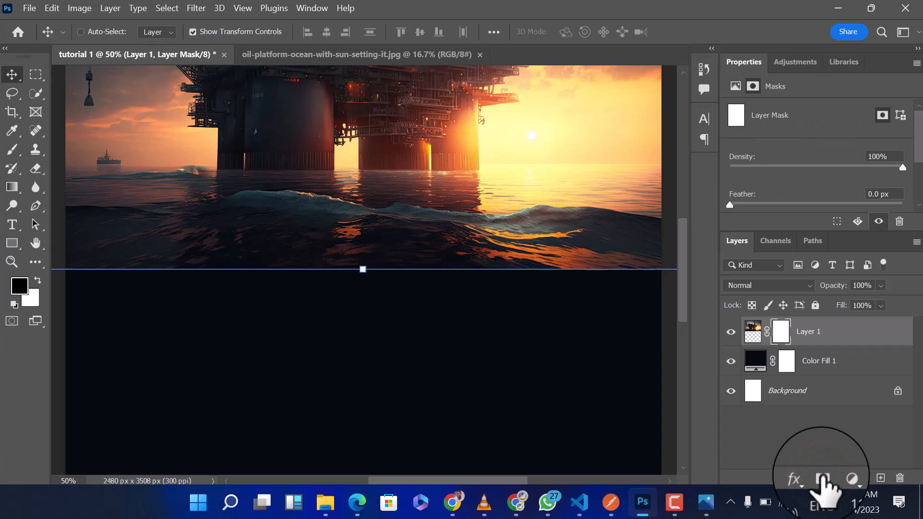
# Set up the Eraser with a soft brush of 1200 px size and 0% hardness.
pyautogui.click(35, 170)
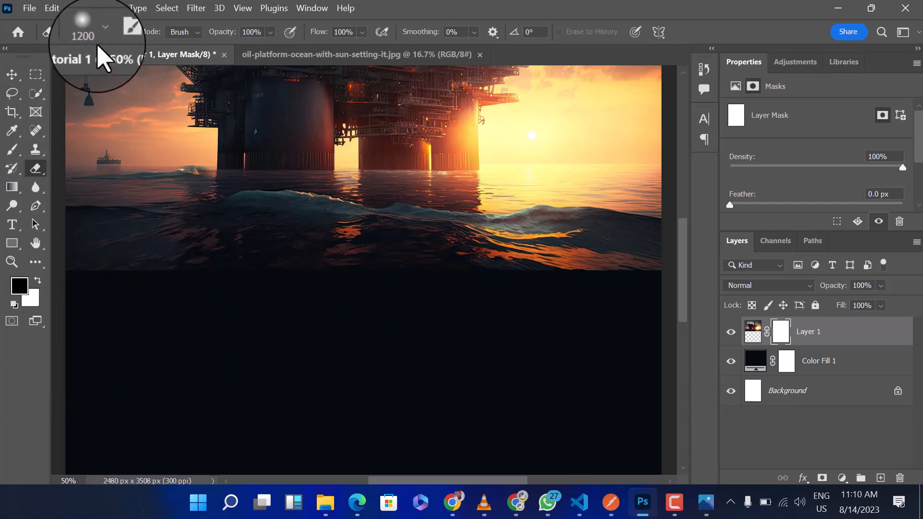
pyautogui.click(103, 31)
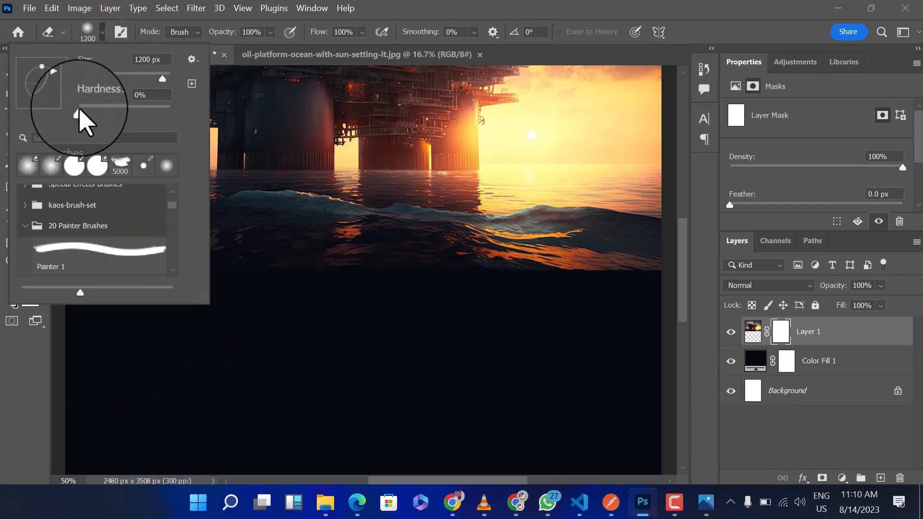
pyautogui.moveTo(80, 112)
pyautogui.mouseDown()
pyautogui.moveTo(156, 115)
pyautogui.moveTo(141, 125)
pyautogui.moveTo(46, 123)
pyautogui.mouseUp()
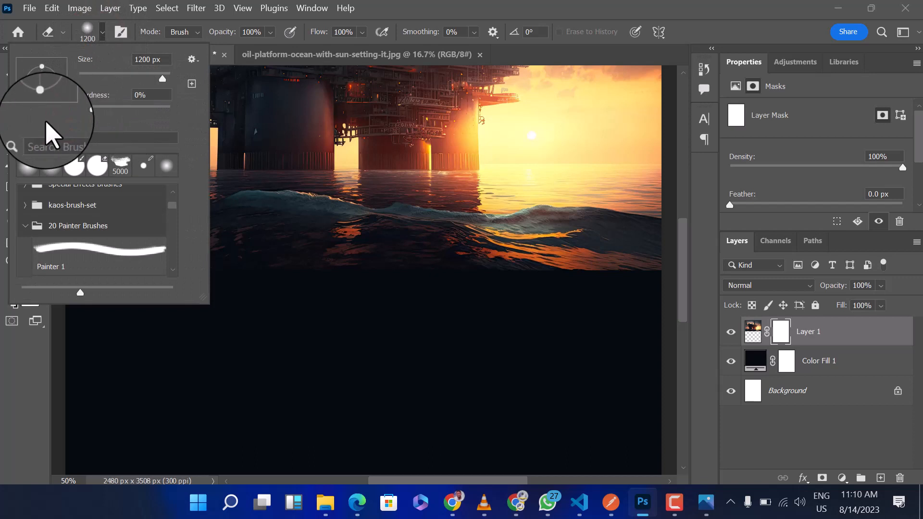
pyautogui.click(459, 2)
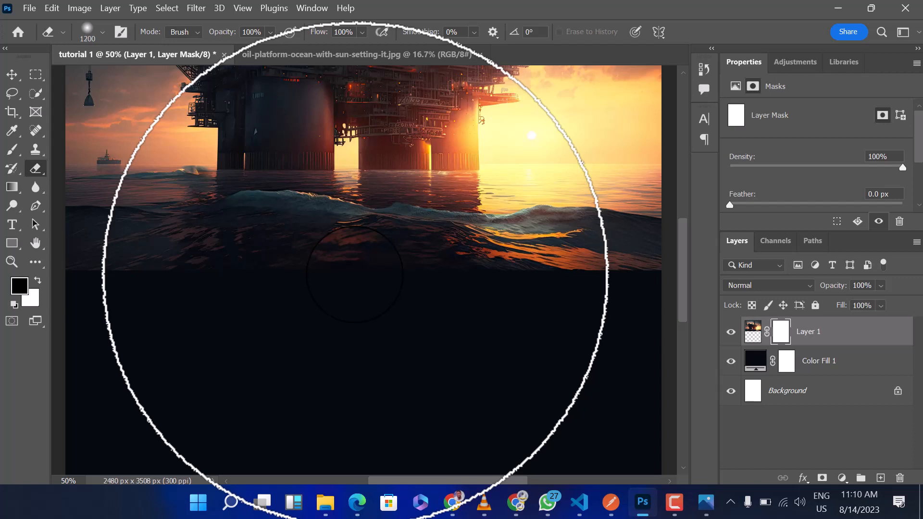
pyautogui.press('[')
pyautogui.press('[')
pyautogui.press(']')
pyautogui.press(']')
pyautogui.press(']')
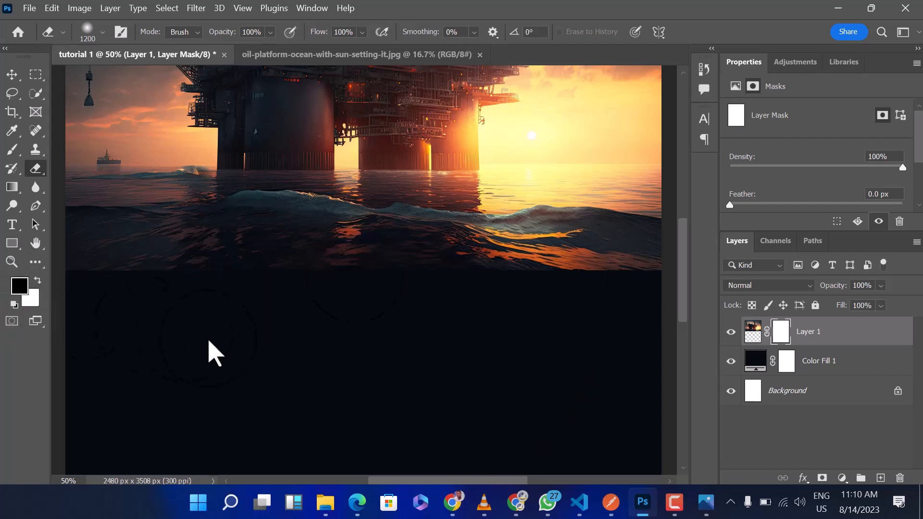
# Erase on the photo's mask to blend its lower edge into the dark fill, and restore the over-erased area around the sun.
pyautogui.click(38, 280)
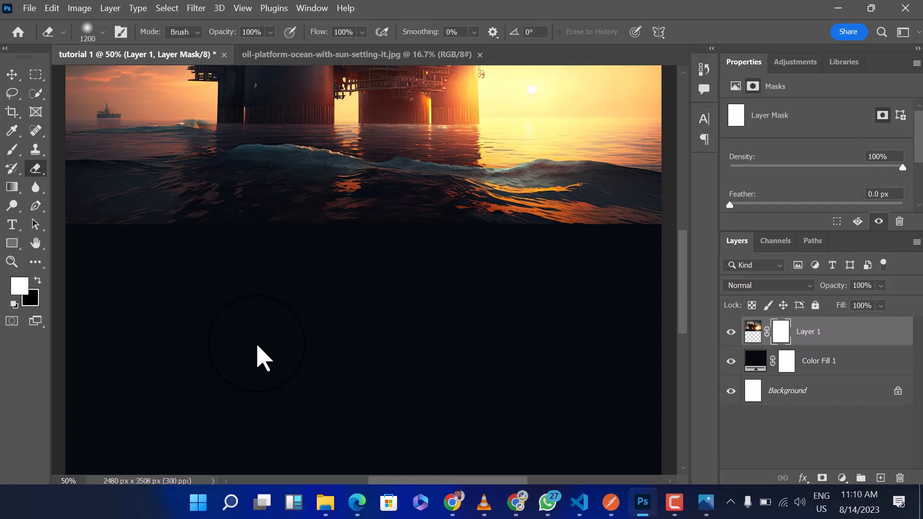
pyautogui.click(37, 280)
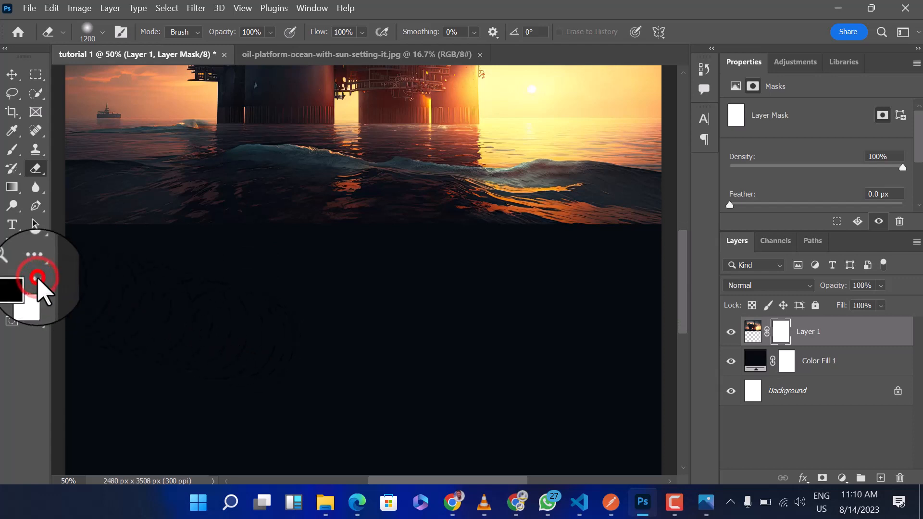
pyautogui.click(38, 280)
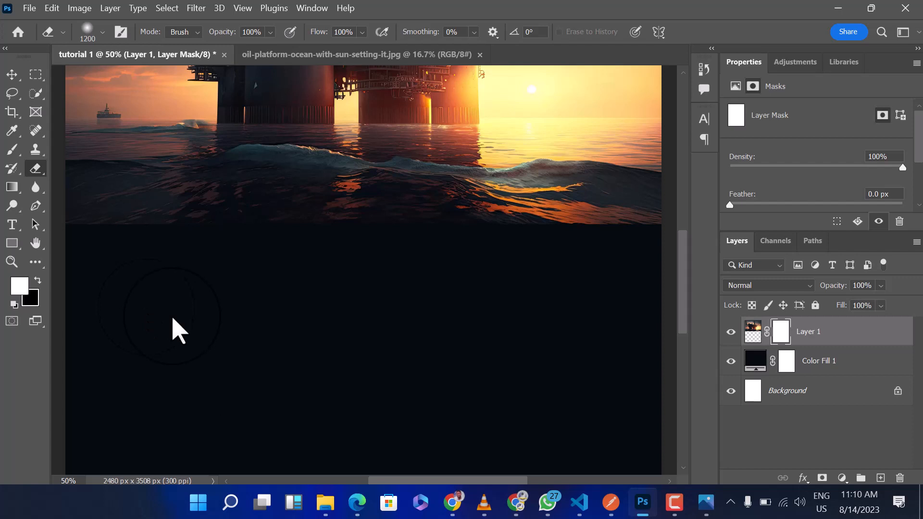
pyautogui.hotkey('ctrl', '=')
pyautogui.hotkey('ctrl', '-')
pyautogui.hotkey('ctrl', '-')
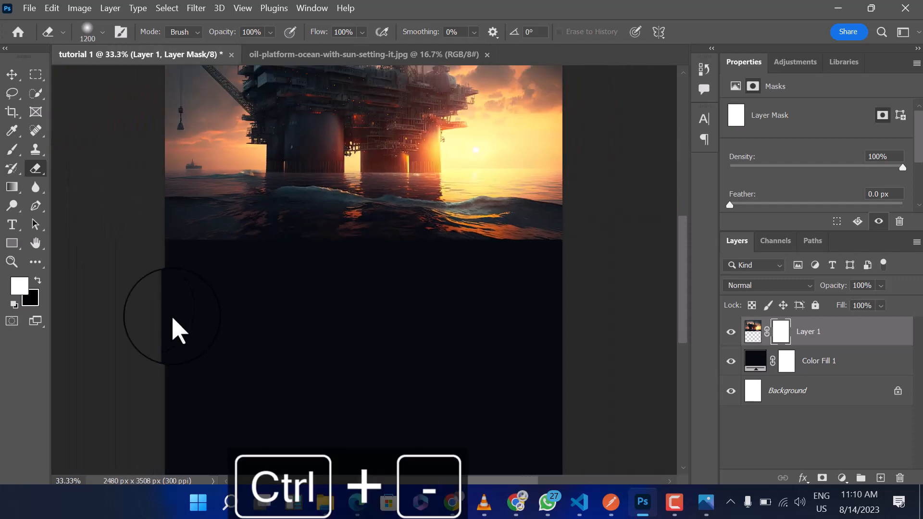
pyautogui.moveTo(197, 291)
pyautogui.mouseDown()
pyautogui.moveTo(230, 294)
pyautogui.moveTo(168, 290)
pyautogui.moveTo(246, 294)
pyautogui.moveTo(329, 280)
pyautogui.moveTo(486, 279)
pyautogui.moveTo(575, 296)
pyautogui.moveTo(470, 310)
pyautogui.mouseUp()
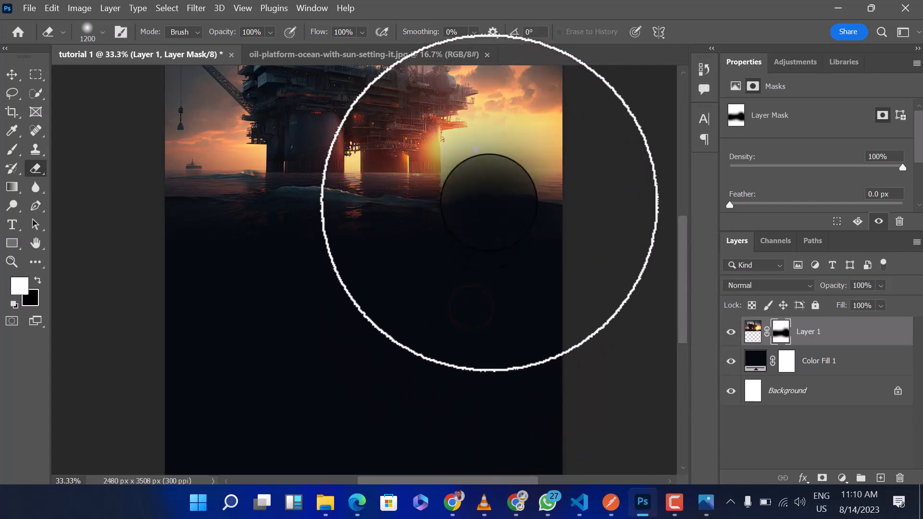
pyautogui.click(34, 278)
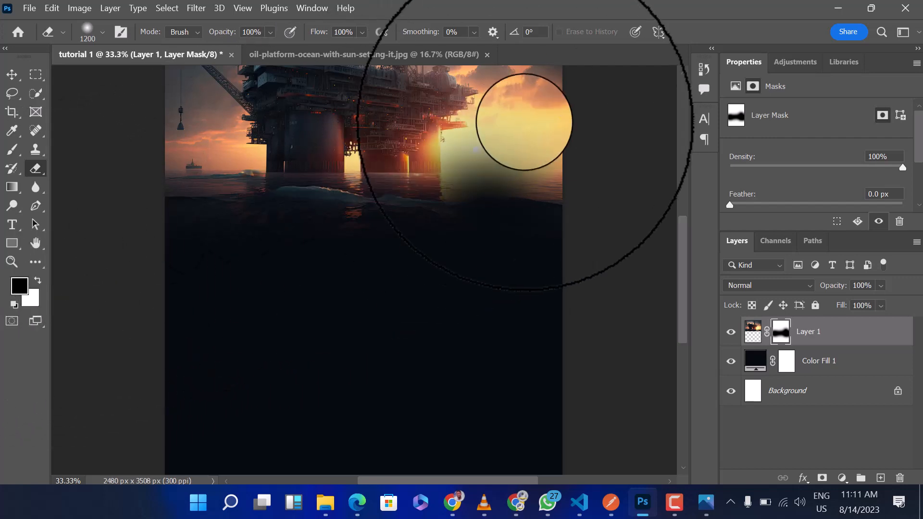
pyautogui.moveTo(529, 121); pyautogui.dragTo(488, 120)
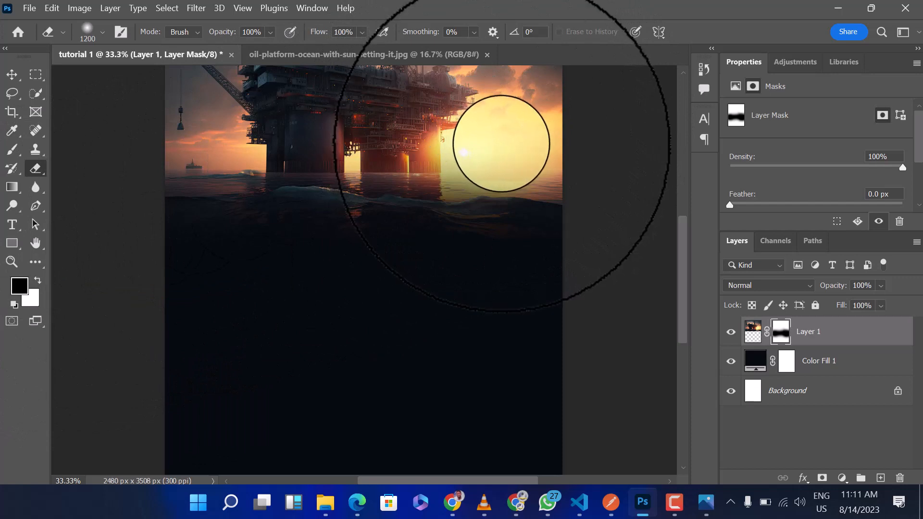
# Restore the photo around the sun on its layer mask, and fade the water below with a 600 px Eraser.
pyautogui.click(501, 144)
pyautogui.click(572, 150)
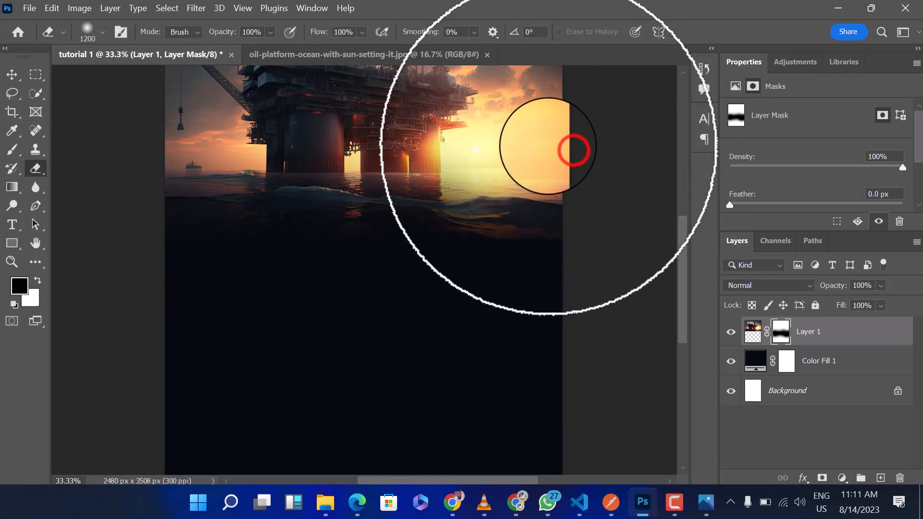
pyautogui.click(37, 279)
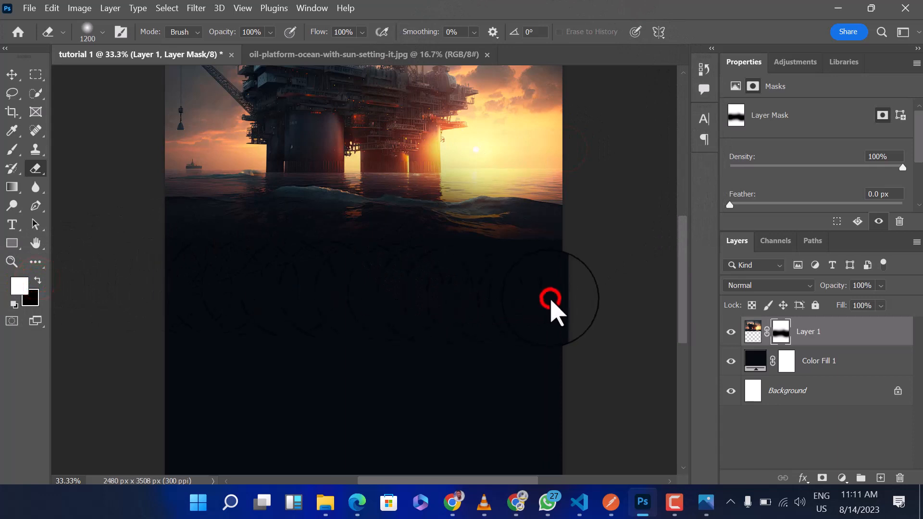
pyautogui.click(491, 304)
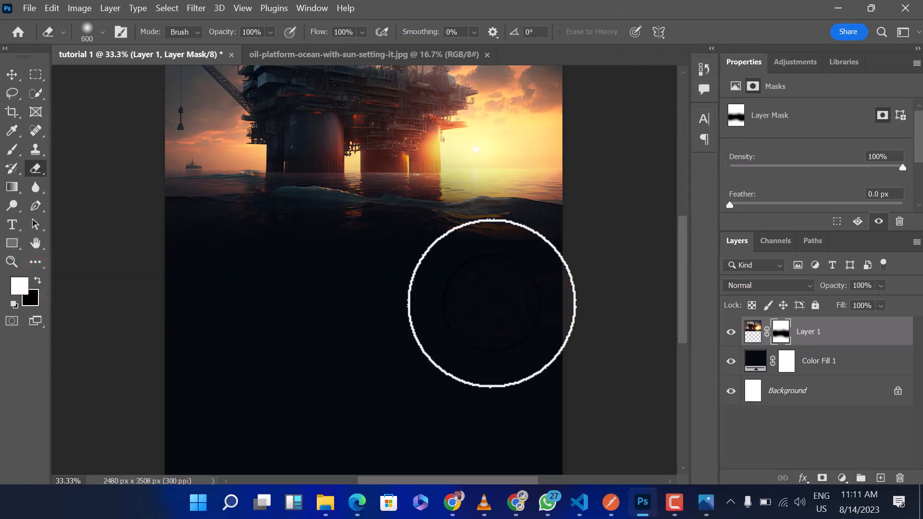
pyautogui.click(506, 268)
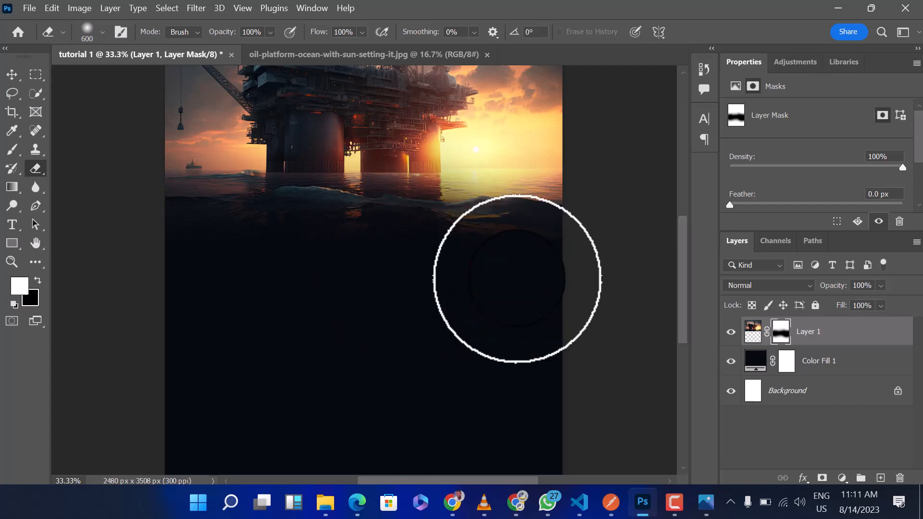
pyautogui.scroll(5, 517, 279)
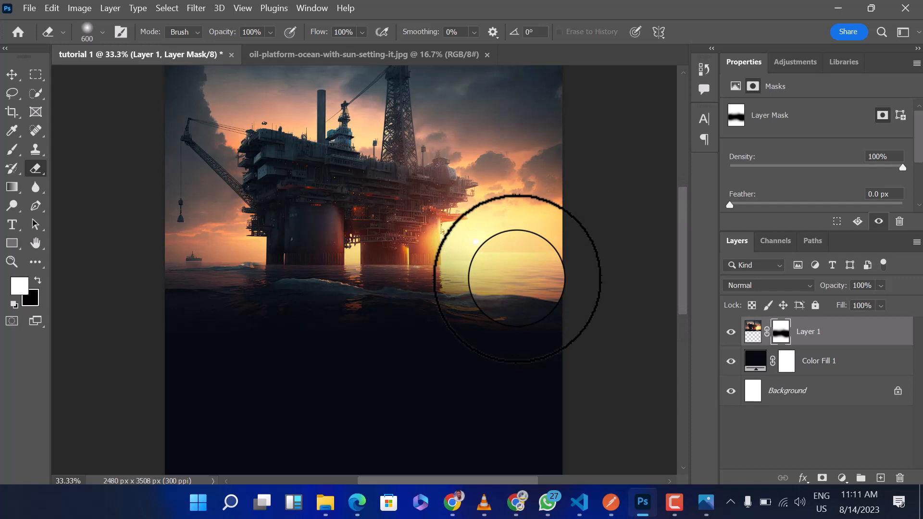
pyautogui.hotkey('ctrl', '0')
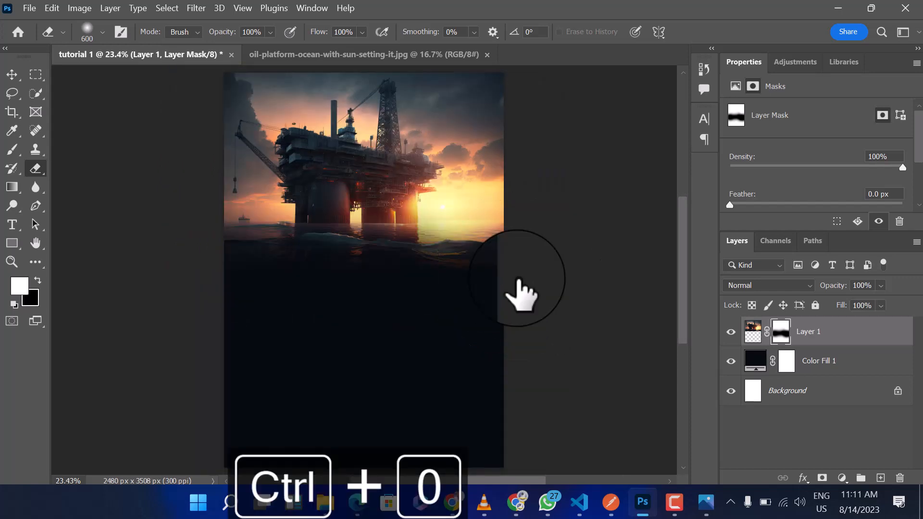
# Check the reference cover 00.jpg and add a horizontal text layer over the sky near the page's upper edge.
pyautogui.click(13, 82)
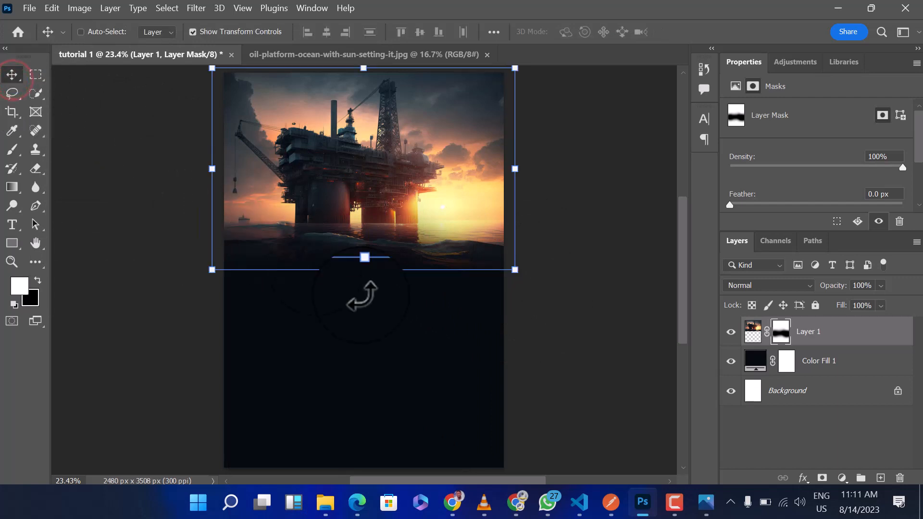
pyautogui.click(706, 503)
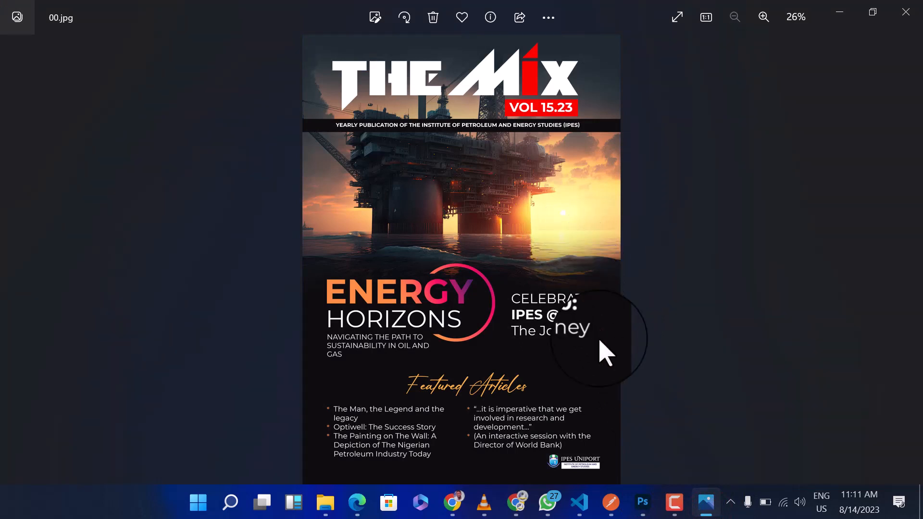
pyautogui.click(643, 502)
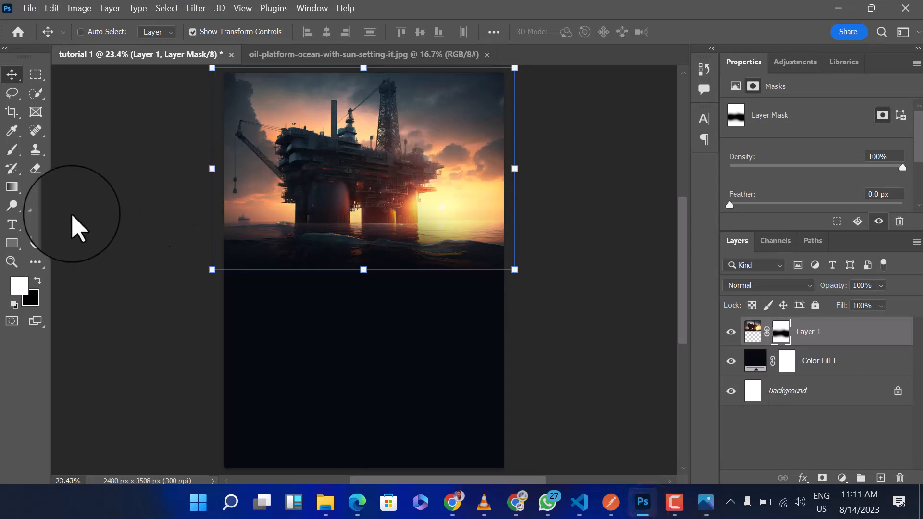
pyautogui.click(13, 225)
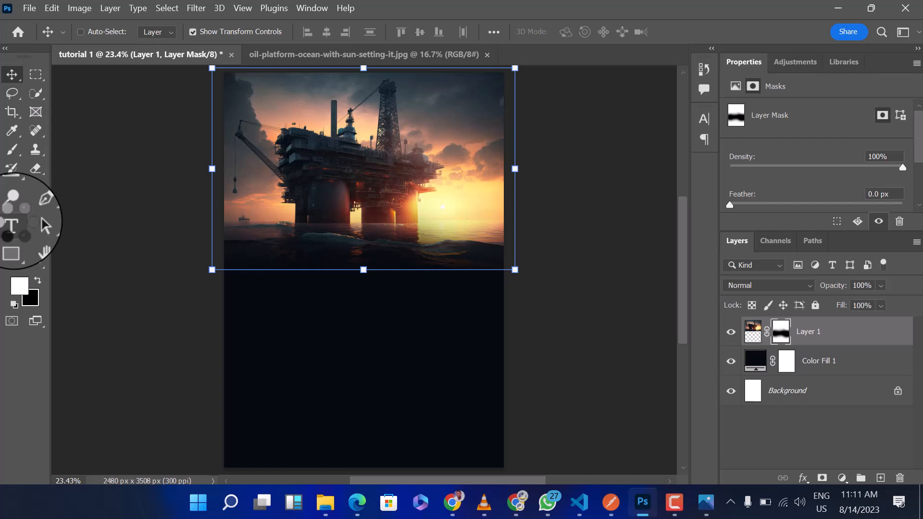
pyautogui.click(13, 225)
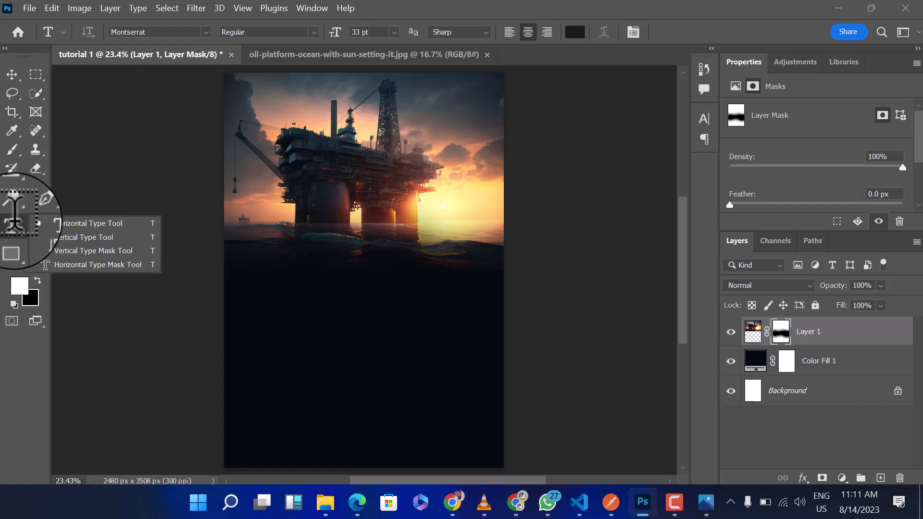
pyautogui.click(288, 93)
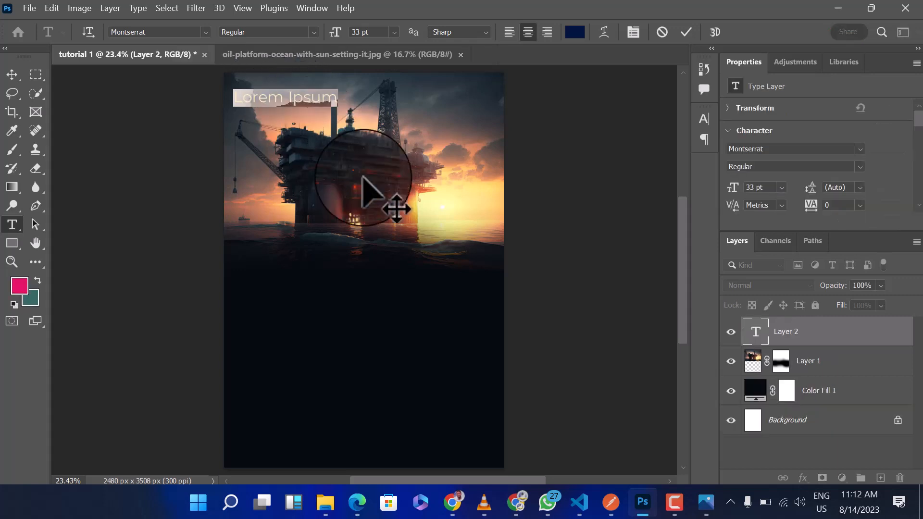
pyautogui.click(684, 512)
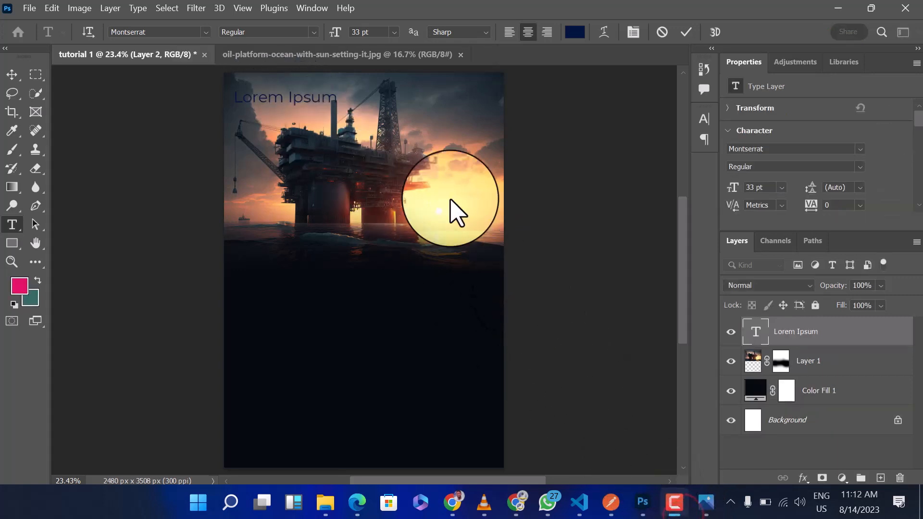
pyautogui.click(407, 144)
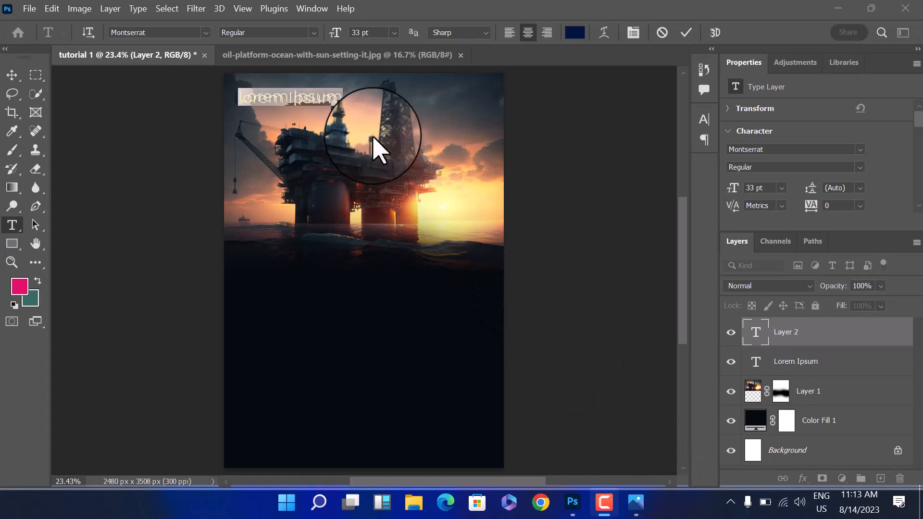
pyautogui.click(294, 129)
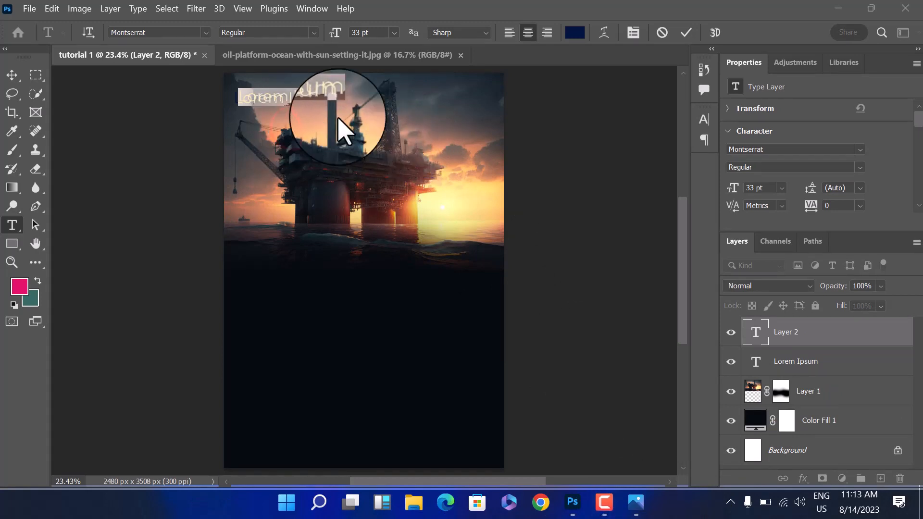
pyautogui.click(684, 34)
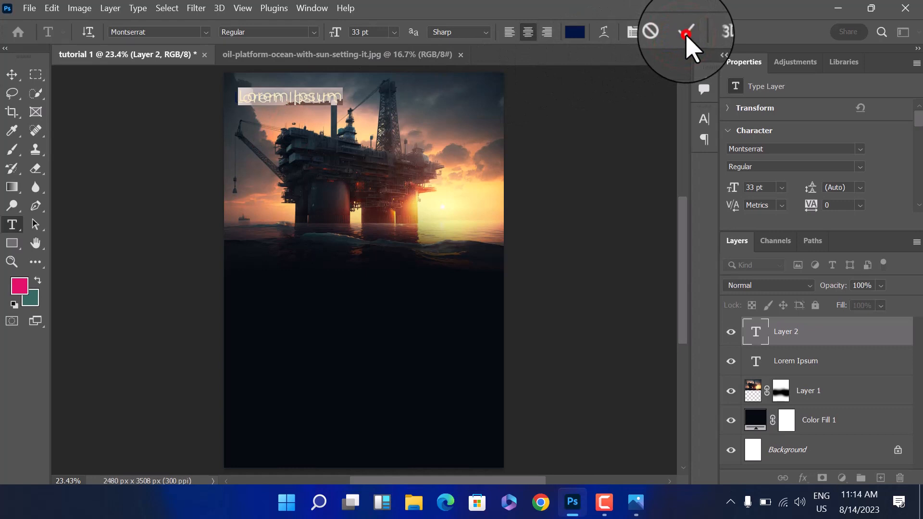
pyautogui.click(684, 34)
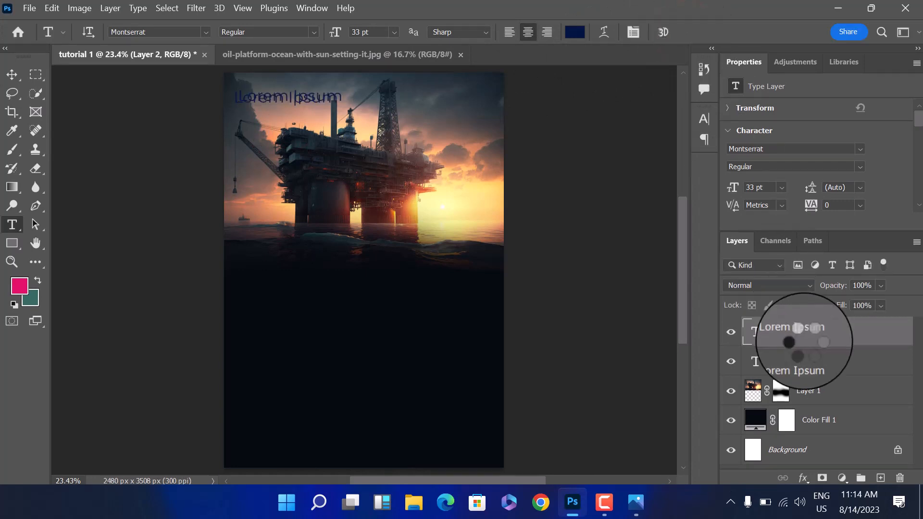
pyautogui.press('Delete')
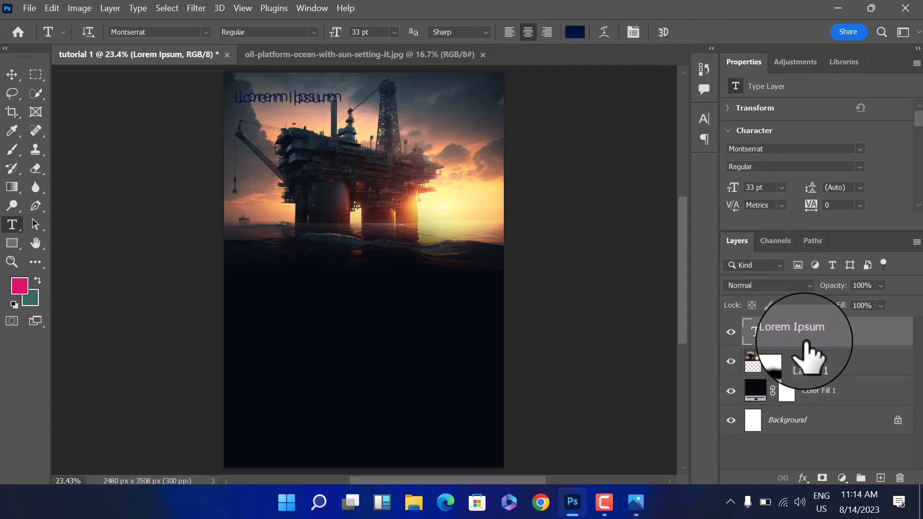
# Replace the placeholder text with "THE MIX" and move it towards the page's horizontal centre.
pyautogui.click(312, 96)
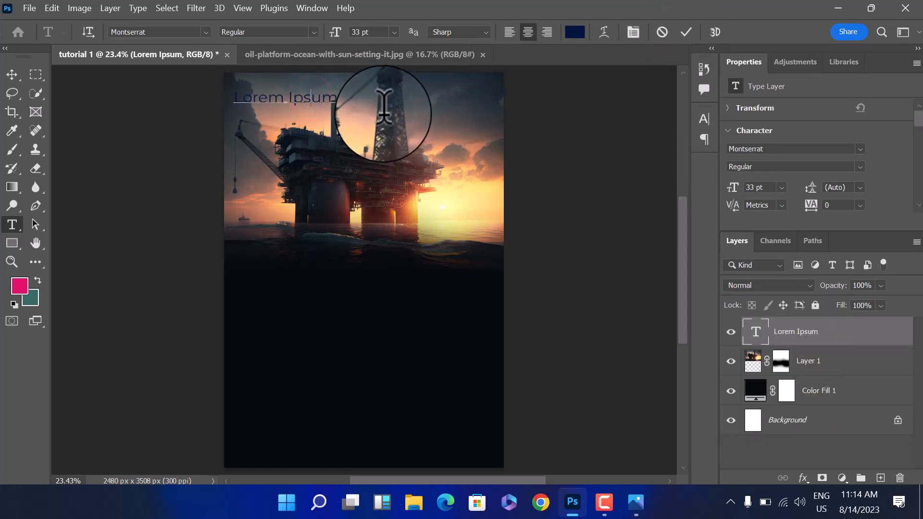
pyautogui.hotkey('ctrl', 'a')
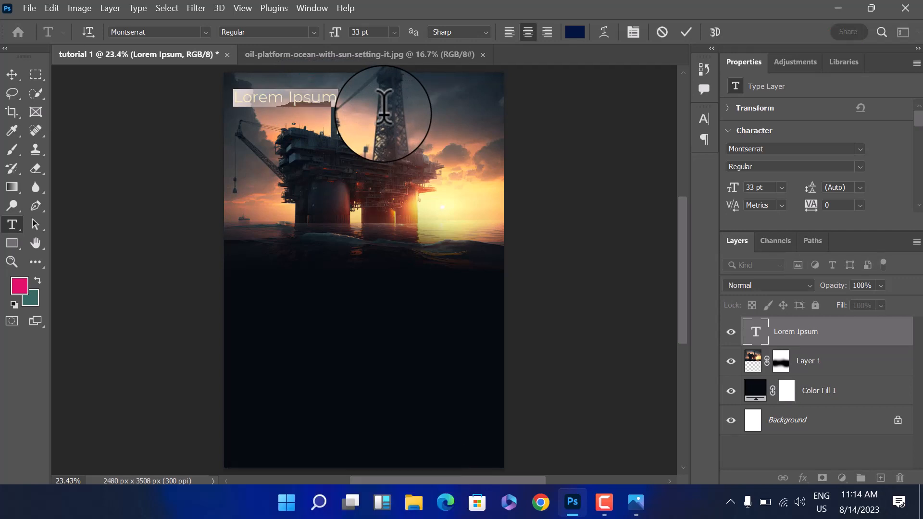
pyautogui.press('BackSpace')
pyautogui.write('THE MI')
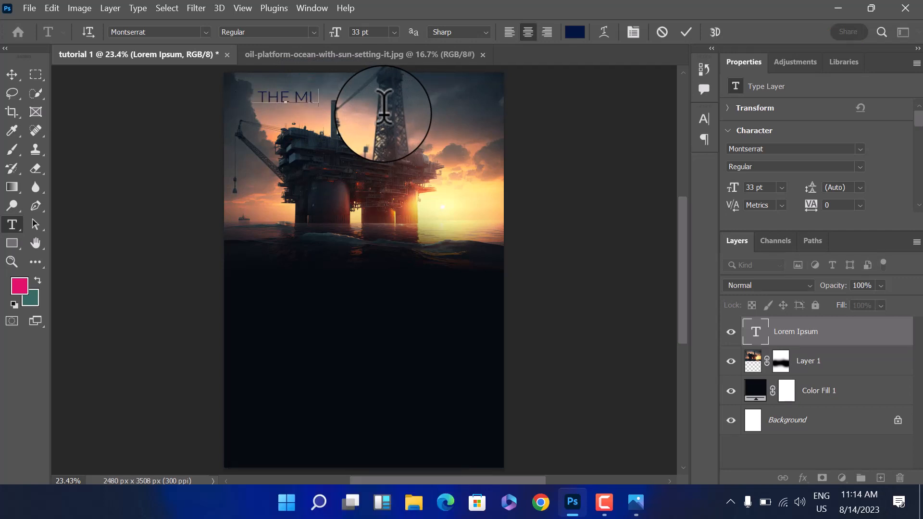
pyautogui.write('X')
pyautogui.moveTo(360, 107); pyautogui.dragTo(415, 110)
# Check the title on the reference cover and set the colour of the whole "THE MIX" text to white.
pyautogui.hotkey('ctrl', 'a')
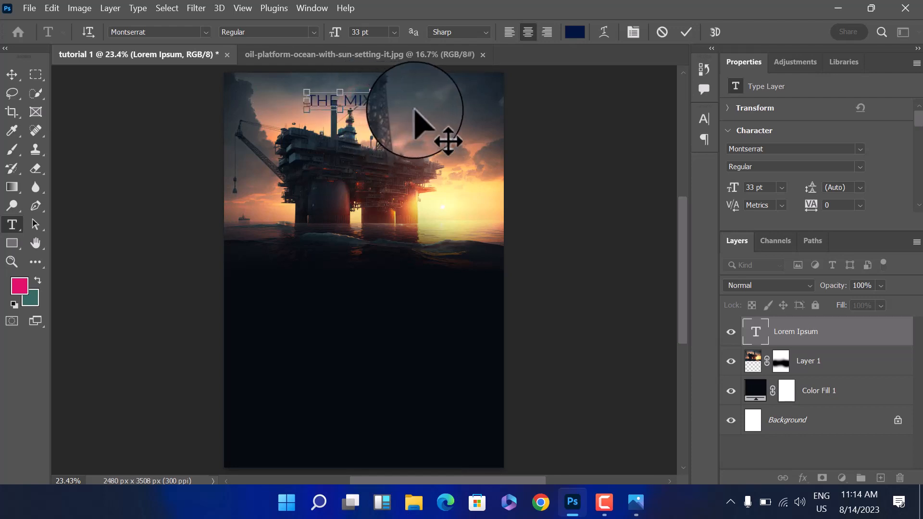
pyautogui.click(626, 501)
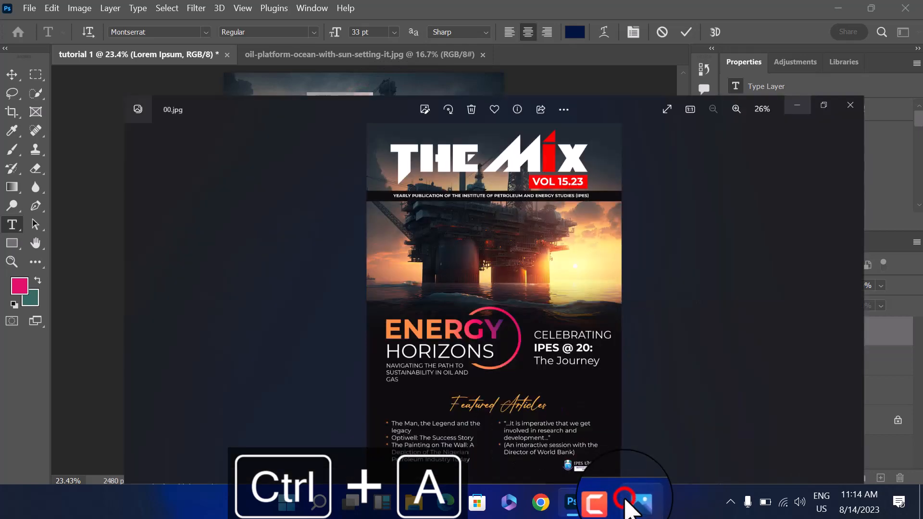
pyautogui.click(596, 510)
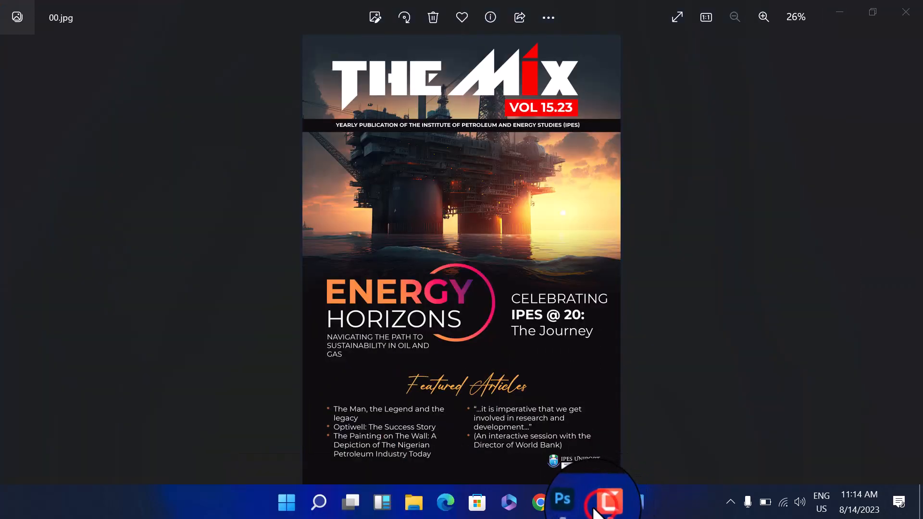
pyautogui.click(570, 503)
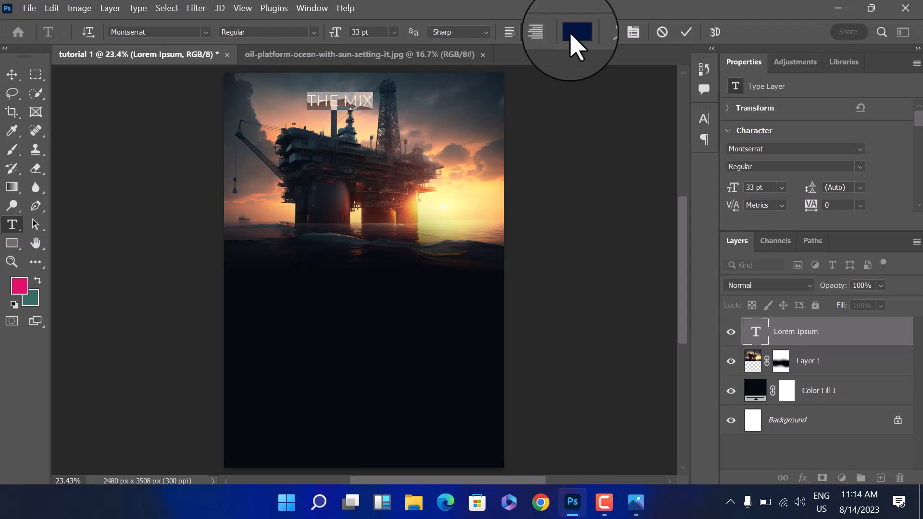
pyautogui.click(574, 33)
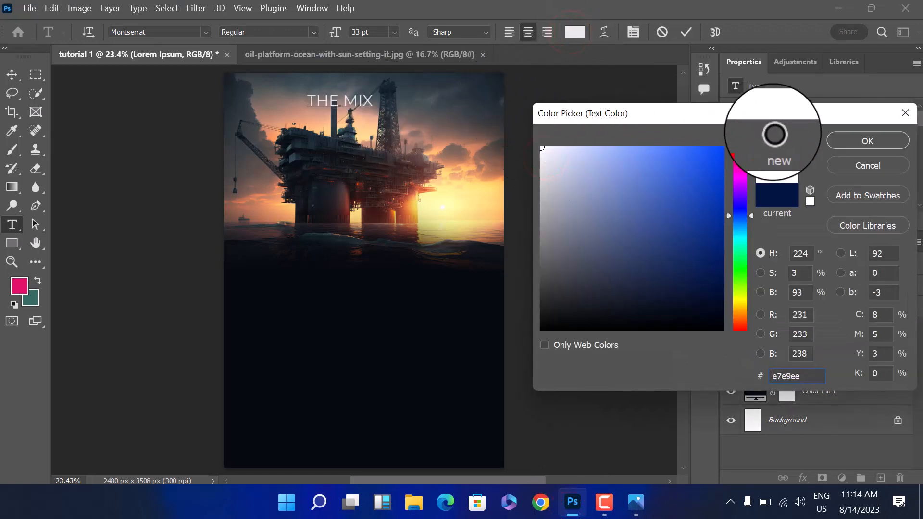
pyautogui.click(841, 141)
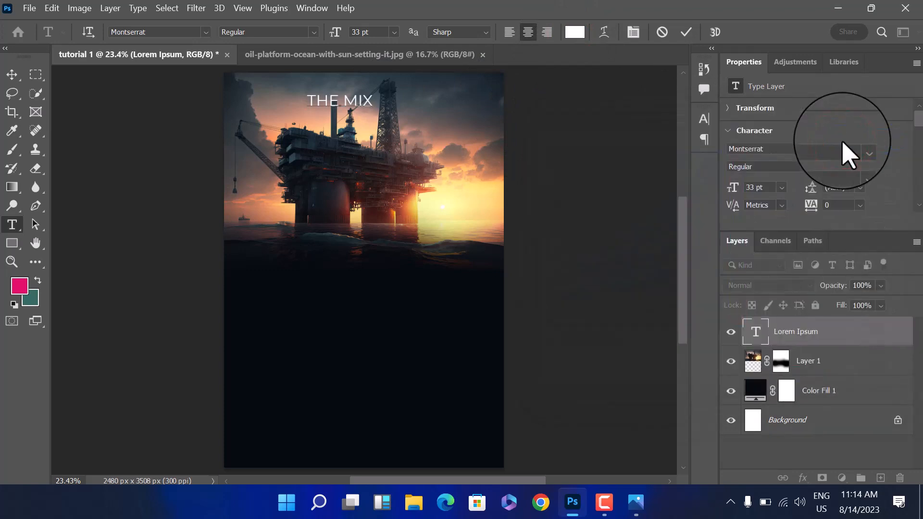
# Set the "THE MIX" title in Alien Ravager at 111 pt and reposition it fully inside the page's upper edge.
pyautogui.click(206, 32)
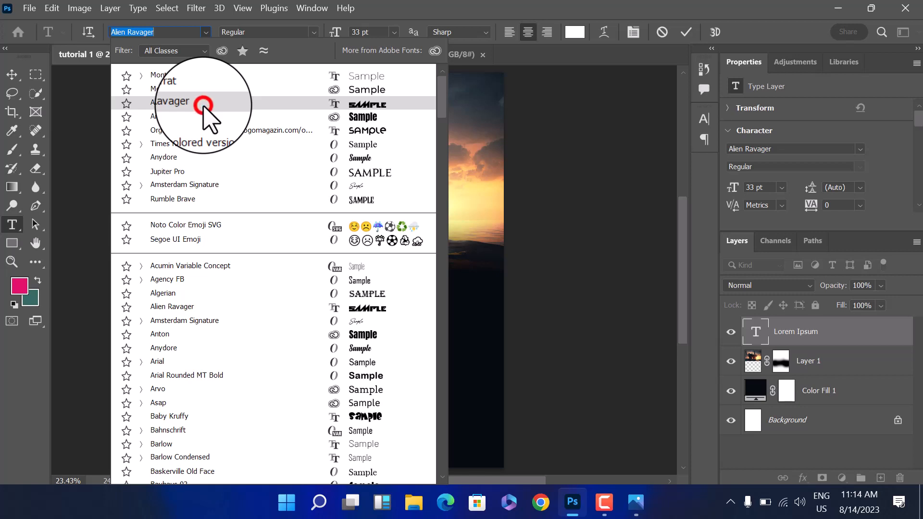
pyautogui.click(205, 104)
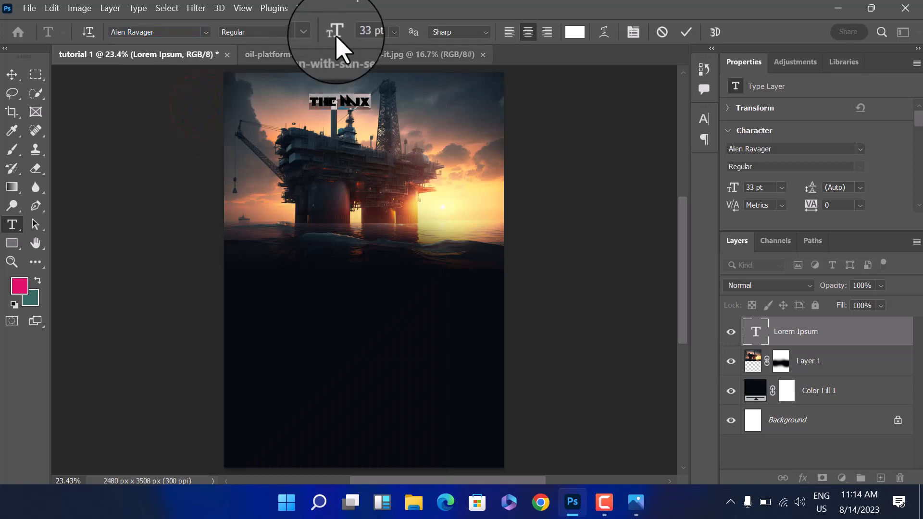
pyautogui.moveTo(339, 36); pyautogui.dragTo(395, 32)
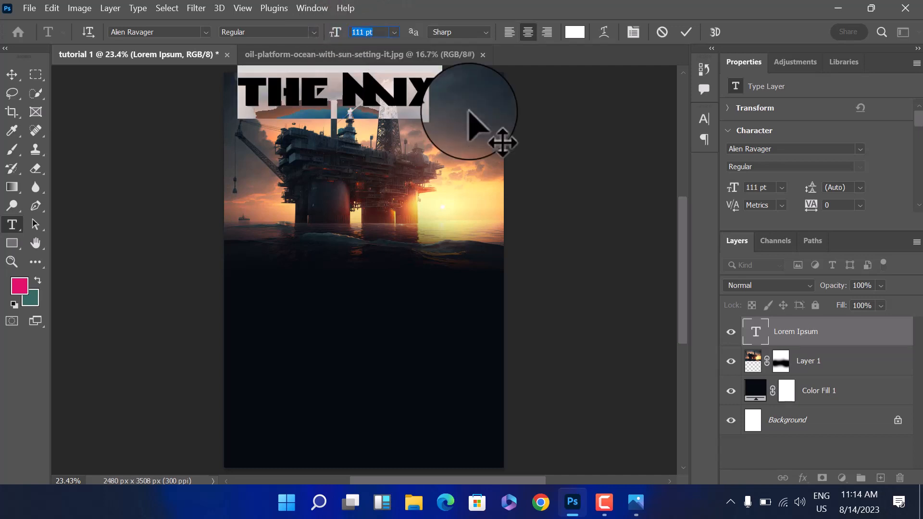
pyautogui.moveTo(468, 111); pyautogui.dragTo(487, 130)
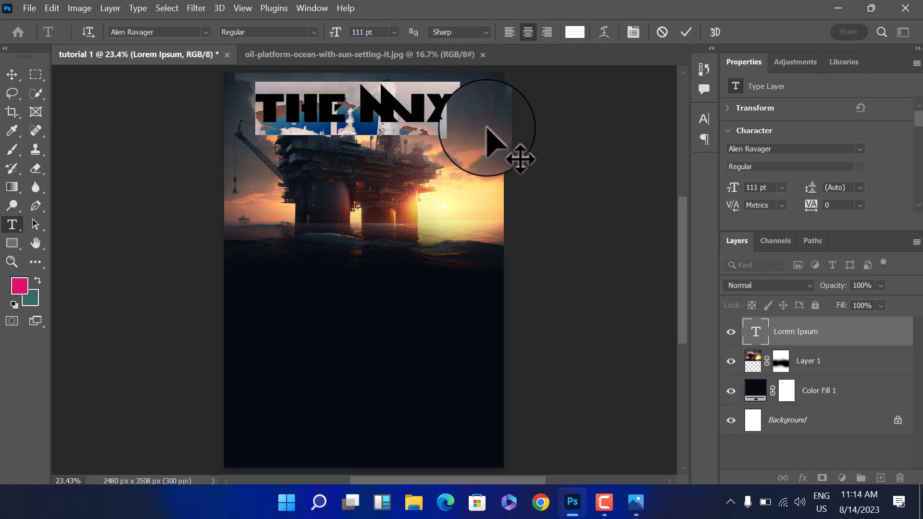
# Check the title layout on the reference cover and replace the title text with just "THE".
pyautogui.click(636, 502)
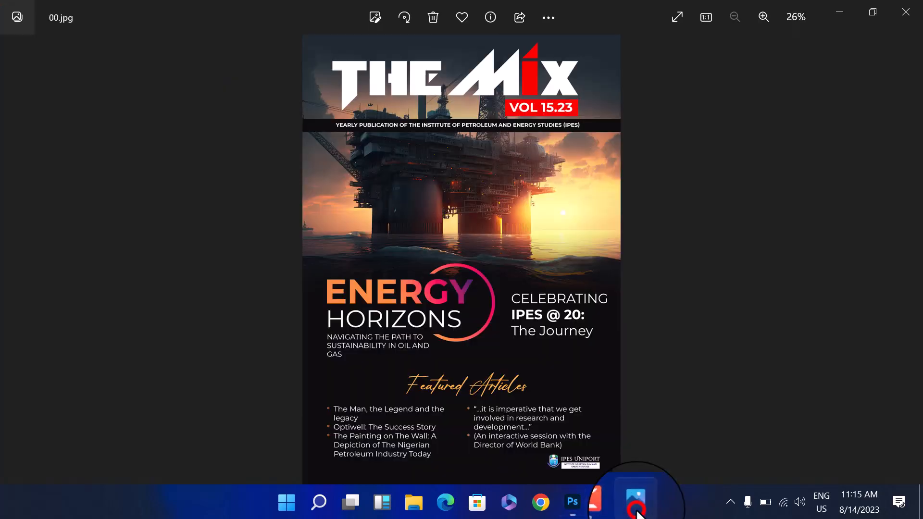
pyautogui.click(636, 503)
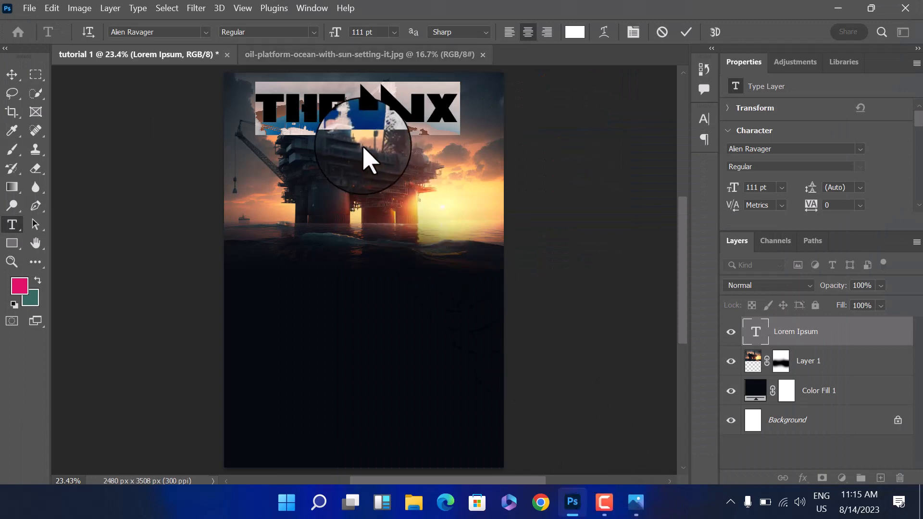
pyautogui.press('BackSpace')
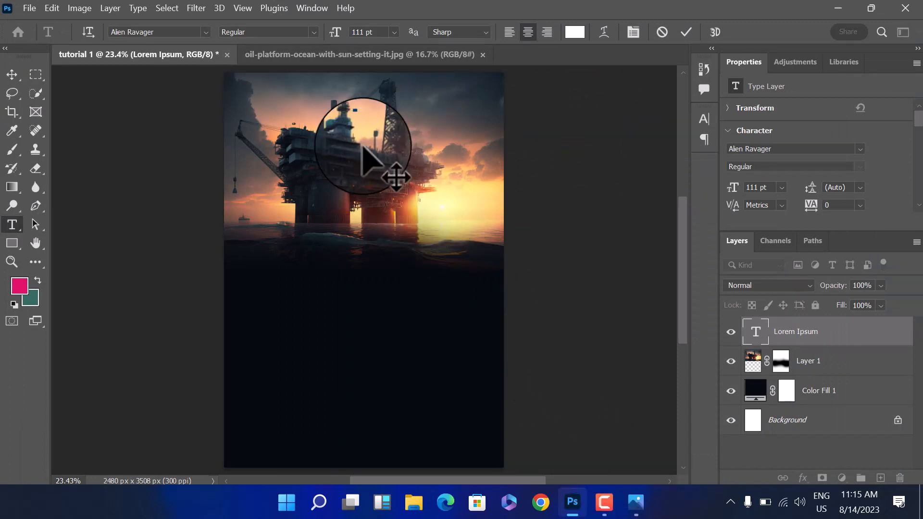
pyautogui.write('THE')
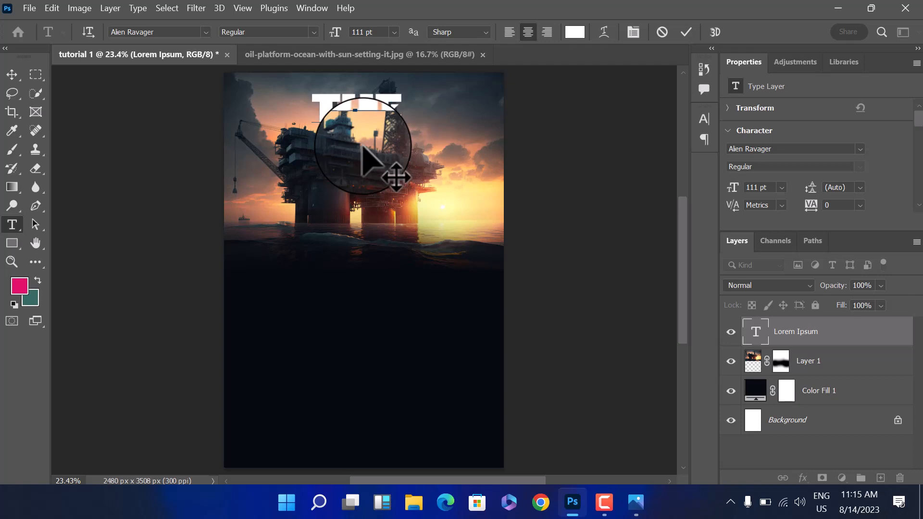
# Complete the title as "THE MIX", compare it with the reference cover and commit the text.
pyautogui.write(' MI')
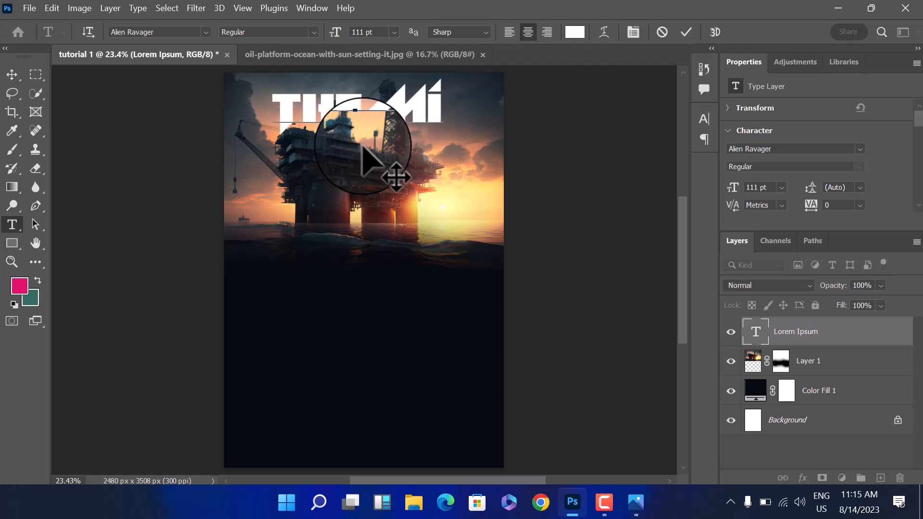
pyautogui.write('X')
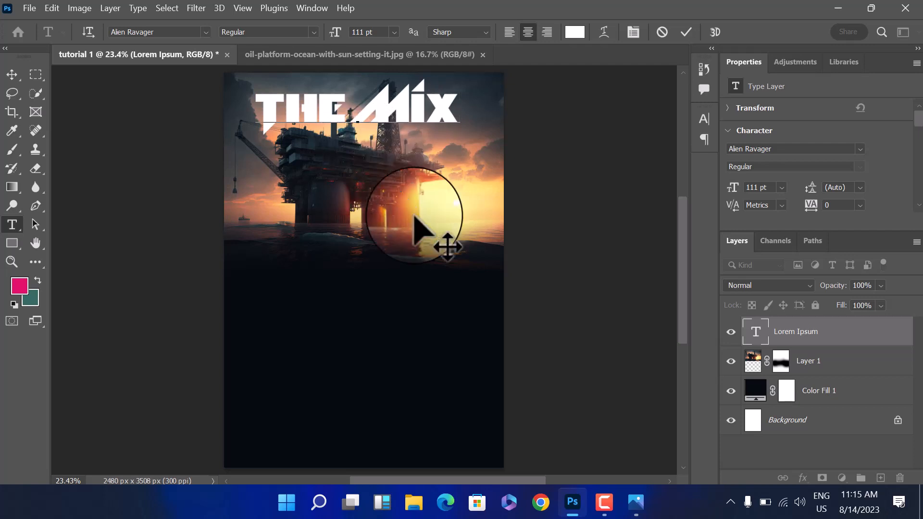
pyautogui.click(634, 504)
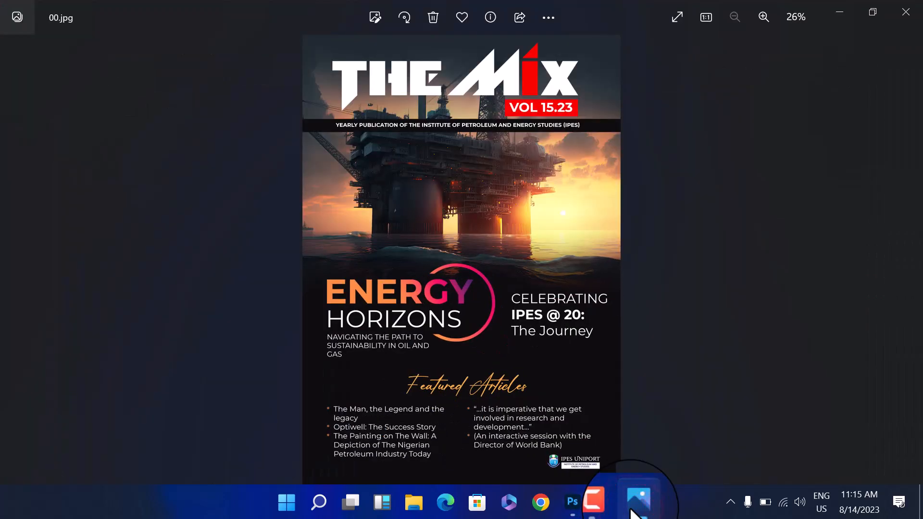
pyautogui.click(579, 513)
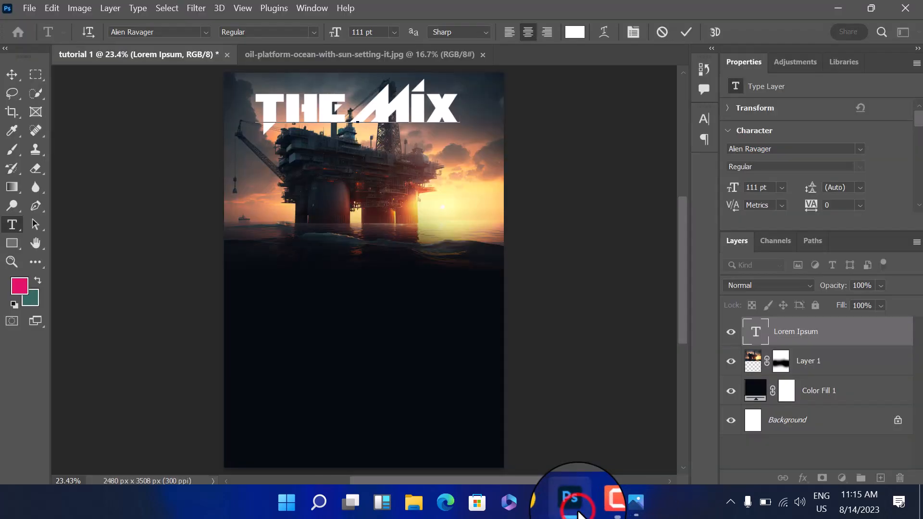
pyautogui.click(686, 33)
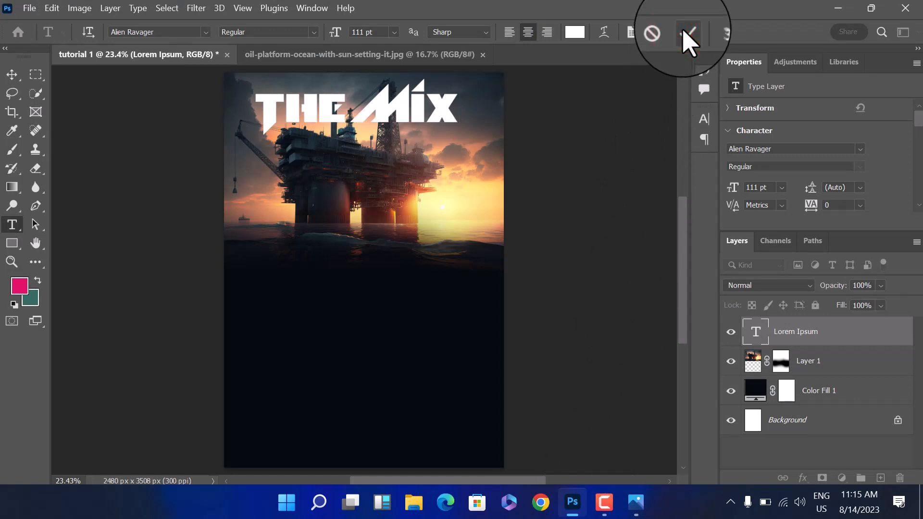
# Move the "THE MIX" title slightly down and right to centre it across the page's upper area.
pyautogui.click(12, 74)
pyautogui.click(395, 107)
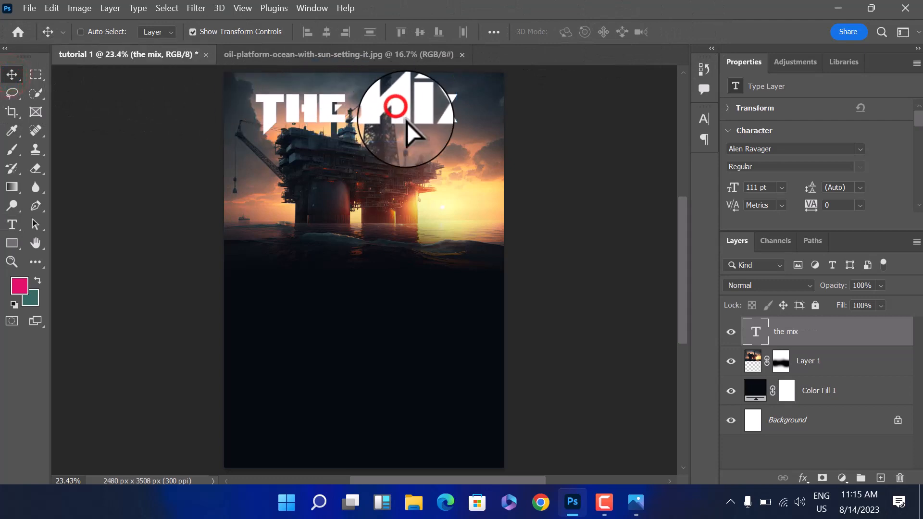
pyautogui.moveTo(406, 122); pyautogui.dragTo(414, 131)
pyautogui.moveTo(407, 120); pyautogui.dragTo(407, 120)
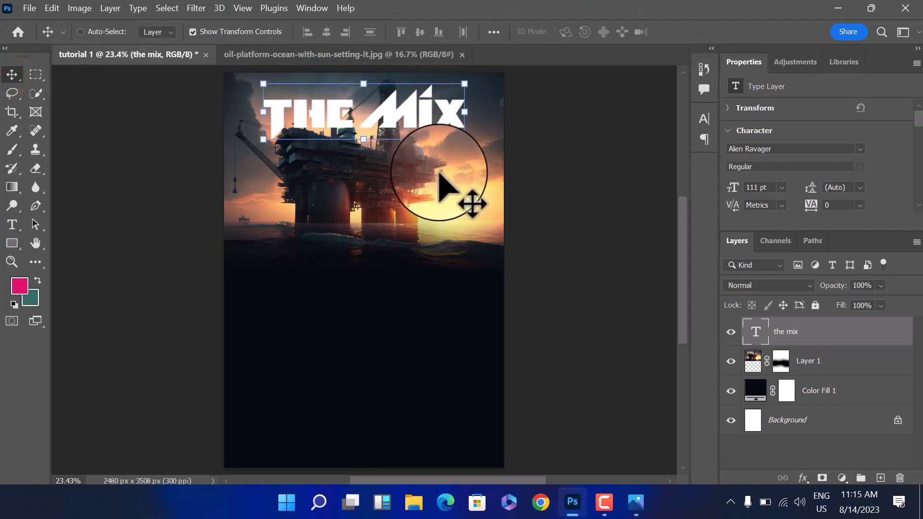
# Check the photo placement on the reference cover and move the oil platform photo straight down to about Y 351 px.
pyautogui.click(634, 501)
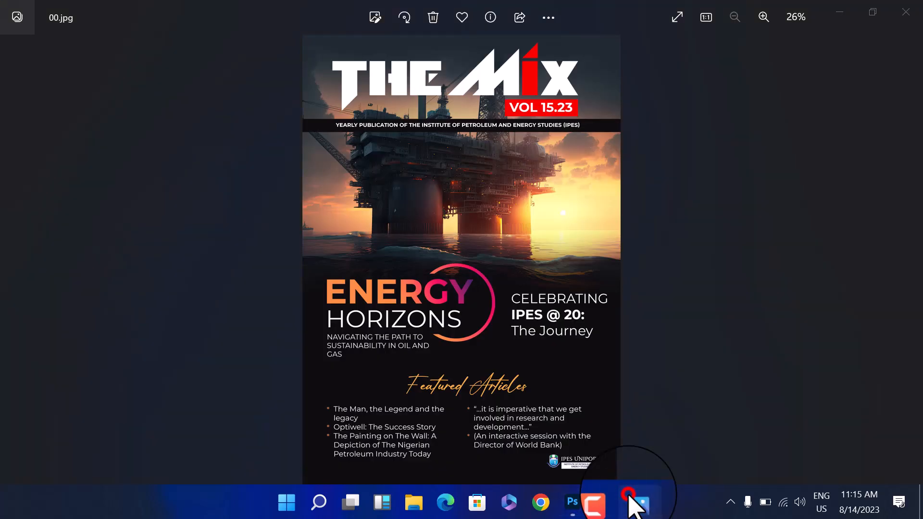
pyautogui.click(632, 500)
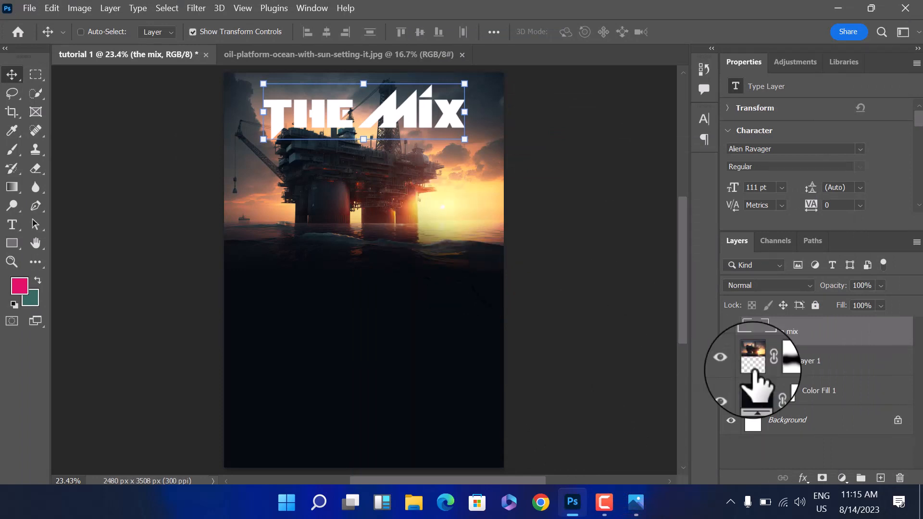
pyautogui.click(753, 370)
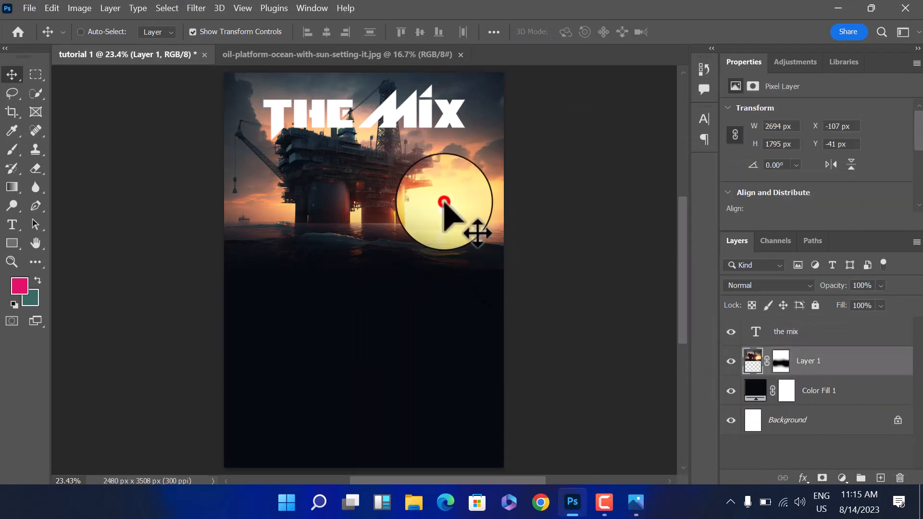
pyautogui.moveTo(445, 222); pyautogui.dragTo(443, 256)
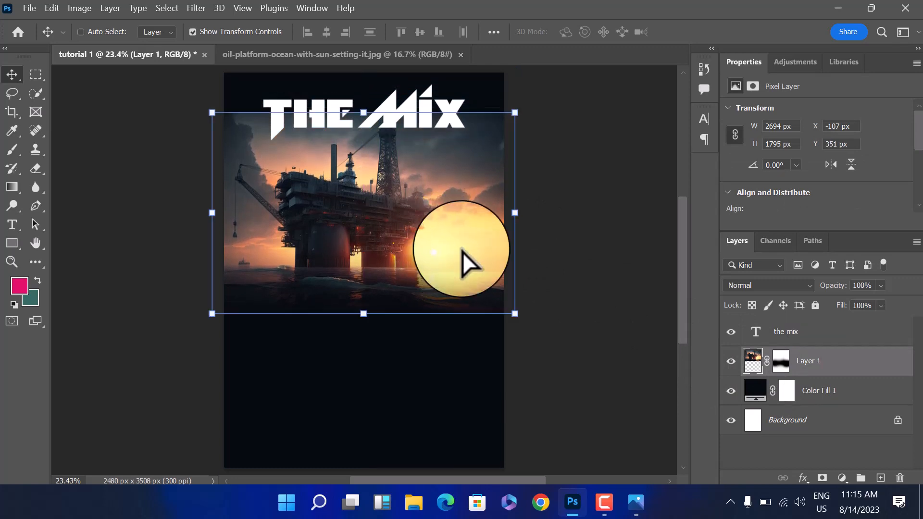
# Draw a rectangle about 2566 by 628 px across the page's upper edge, directly above the Color Fill 1 layer.
pyautogui.click(816, 389)
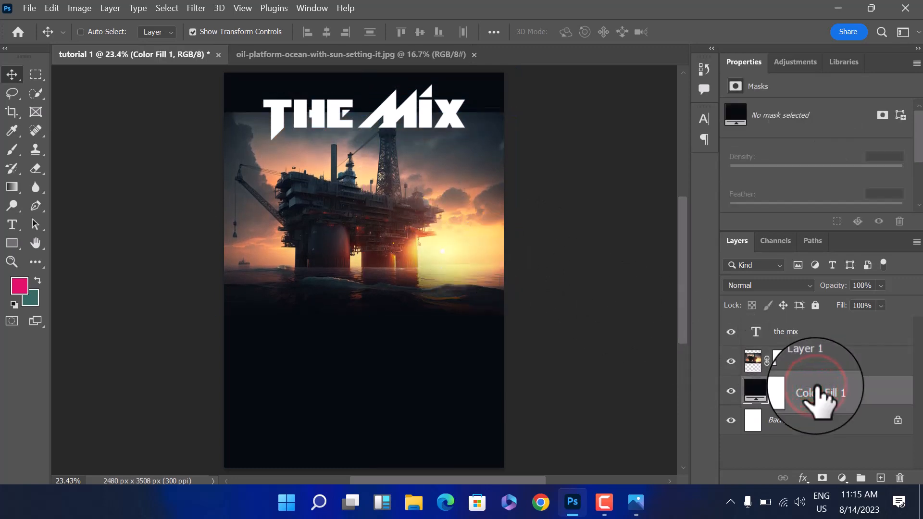
pyautogui.click(12, 242)
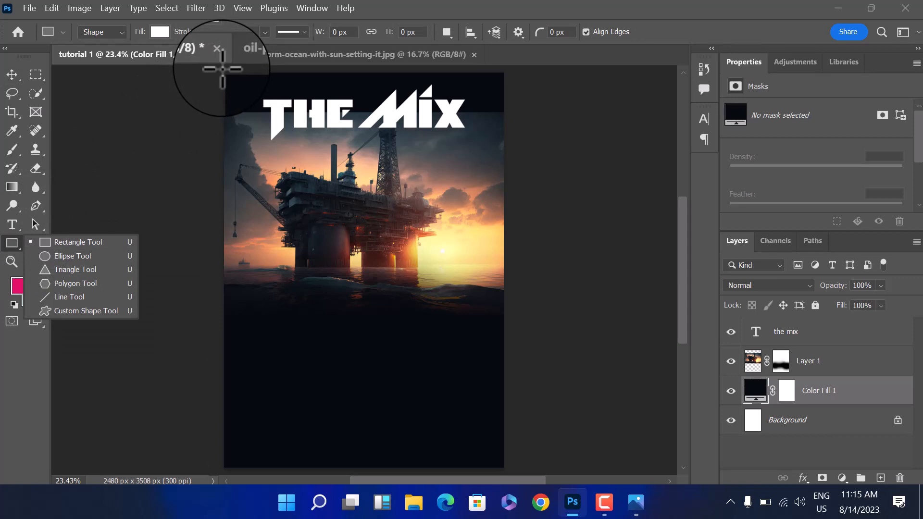
pyautogui.moveTo(223, 68); pyautogui.dragTo(511, 139)
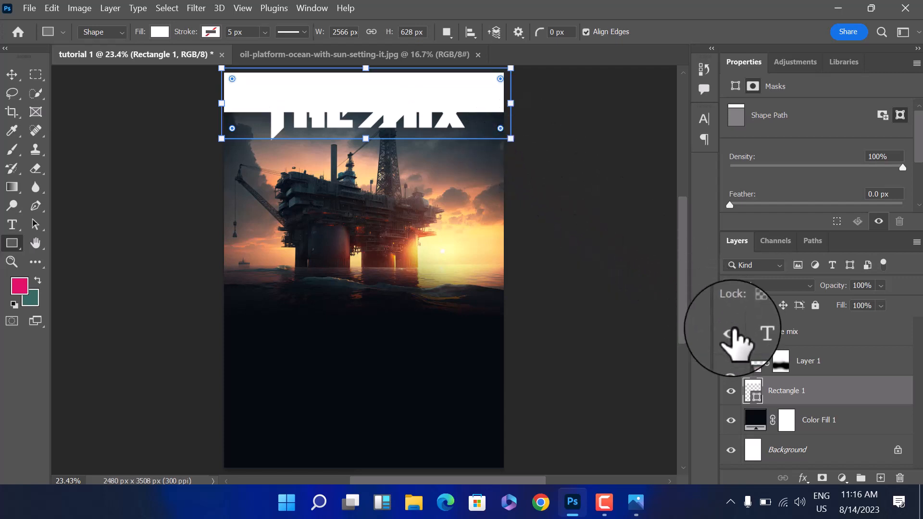
# Hide the title layer and fill the rectangle with the dark sky colour #162029 sampled from the photo's upper edge.
pyautogui.click(731, 332)
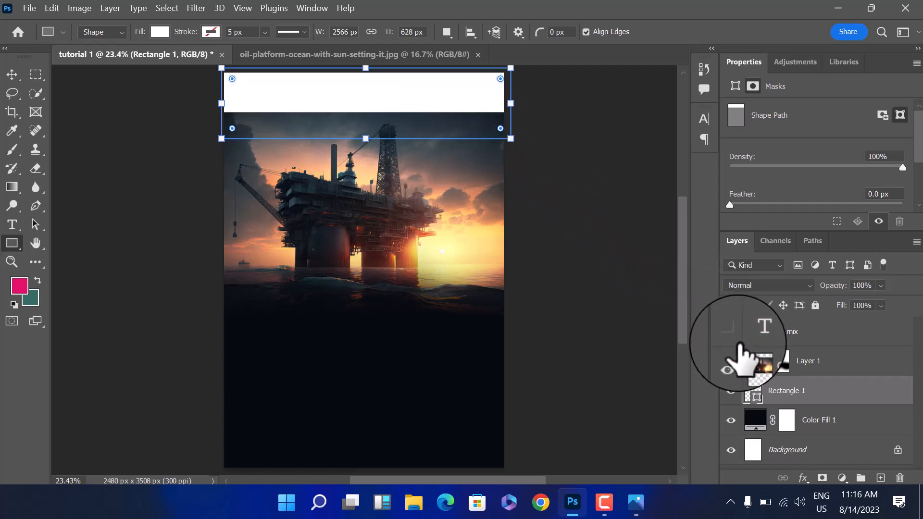
pyautogui.doubleClick(753, 388)
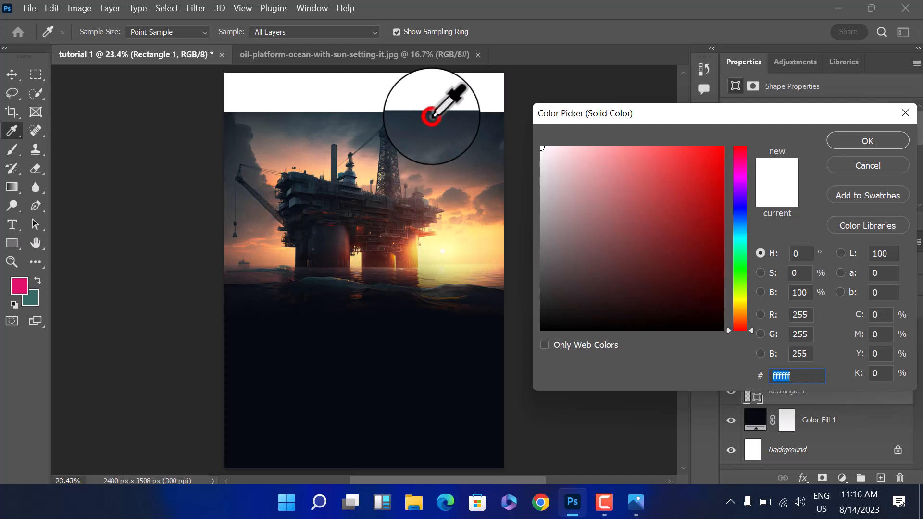
pyautogui.click(433, 116)
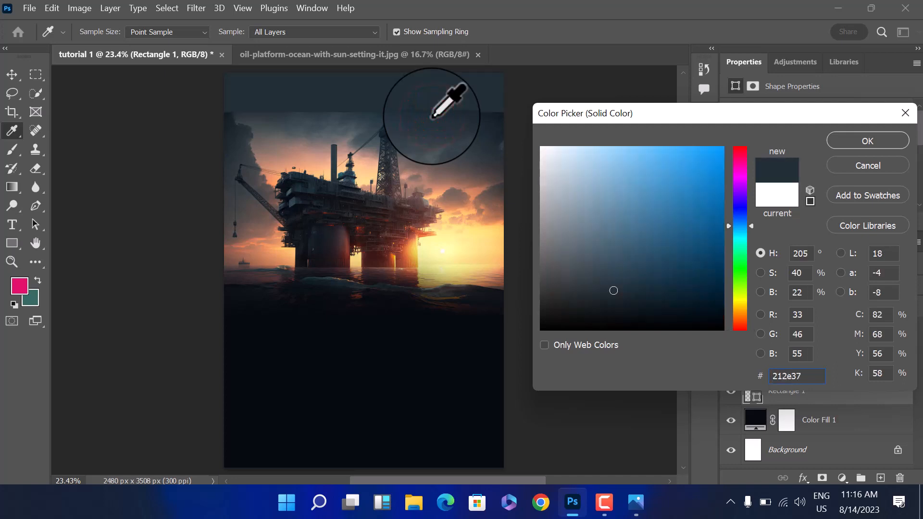
pyautogui.click(479, 113)
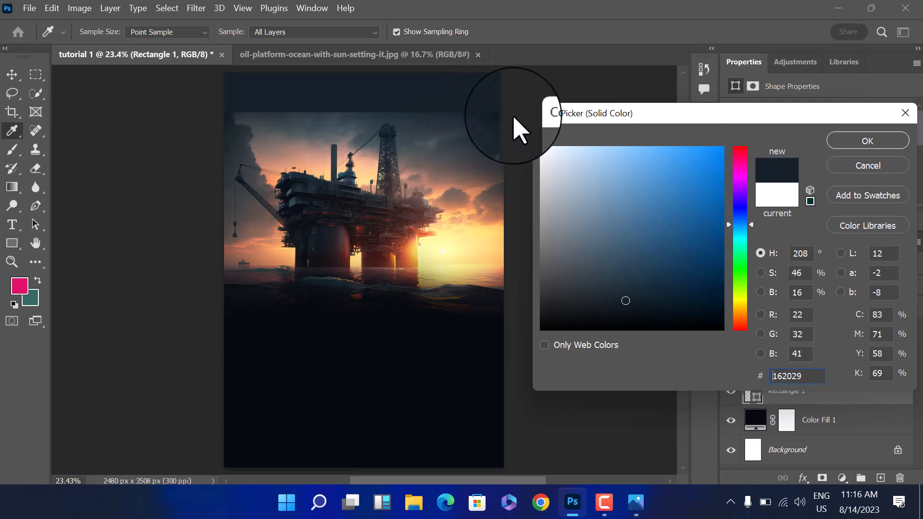
pyautogui.click(863, 142)
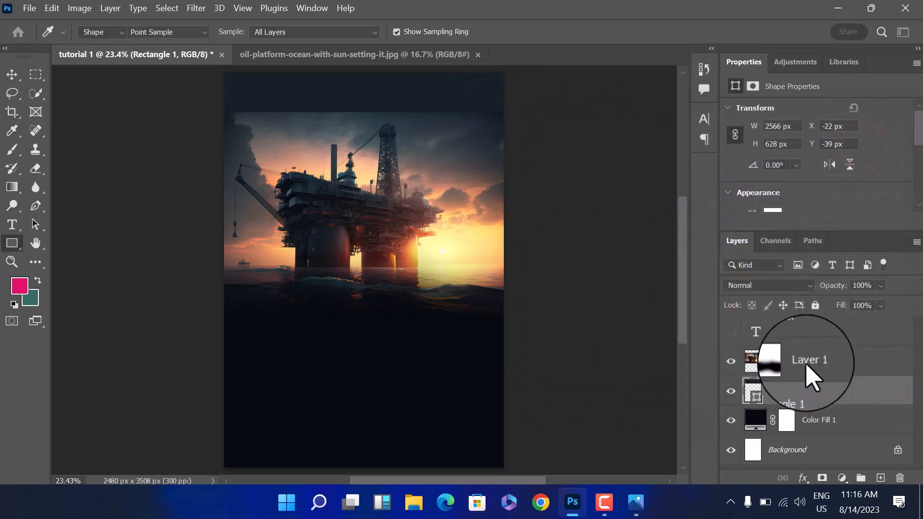
# Try to fade the photo's upper edge by erasing on Layer 1's mask with a 600 px Eraser, and undo it.
pyautogui.click(806, 365)
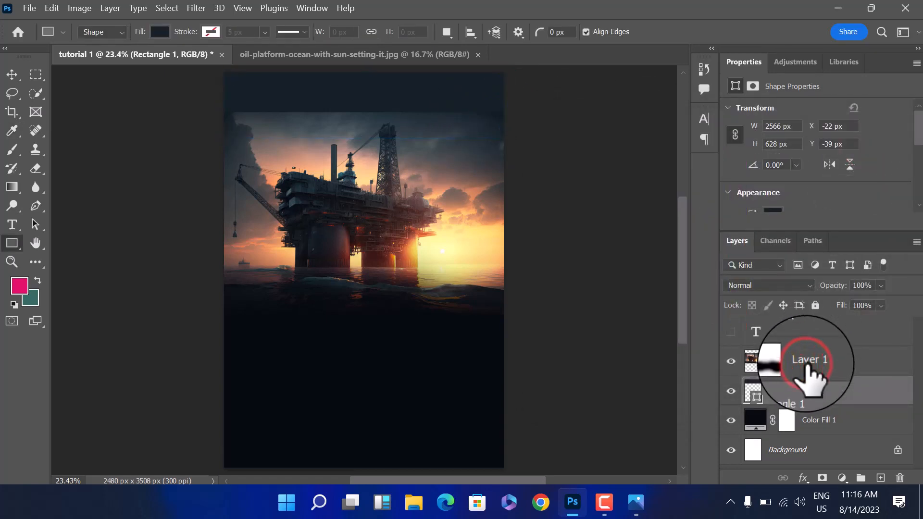
pyautogui.click(782, 361)
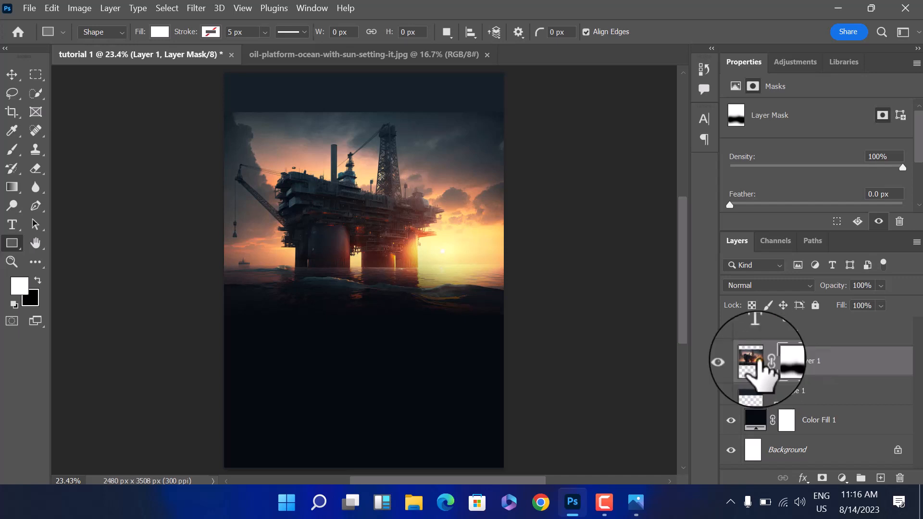
pyautogui.click(751, 361)
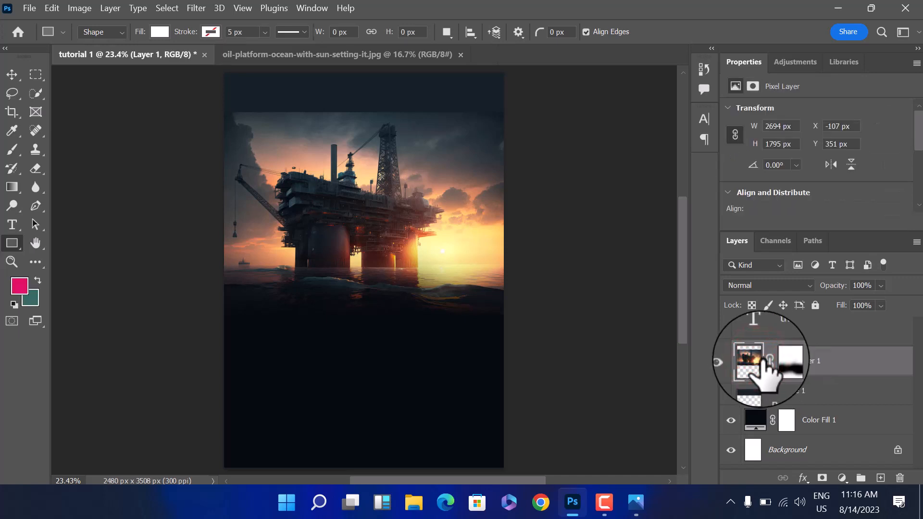
pyautogui.click(781, 362)
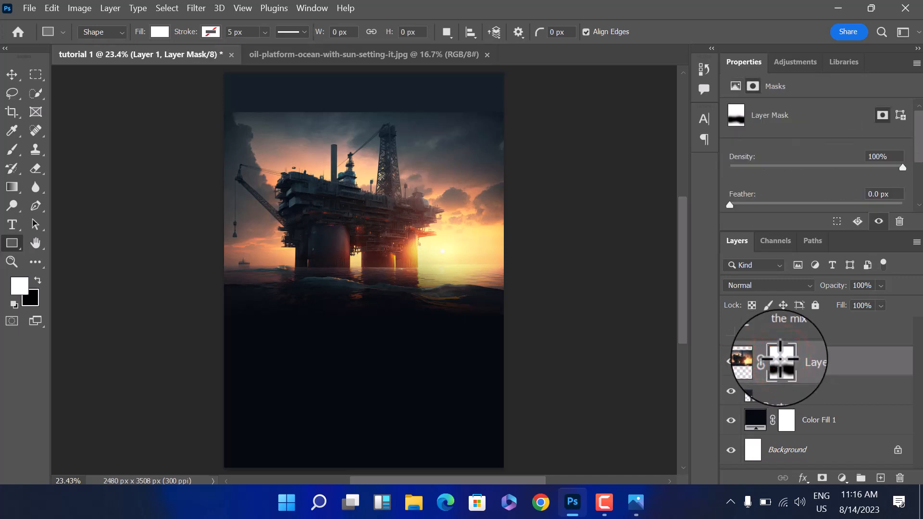
pyautogui.click(38, 171)
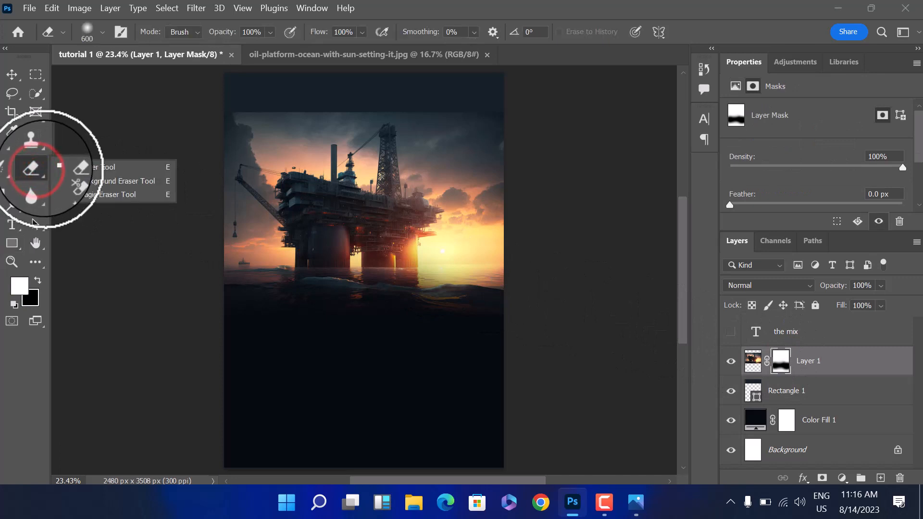
pyautogui.scroll(2, 269, 120)
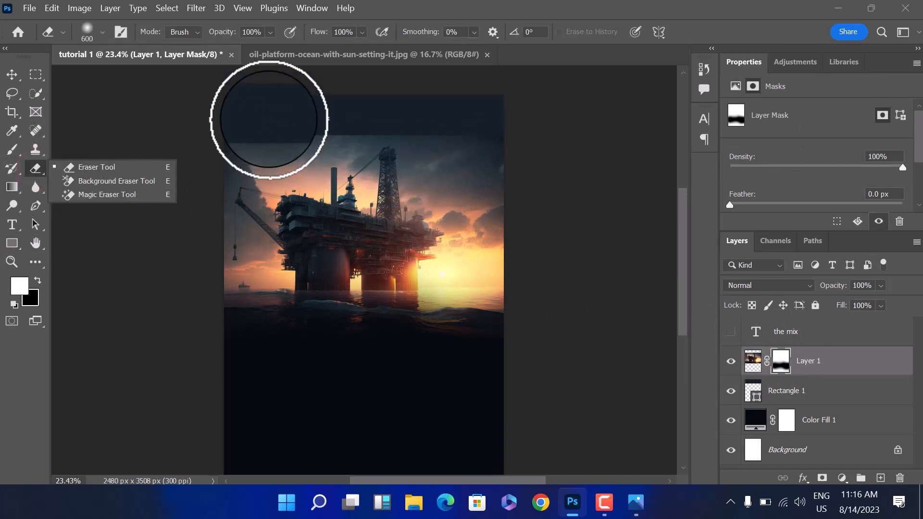
pyautogui.click(239, 117)
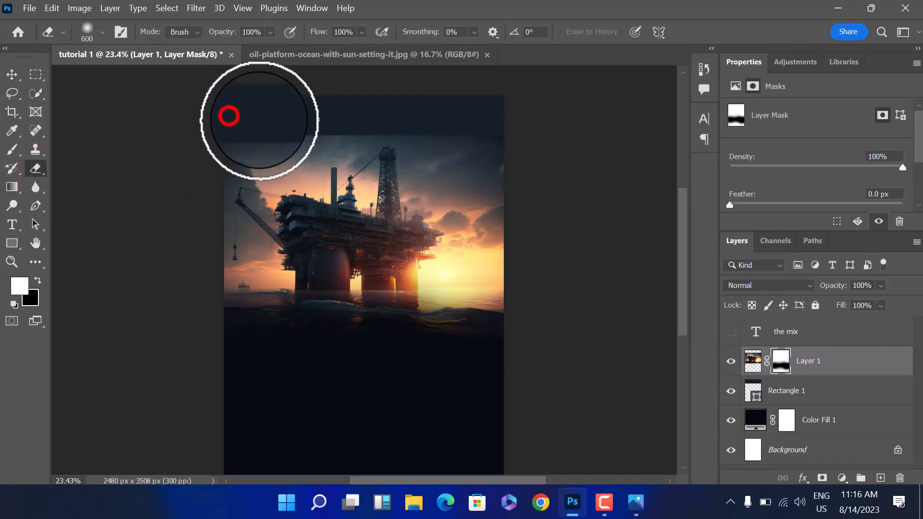
pyautogui.moveTo(288, 121); pyautogui.dragTo(267, 117)
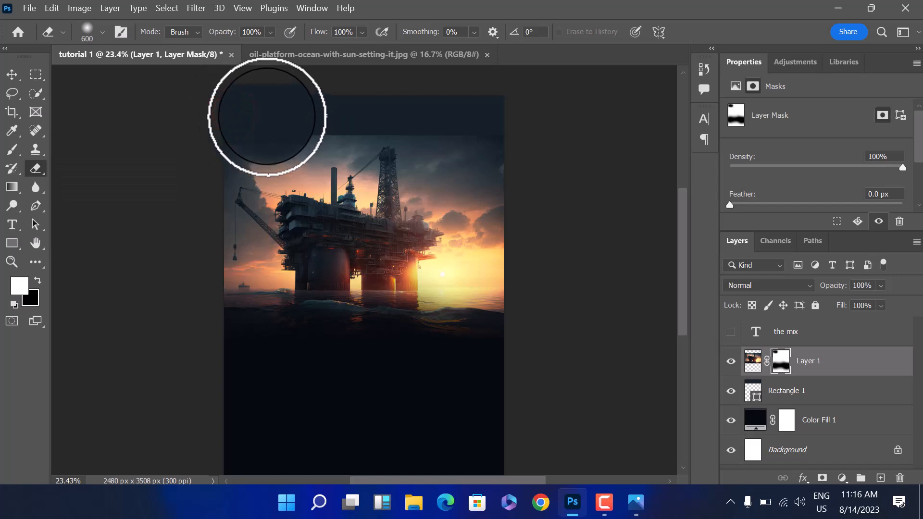
pyautogui.hotkey('ctrl', 'z')
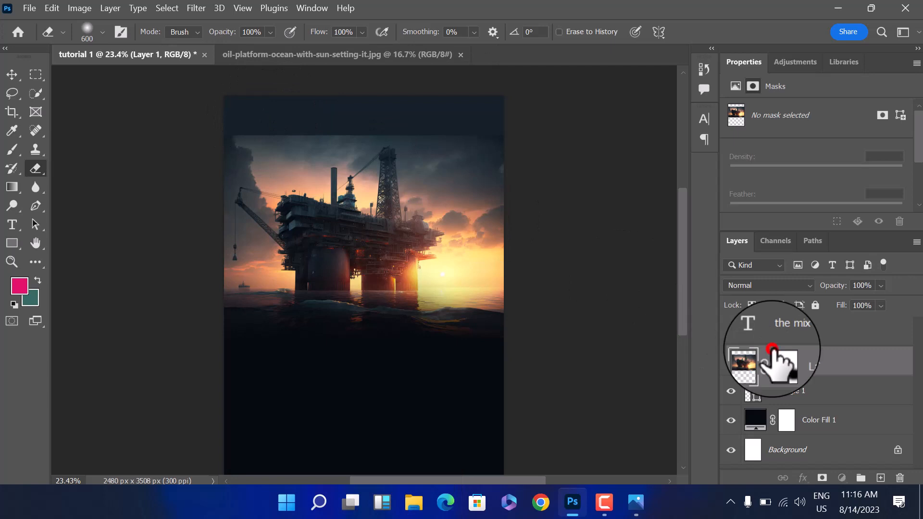
pyautogui.click(780, 361)
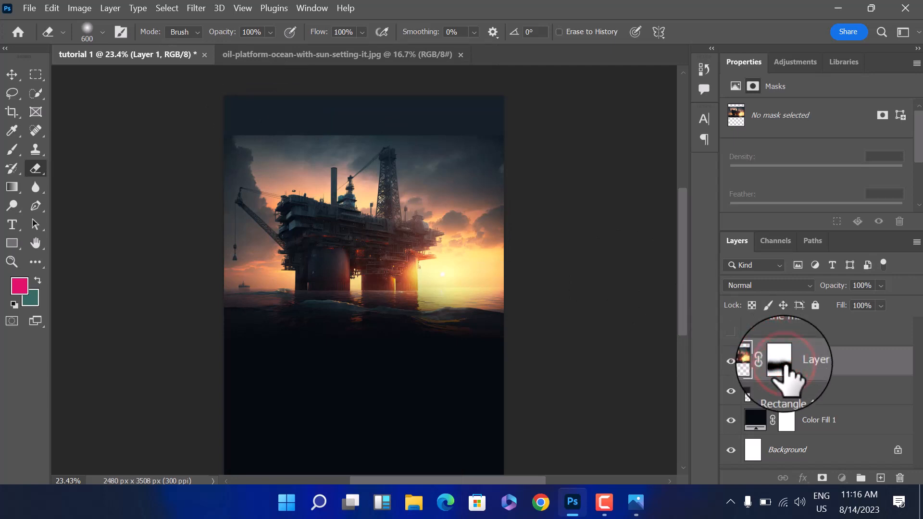
pyautogui.hotkey('ctrl', 'z')
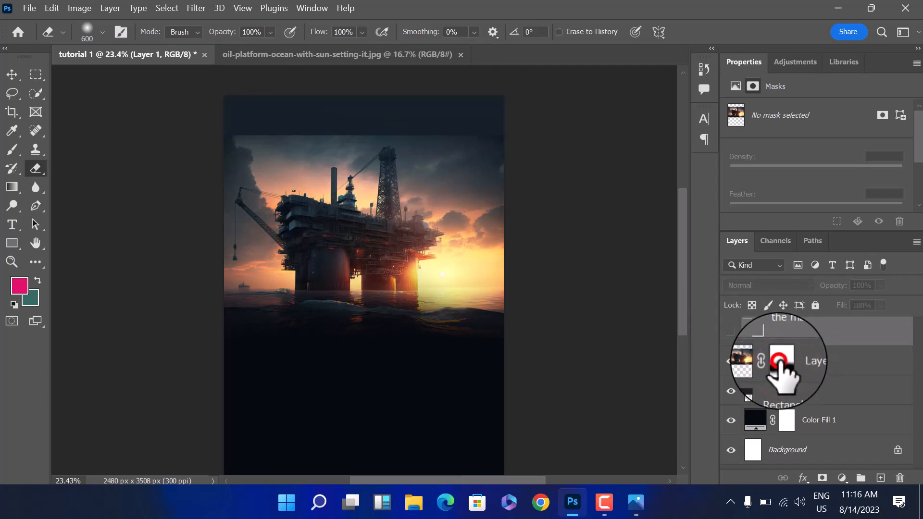
# Fade the photo's upper edge into the dark rectangle by erasing on Layer 1's mask with a soft 1400 px Eraser.
pyautogui.click(780, 362)
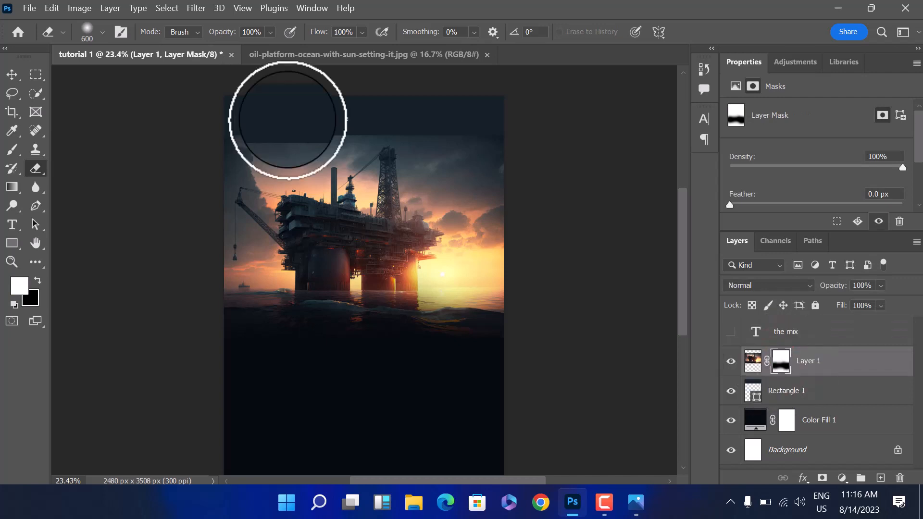
pyautogui.scroll(5, 288, 119)
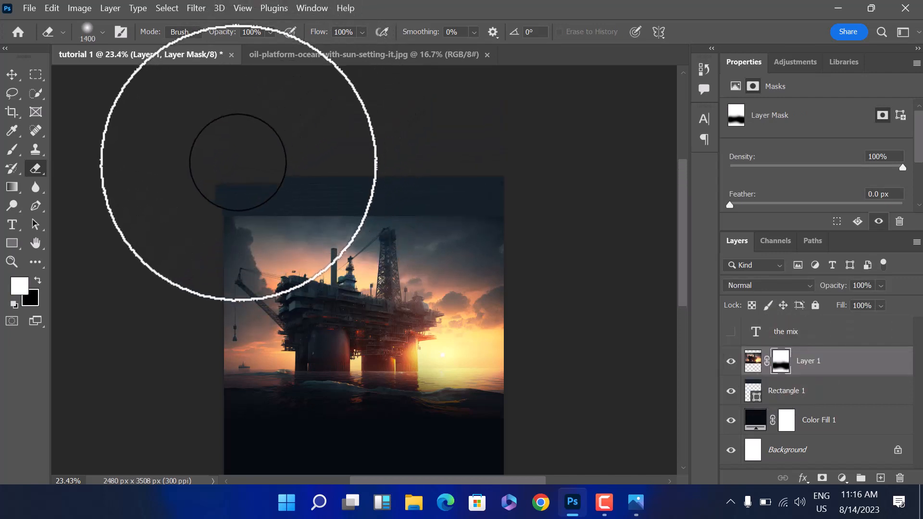
pyautogui.moveTo(237, 162); pyautogui.dragTo(309, 157)
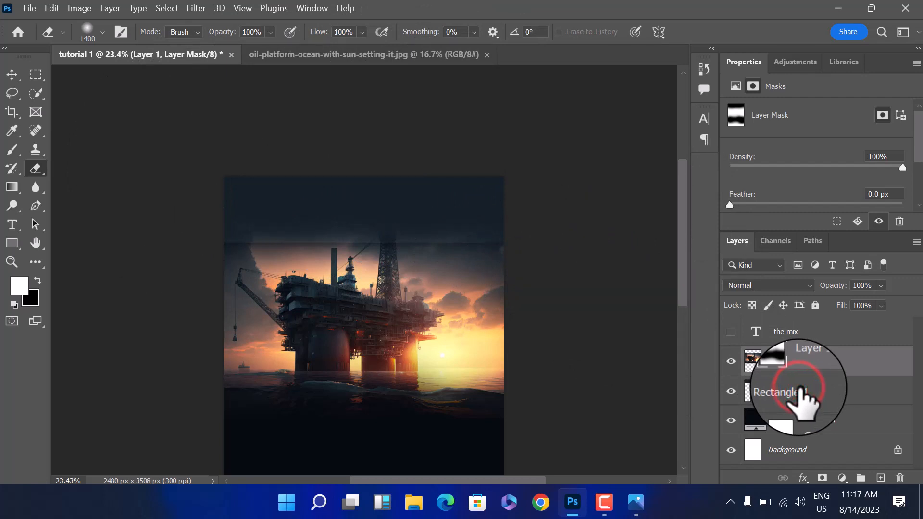
# Stretch the dark sky rectangle behind the photo downward to a height of about 1288 px.
pyautogui.click(799, 389)
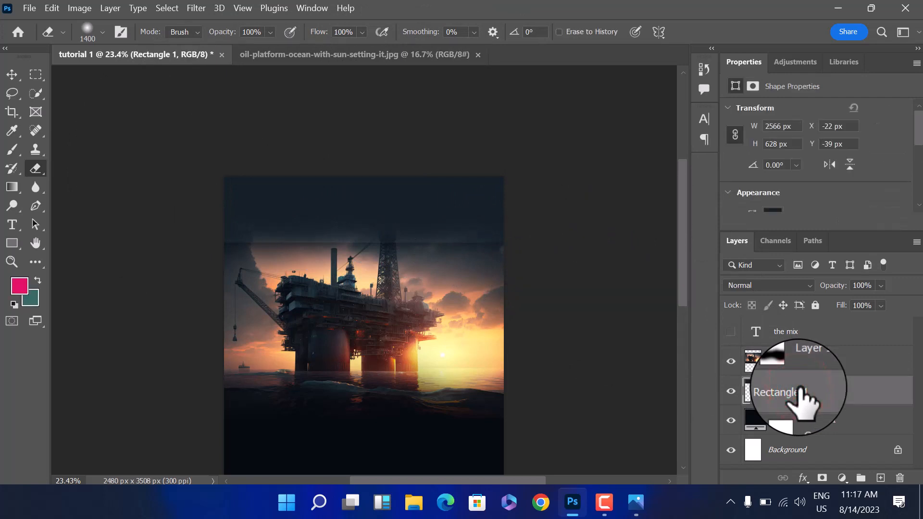
pyautogui.click(11, 75)
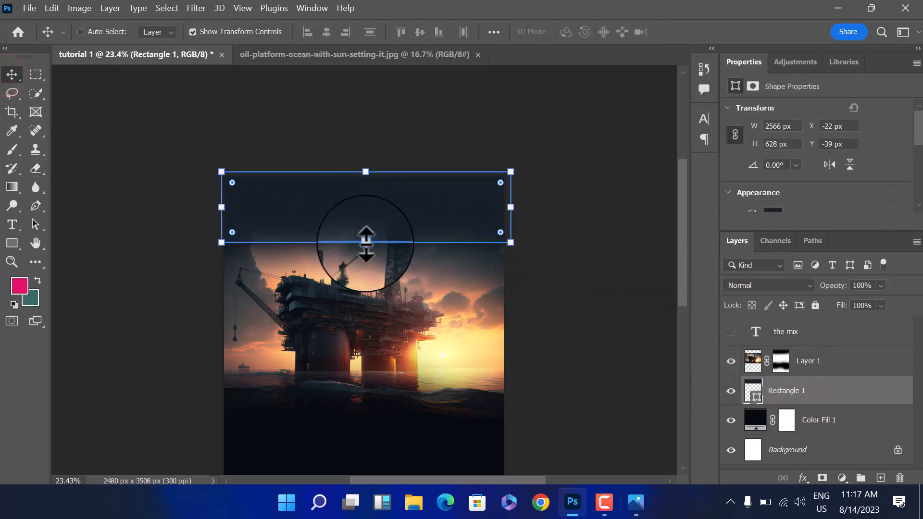
pyautogui.moveTo(366, 243); pyautogui.dragTo(356, 317)
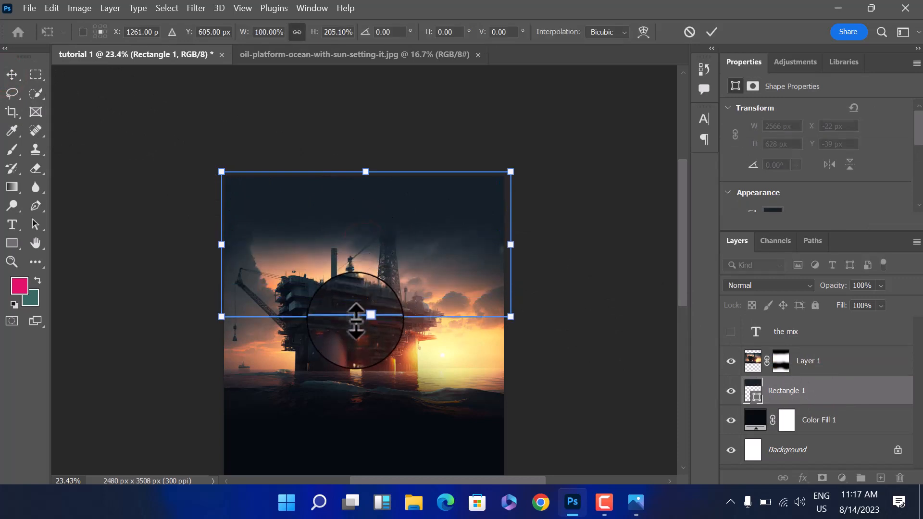
pyautogui.click(706, 37)
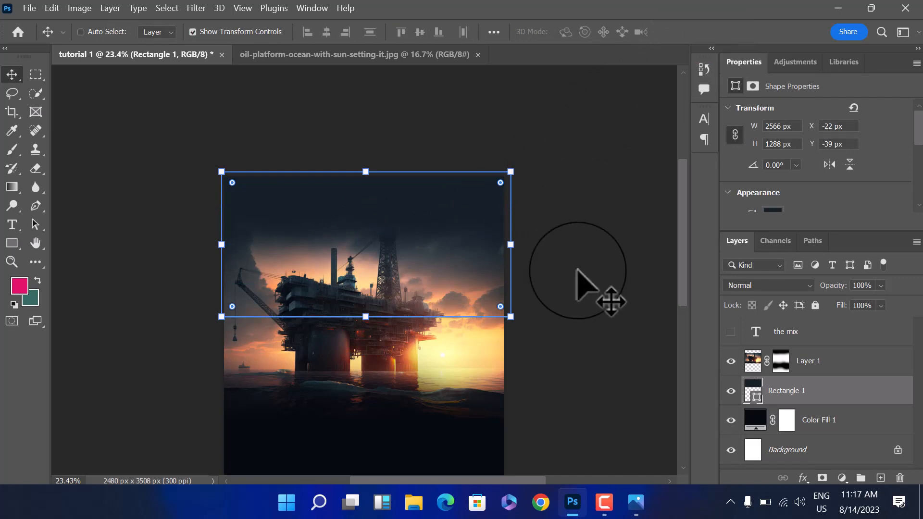
# Move the oil platform photo straight up to about Y 109 px and show the title layer again.
pyautogui.hotkey('ctrl', '0')
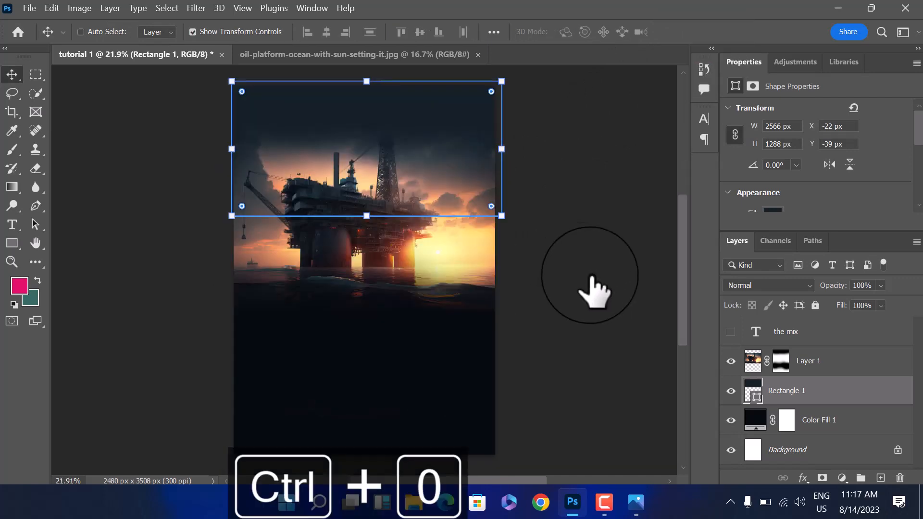
pyautogui.click(816, 365)
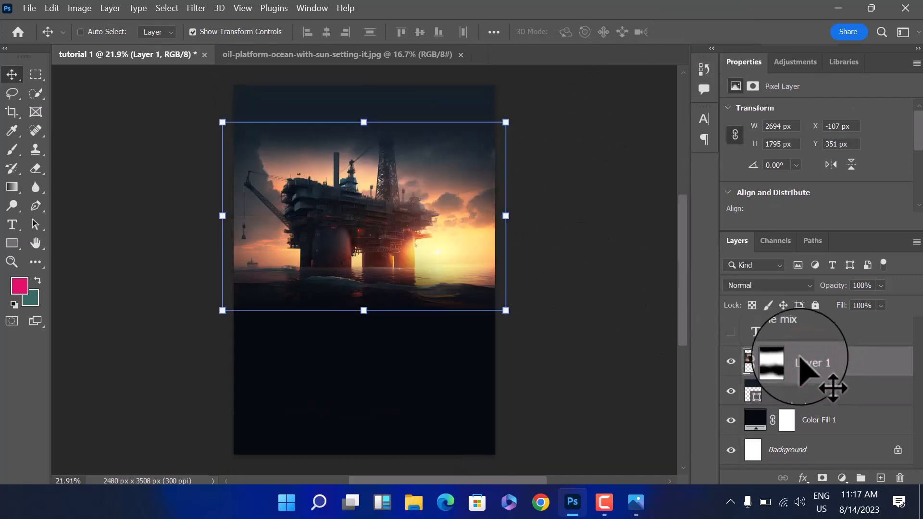
pyautogui.moveTo(399, 227); pyautogui.dragTo(400, 214)
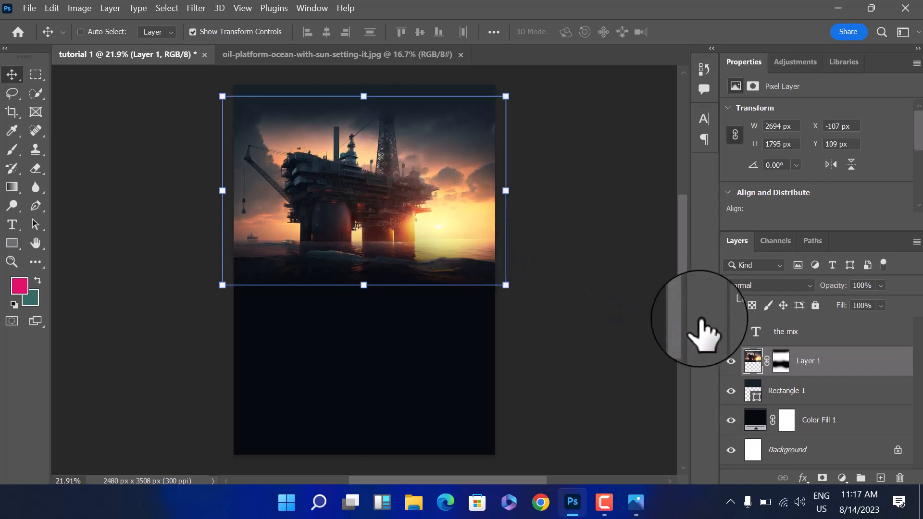
pyautogui.click(731, 332)
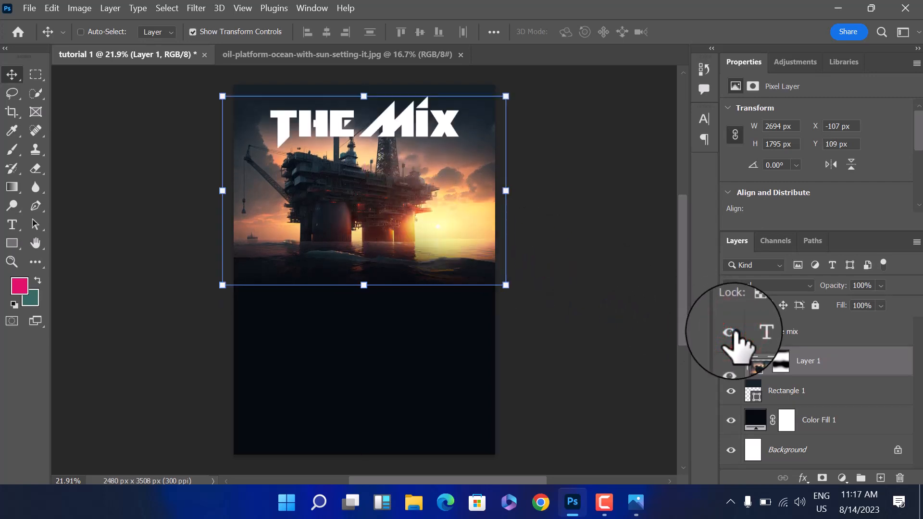
pyautogui.click(732, 332)
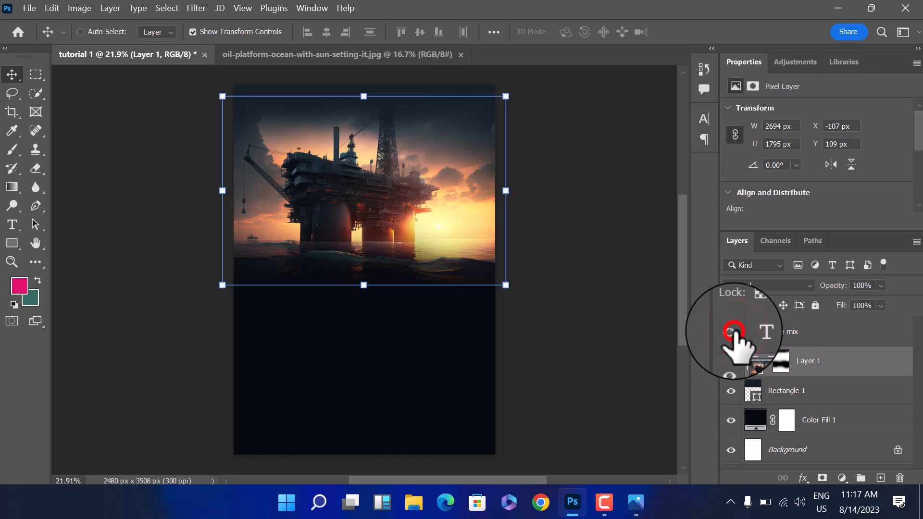
pyautogui.click(731, 332)
pyautogui.click(513, 344)
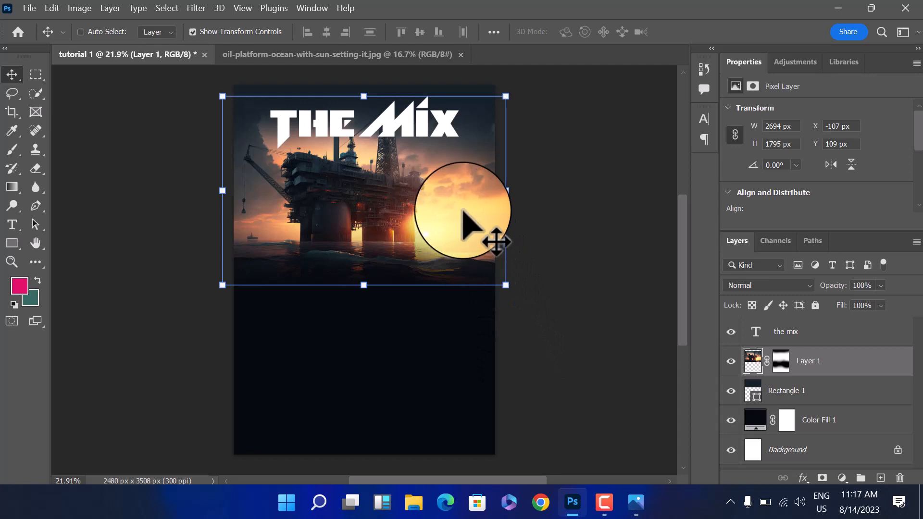
# Check the reference cover and recolour only the letter "i" of the "THE MIX" title to red #ff2f2f.
pyautogui.hotkey('ctrl', '=')
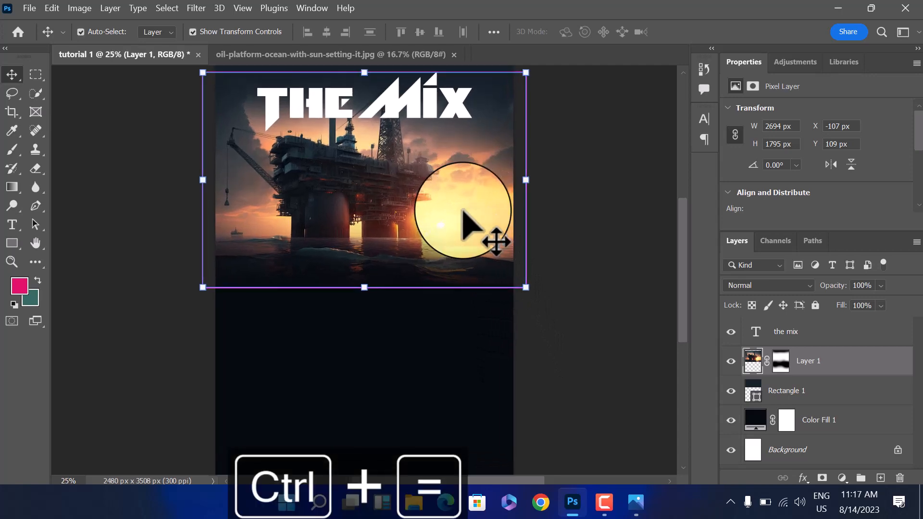
pyautogui.hotkey('ctrl', '=')
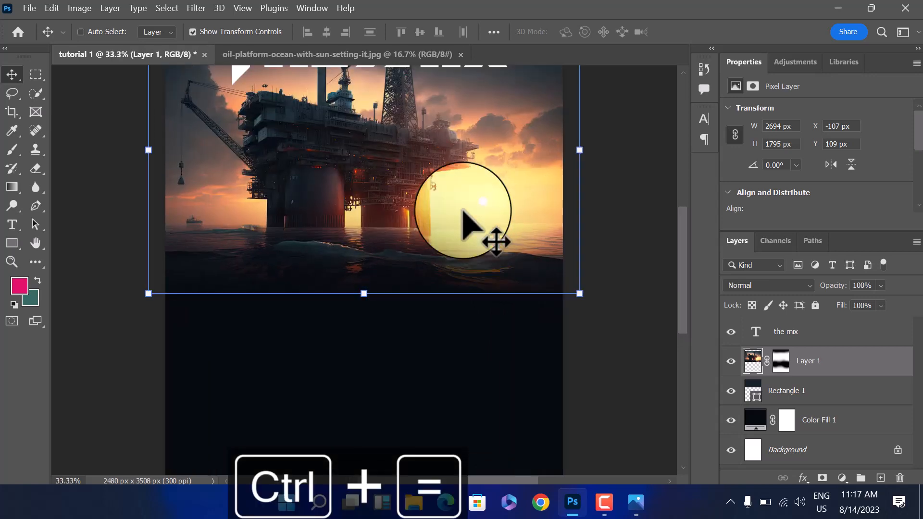
pyautogui.scroll(4, 463, 211)
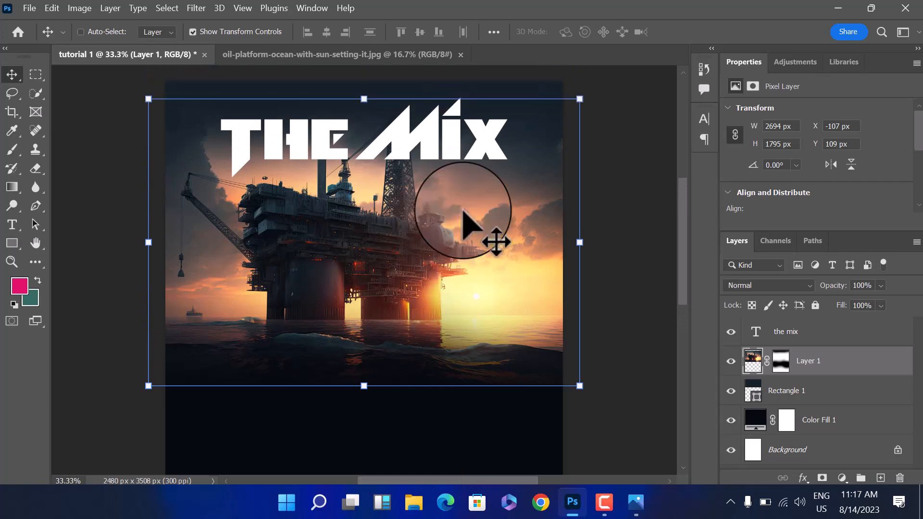
pyautogui.click(635, 502)
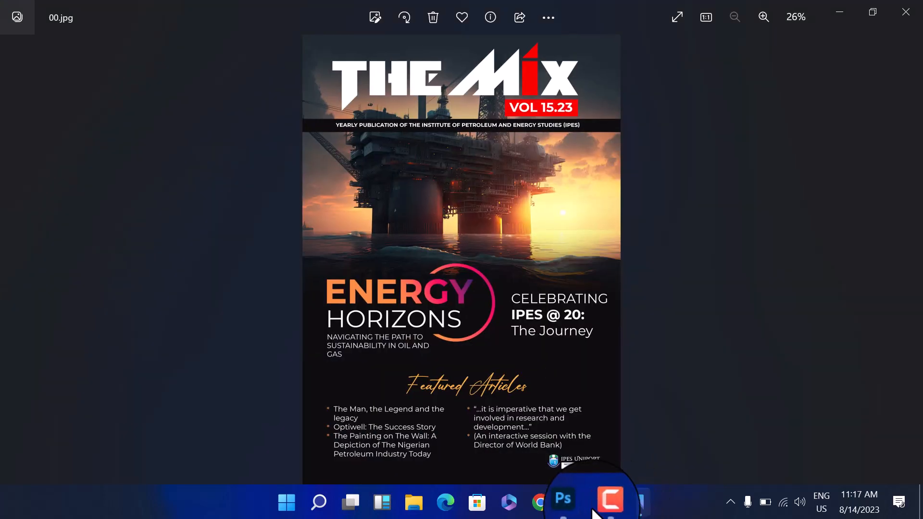
pyautogui.click(571, 502)
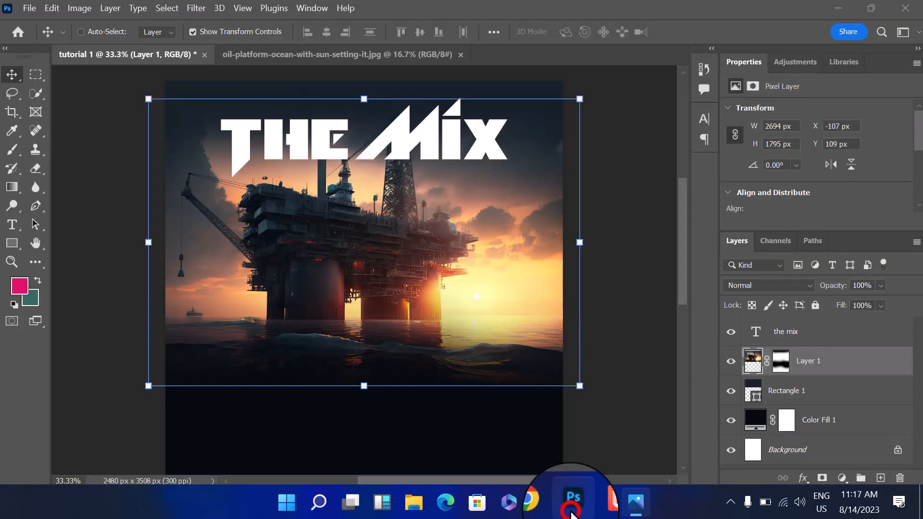
pyautogui.keyDown('ctrl'); pyautogui.click(437, 145); pyautogui.keyUp('ctrl')
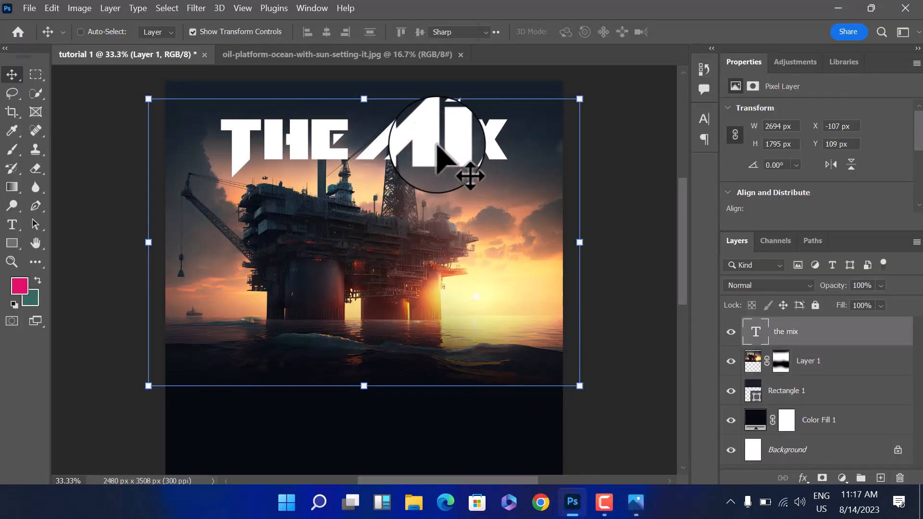
pyautogui.doubleClick(436, 145)
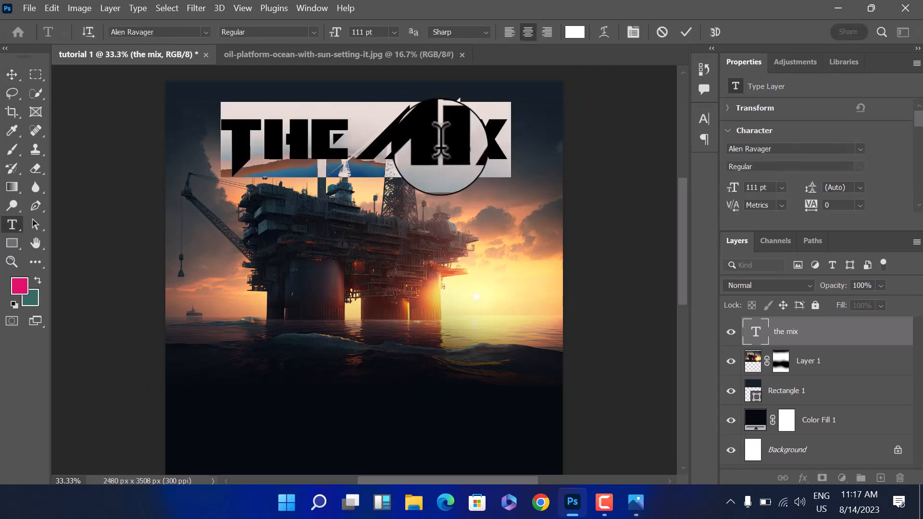
pyautogui.moveTo(440, 144); pyautogui.dragTo(463, 144)
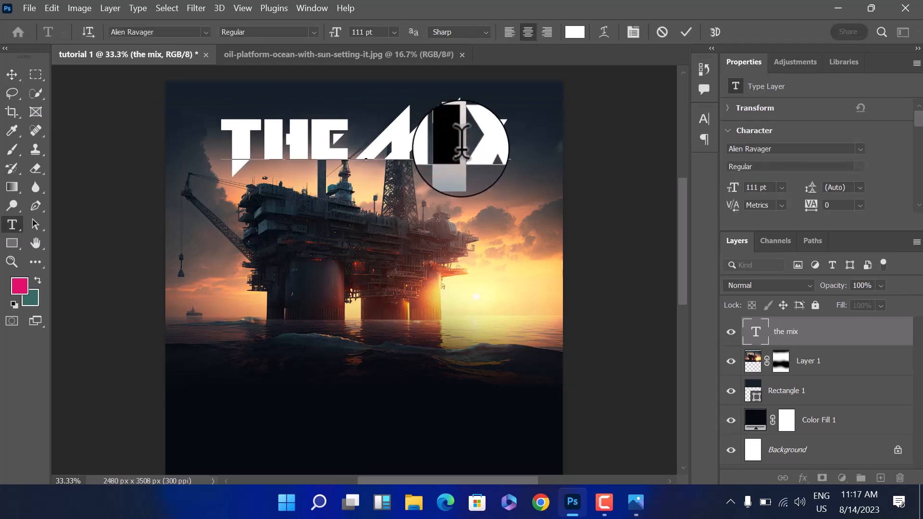
pyautogui.click(572, 32)
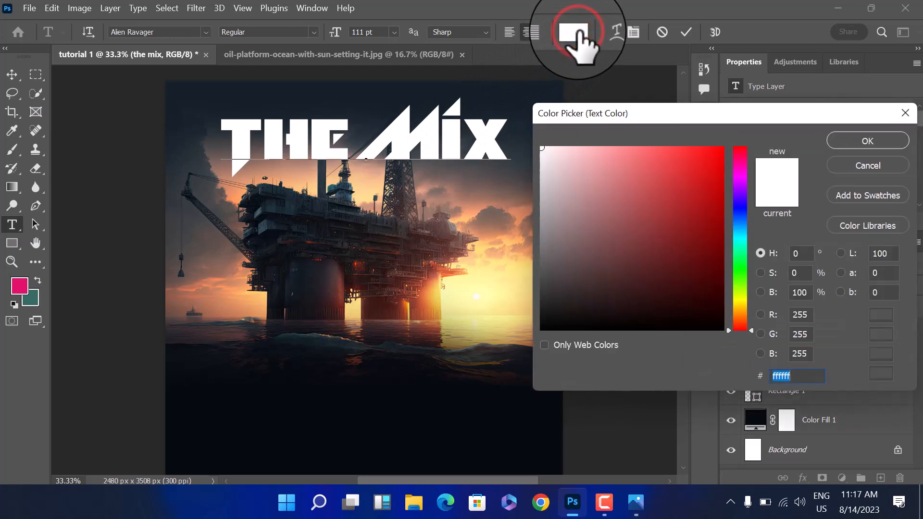
pyautogui.click(675, 159)
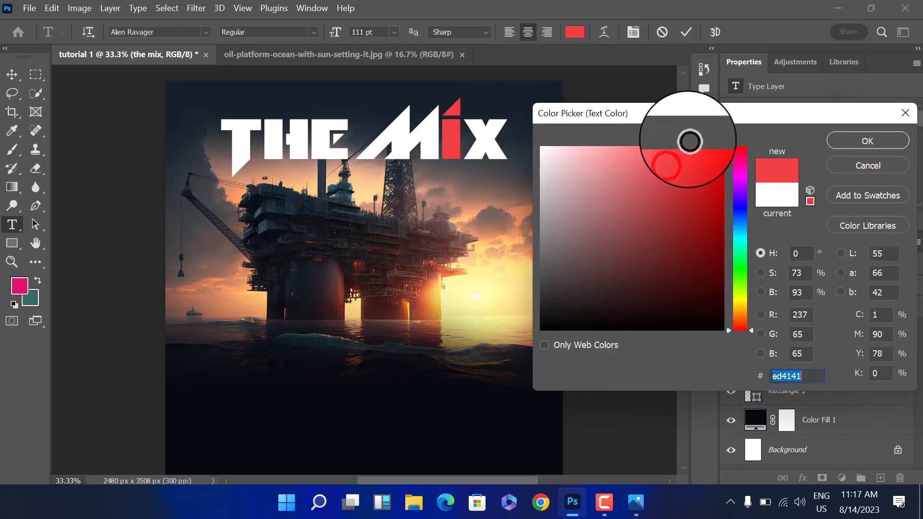
pyautogui.click(691, 145)
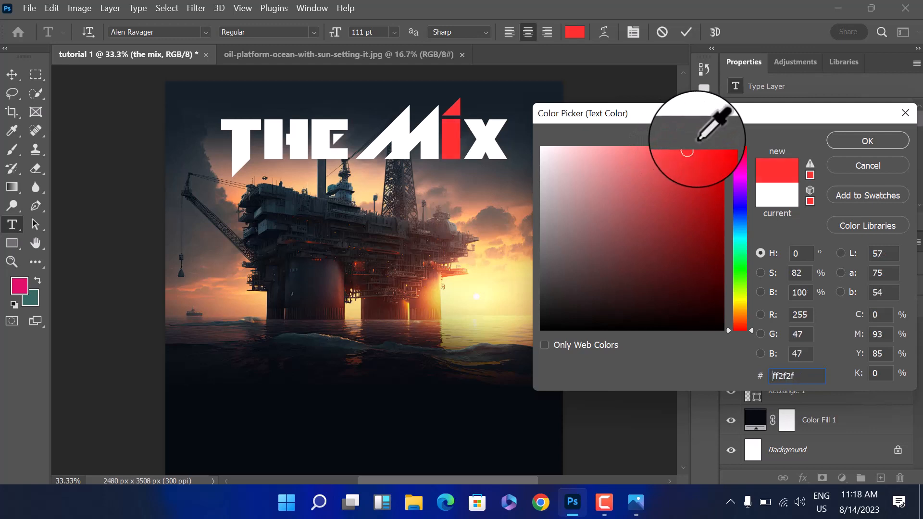
pyautogui.click(871, 139)
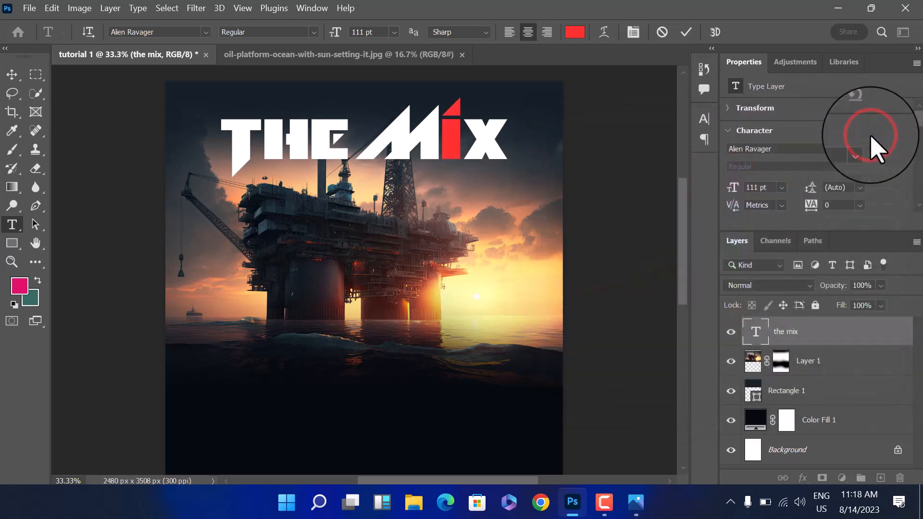
pyautogui.click(685, 32)
pyautogui.press('v')
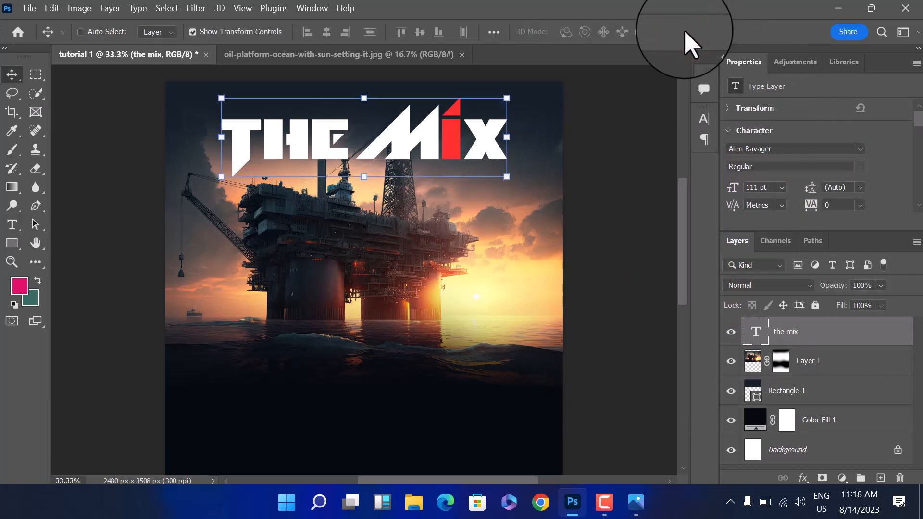
# Draw a rectangle about 683 by 138 px beneath the title's "Mix" and fill it with the letter "i" red, #ff2f2f.
pyautogui.click(637, 505)
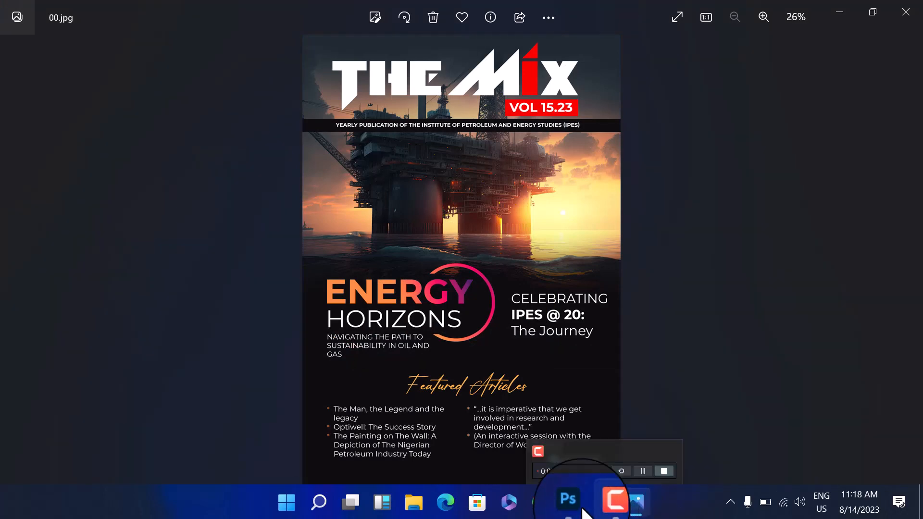
pyautogui.click(582, 509)
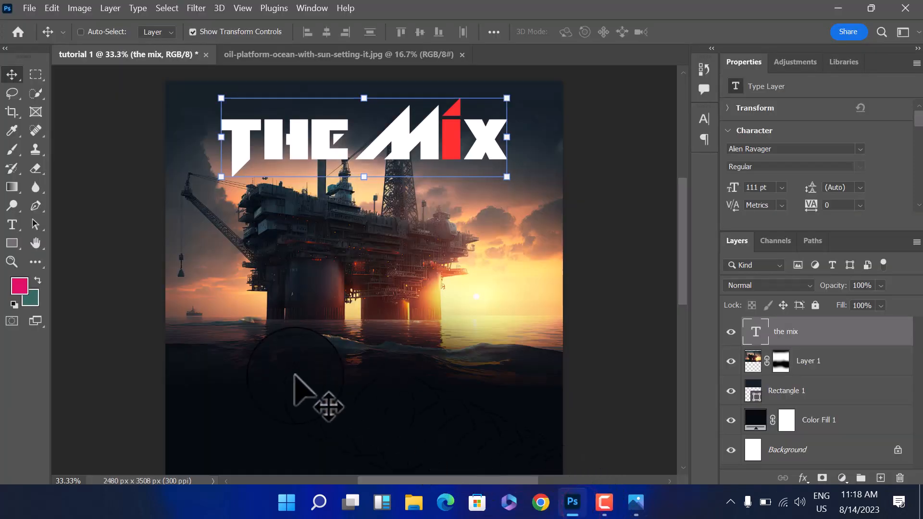
pyautogui.click(12, 243)
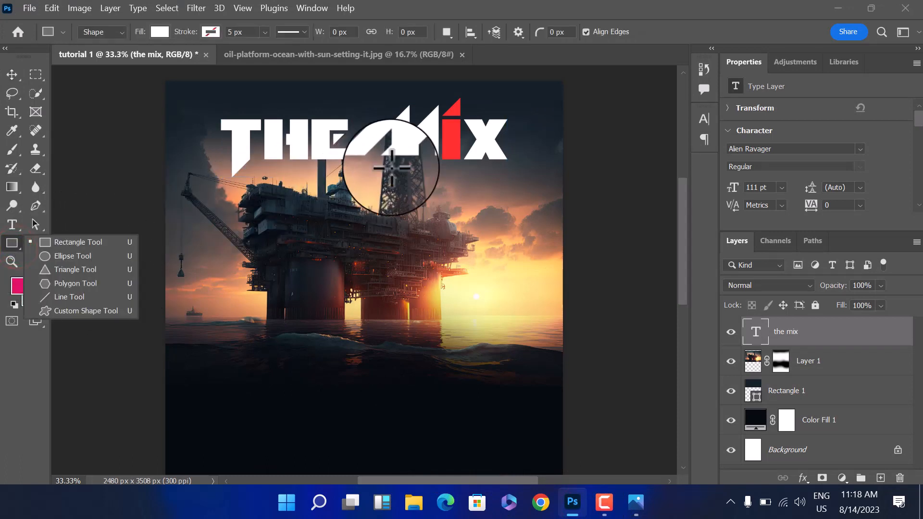
pyautogui.moveTo(399, 166); pyautogui.dragTo(507, 188)
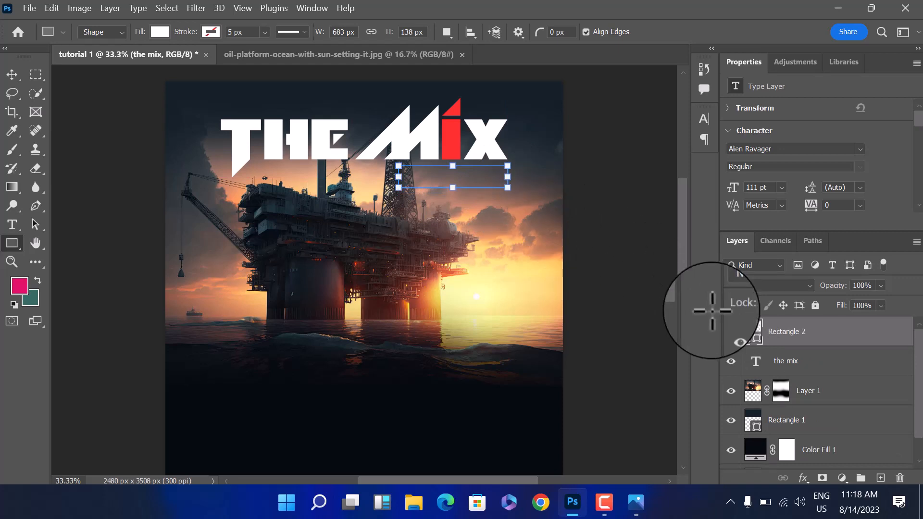
pyautogui.doubleClick(754, 334)
pyautogui.click(458, 140)
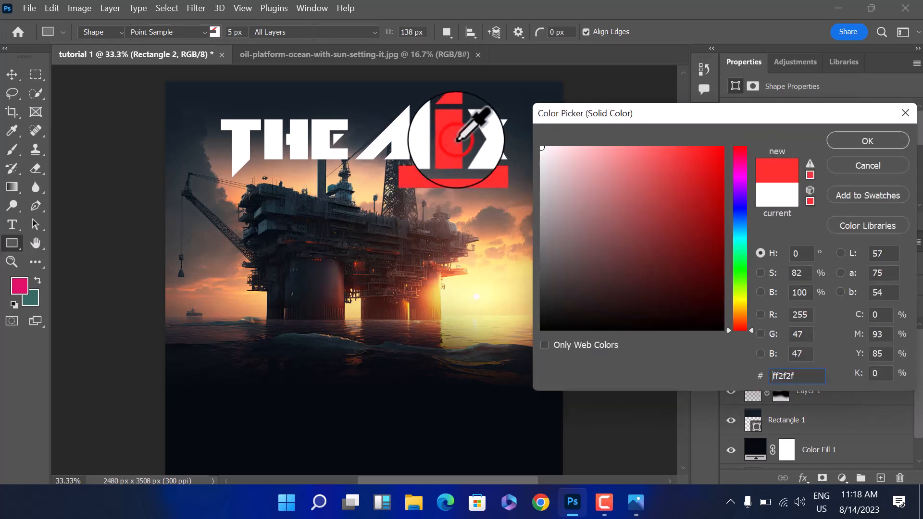
pyautogui.click(860, 144)
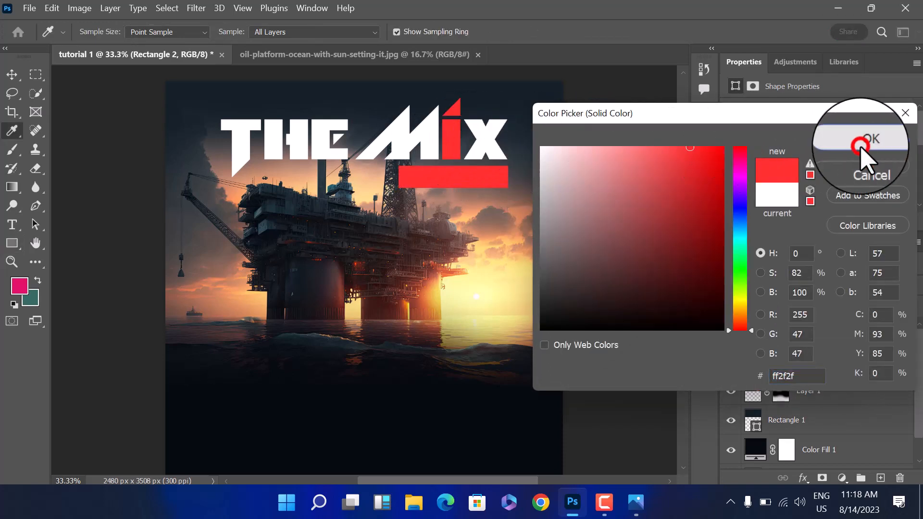
# Move the red rectangle up to Y 513 px, closer beneath the title.
pyautogui.click(636, 503)
pyautogui.click(642, 508)
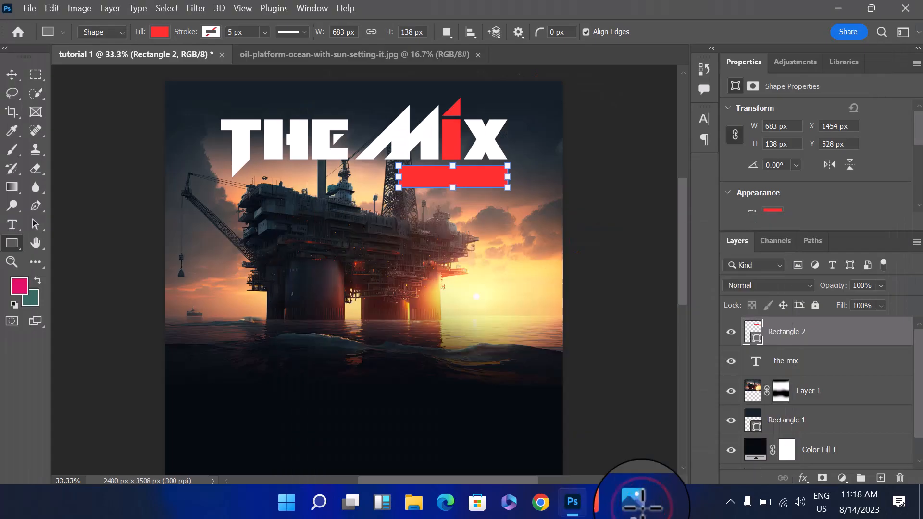
pyautogui.click(11, 74)
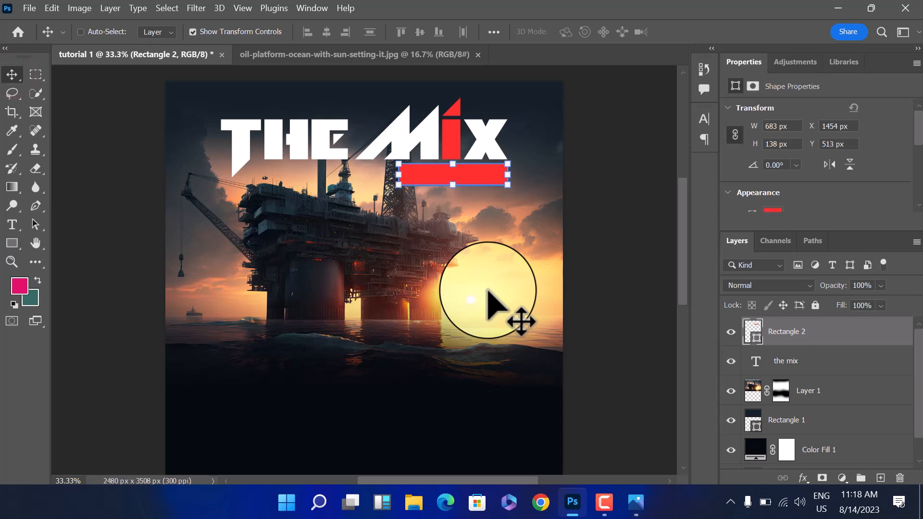
# Add the text "Vol 15.23" on a new layer above the red rectangle, checking the wording against the reference cover.
pyautogui.click(12, 226)
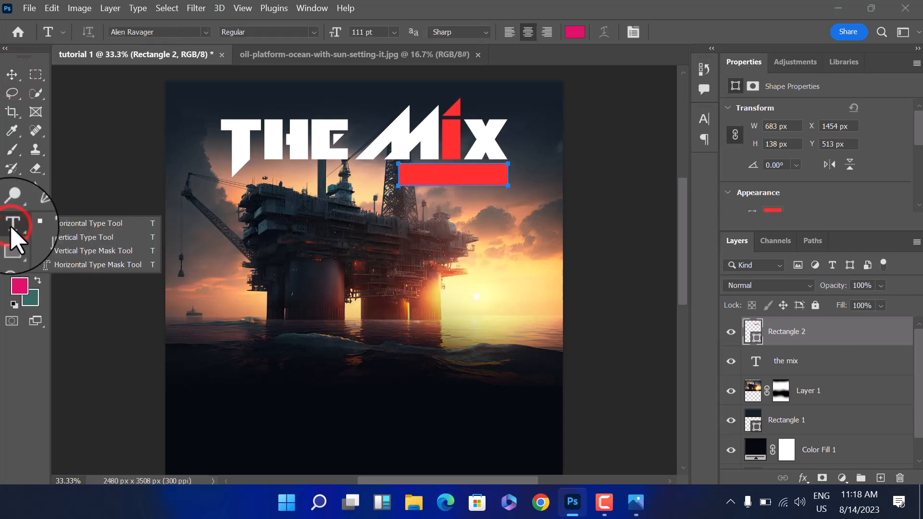
pyautogui.click(881, 477)
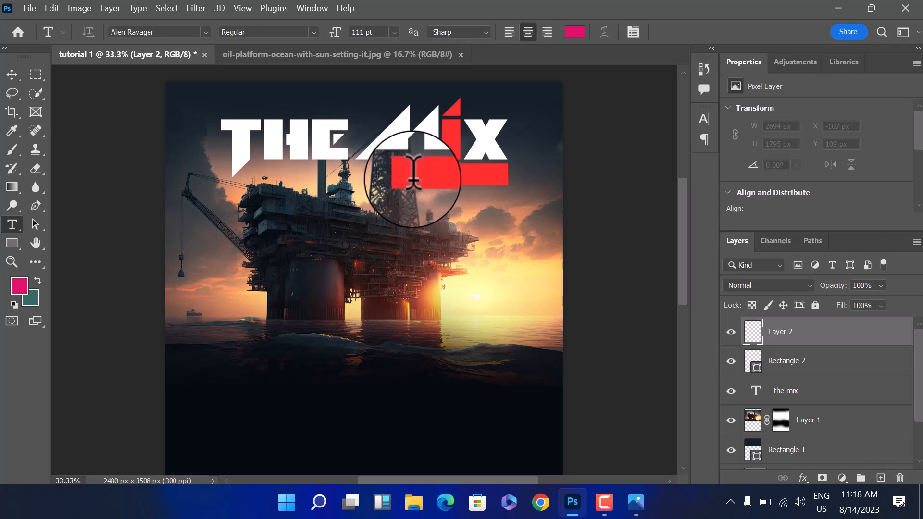
pyautogui.click(521, 174)
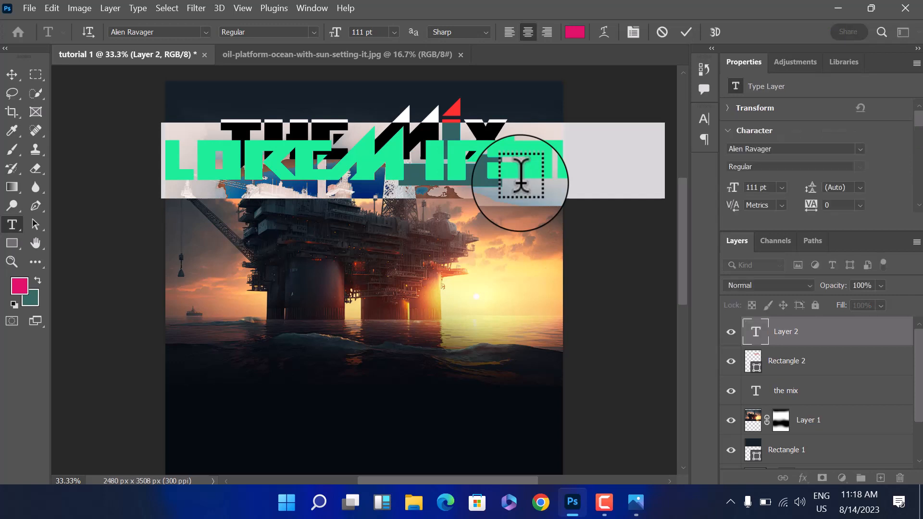
pyautogui.write('eol')
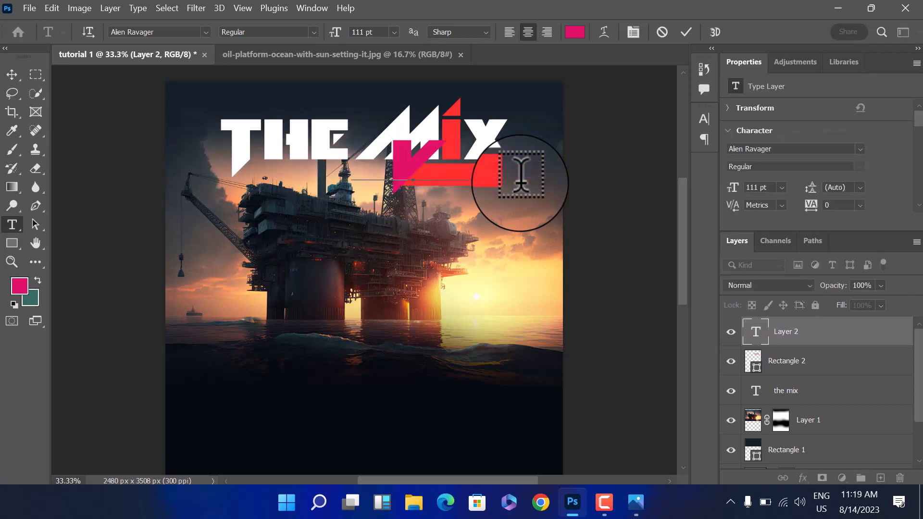
pyautogui.write(' 1')
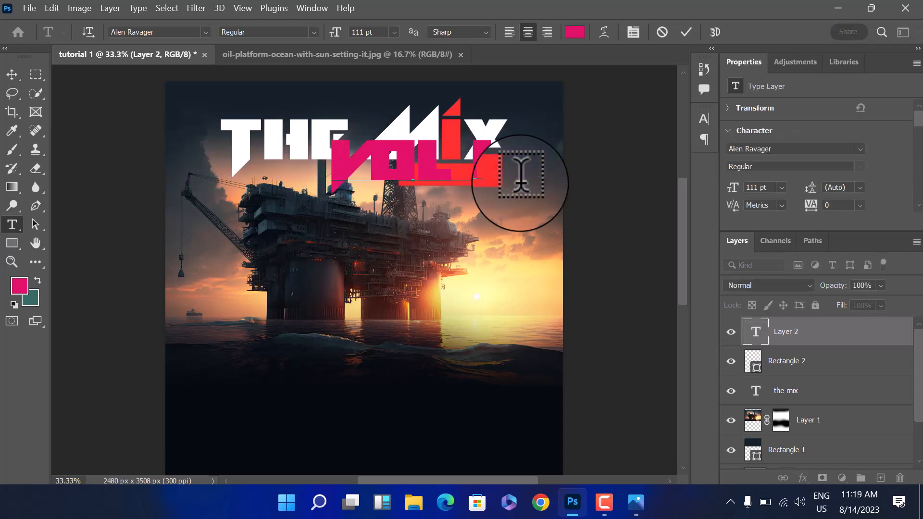
pyautogui.write('5 a')
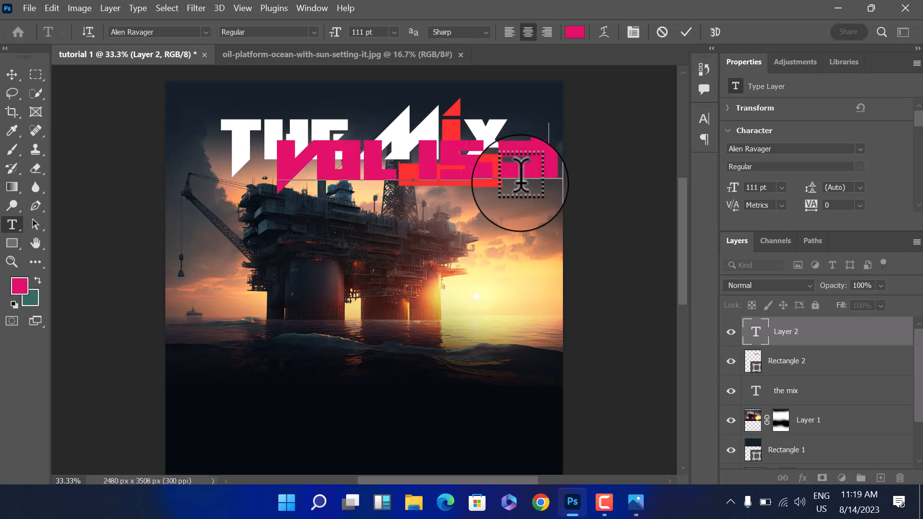
pyautogui.click(638, 504)
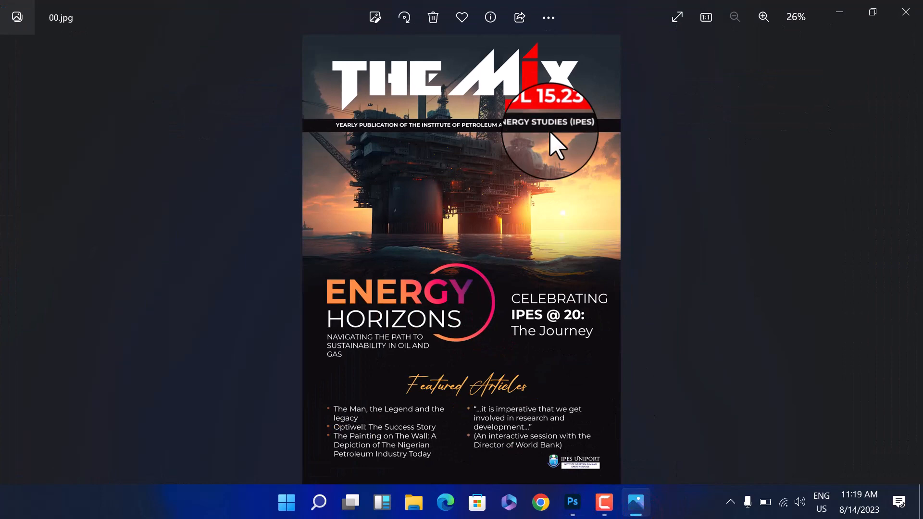
pyautogui.click(572, 502)
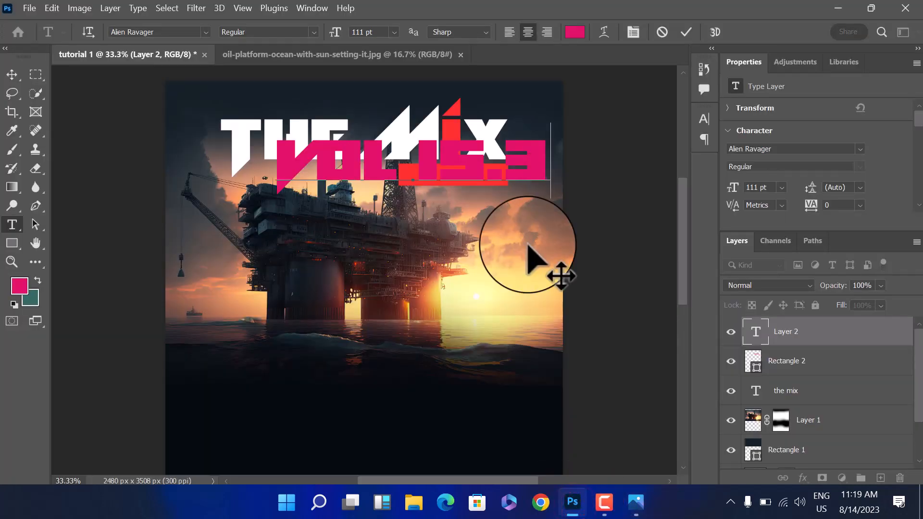
pyautogui.write('3')
# Set the whole "Vol 15.23" text in Montserrat Bold.
pyautogui.hotkey('ctrl', 'a')
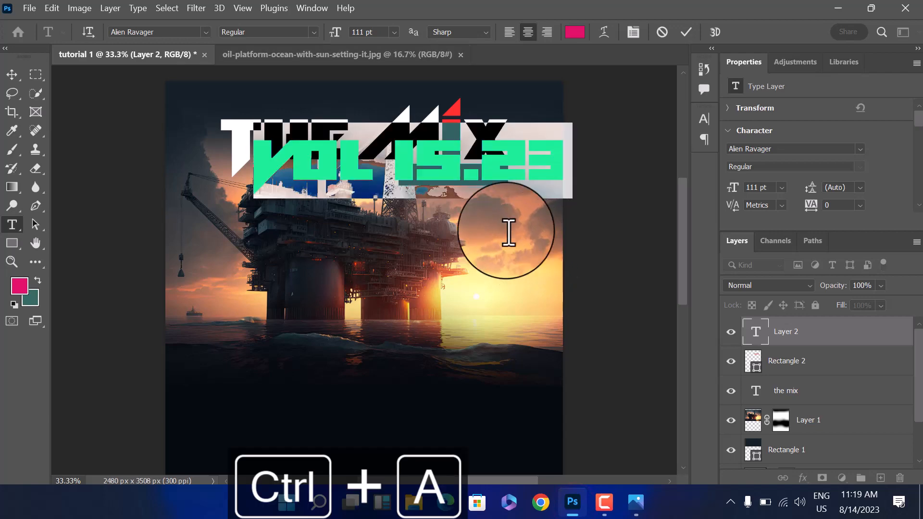
pyautogui.click(206, 31)
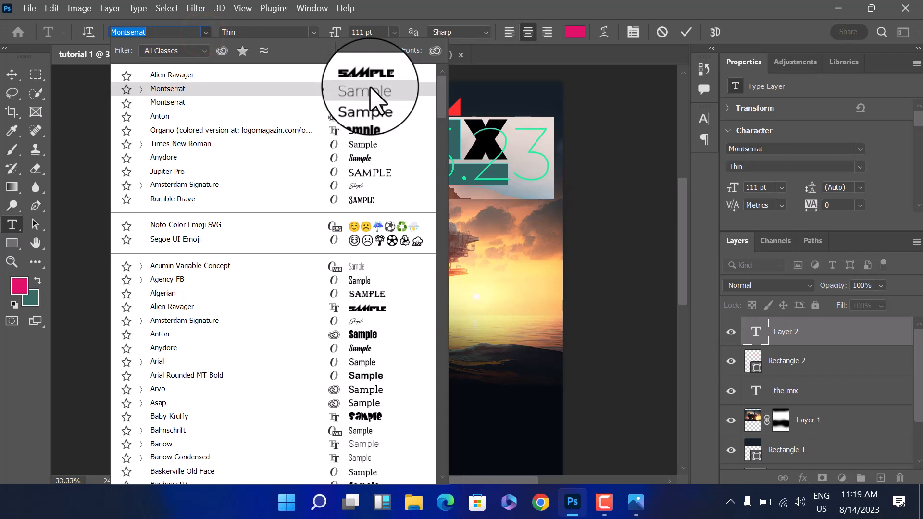
pyautogui.click(370, 88)
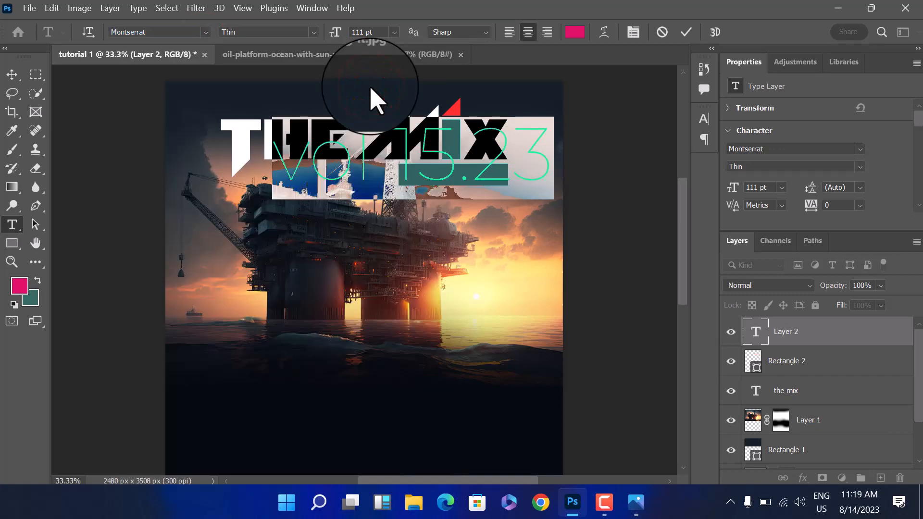
pyautogui.click(310, 166)
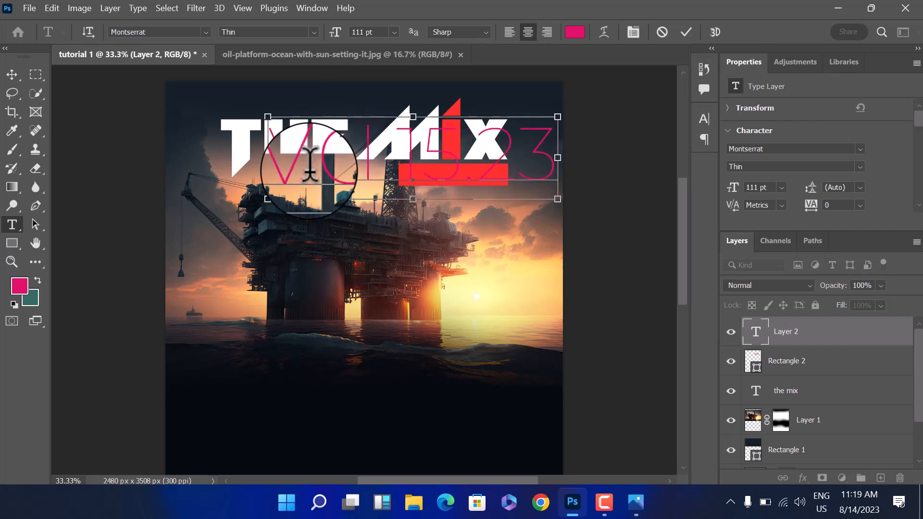
pyautogui.hotkey('ctrl', 'a')
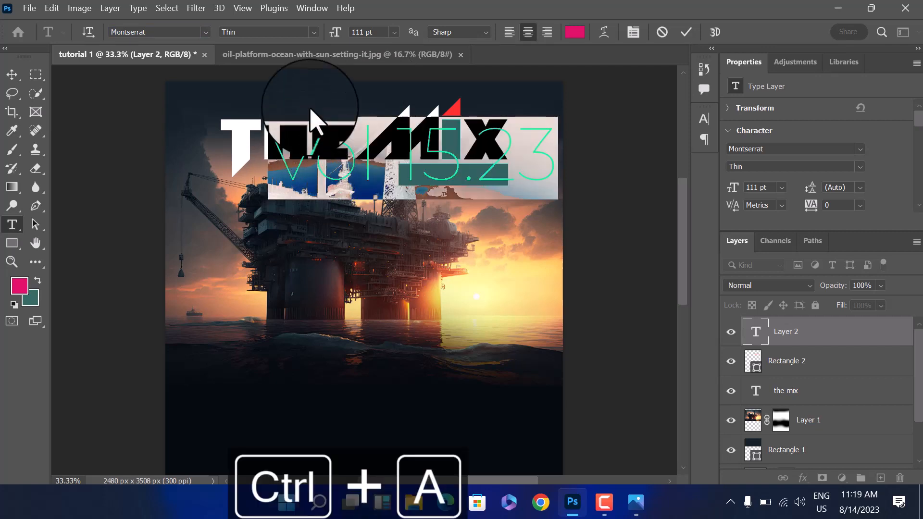
pyautogui.click(311, 32)
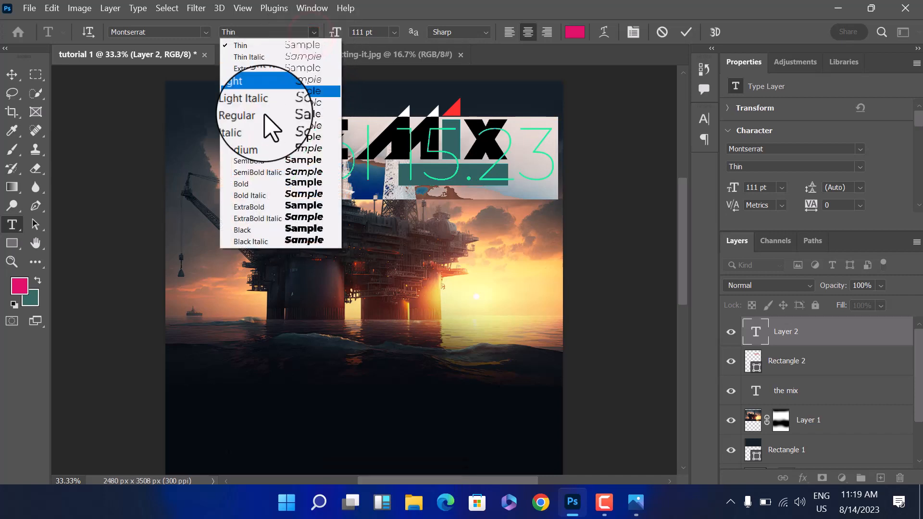
pyautogui.click(256, 183)
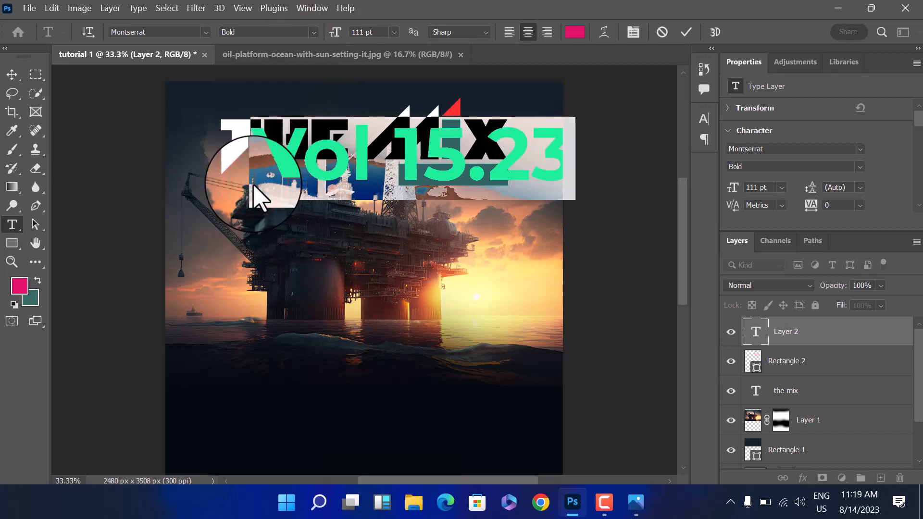
# Reduce the volume text to 31 pt so it fits the red rectangle, comparing it with the reference cover.
pyautogui.moveTo(340, 32); pyautogui.dragTo(521, 187)
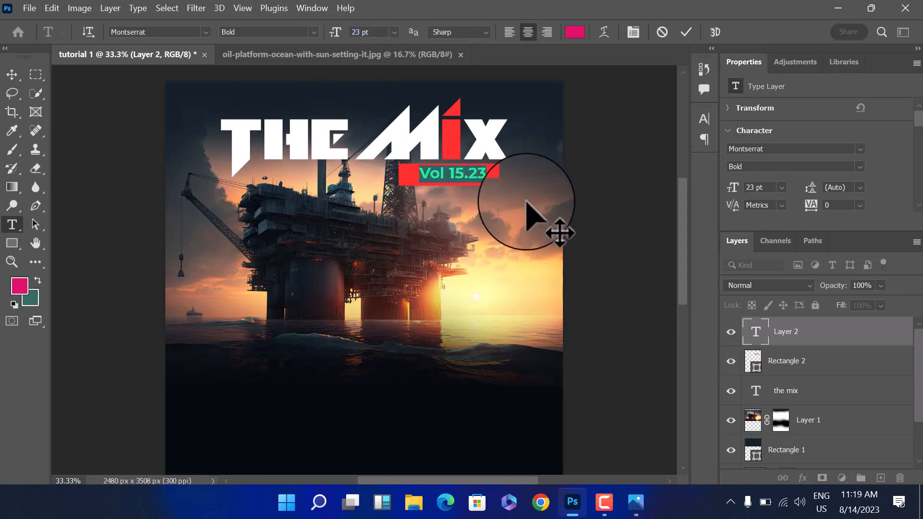
pyautogui.click(636, 503)
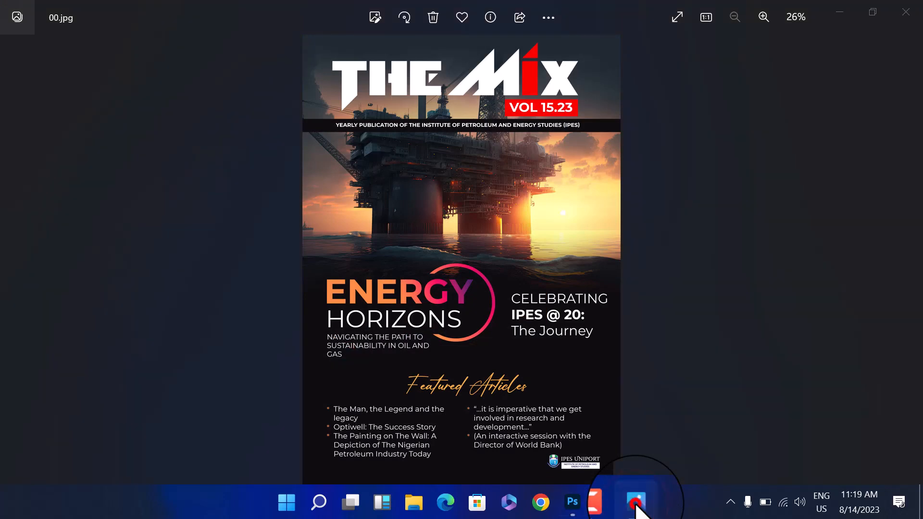
pyautogui.click(636, 502)
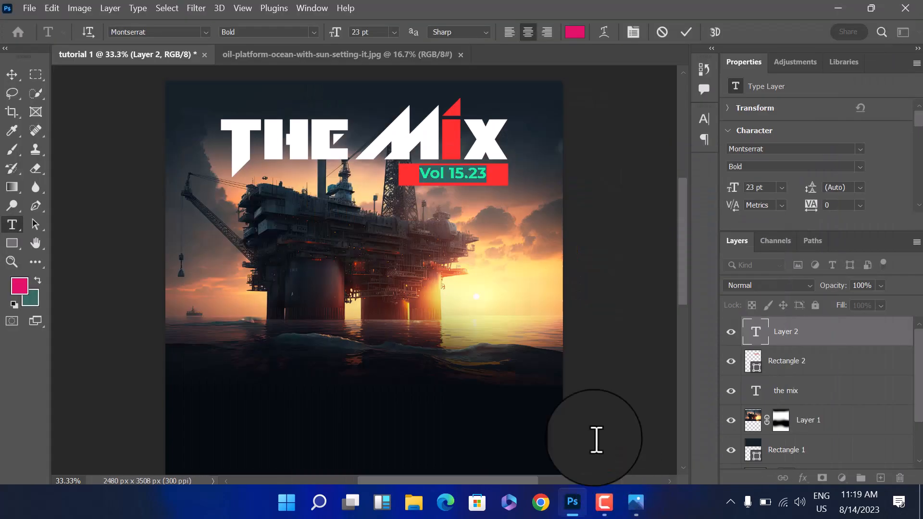
pyautogui.moveTo(334, 32); pyautogui.dragTo(344, 35)
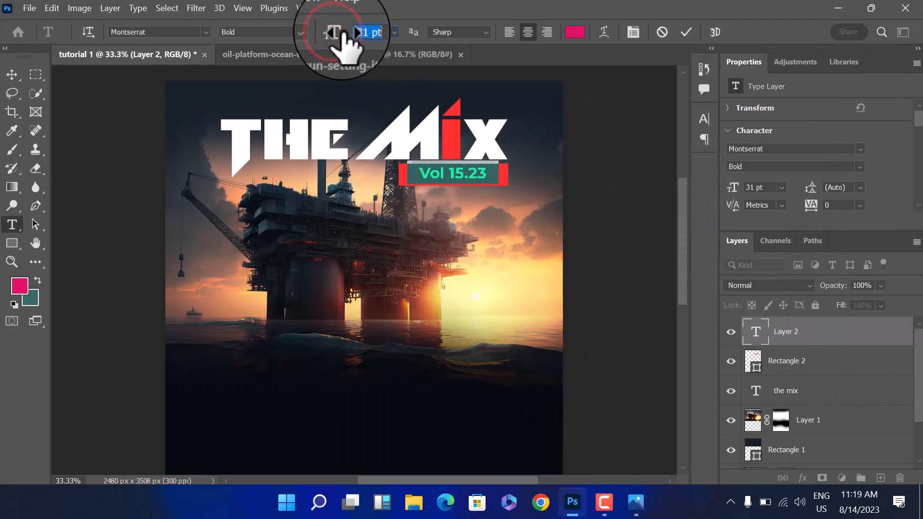
# Recolour the "Vol 15.23" text white by sampling the white of the title.
pyautogui.click(576, 34)
pyautogui.click(553, 166)
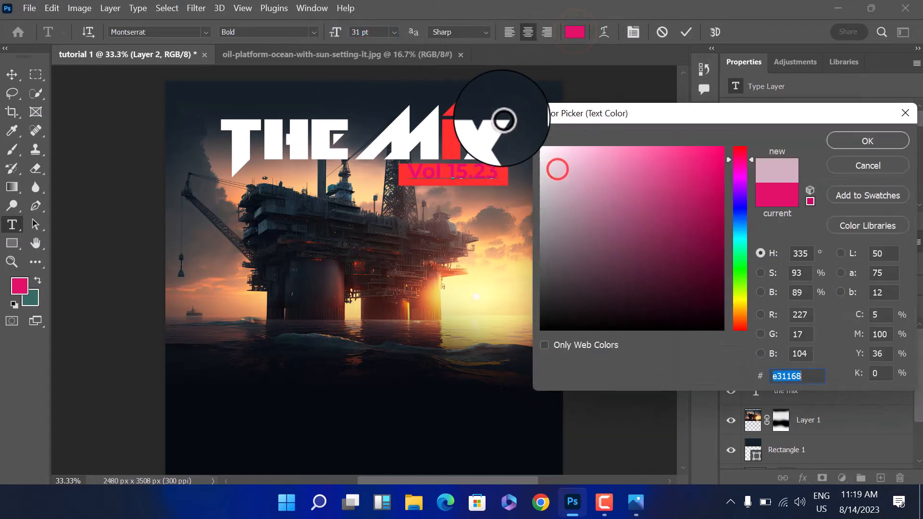
pyautogui.click(502, 120)
pyautogui.click(845, 141)
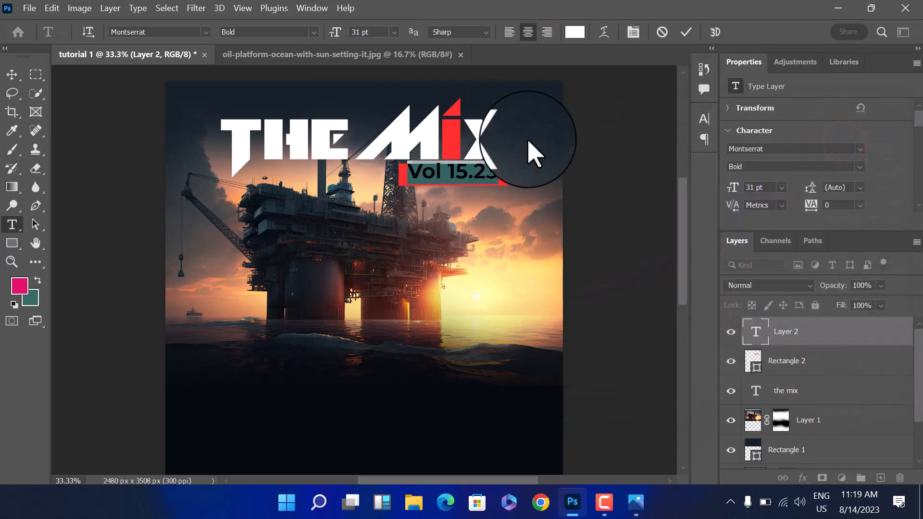
# Move the "Vol 15.23" text onto the right part of the red rectangle, commit it and nudge it slightly down.
pyautogui.moveTo(528, 141); pyautogui.dragTo(533, 141)
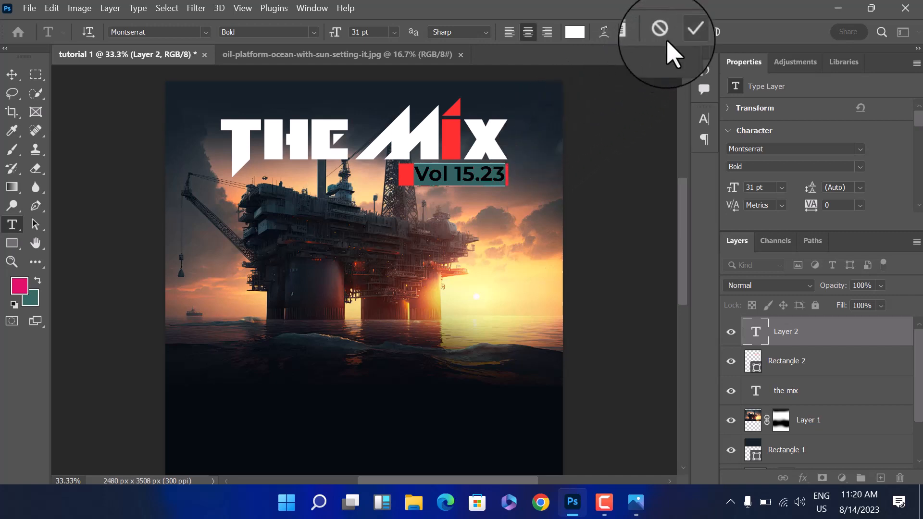
pyautogui.click(681, 30)
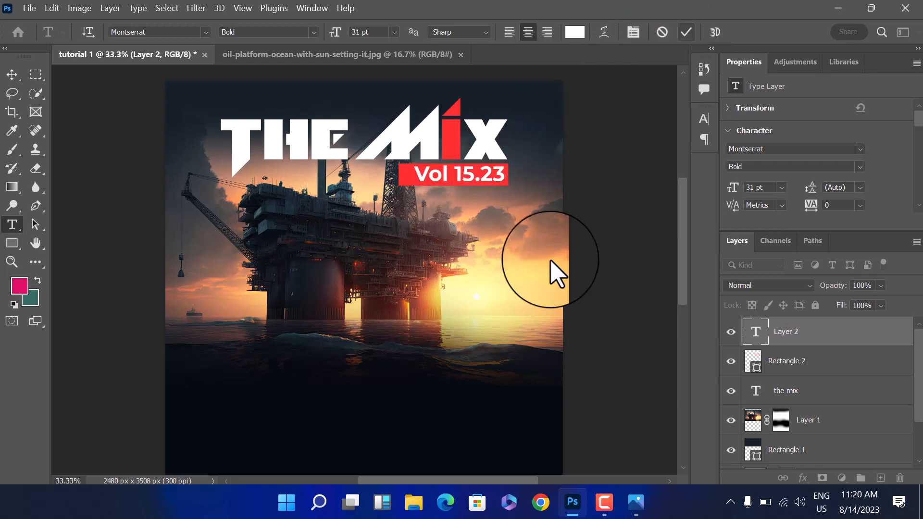
pyautogui.click(13, 76)
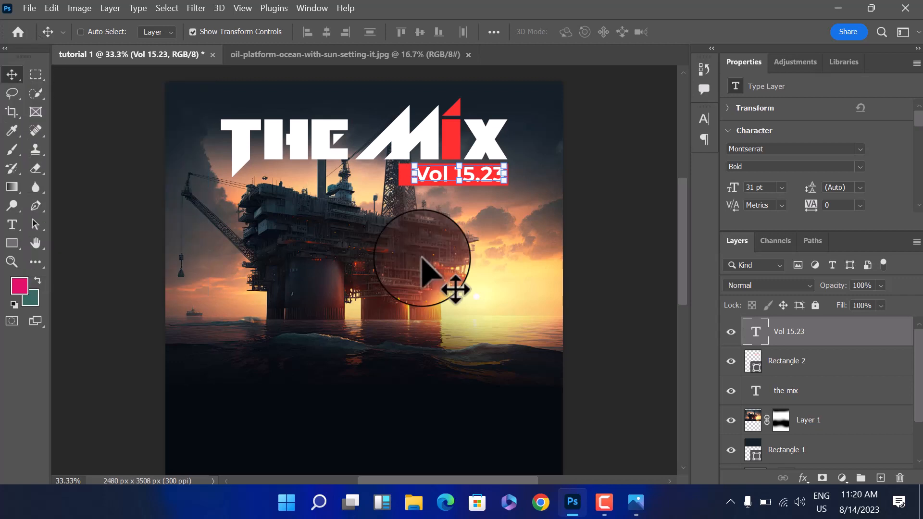
pyautogui.press('Down')
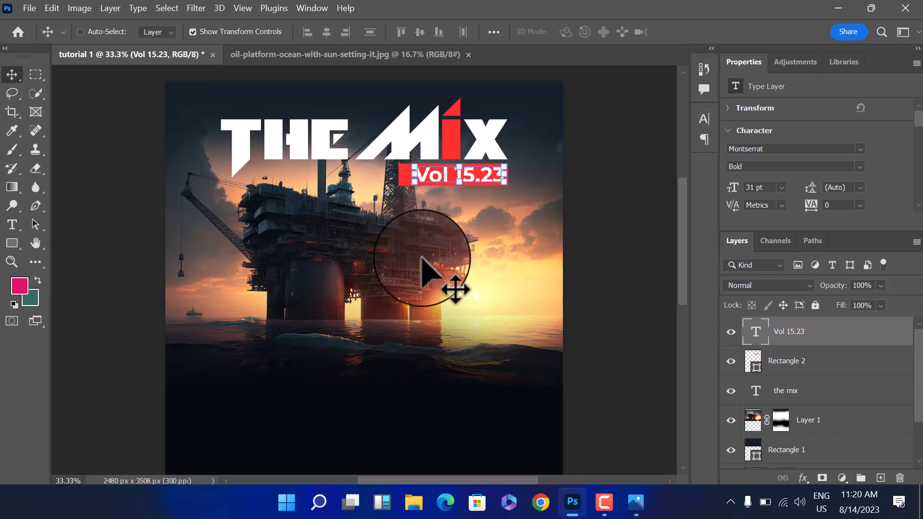
# Narrow the red rectangle from its left side to 635 px wide, keeping its right edge in place.
pyautogui.click(798, 368)
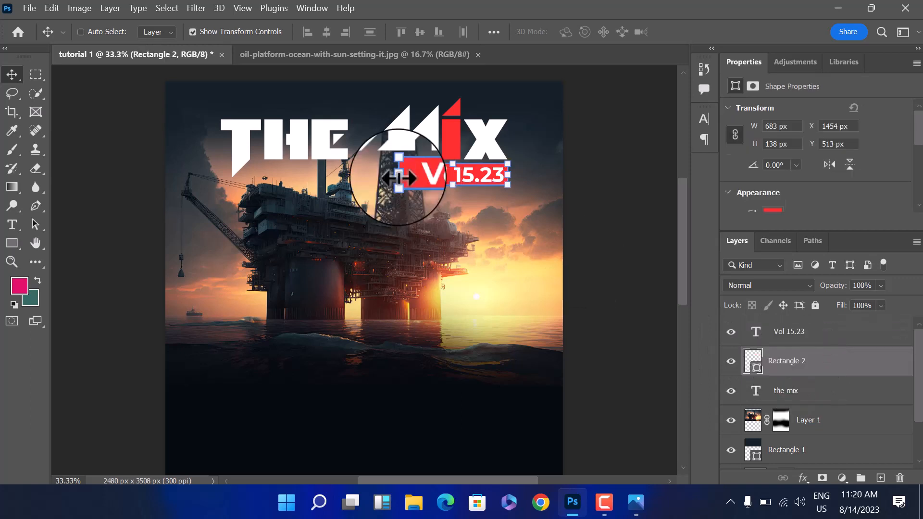
pyautogui.moveTo(399, 178)
pyautogui.mouseDown()
pyautogui.moveTo(411, 177)
pyautogui.moveTo(399, 176)
pyautogui.mouseUp()
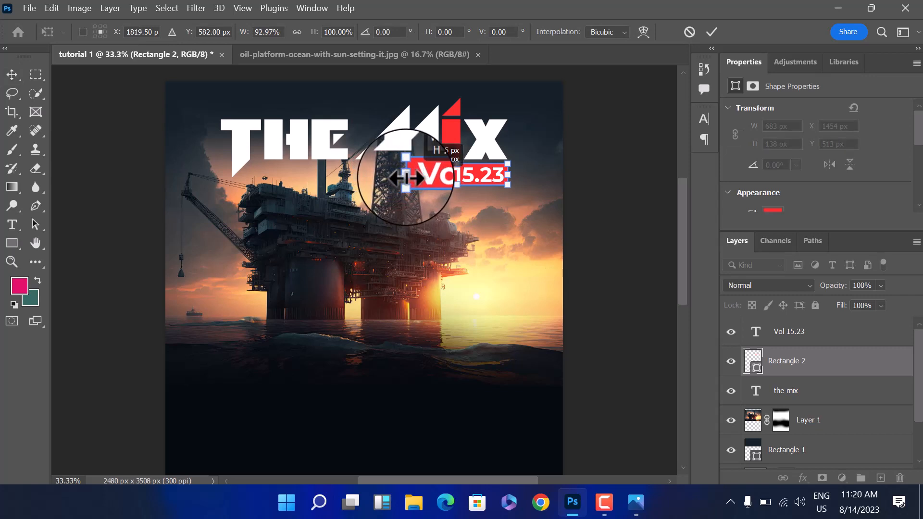
pyautogui.click(712, 31)
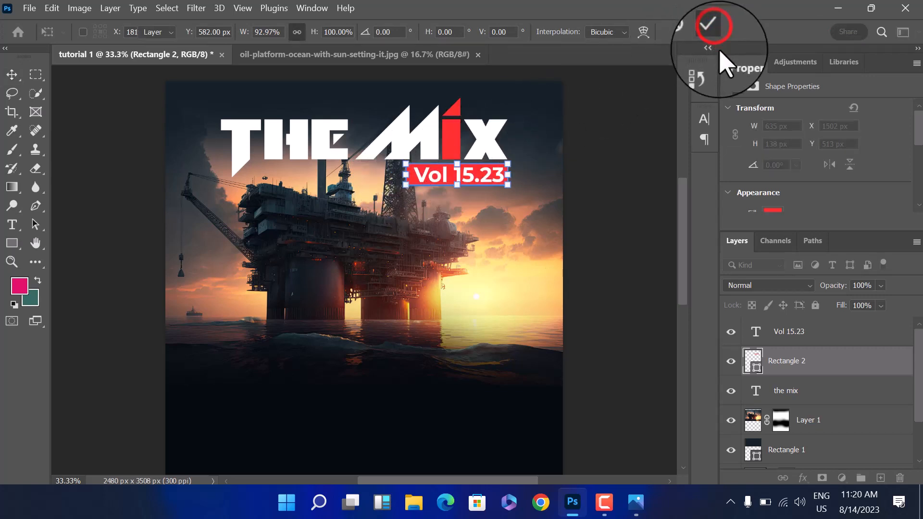
# Centre the "Vol 15.23" text and the red rectangle on each other horizontally and vertically.
pyautogui.keyDown('shift'); pyautogui.click(783, 335); pyautogui.keyUp('shift')
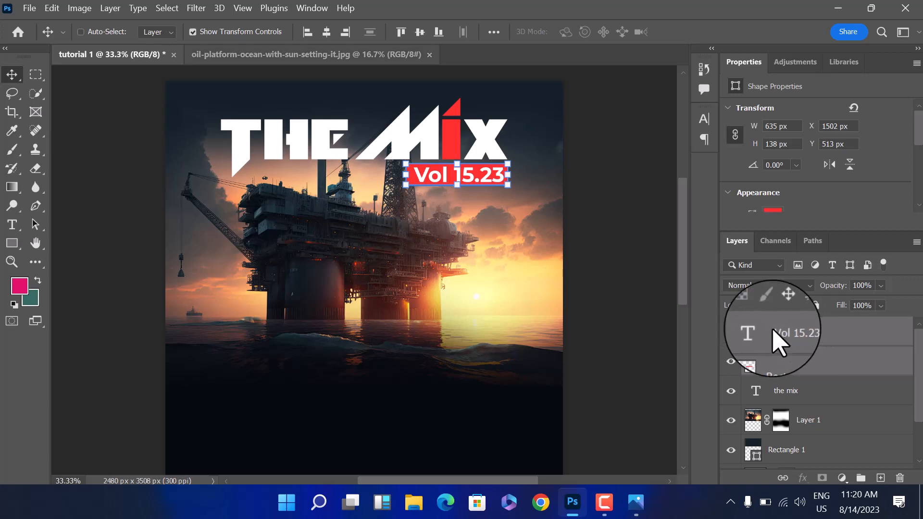
pyautogui.click(327, 33)
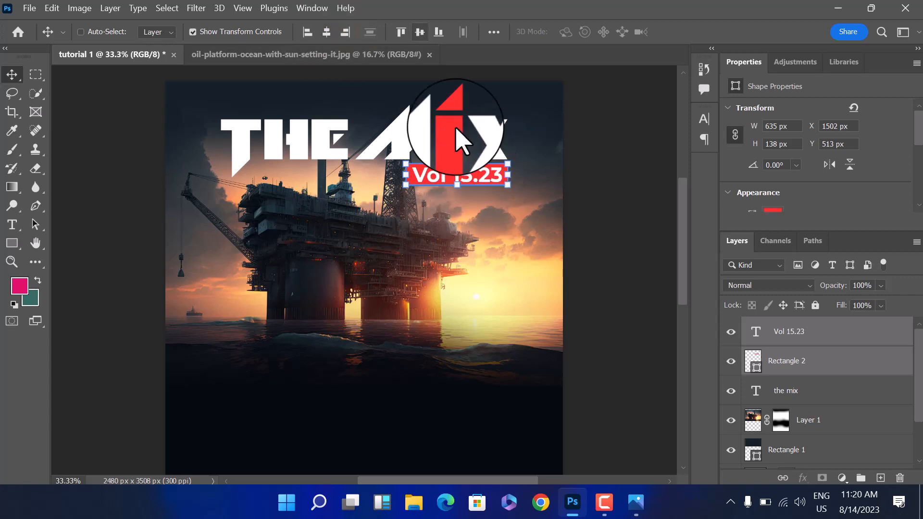
pyautogui.click(419, 32)
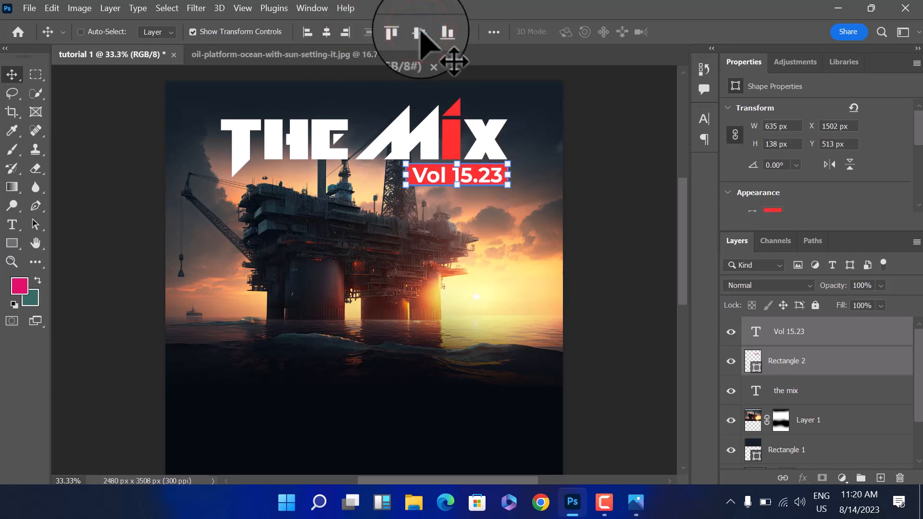
# Draw a white rectangle about 2515 × 93 px across the page above the title layer, and lower it below the volume label to about Y 732 px.
pyautogui.click(808, 387)
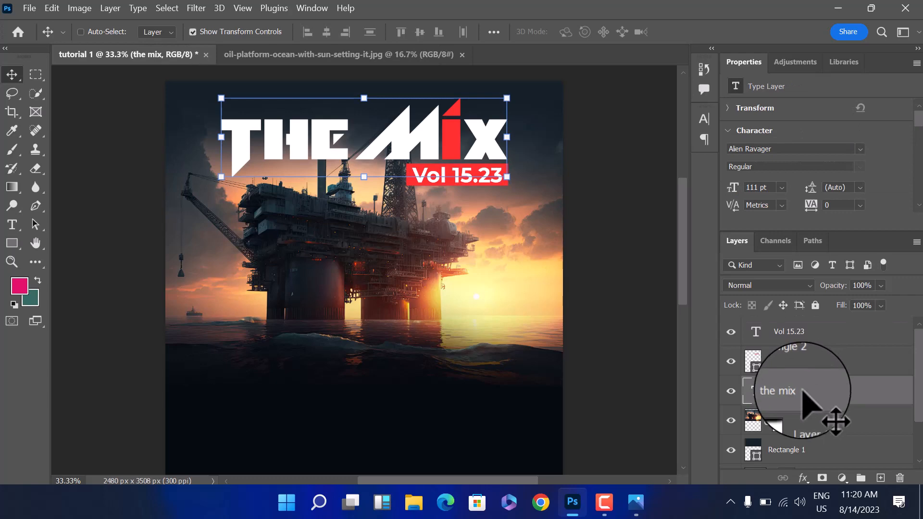
pyautogui.click(642, 500)
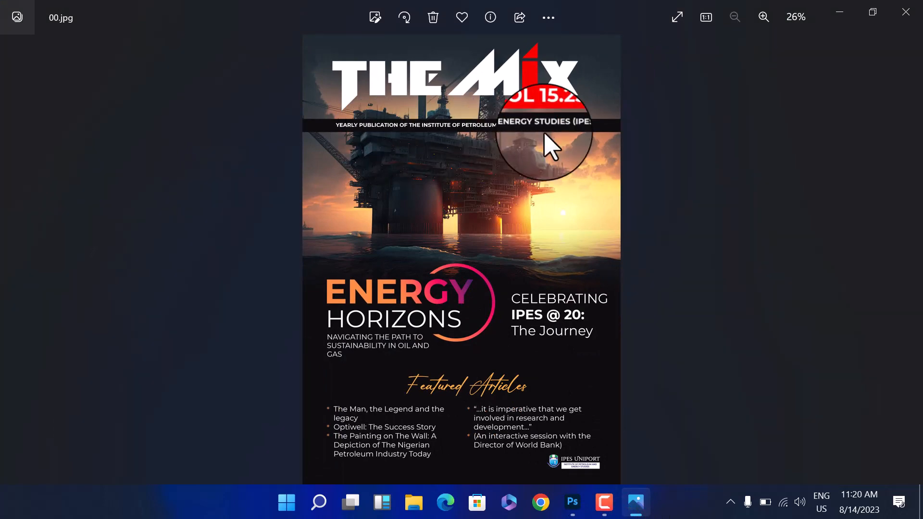
pyautogui.click(573, 502)
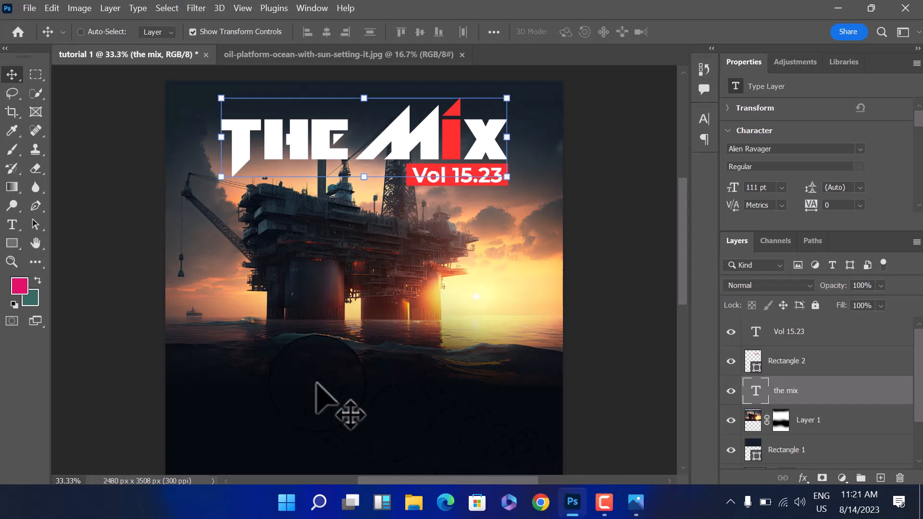
pyautogui.click(19, 244)
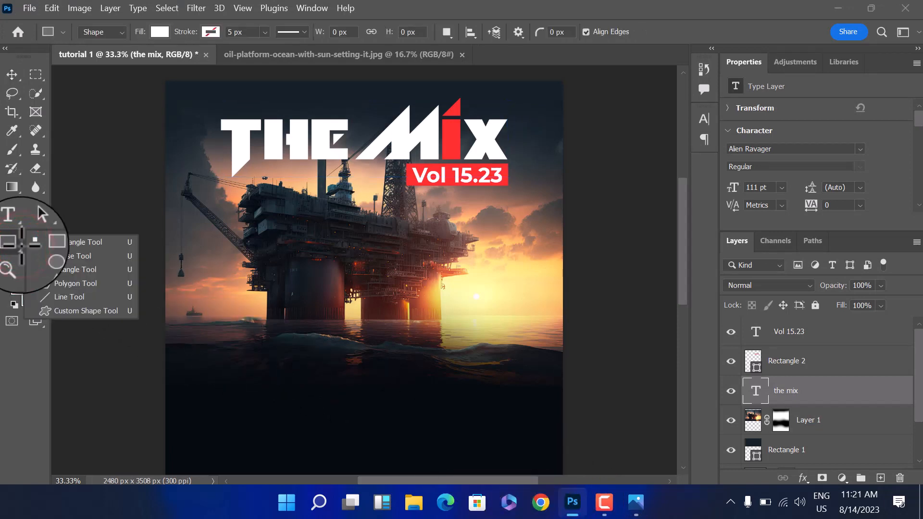
pyautogui.moveTo(163, 191); pyautogui.dragTo(566, 205)
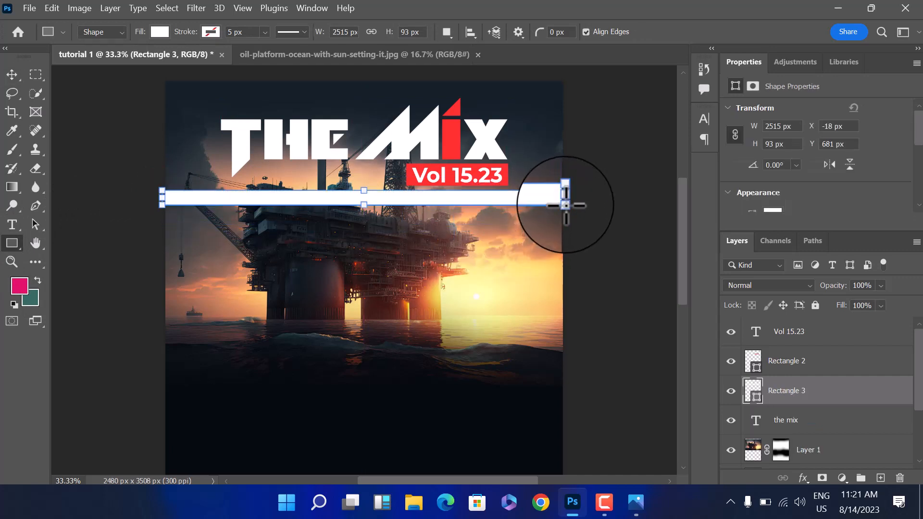
pyautogui.click(12, 74)
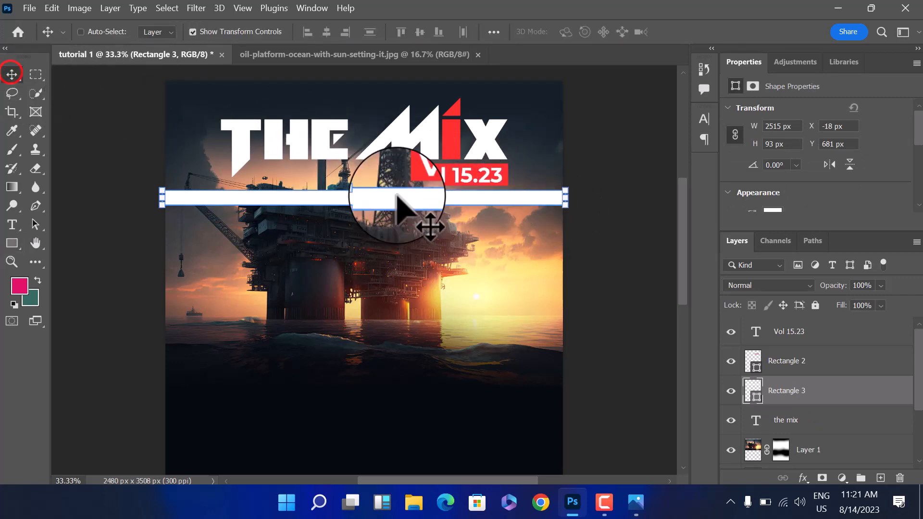
pyautogui.moveTo(397, 197); pyautogui.dragTo(397, 209)
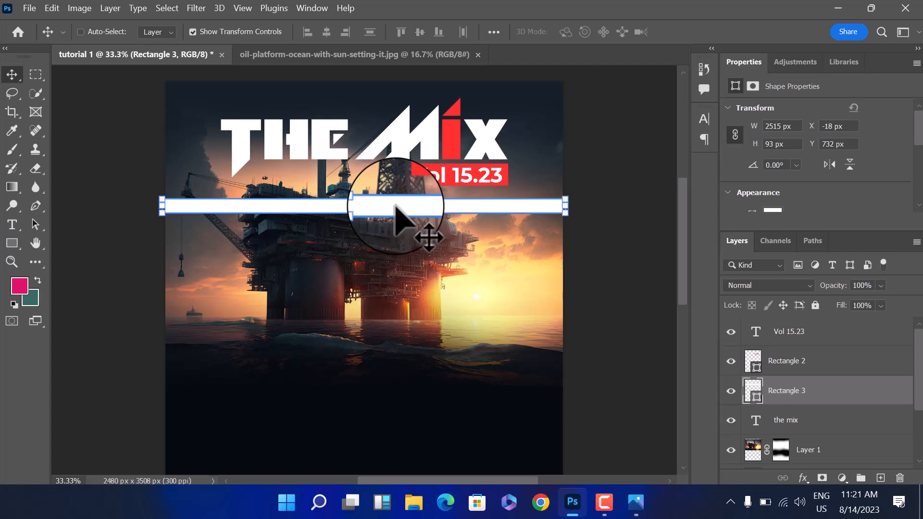
# Recolour the full-width white strip near-black (070a10) by sampling the dark area in the lower part of the page.
pyautogui.doubleClick(747, 384)
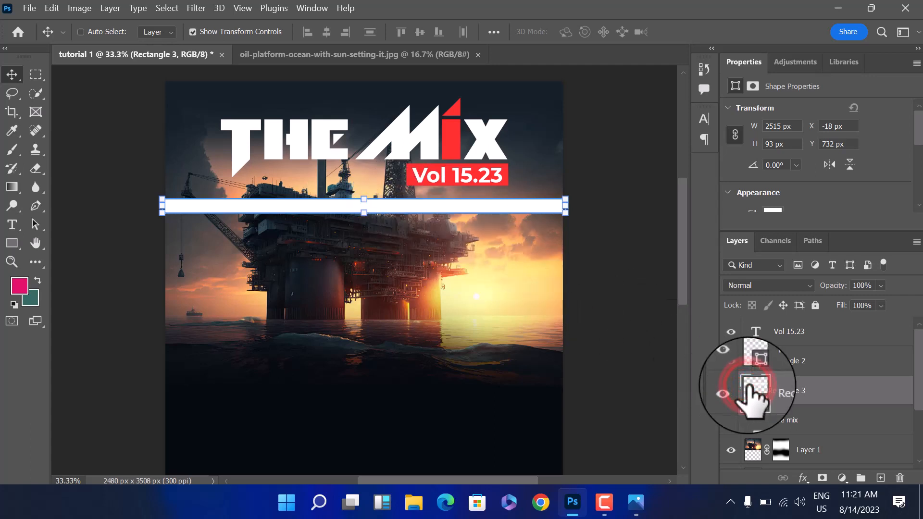
pyautogui.click(366, 446)
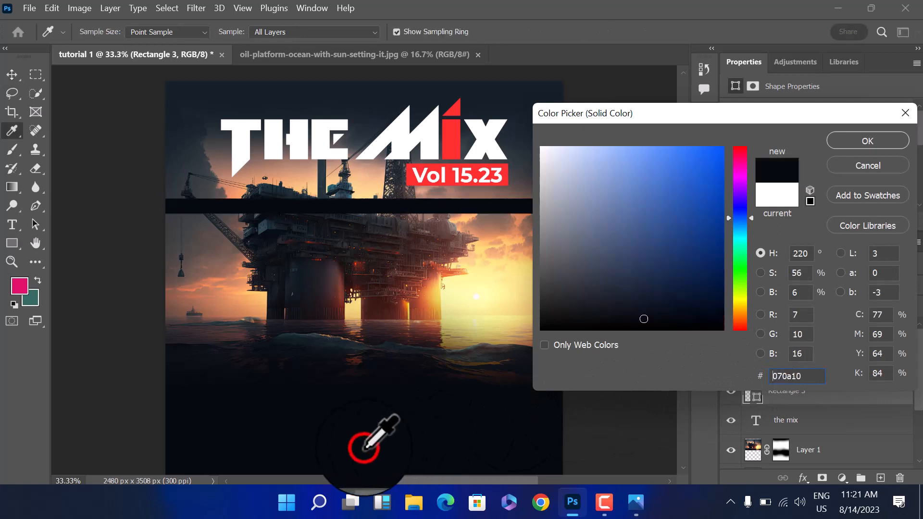
pyautogui.click(868, 142)
pyautogui.press('v')
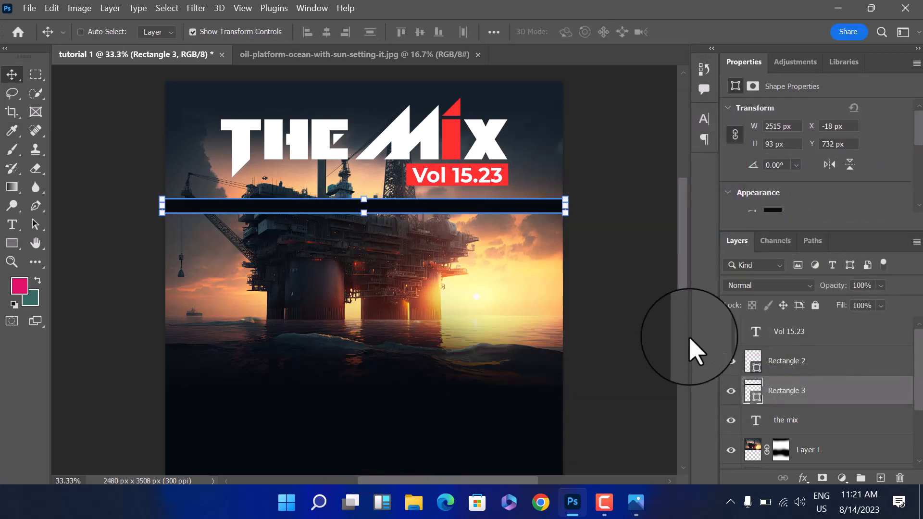
# Add a new layer above the dark strip and start a horizontal text on the left part of the strip.
pyautogui.click(881, 471)
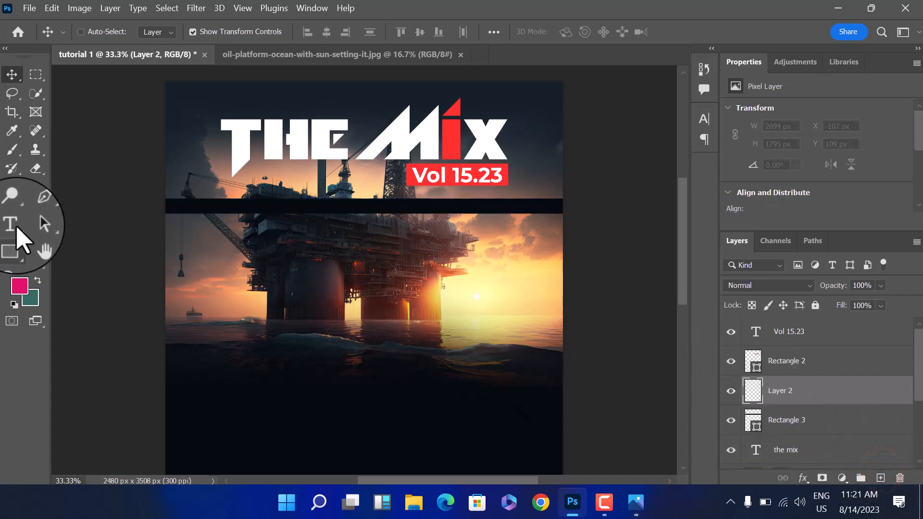
pyautogui.click(11, 224)
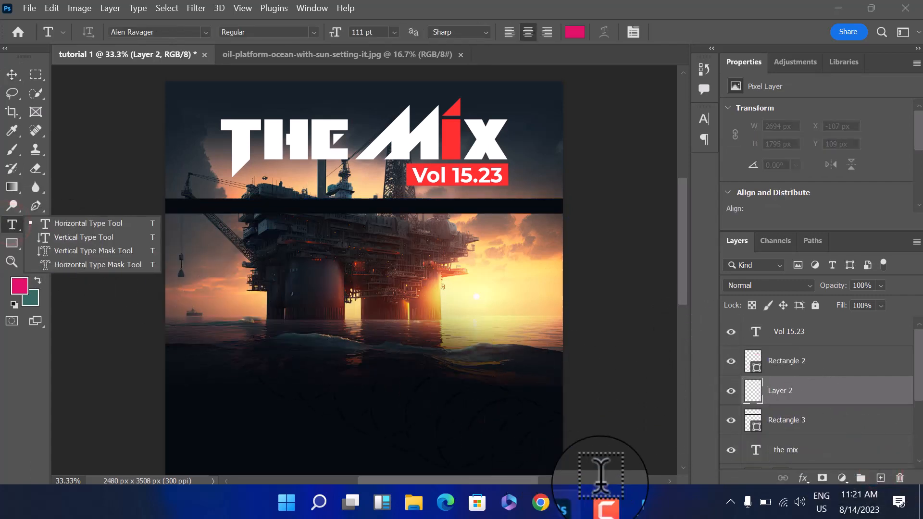
pyautogui.click(645, 506)
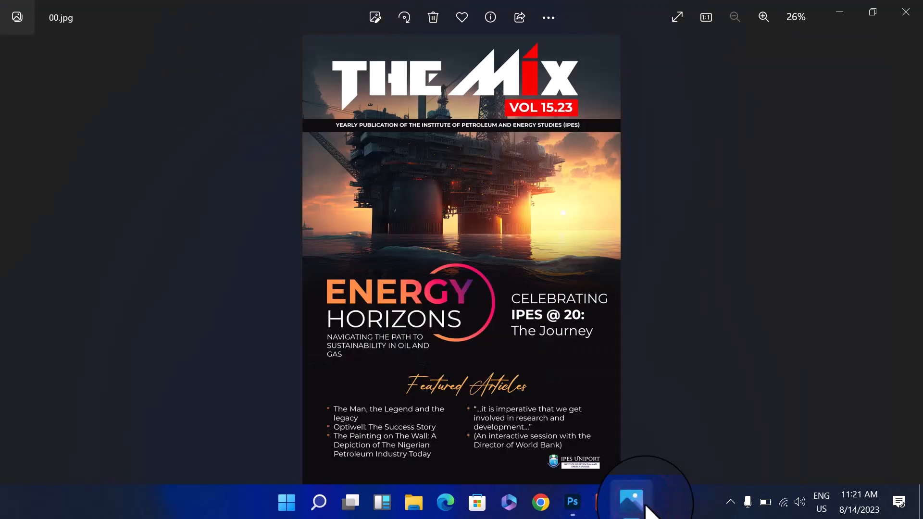
pyautogui.click(587, 506)
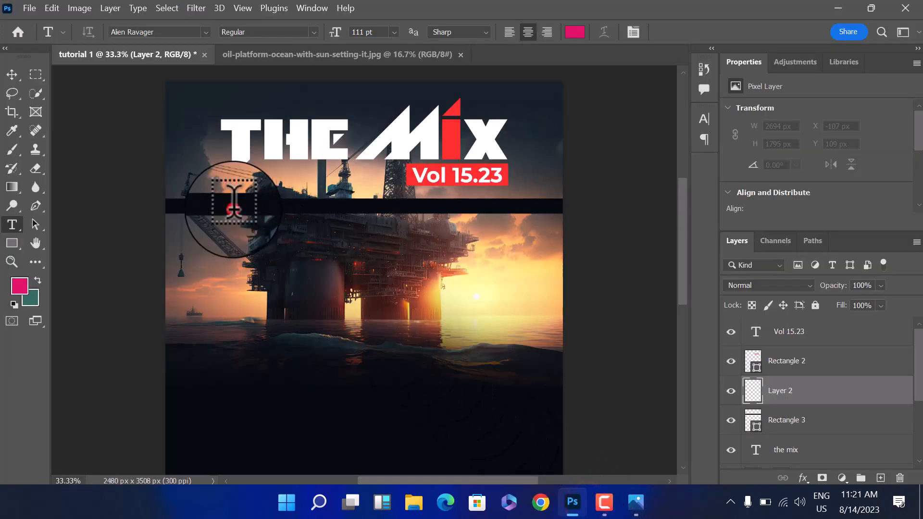
pyautogui.click(297, 219)
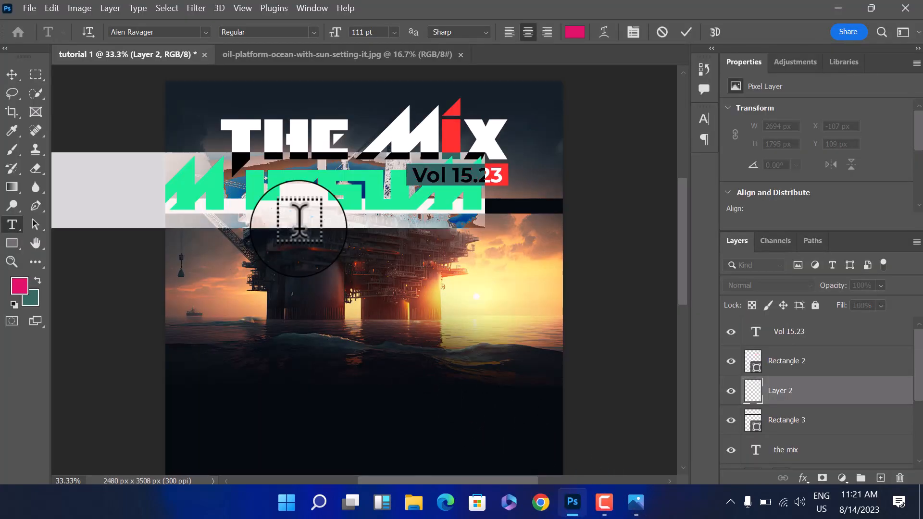
# Set the font of the new placeholder text to Montserrat Bold.
pyautogui.click(198, 33)
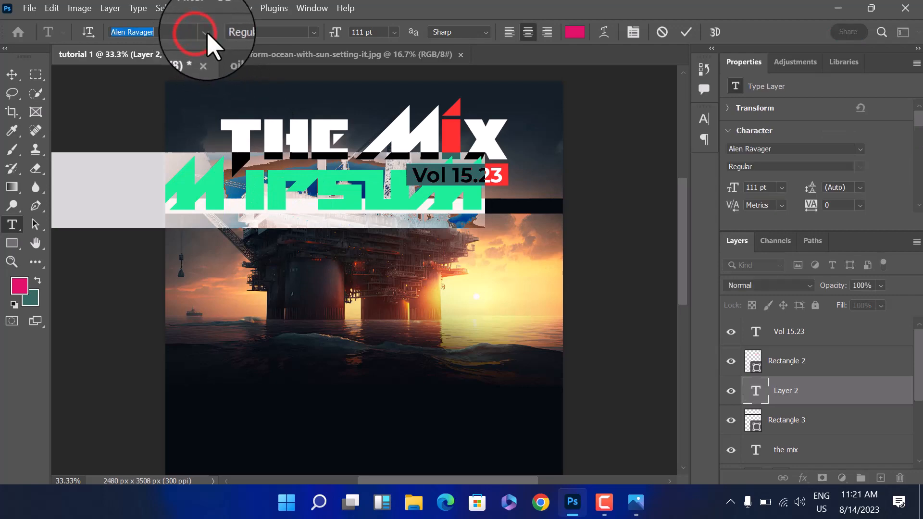
pyautogui.click(206, 33)
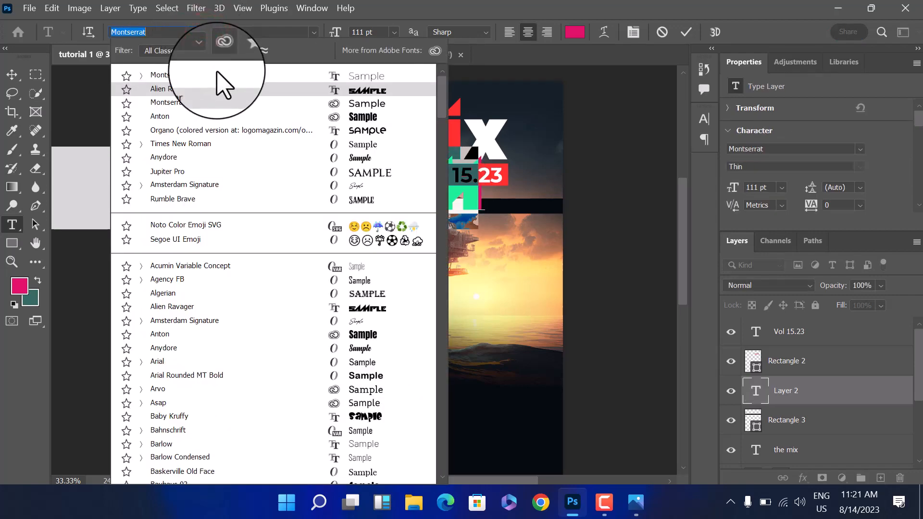
pyautogui.click(216, 76)
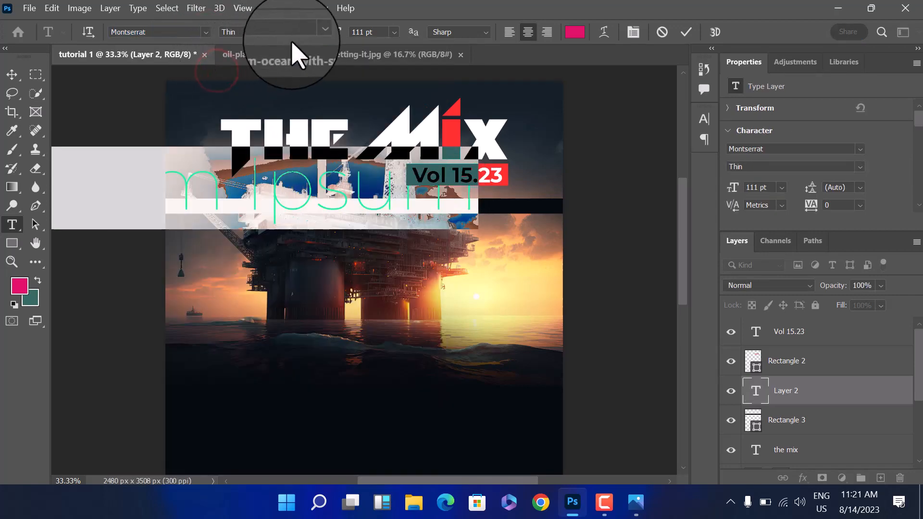
pyautogui.click(312, 34)
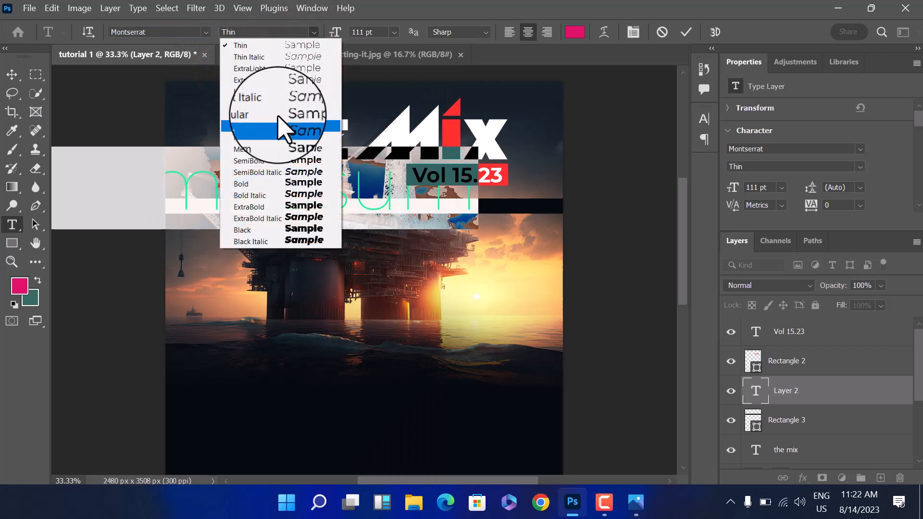
pyautogui.click(252, 187)
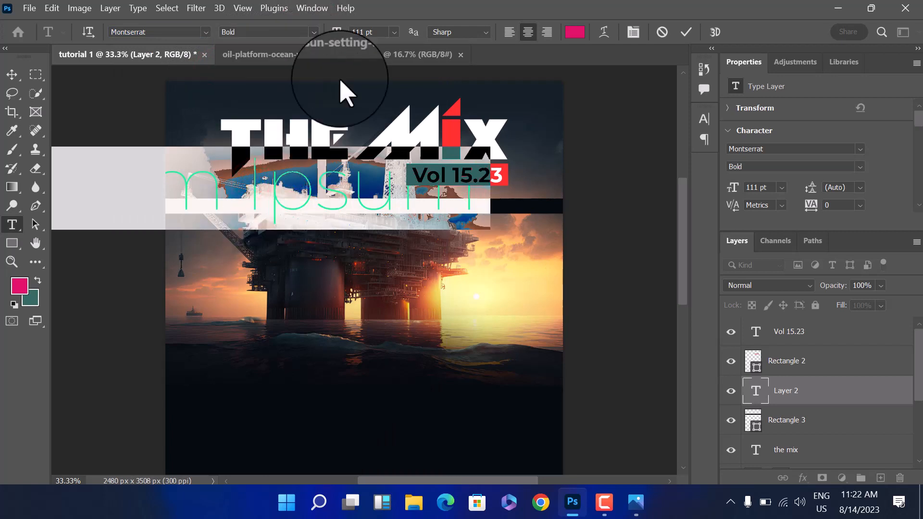
# Change the placeholder text's colour to white.
pyautogui.click(575, 32)
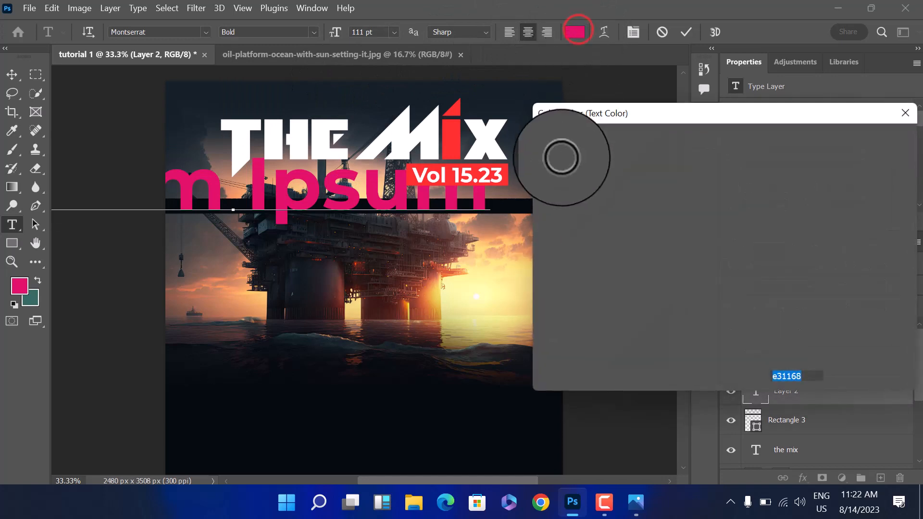
pyautogui.moveTo(547, 154); pyautogui.dragTo(517, 137)
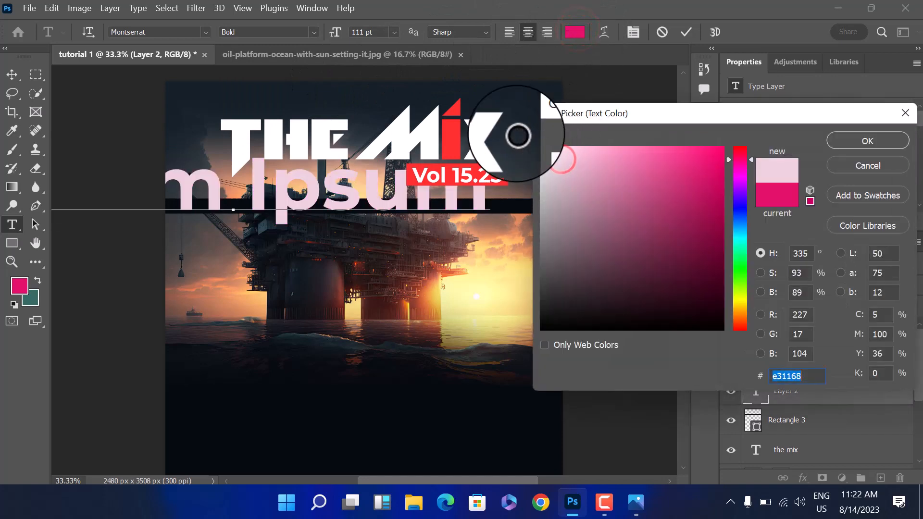
pyautogui.click(847, 140)
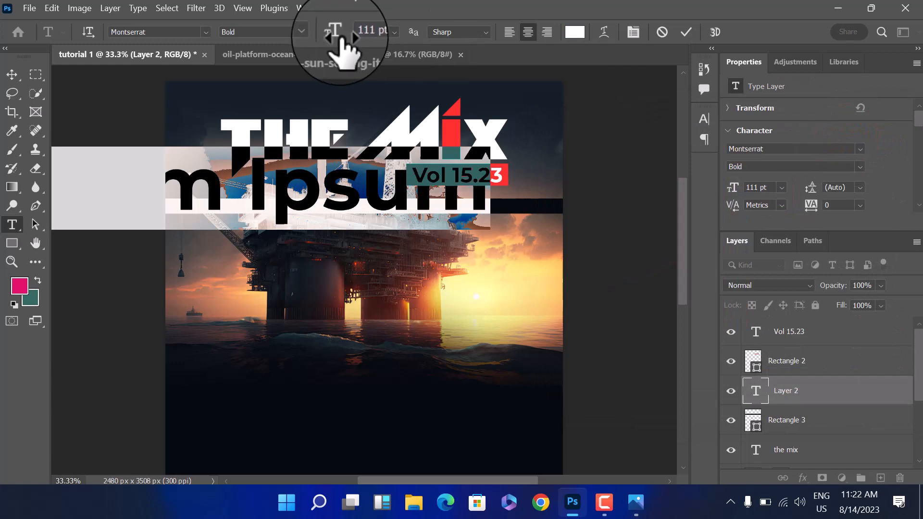
# Reduce the placeholder text's size to 13 pt so it fits inside the dark strip.
pyautogui.moveTo(337, 34); pyautogui.dragTo(284, 38)
pyautogui.press('Return')
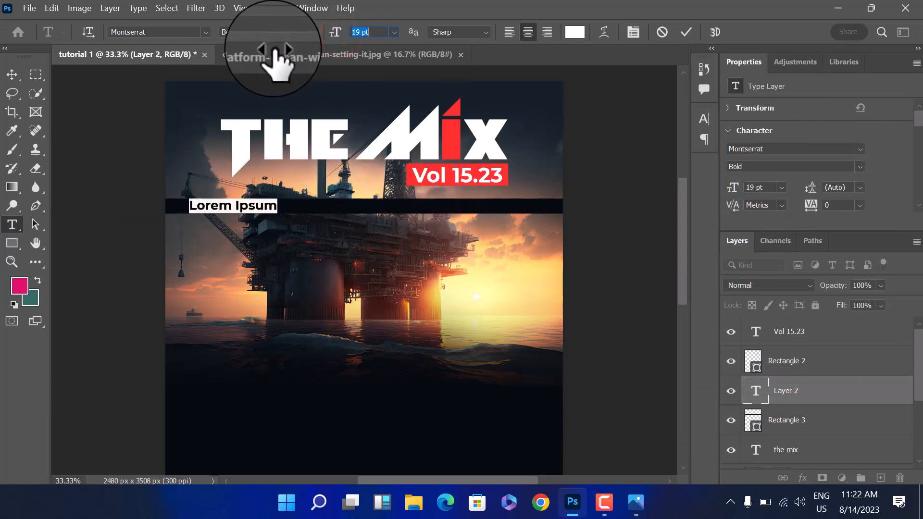
pyautogui.moveTo(275, 51); pyautogui.dragTo(271, 52)
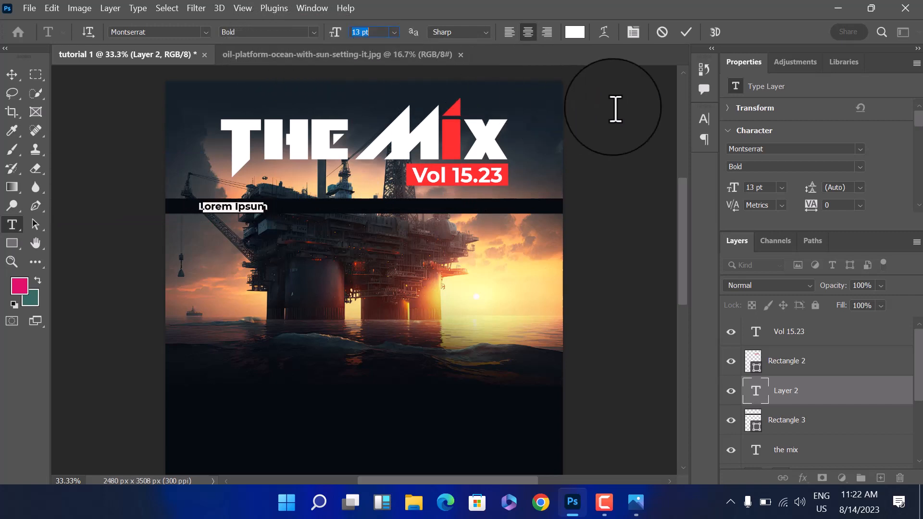
pyautogui.click(705, 119)
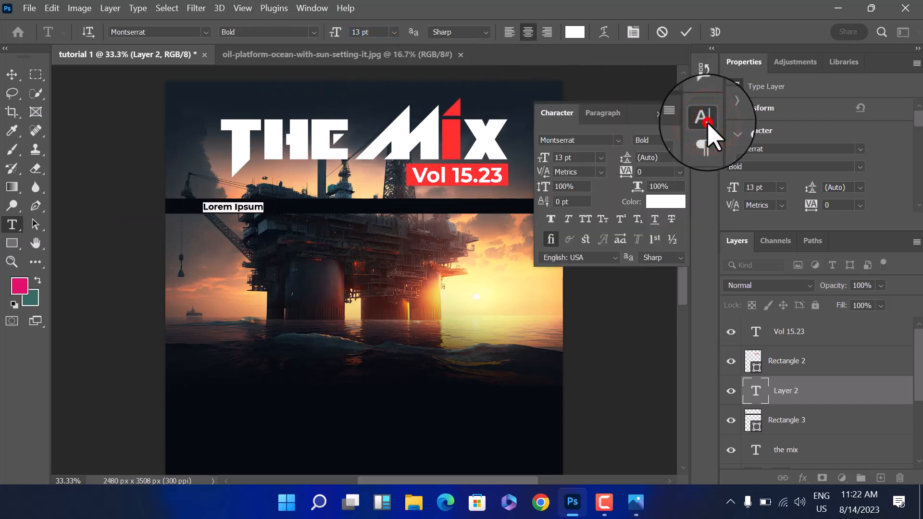
pyautogui.click(705, 119)
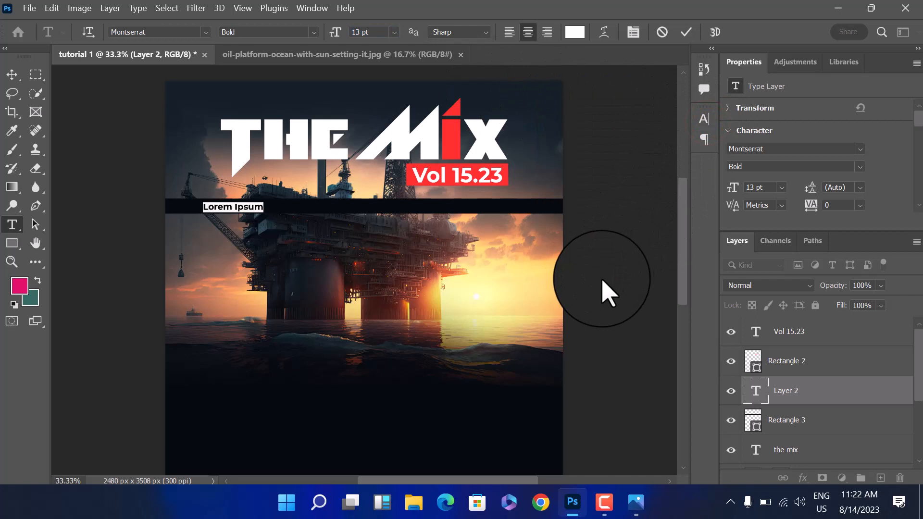
# Replace the placeholder text on the dark strip with "YEARLY PUBLICATION OF THE INSTITUTE OF PETROLEUM AND ENERGY STUDIES (IPES".
pyautogui.write('T')
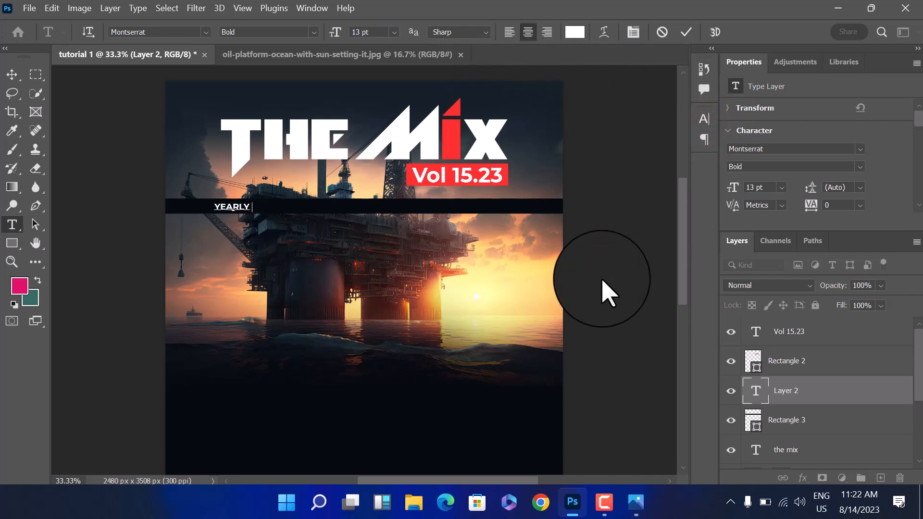
pyautogui.write('EARLY PUBLICATI')
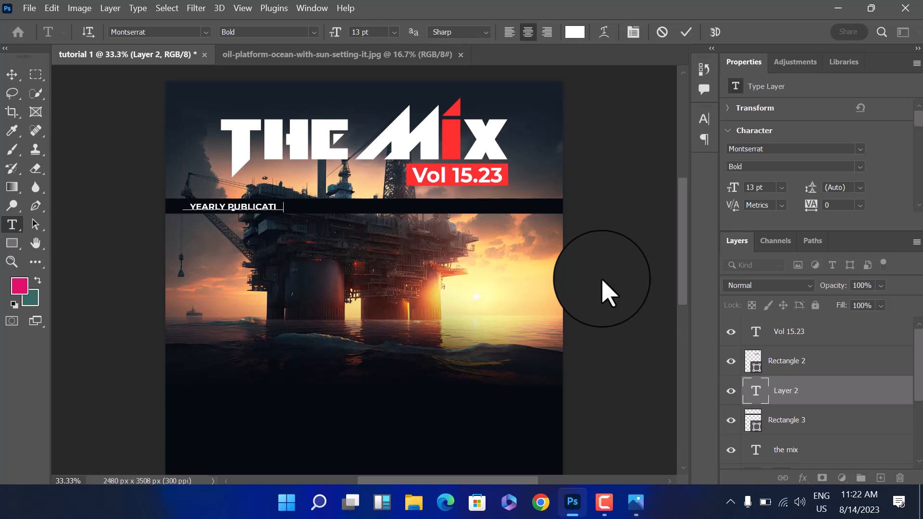
pyautogui.write('ON OF THE I')
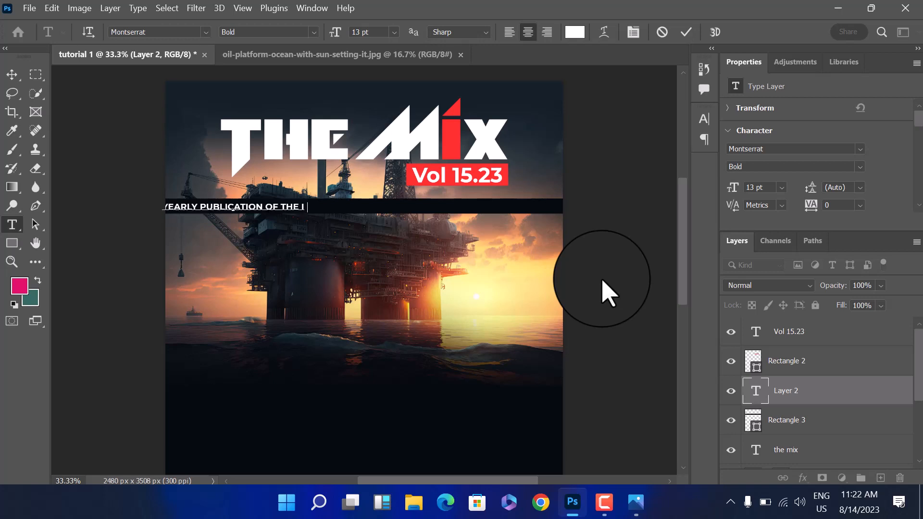
pyautogui.write('NST')
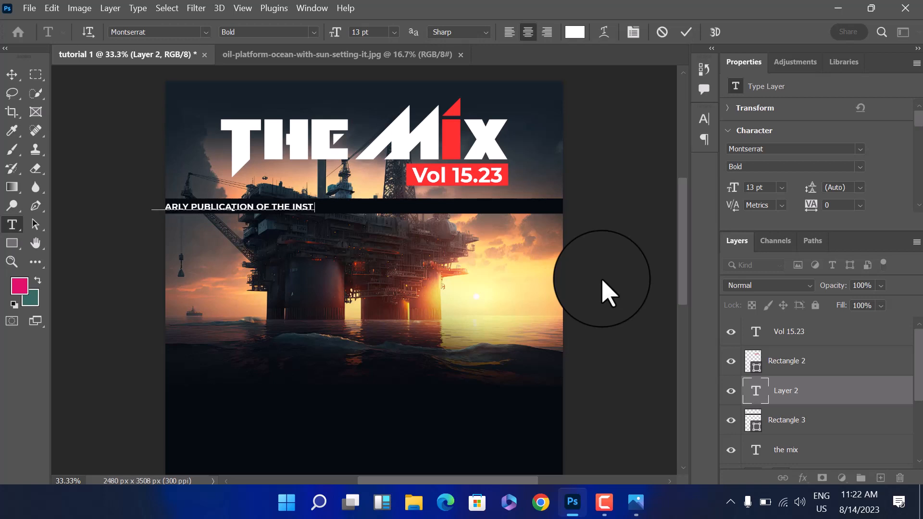
pyautogui.write('ITUE OF')
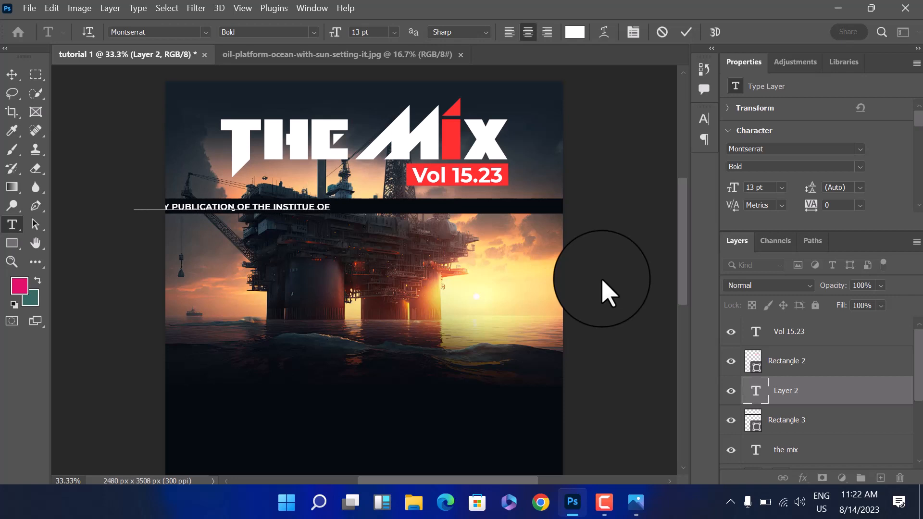
pyautogui.press('BackSpace')
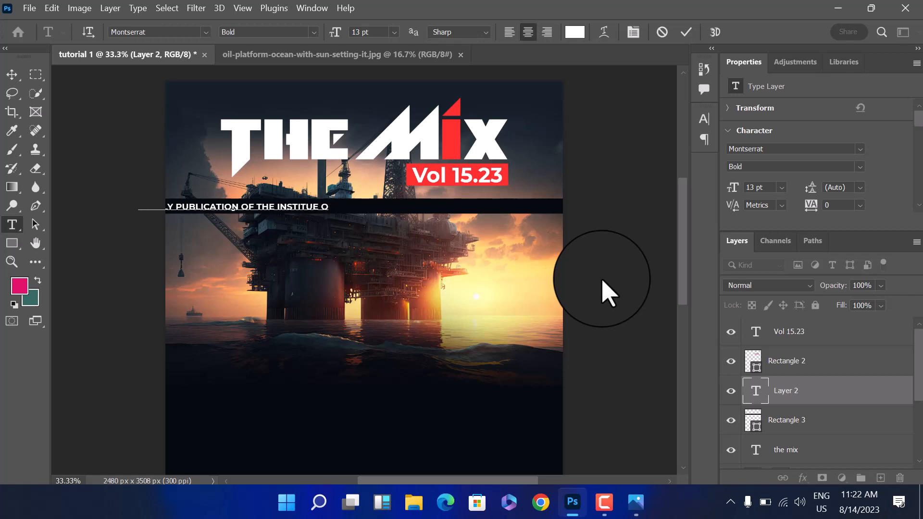
pyautogui.press('BackSpace')
pyautogui.press('BackSpace')
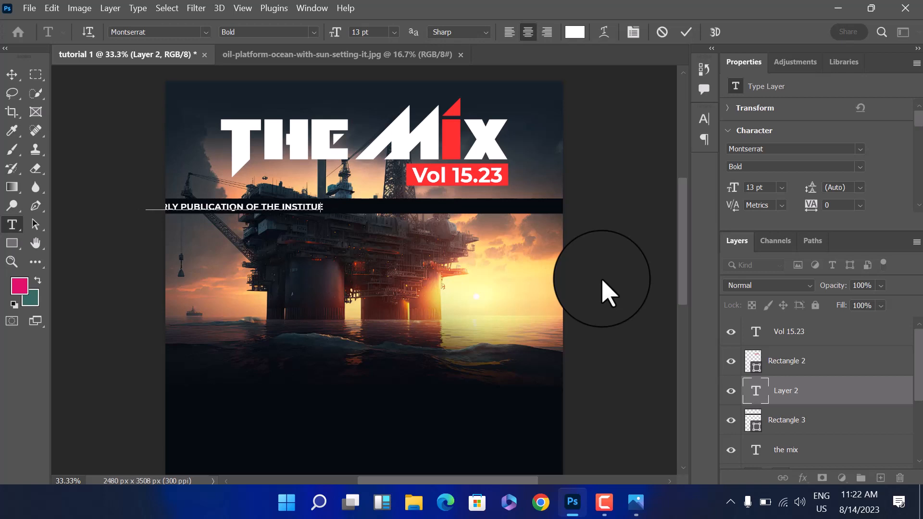
pyautogui.press('BackSpace')
pyautogui.write('TE O')
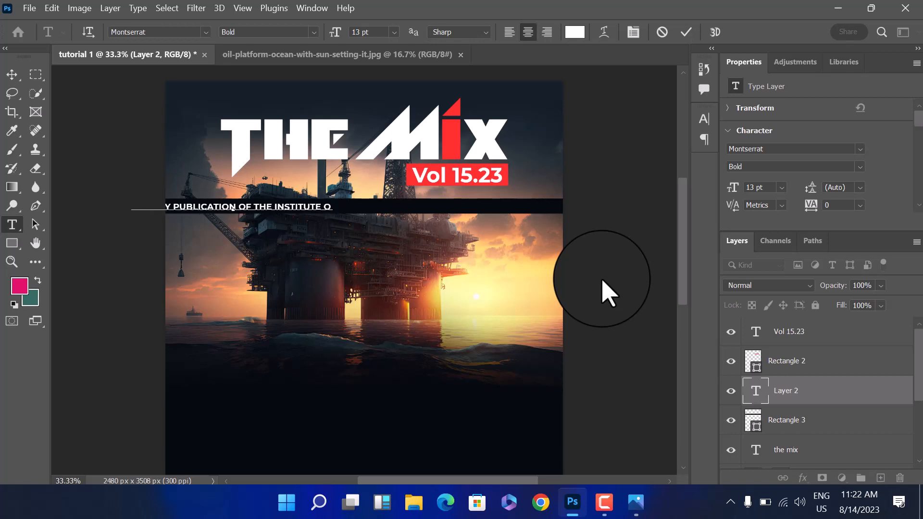
pyautogui.write('F PETRO')
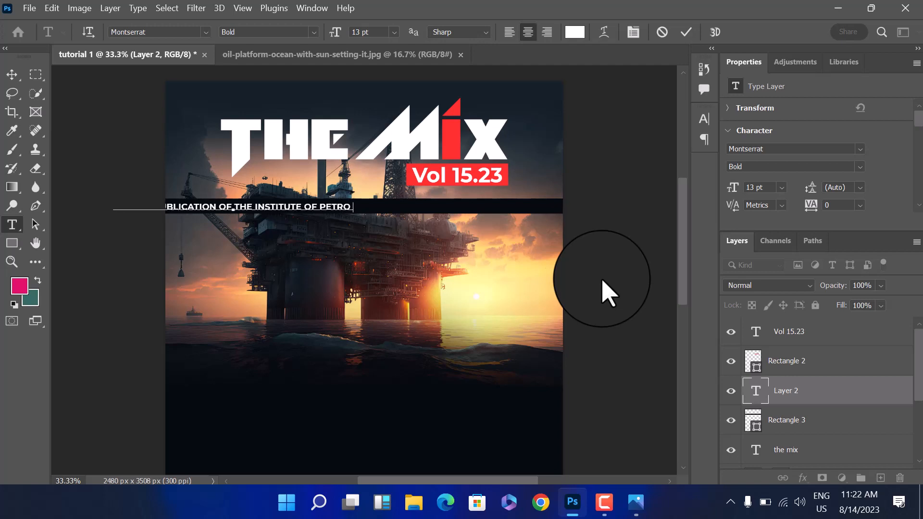
pyautogui.write('LEUM AND ')
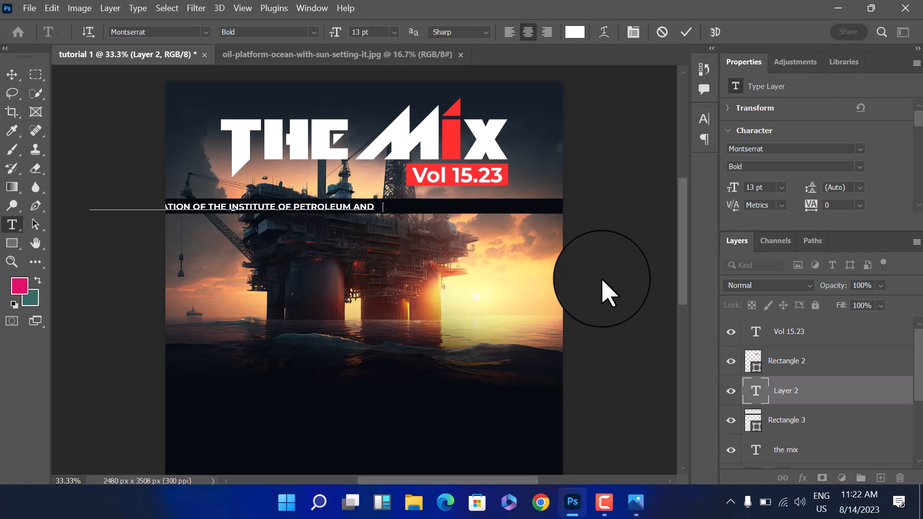
pyautogui.write('ENE')
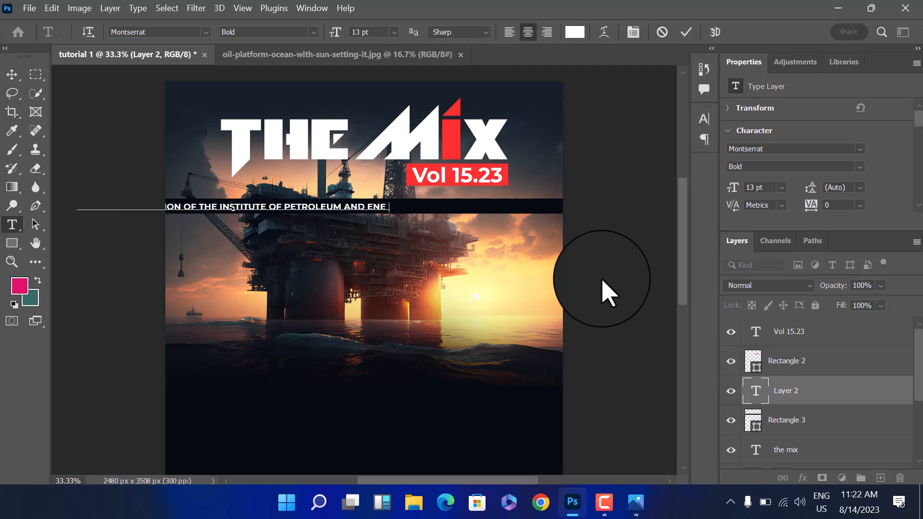
pyautogui.write('RGY STUDIE')
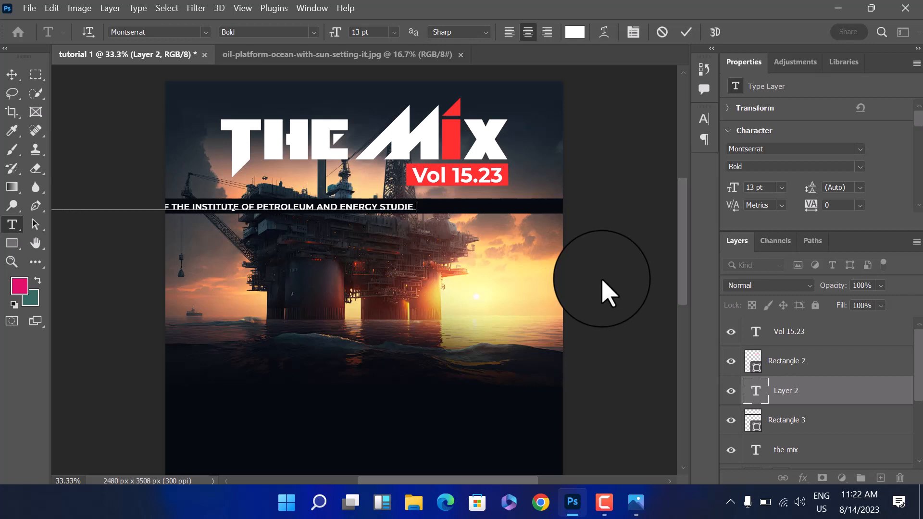
pyautogui.write('S ')
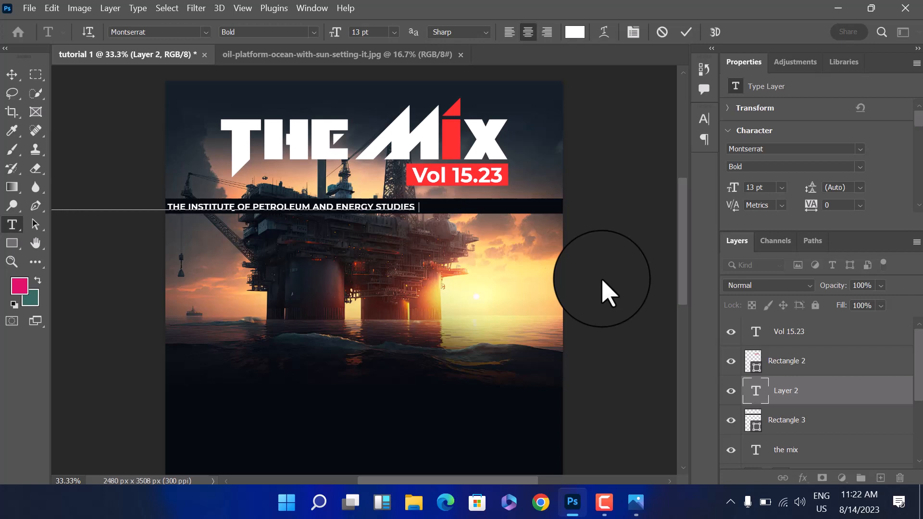
pyautogui.write('(IP ES')
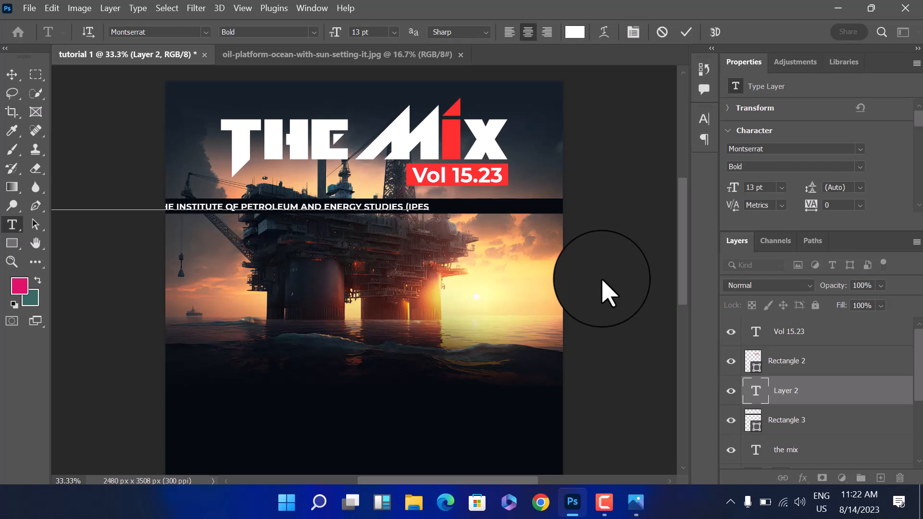
# Finish the tagline with the closing parenthesis after IPES, move it along the black strip, and set its font size to 11 pt.
pyautogui.write(')')
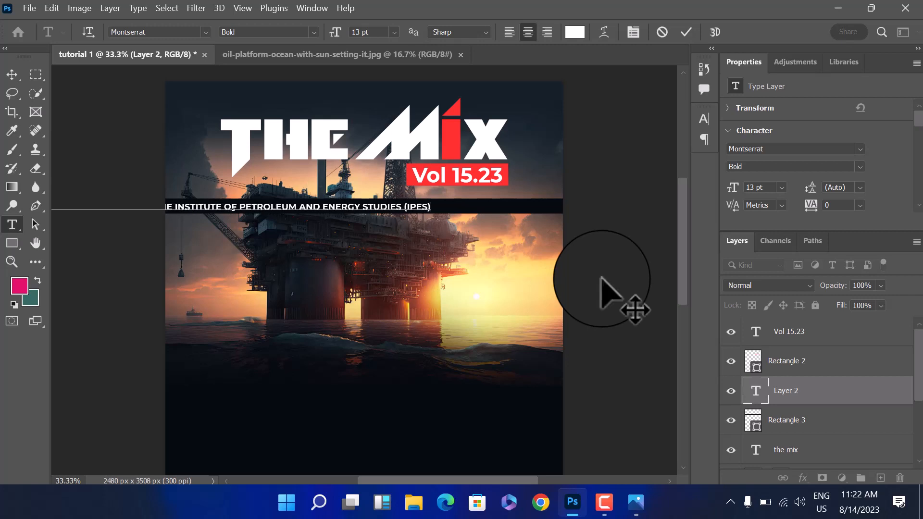
pyautogui.moveTo(470, 197); pyautogui.dragTo(593, 198)
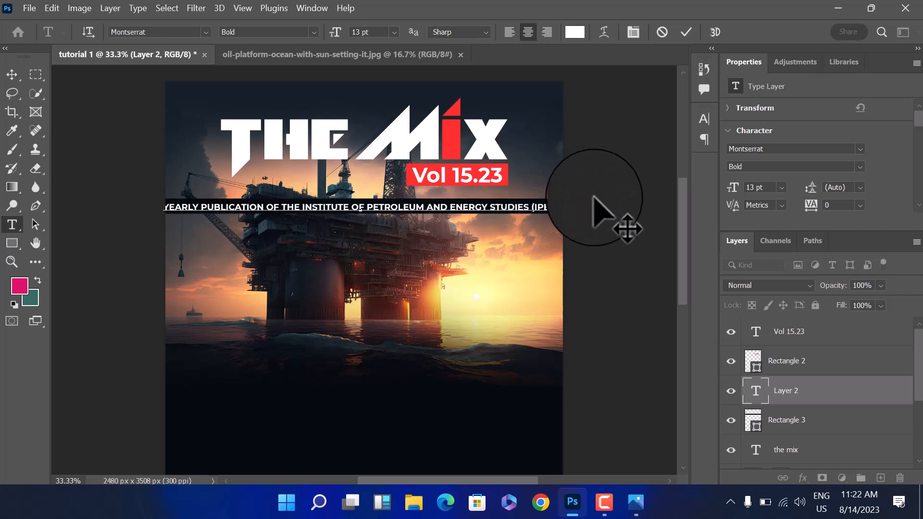
pyautogui.hotkey('ctrl', 'a')
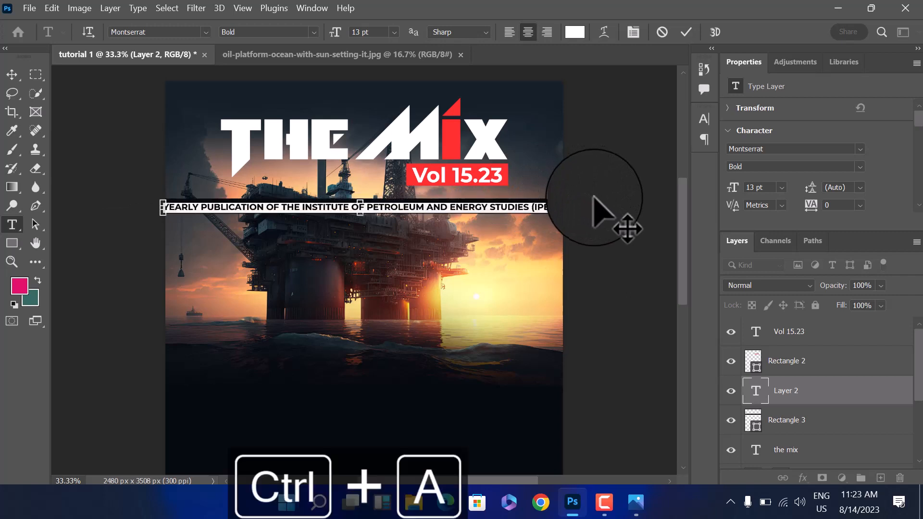
pyautogui.click(394, 32)
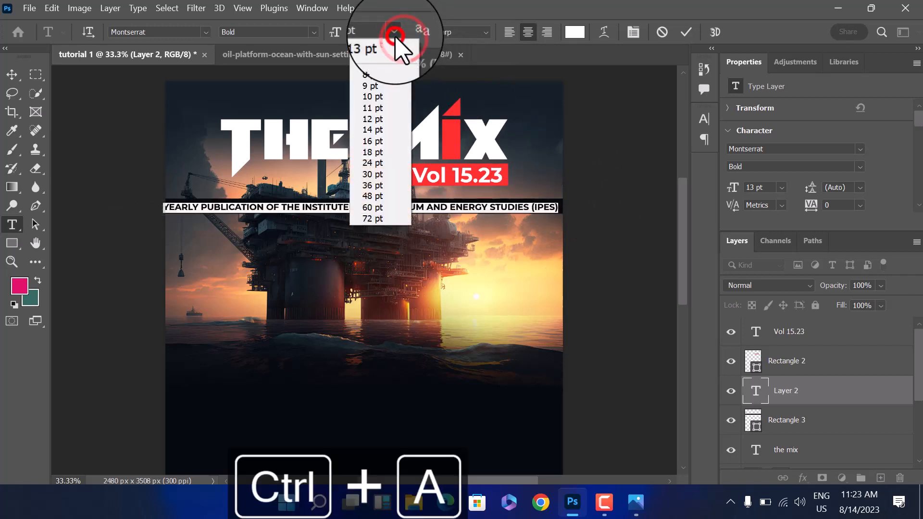
pyautogui.click(377, 108)
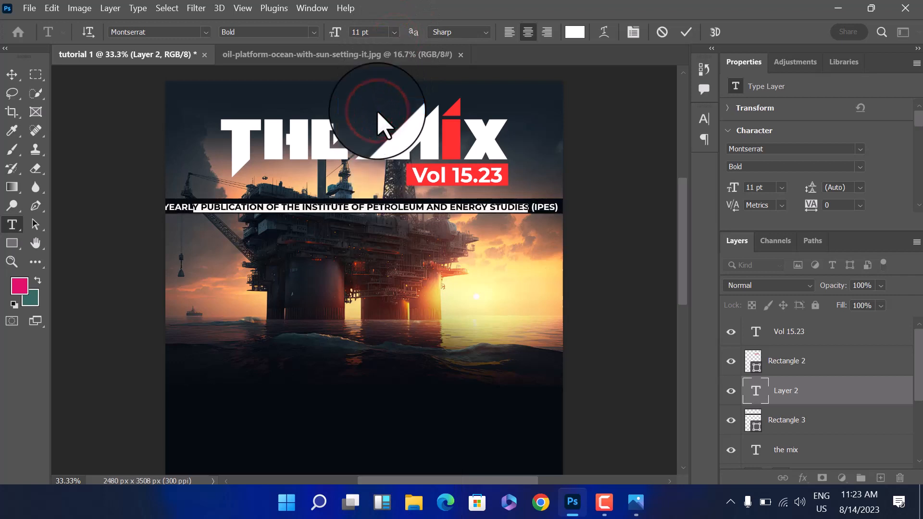
pyautogui.click(686, 32)
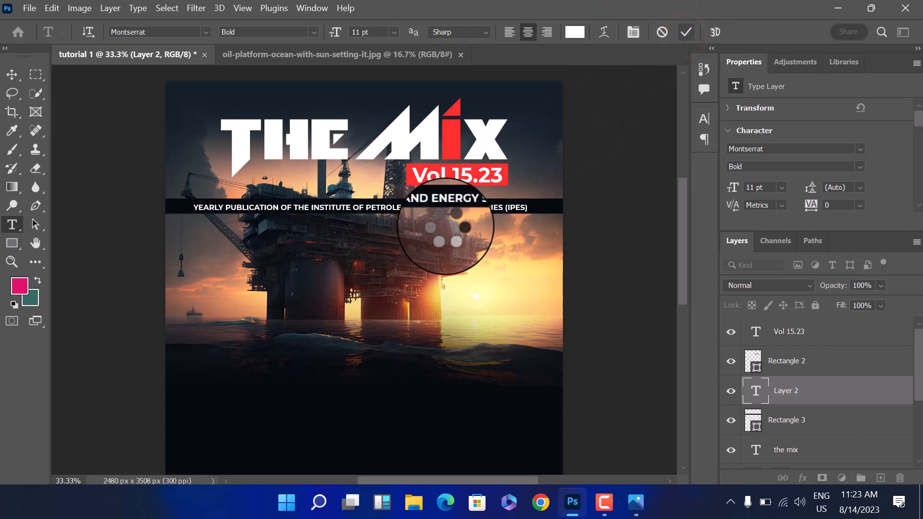
# Nudge the tagline up slightly and align it with the black strip Rectangle 3 on both horizontal and vertical centers.
pyautogui.click(10, 76)
pyautogui.press('Up')
pyautogui.press('Up')
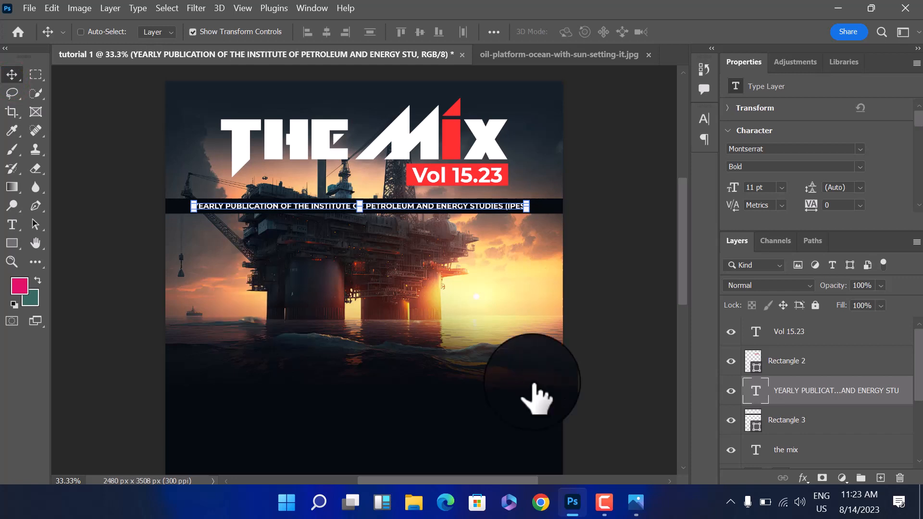
pyautogui.press('ctrl')
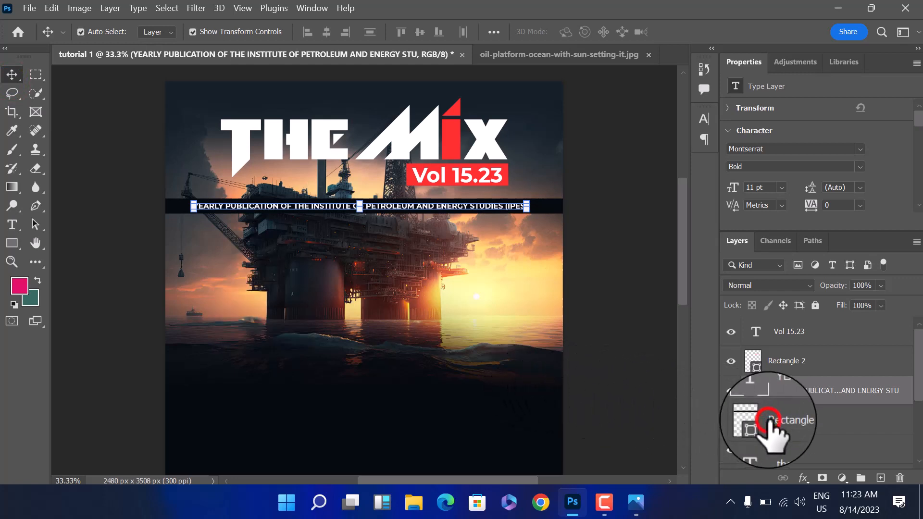
pyautogui.keyDown('ctrl'); pyautogui.click(769, 421); pyautogui.keyUp('ctrl')
pyautogui.keyDown('ctrl'); pyautogui.click(772, 422); pyautogui.keyUp('ctrl')
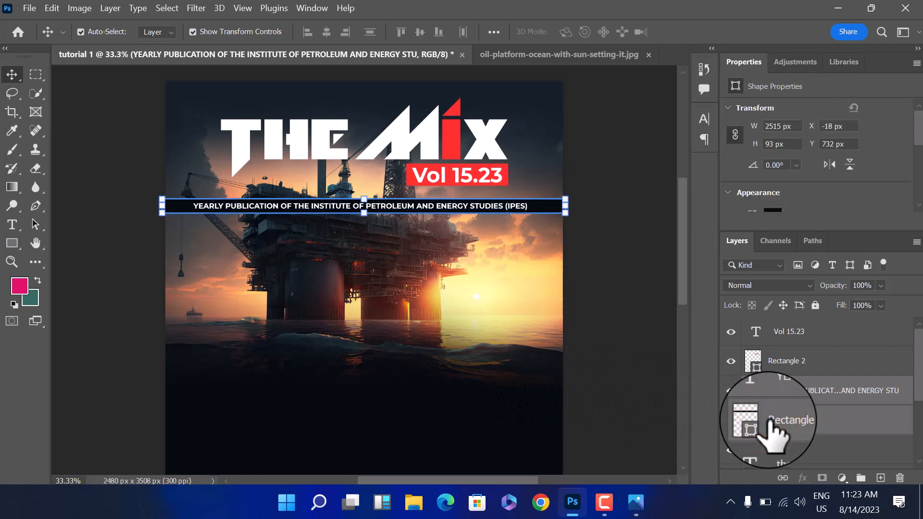
pyautogui.click(323, 32)
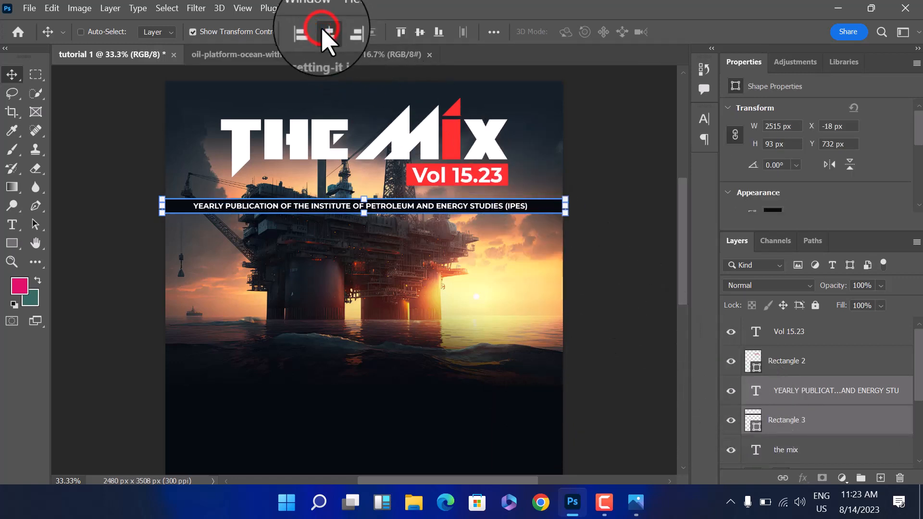
pyautogui.click(419, 30)
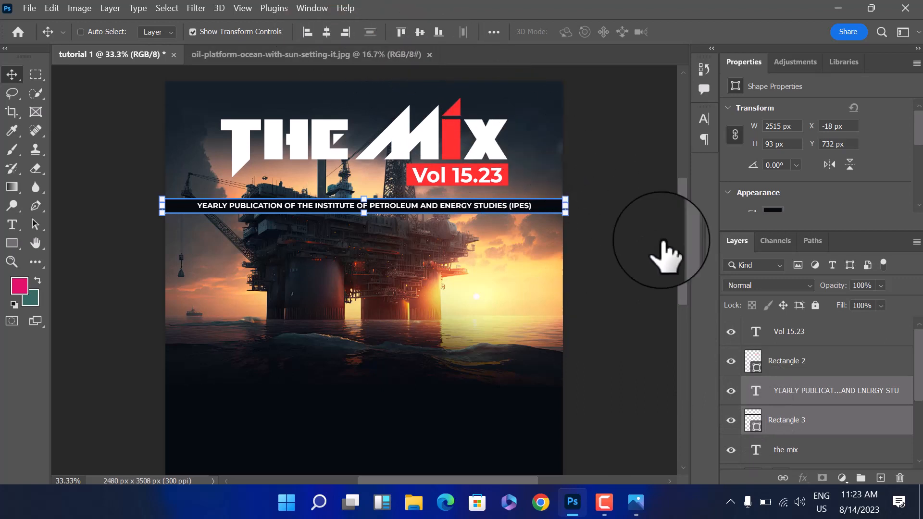
# Reduce the font size of the Vol 15.23 text to 27 pt.
pyautogui.click(803, 362)
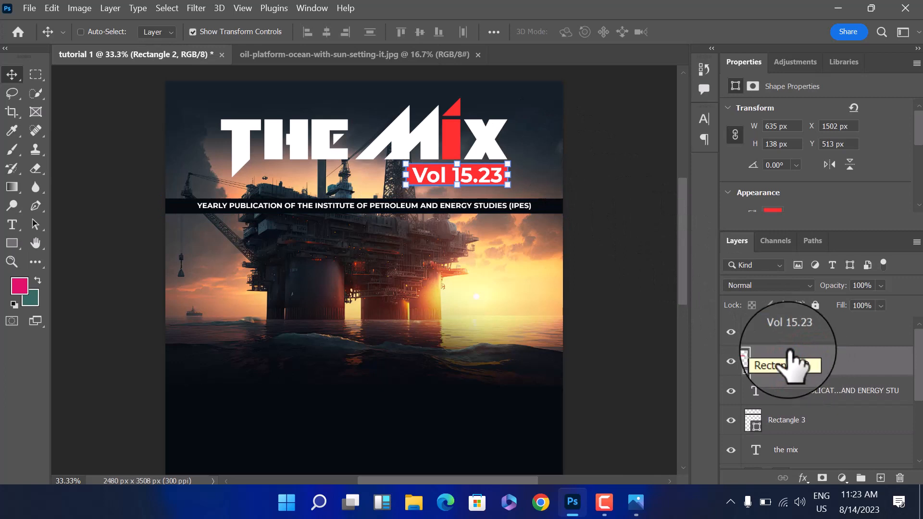
pyautogui.click(754, 331)
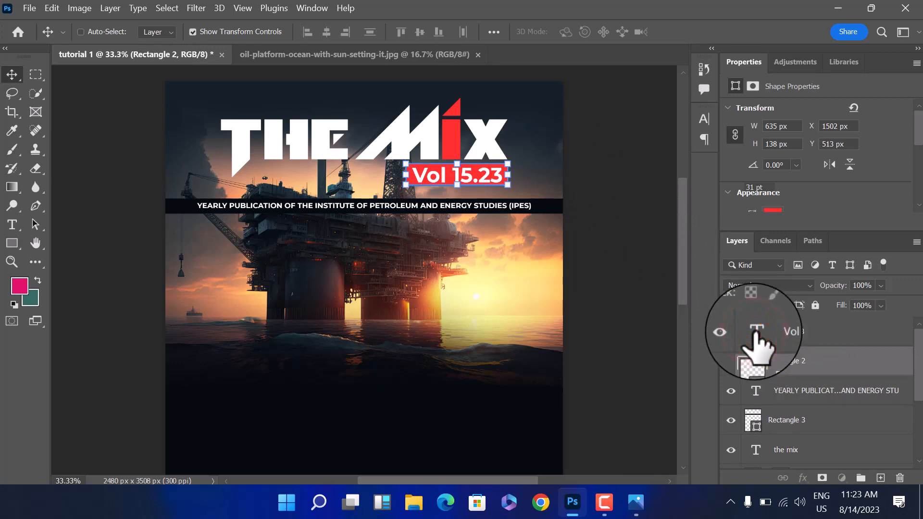
pyautogui.click(758, 339)
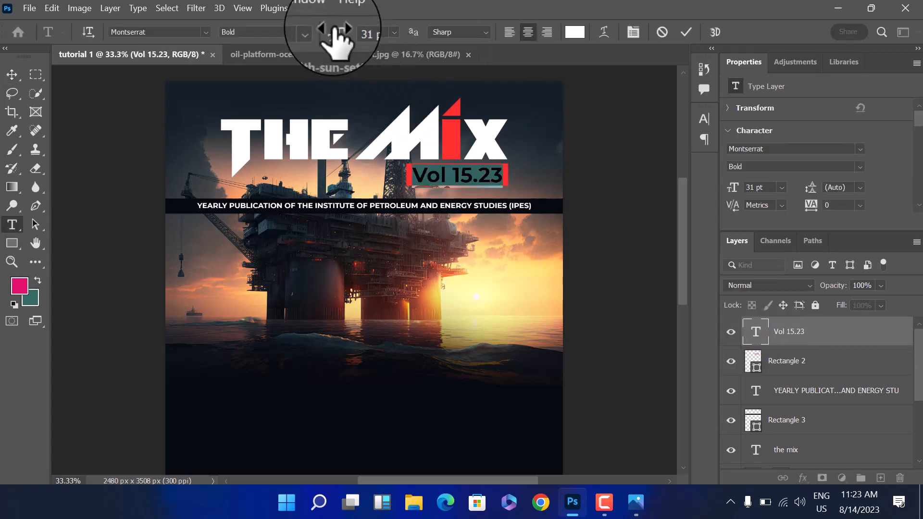
pyautogui.moveTo(335, 32); pyautogui.dragTo(330, 32)
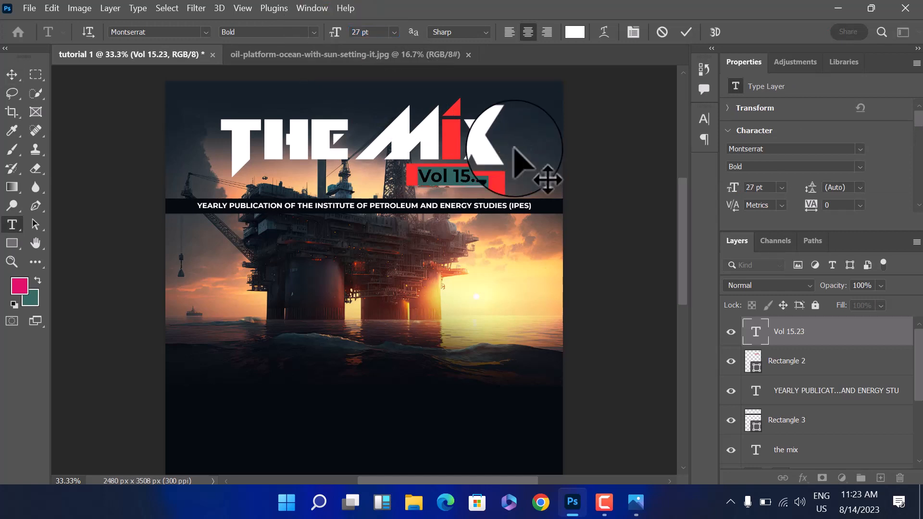
pyautogui.click(685, 34)
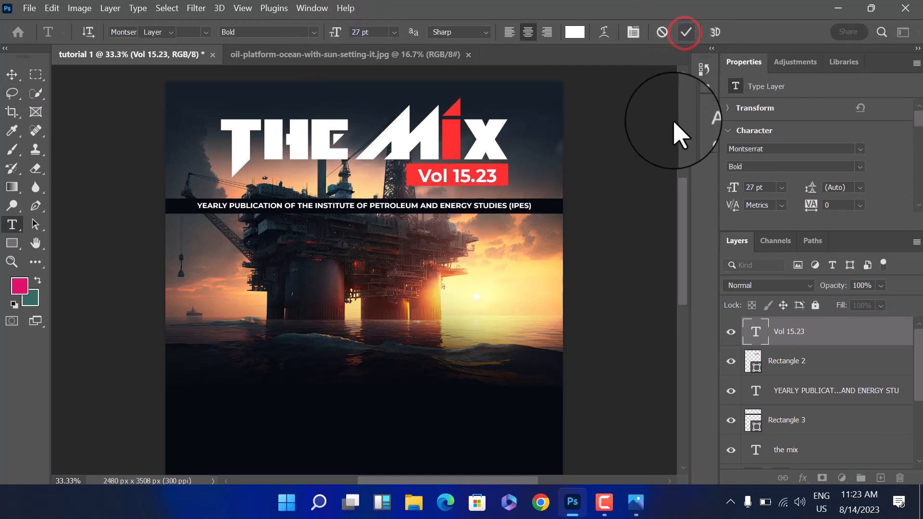
# Align the Vol 15.23 text and its red Rectangle 2 on both horizontal and vertical centers.
pyautogui.press('v')
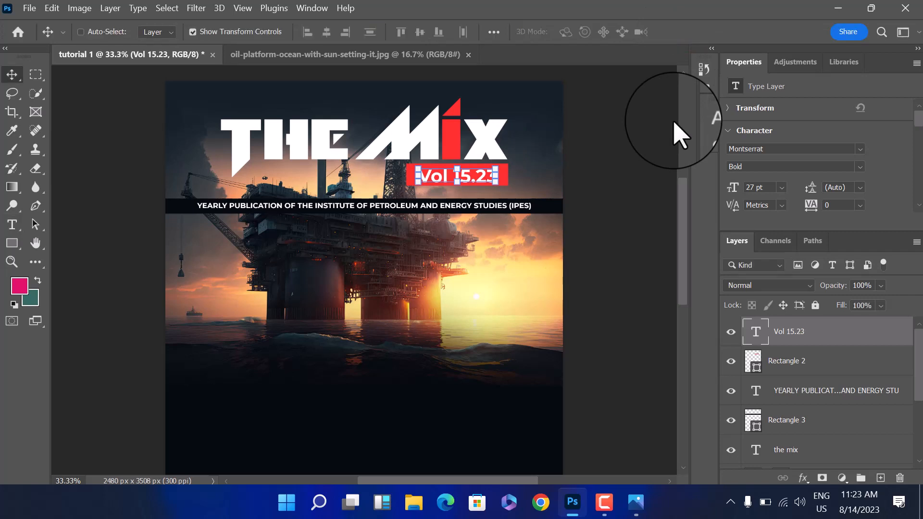
pyautogui.keyDown('ctrl'); pyautogui.click(798, 361); pyautogui.keyUp('ctrl')
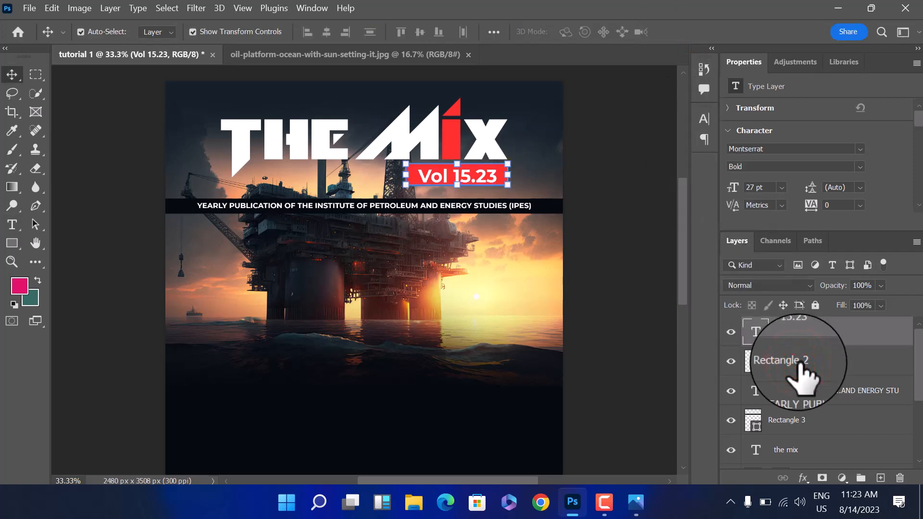
pyautogui.keyDown('ctrl'); pyautogui.click(802, 364); pyautogui.keyUp('ctrl')
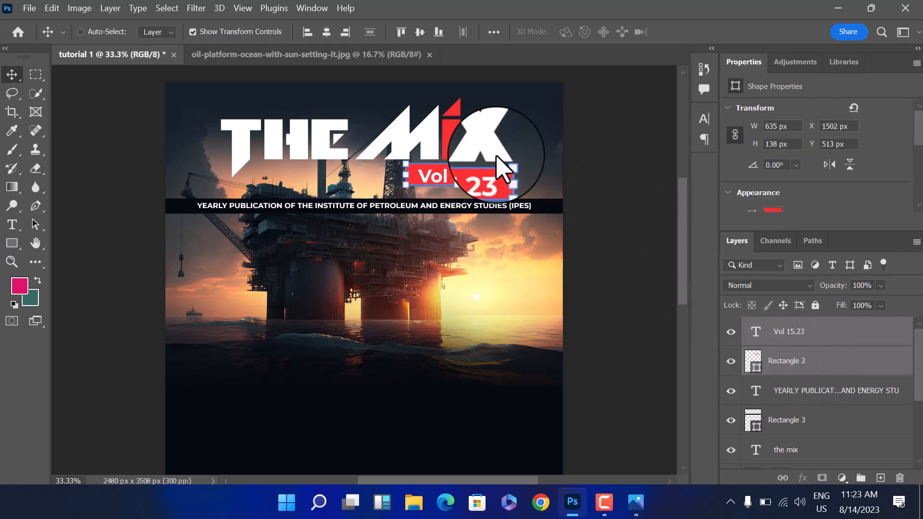
pyautogui.click(327, 32)
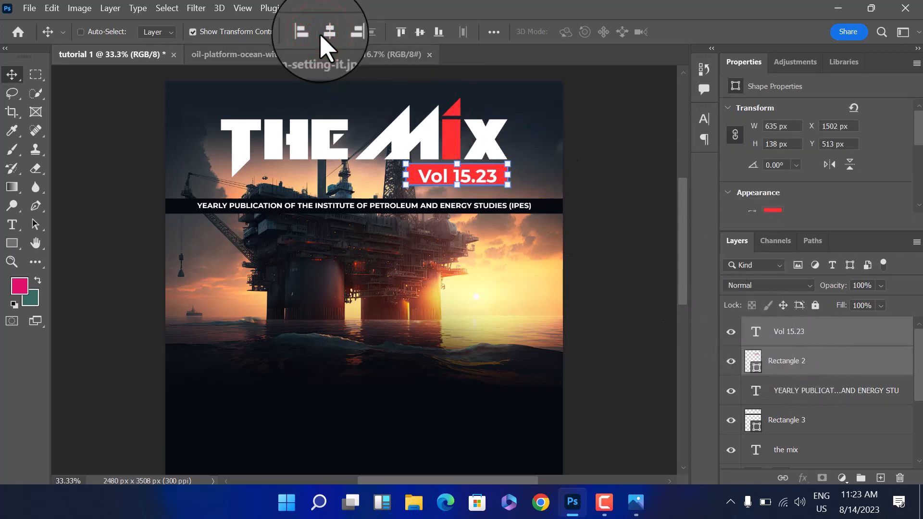
pyautogui.click(420, 31)
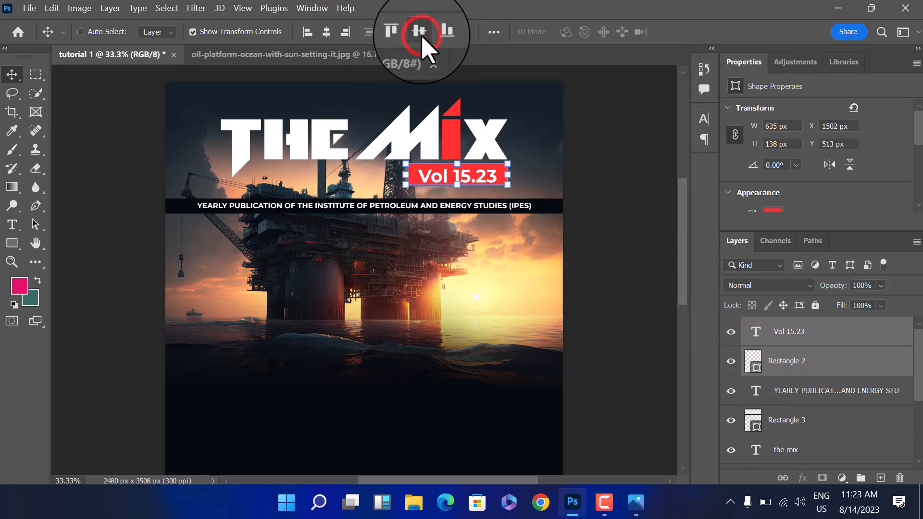
pyautogui.click(326, 32)
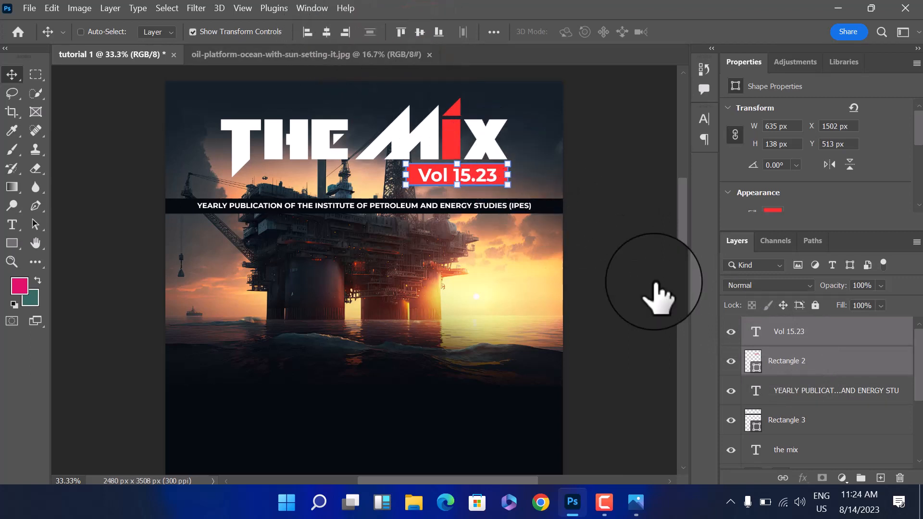
# Switch to Photos to examine the lower-half layout of the reference cover 00.jpg, and return to Photoshop.
pyautogui.click(790, 391)
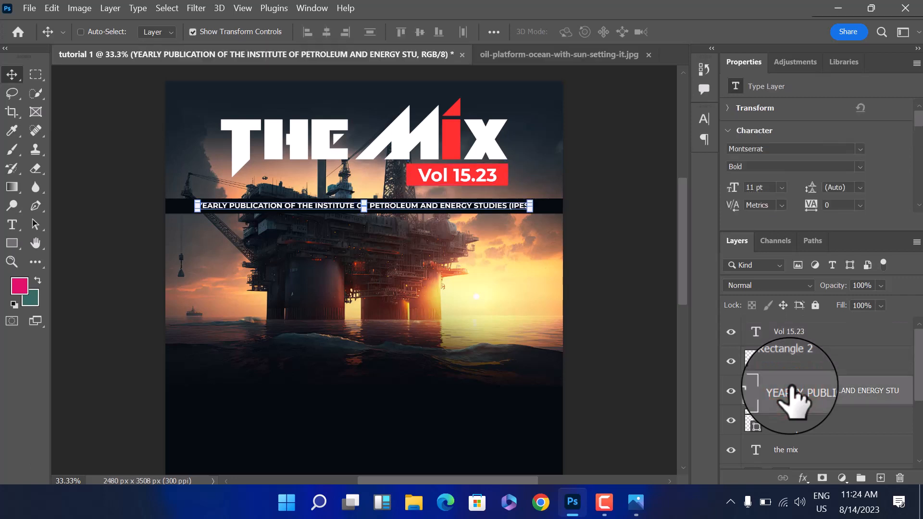
pyautogui.scroll(-2, 371, 312)
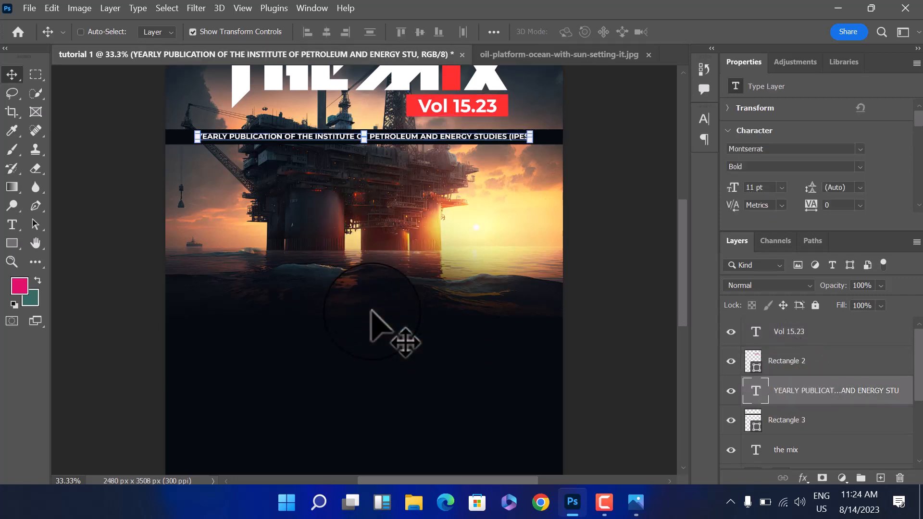
pyautogui.hotkey('ctrl', '0')
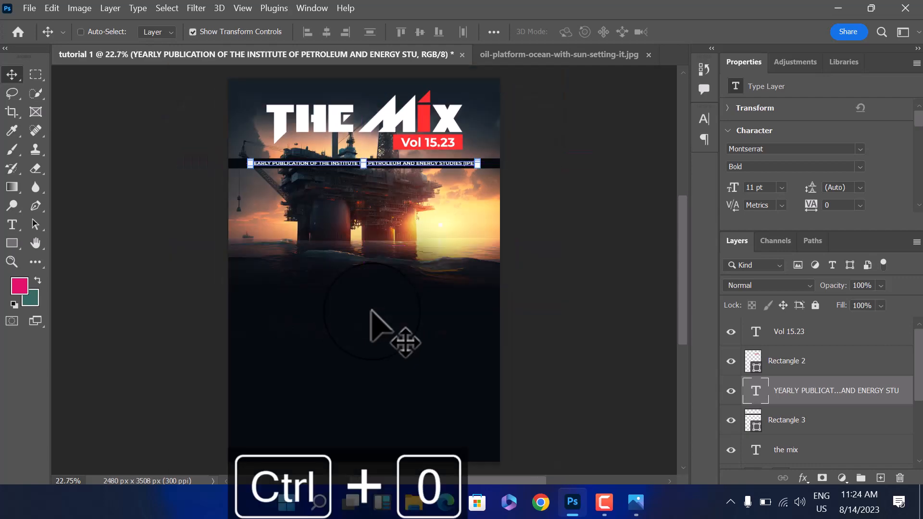
pyautogui.click(561, 391)
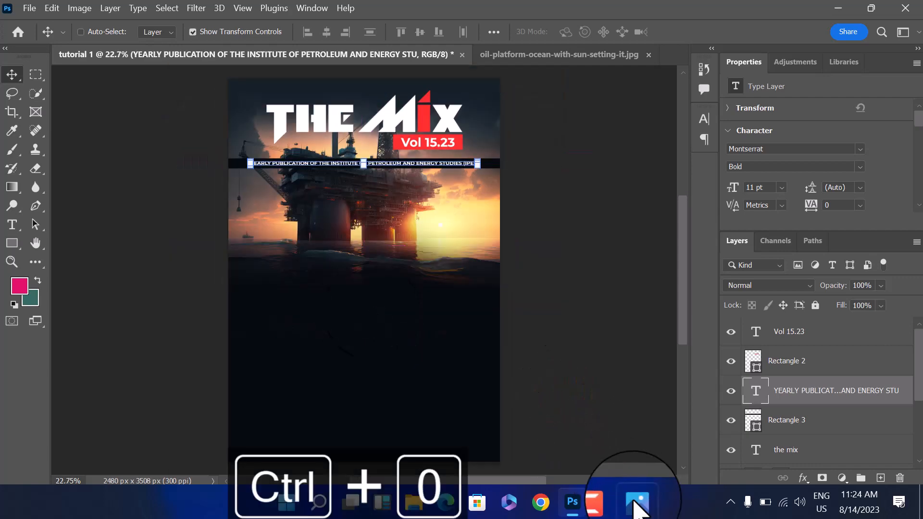
pyautogui.click(635, 503)
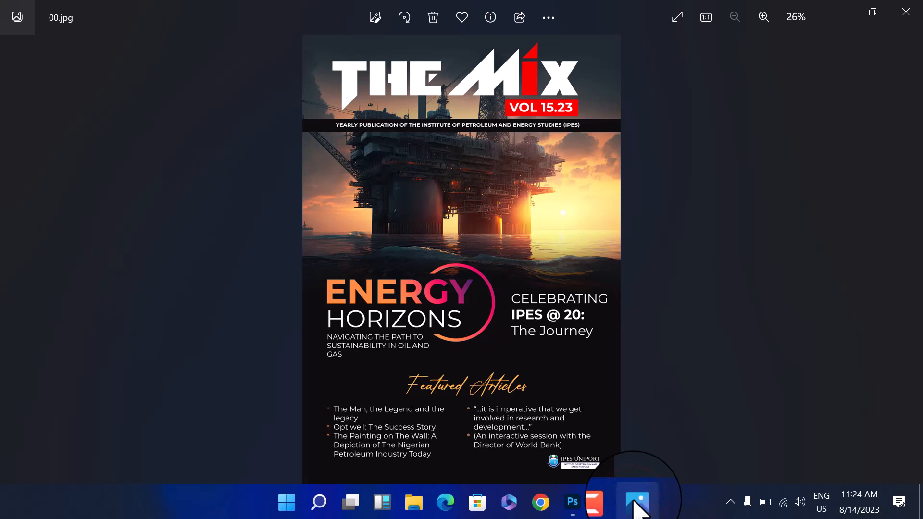
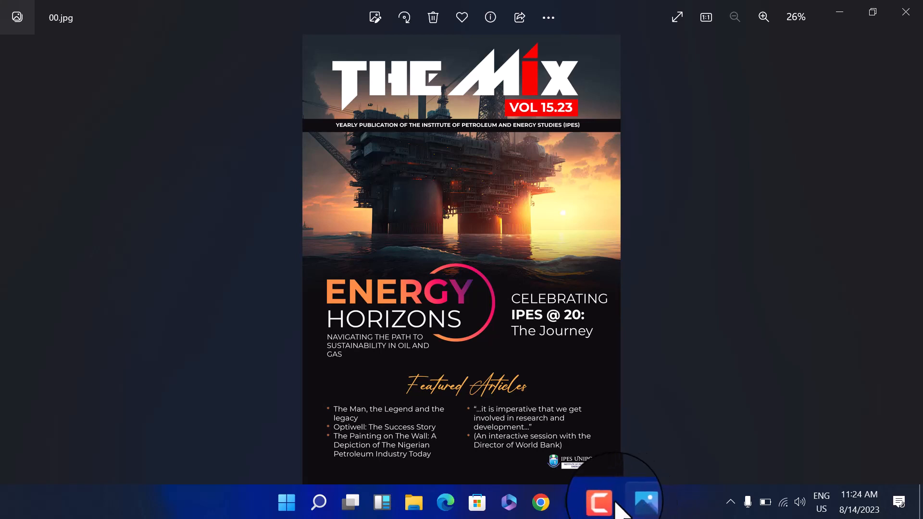
pyautogui.click(576, 504)
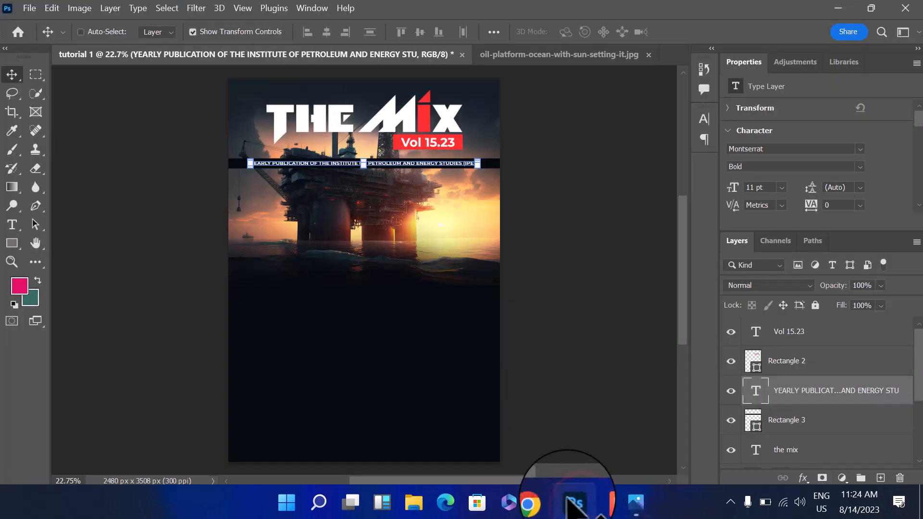
# Add an ENERGY text layer above the Vol 15.23 layer, placed in the dark area below the oil platform, and check the reference image.
pyautogui.click(12, 224)
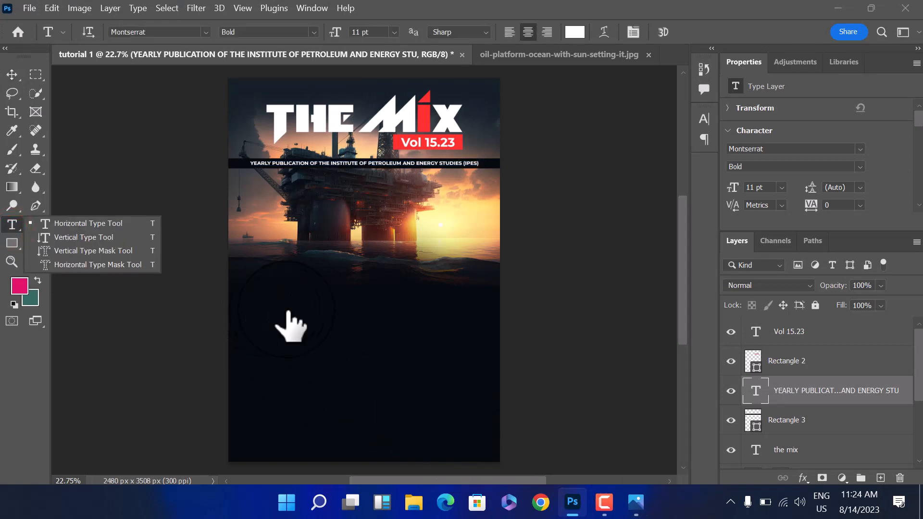
pyautogui.click(821, 333)
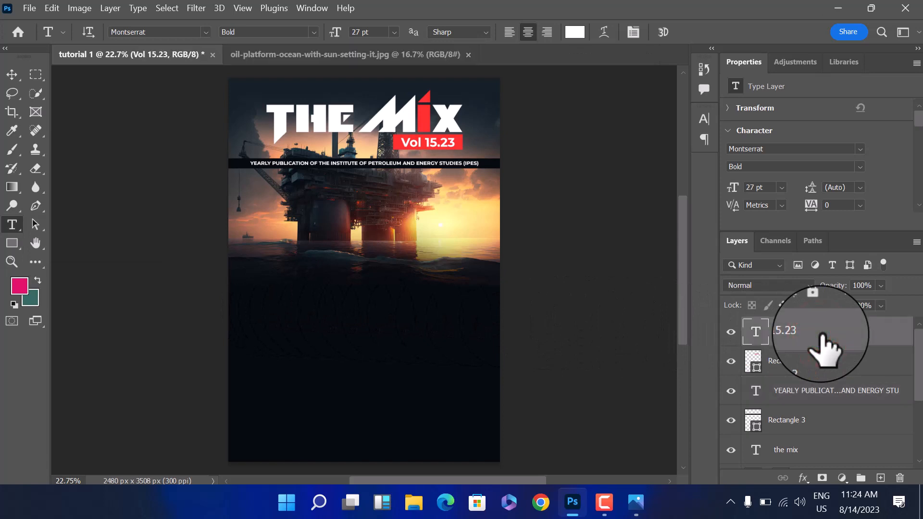
pyautogui.click(264, 306)
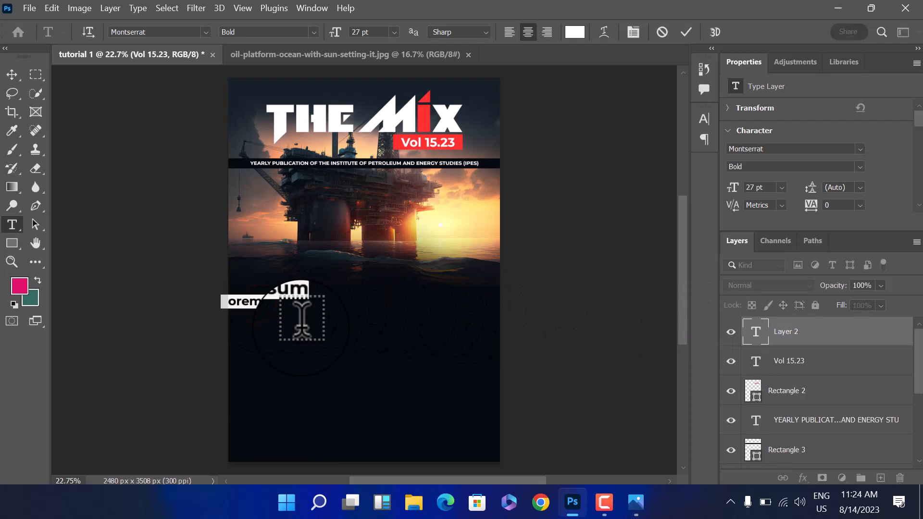
pyautogui.press('BackSpace')
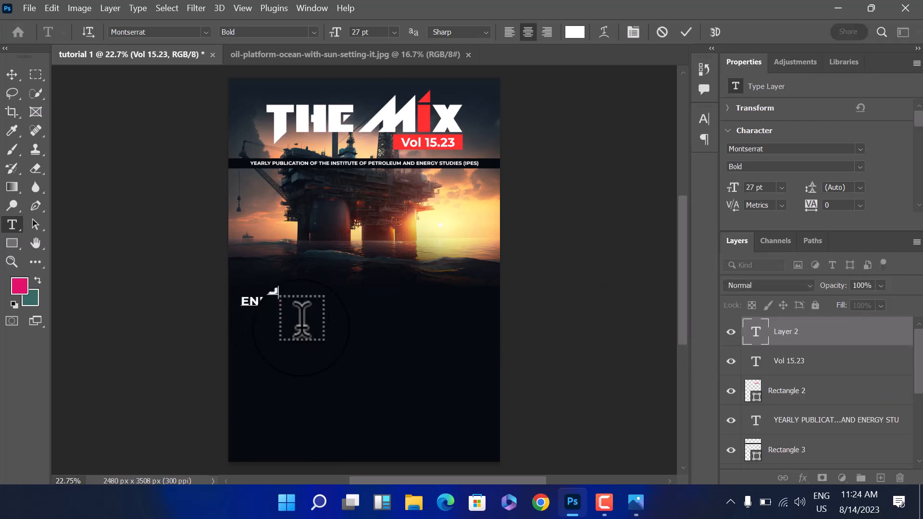
pyautogui.write('ENERGY')
pyautogui.click(636, 502)
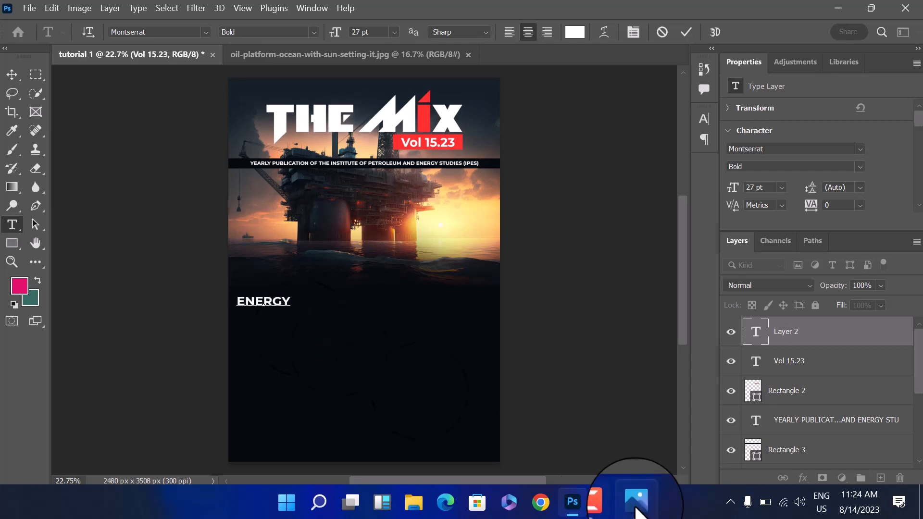
pyautogui.click(637, 505)
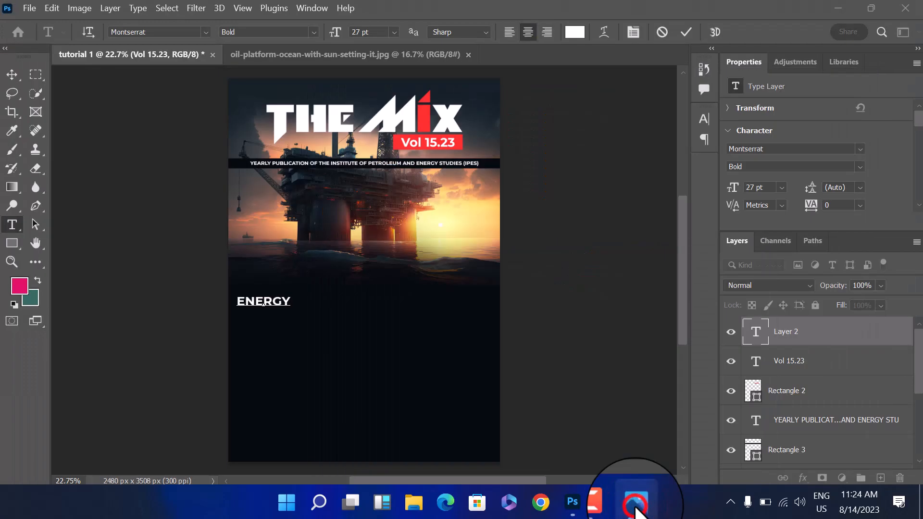
# Set the ENERGY text to Montserrat Black at 65 pt and position it near the cover's left margin, just below the water.
pyautogui.hotkey('ctrl', 'a')
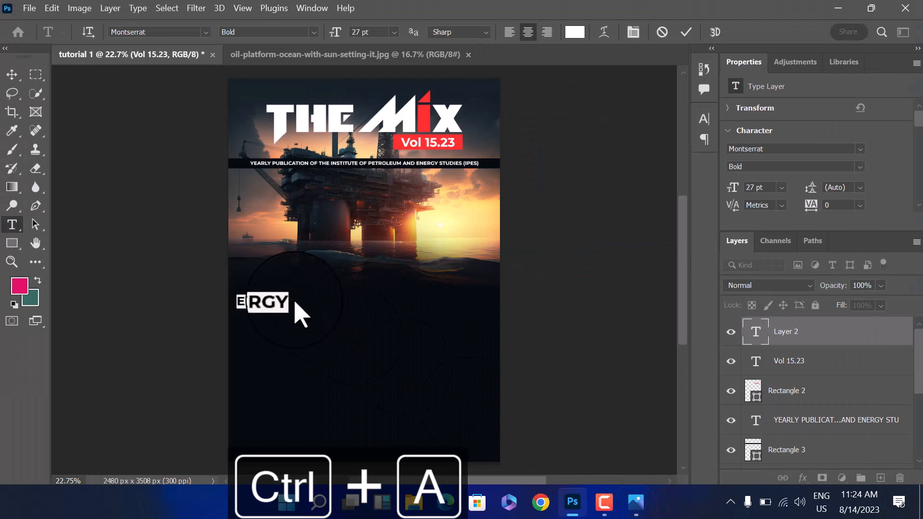
pyautogui.click(314, 32)
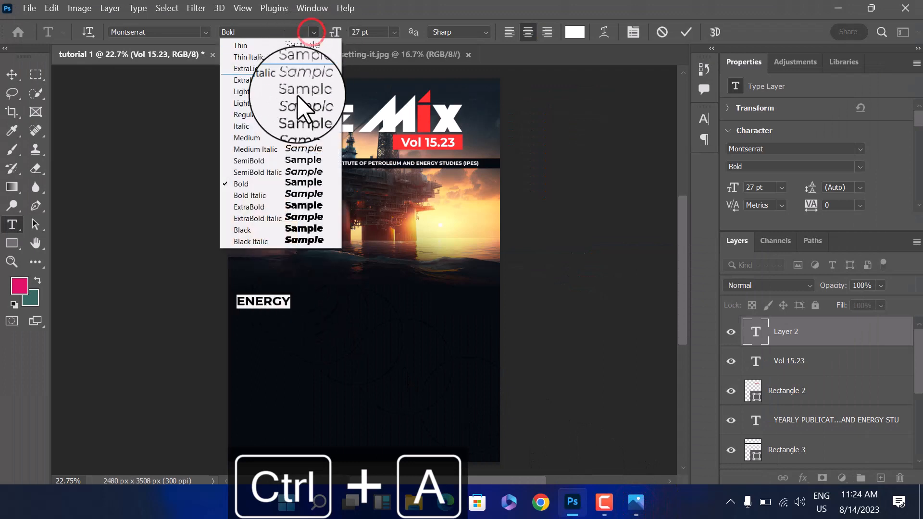
pyautogui.click(268, 230)
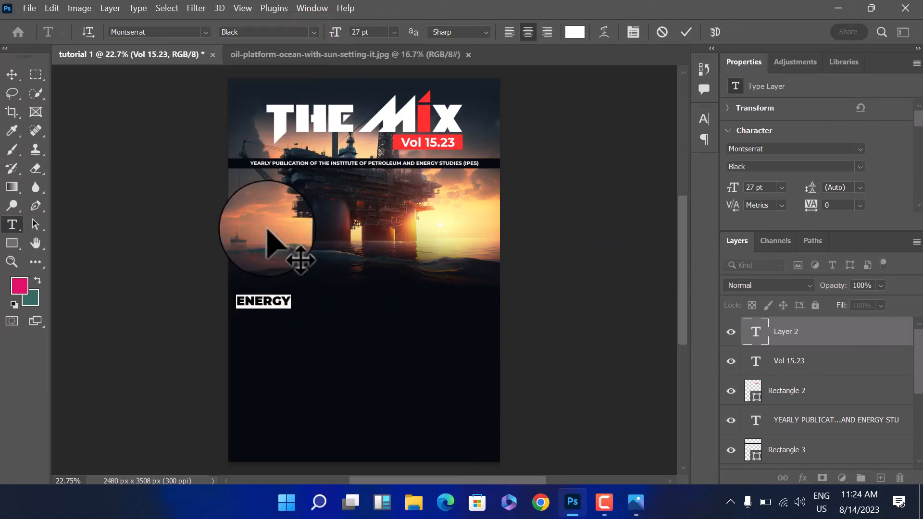
pyautogui.moveTo(311, 285); pyautogui.dragTo(324, 287)
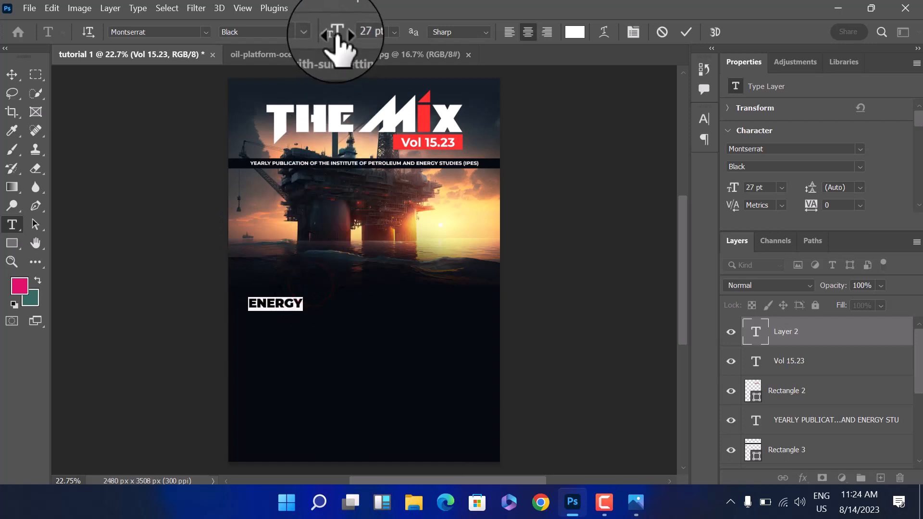
pyautogui.moveTo(336, 31); pyautogui.dragTo(364, 32)
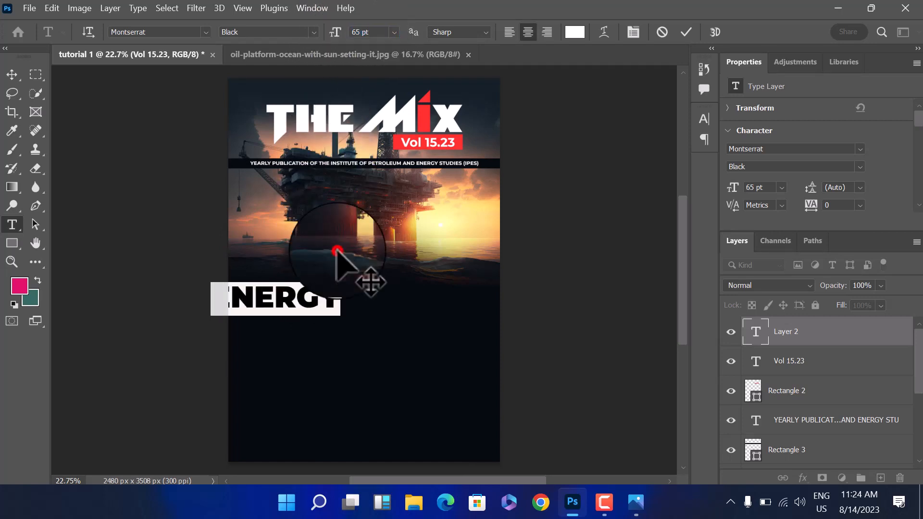
pyautogui.moveTo(340, 254); pyautogui.dragTo(374, 256)
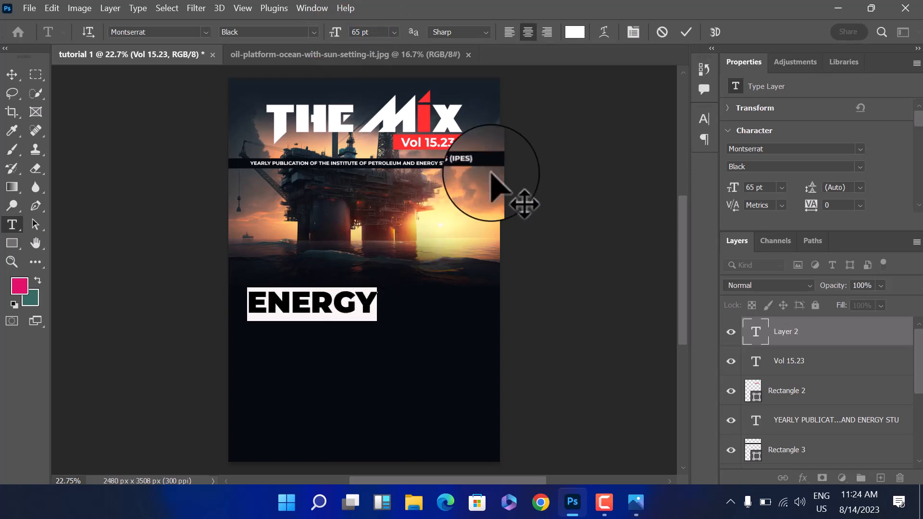
pyautogui.click(687, 32)
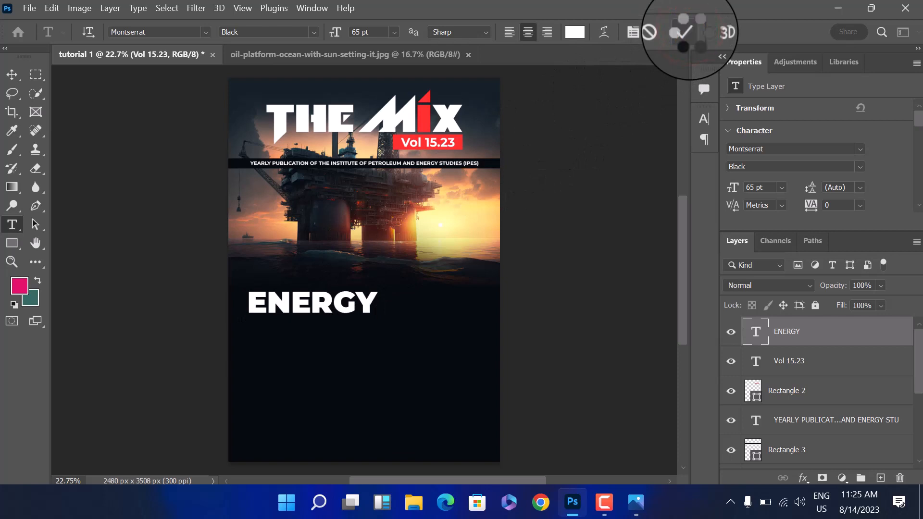
# Add a separate text layer reading HORIZONS and move it directly beneath ENERGY.
pyautogui.click(259, 339)
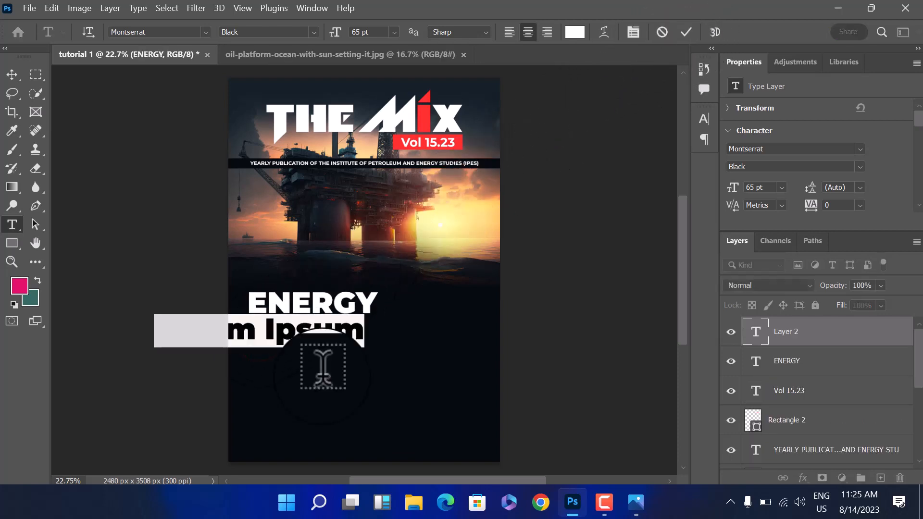
pyautogui.write('h')
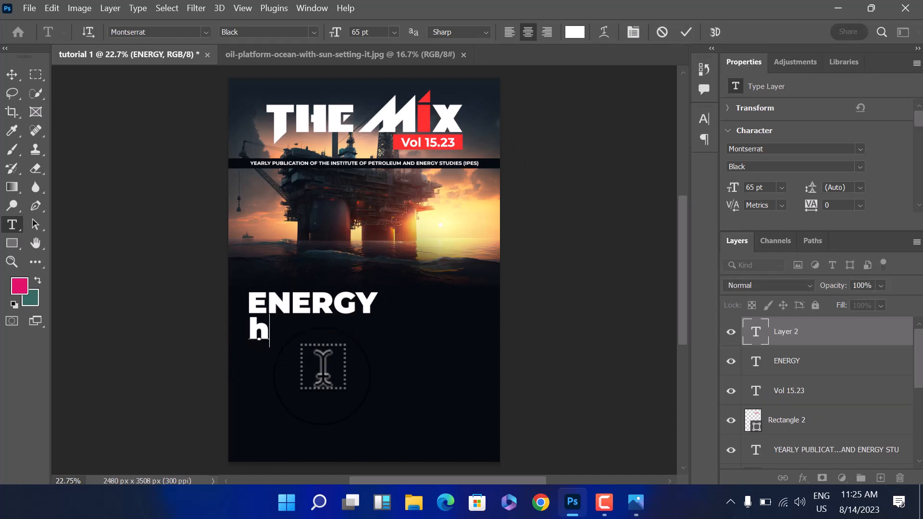
pyautogui.write('O')
pyautogui.press('BackSpace')
pyautogui.press('BackSpace')
pyautogui.write('HORI')
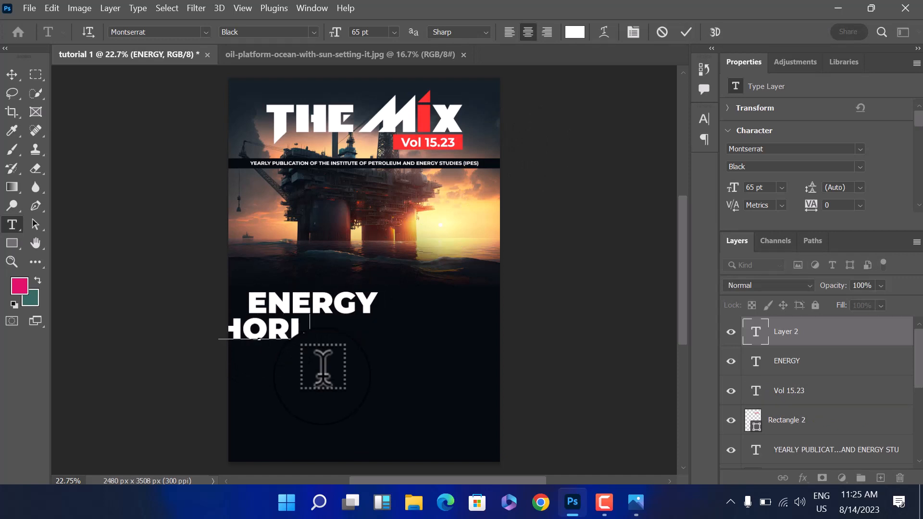
pyautogui.write('ZONS')
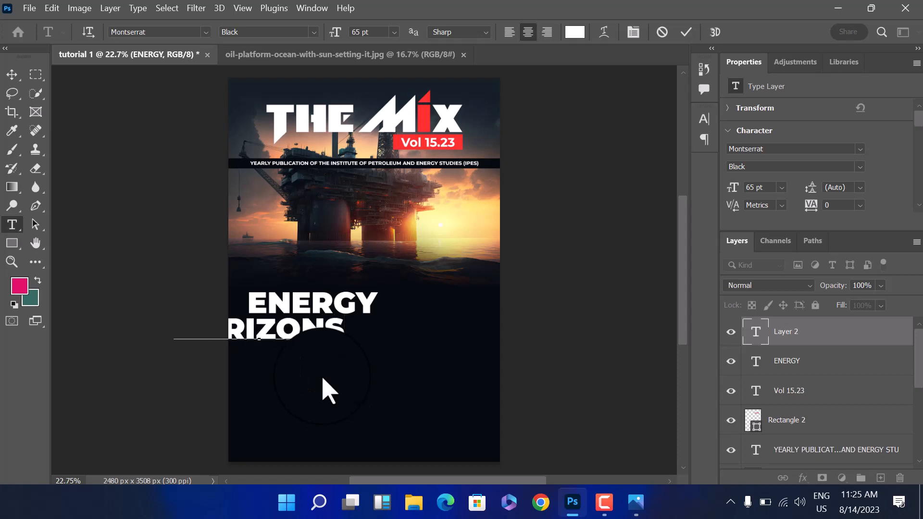
pyautogui.moveTo(384, 343); pyautogui.dragTo(453, 345)
# Set the HORIZONS text to Montserrat Regular at 43 pt and line it up with the left edge of ENERGY, right beneath it.
pyautogui.hotkey('ctrl', 'a')
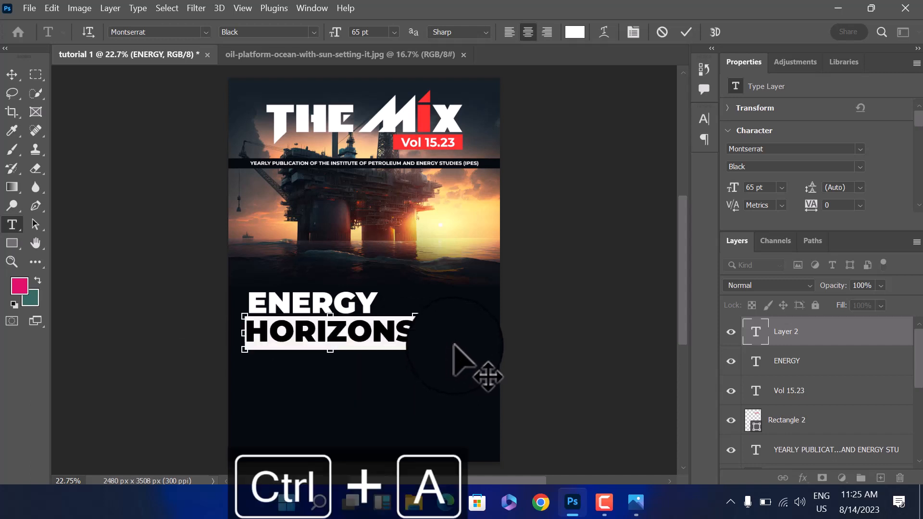
pyautogui.click(314, 32)
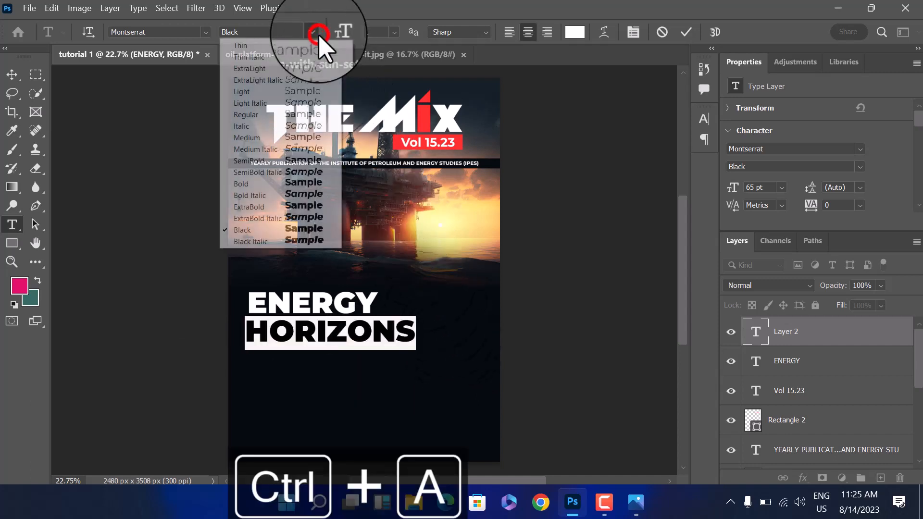
pyautogui.click(276, 114)
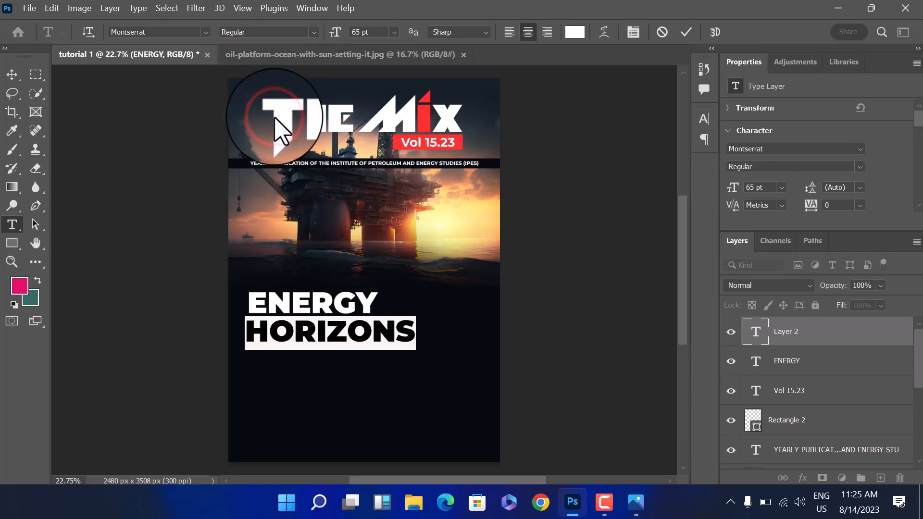
pyautogui.click(636, 502)
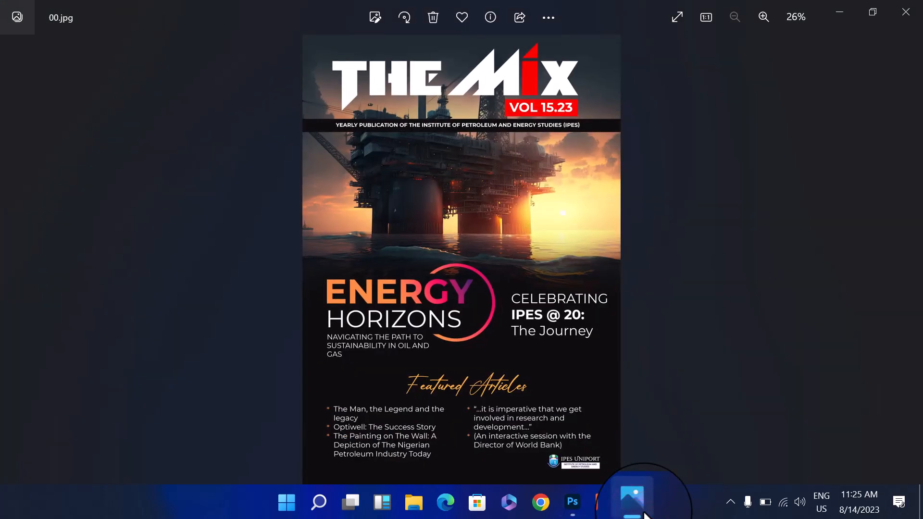
pyautogui.click(643, 512)
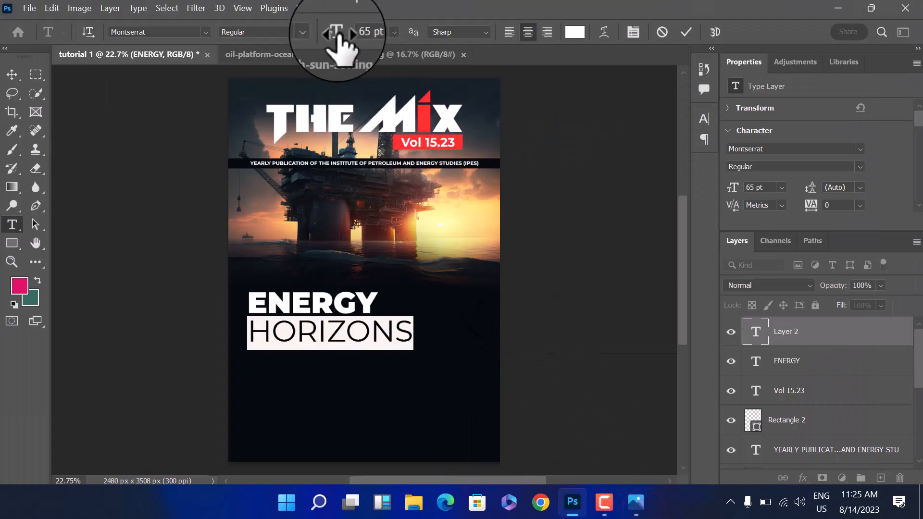
pyautogui.moveTo(347, 36); pyautogui.dragTo(324, 42)
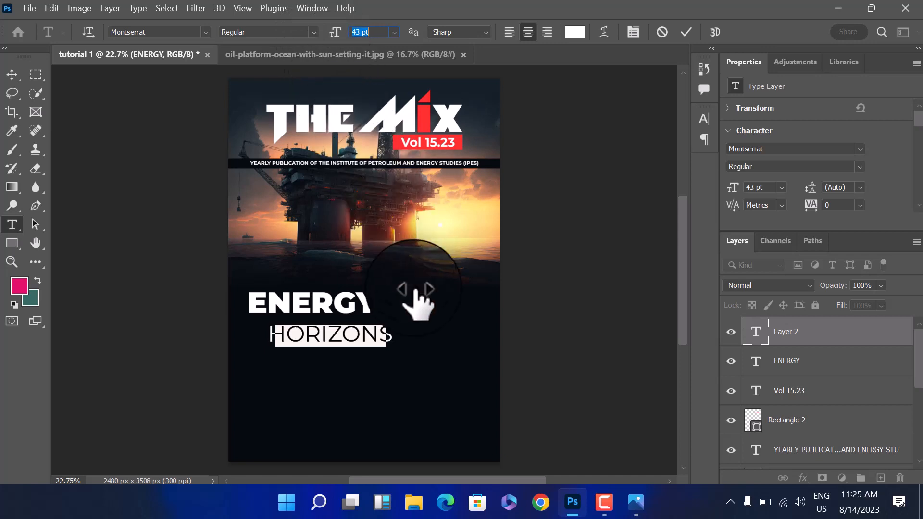
pyautogui.moveTo(431, 337); pyautogui.dragTo(402, 324)
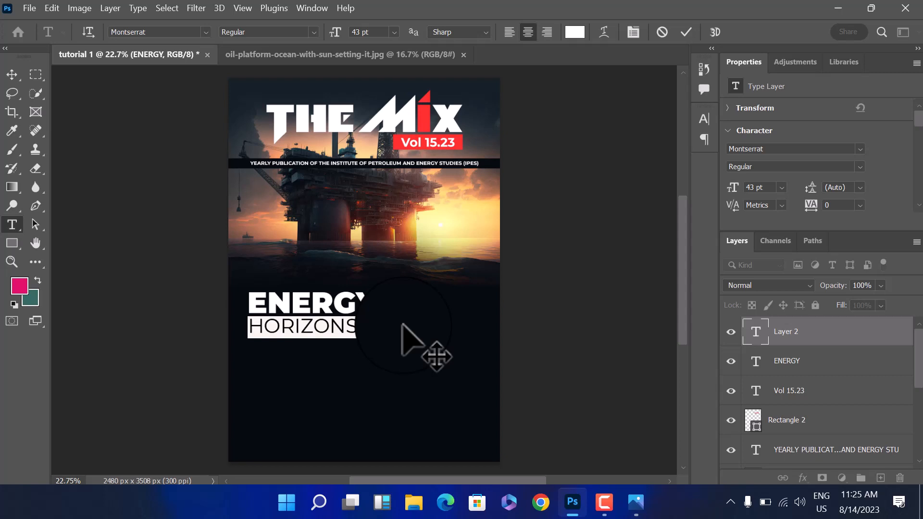
pyautogui.click(686, 32)
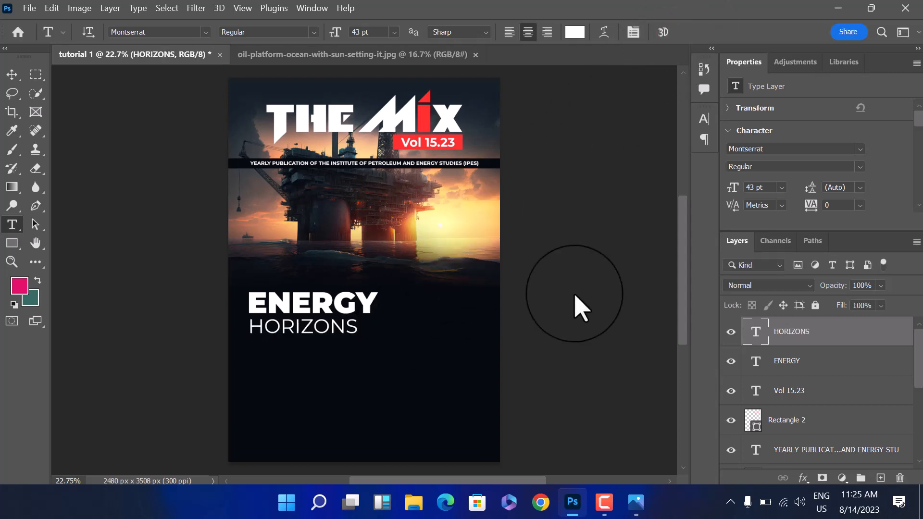
# Scale the HORIZONS text up to about 108% and nudge it down slightly to open the gap below ENERGY, checking the reference cover.
pyautogui.click(10, 74)
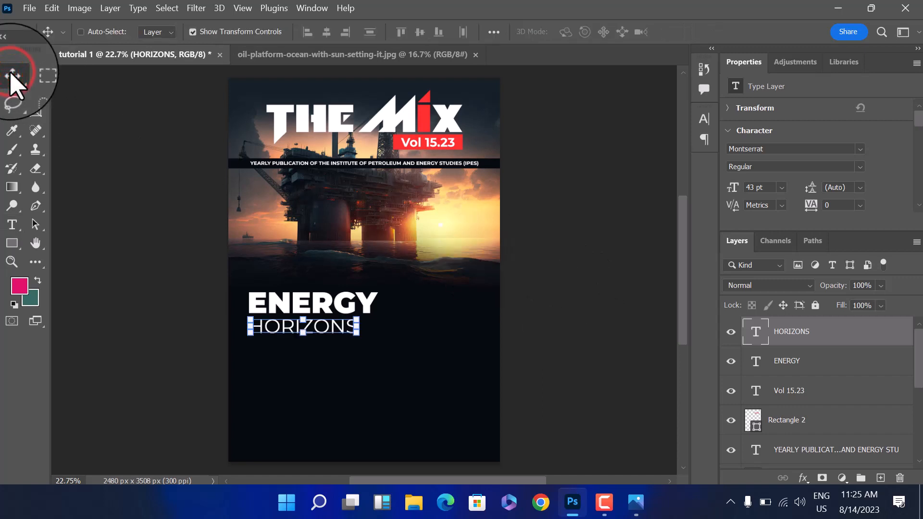
pyautogui.hotkey('shift', 'Down')
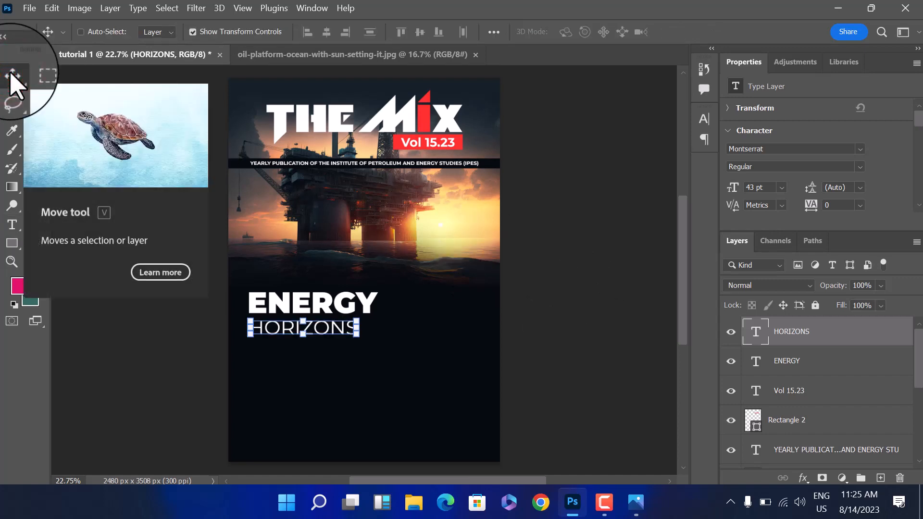
pyautogui.click(648, 510)
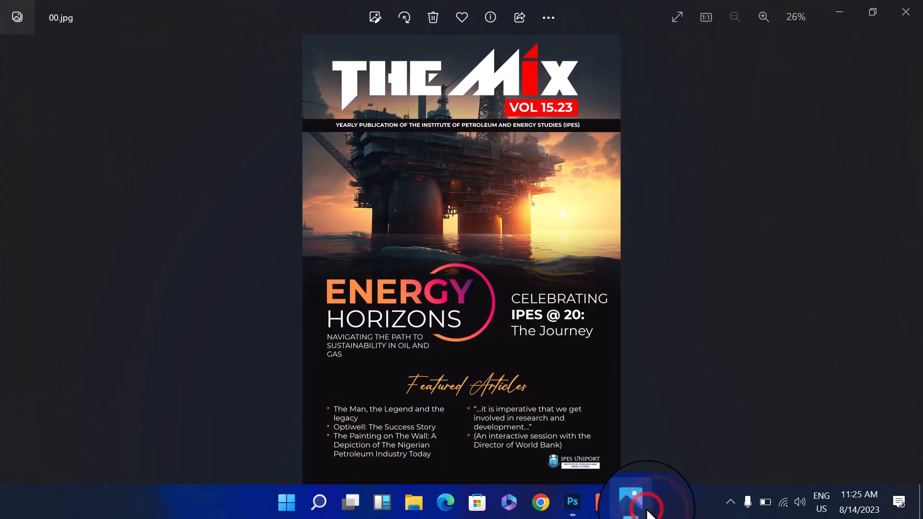
pyautogui.click(645, 504)
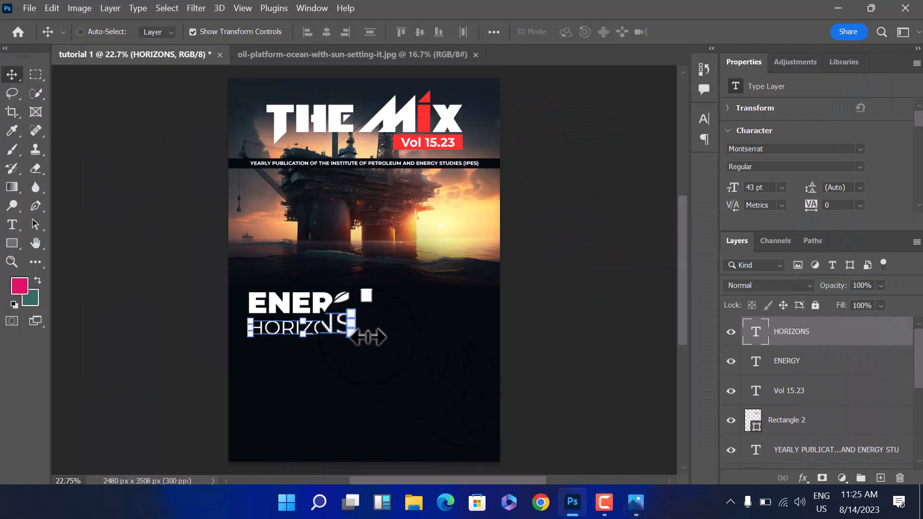
pyautogui.click(357, 329)
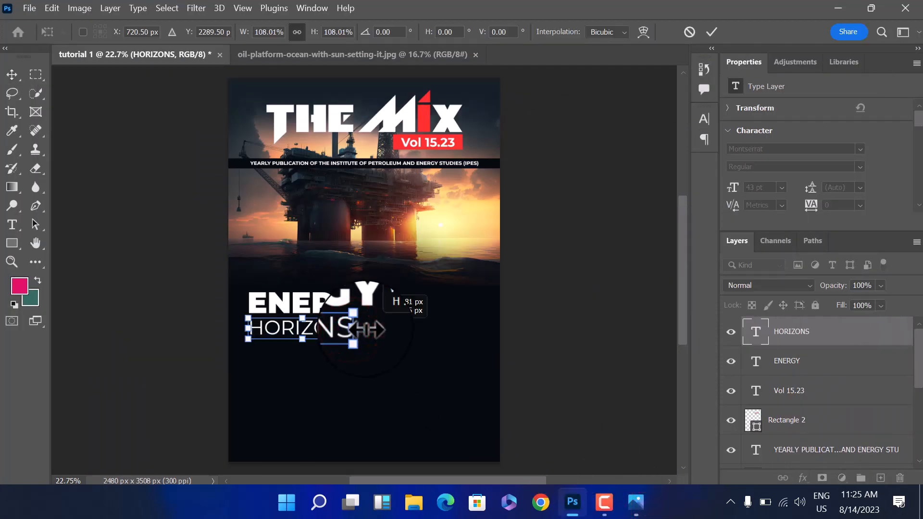
pyautogui.moveTo(367, 330); pyautogui.dragTo(367, 330)
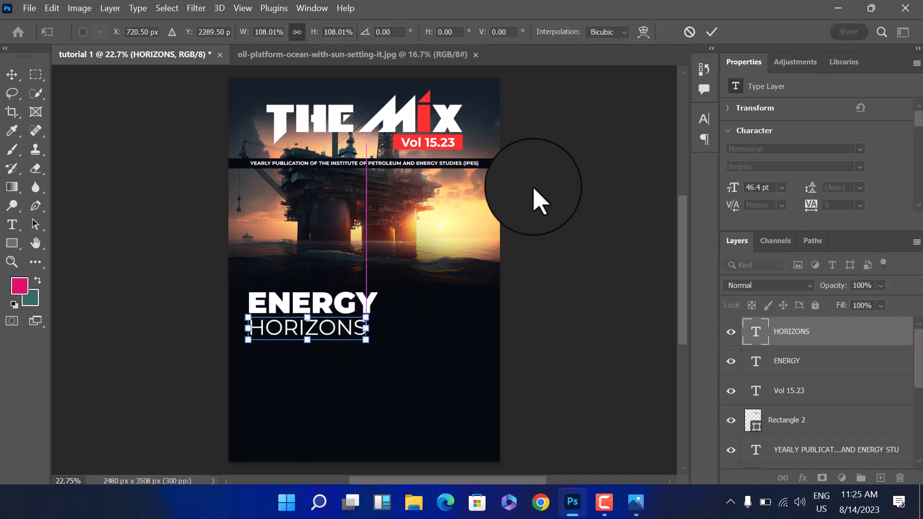
pyautogui.click(714, 33)
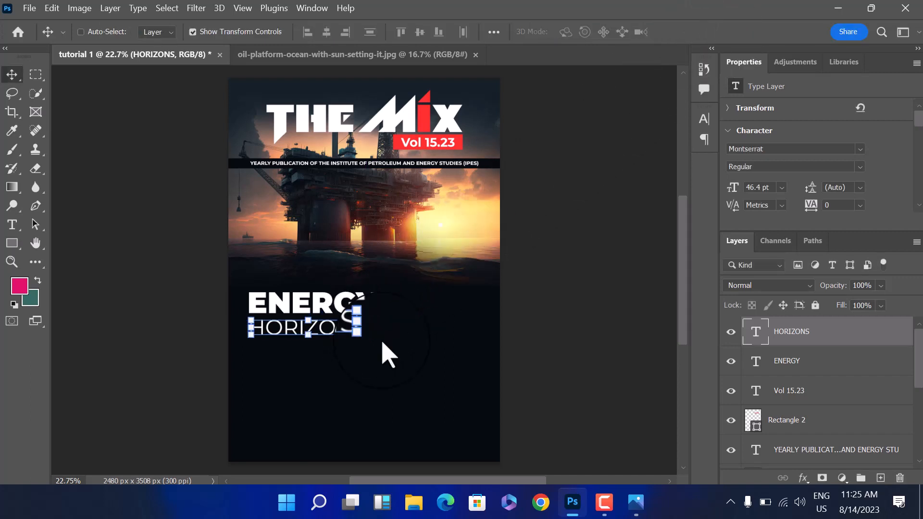
pyautogui.hotkey('shift', 'Down')
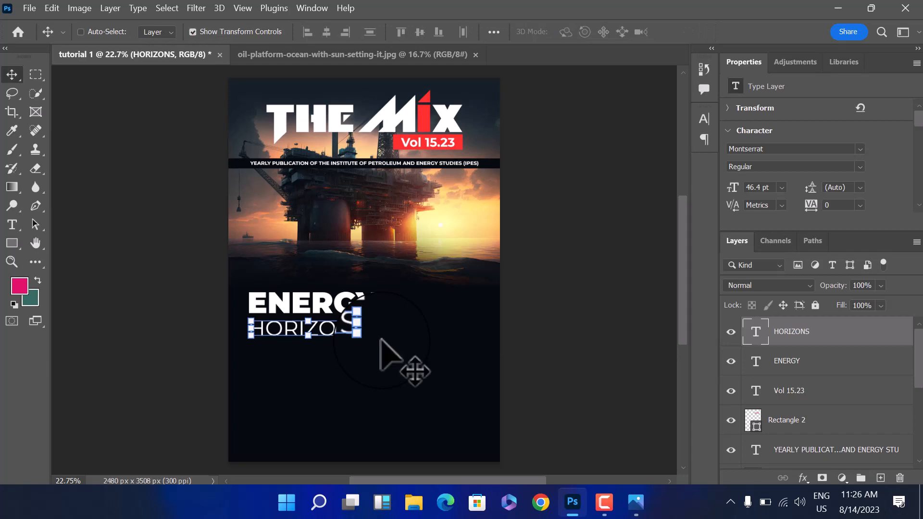
# Add a Gradient Overlay to the ENERGY text using the orange-pink-purple preset from the Reds group, following the reference cover's colouring.
pyautogui.click(791, 361)
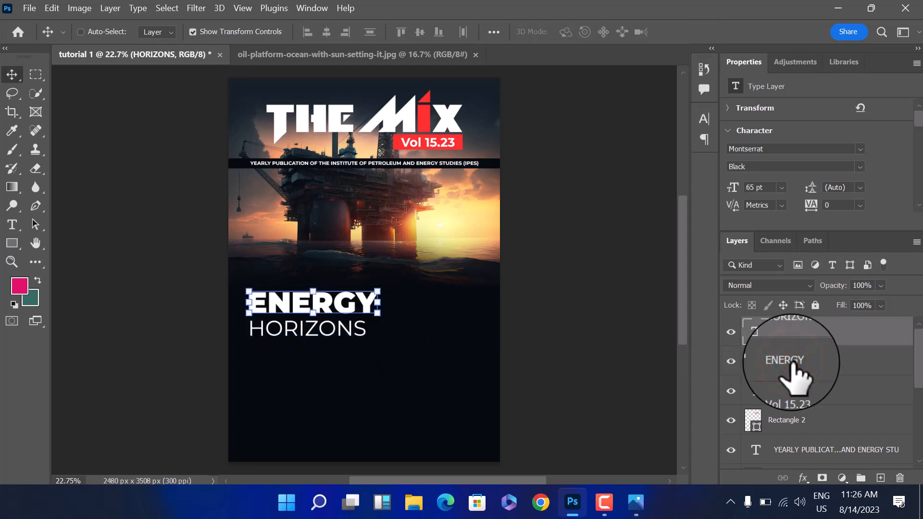
pyautogui.click(632, 508)
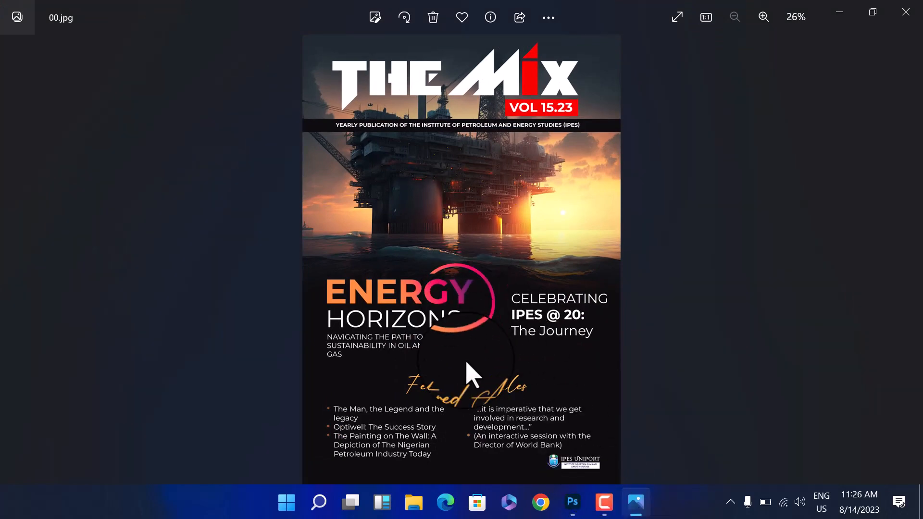
pyautogui.click(575, 504)
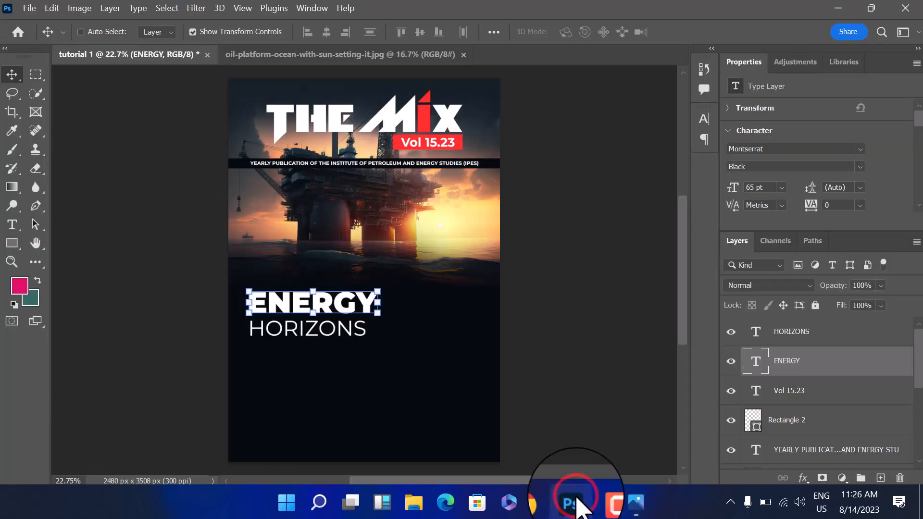
pyautogui.click(802, 477)
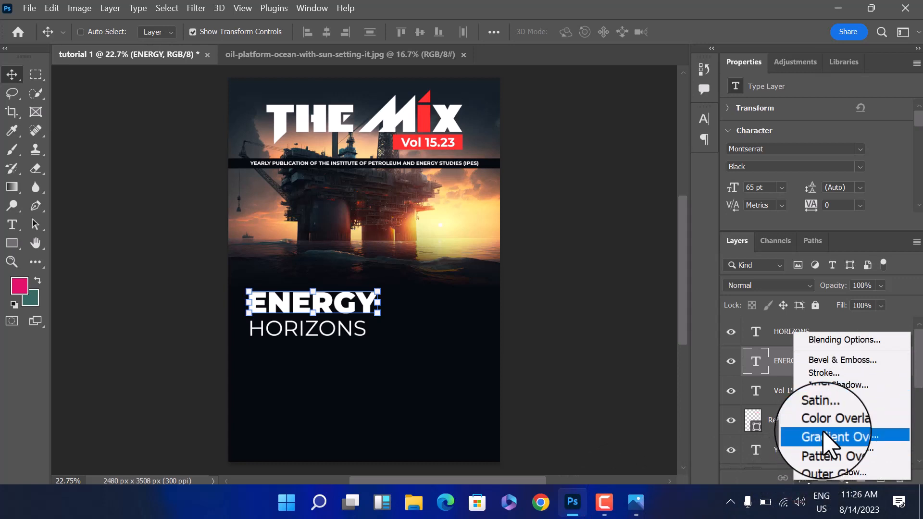
pyautogui.click(825, 436)
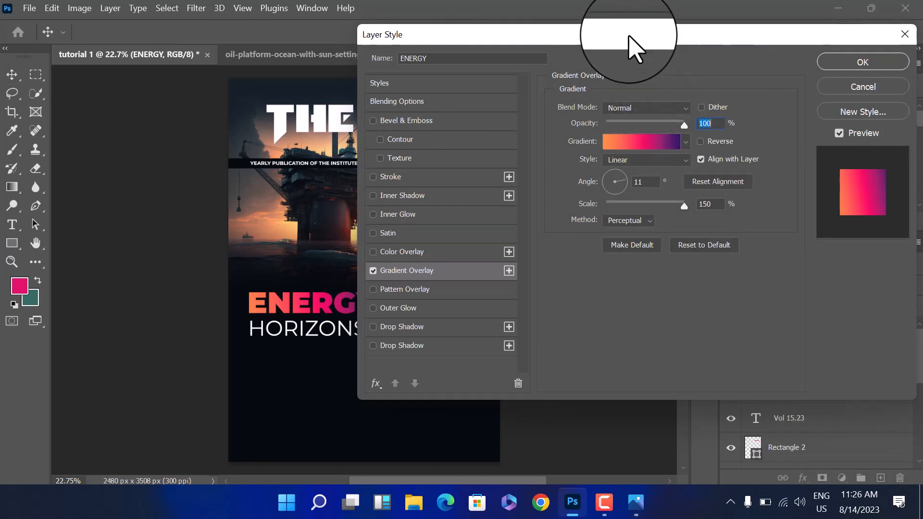
pyautogui.moveTo(626, 34); pyautogui.dragTo(674, 36)
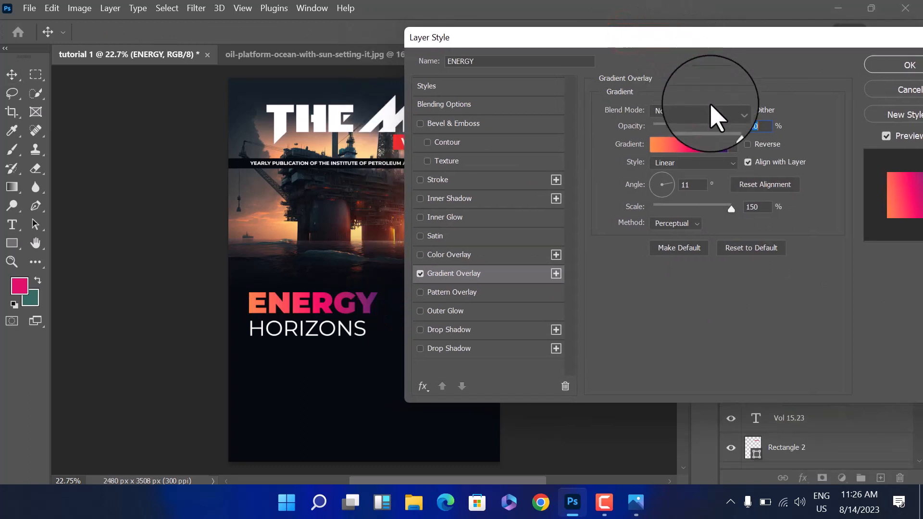
pyautogui.click(733, 144)
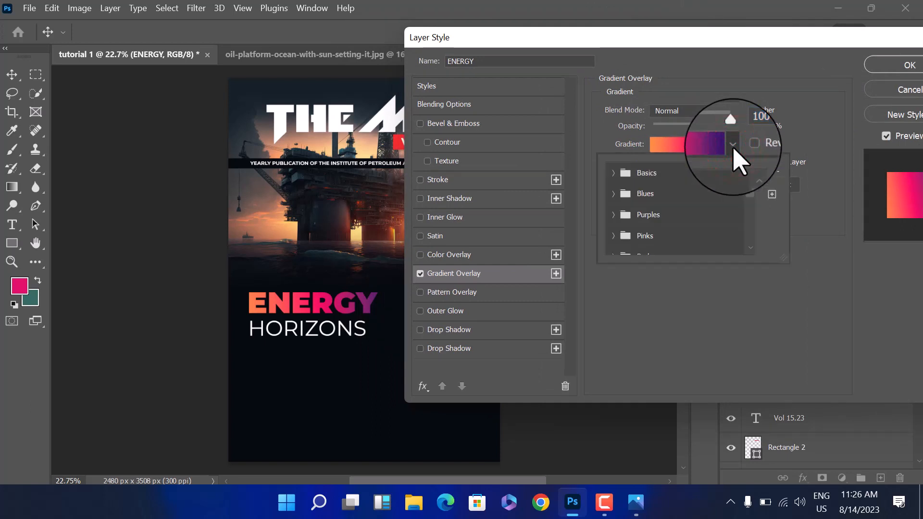
pyautogui.moveTo(750, 193)
pyautogui.mouseDown()
pyautogui.moveTo(753, 221)
pyautogui.moveTo(751, 205)
pyautogui.mouseUp()
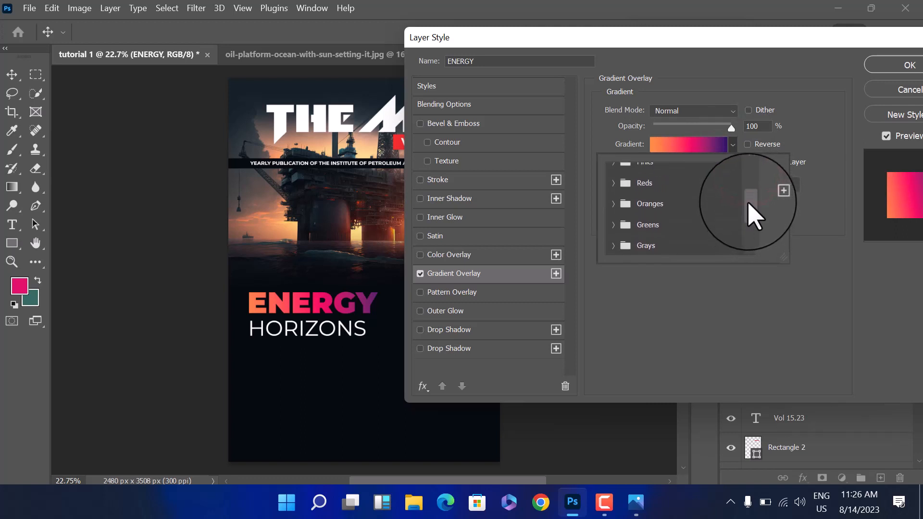
pyautogui.click(612, 182)
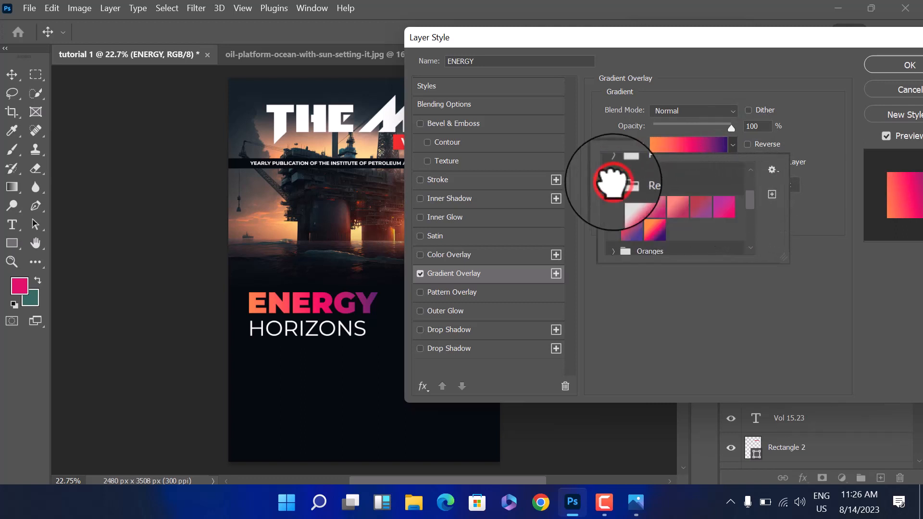
pyautogui.click(654, 230)
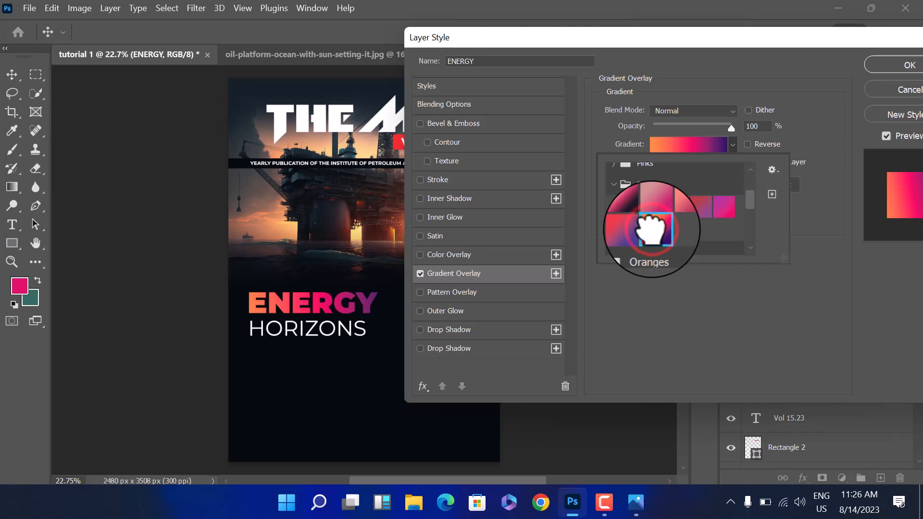
pyautogui.click(793, 132)
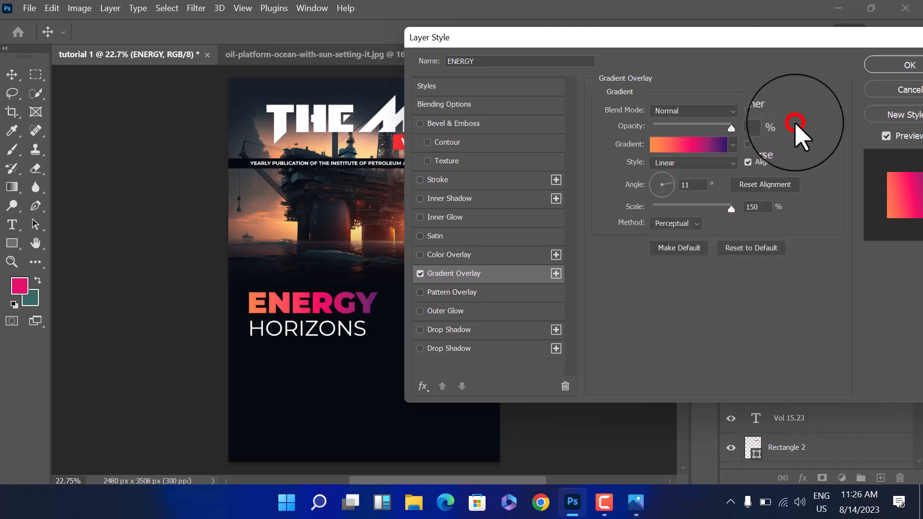
# Keep the ENERGY gradient's style Linear, set its angle to 11° and apply the overlay.
pyautogui.click(685, 164)
pyautogui.click(688, 172)
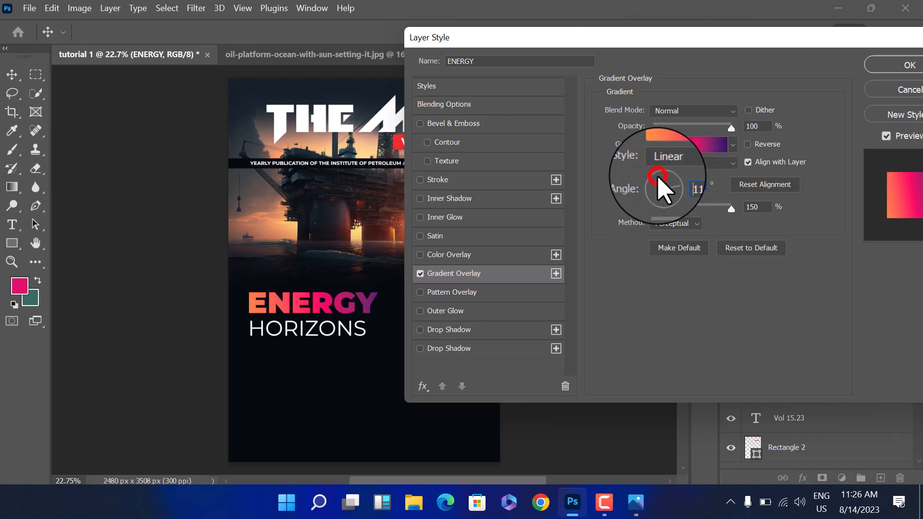
pyautogui.moveTo(657, 178)
pyautogui.mouseDown()
pyautogui.moveTo(663, 191)
pyautogui.moveTo(699, 184)
pyautogui.moveTo(670, 189)
pyautogui.mouseUp()
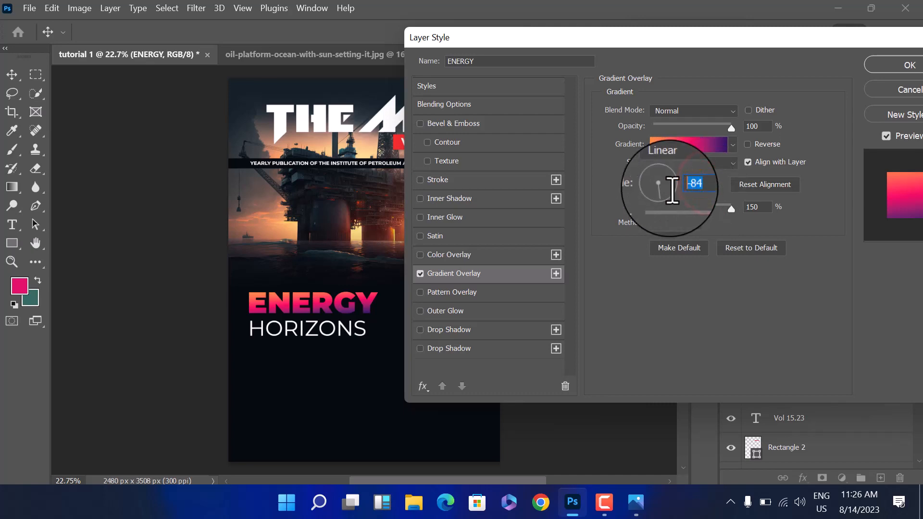
pyautogui.write('11')
pyautogui.press('Return')
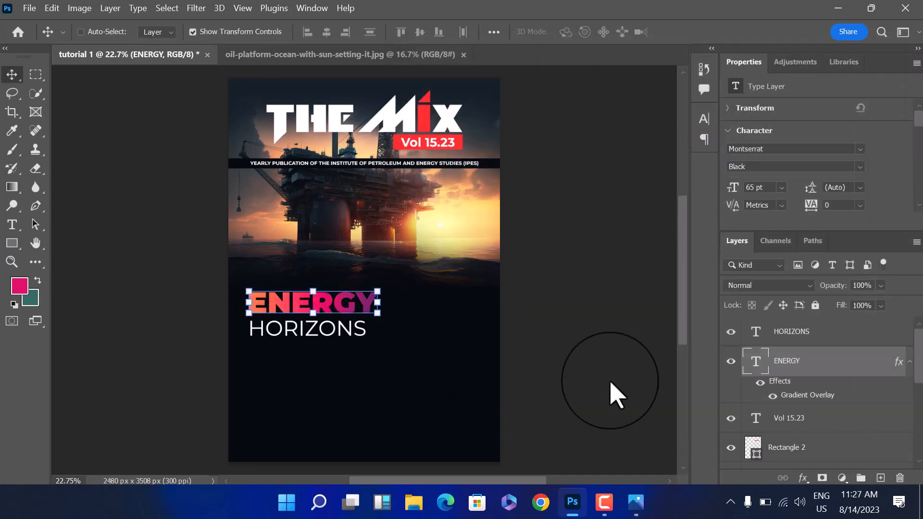
# Reopen the ENERGY layer's Gradient Overlay settings to review the gradient's angle and scale.
pyautogui.click(800, 396)
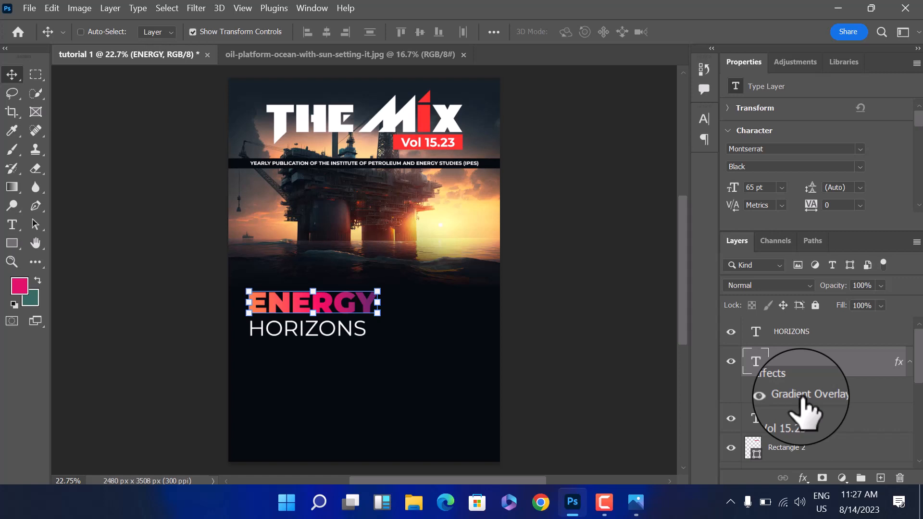
pyautogui.doubleClick(801, 398)
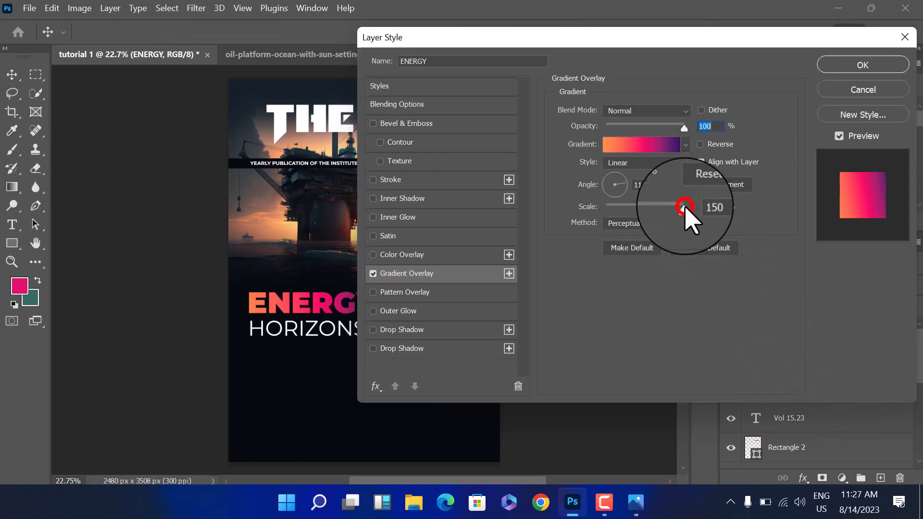
pyautogui.click(842, 67)
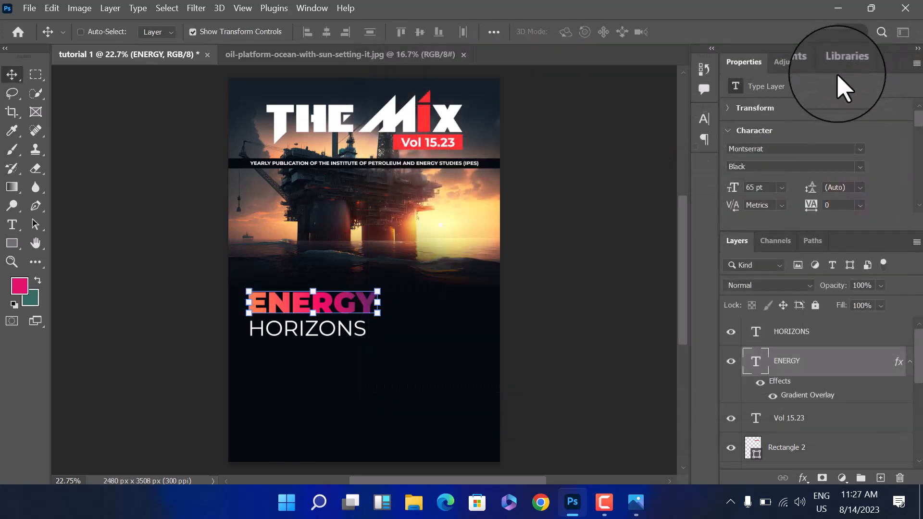
# Following the reference cover, draw a circle about 734 px across above the HORIZONS layer and place it over the heading's right end at about X 775, Y 1783 px.
pyautogui.click(635, 502)
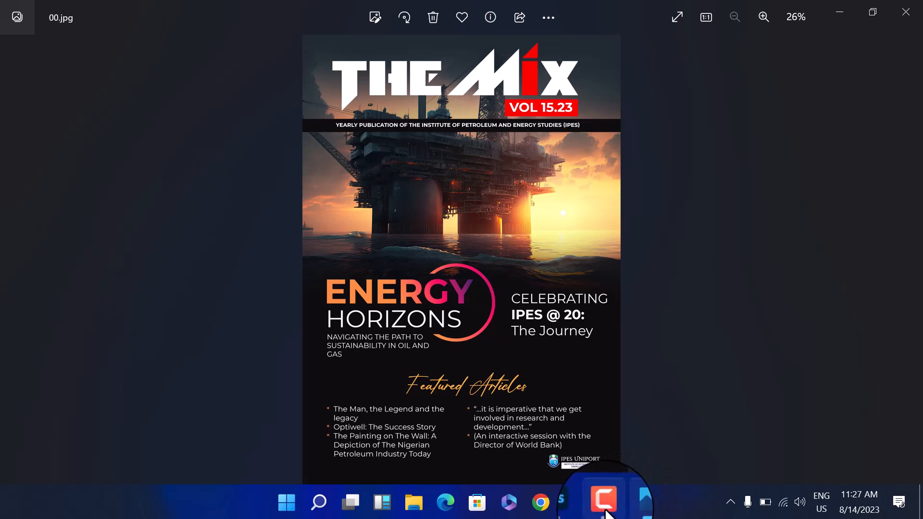
pyautogui.moveTo(605, 513)
pyautogui.click(573, 504)
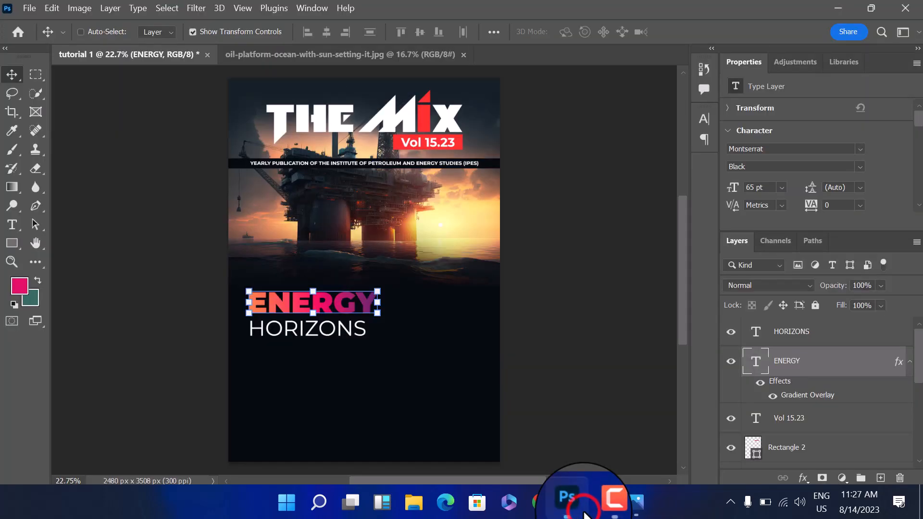
pyautogui.click(17, 244)
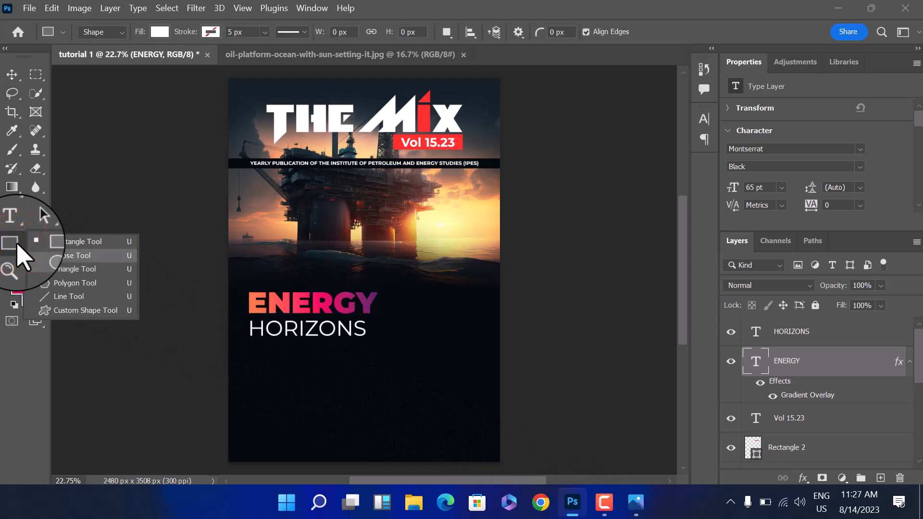
pyautogui.click(46, 257)
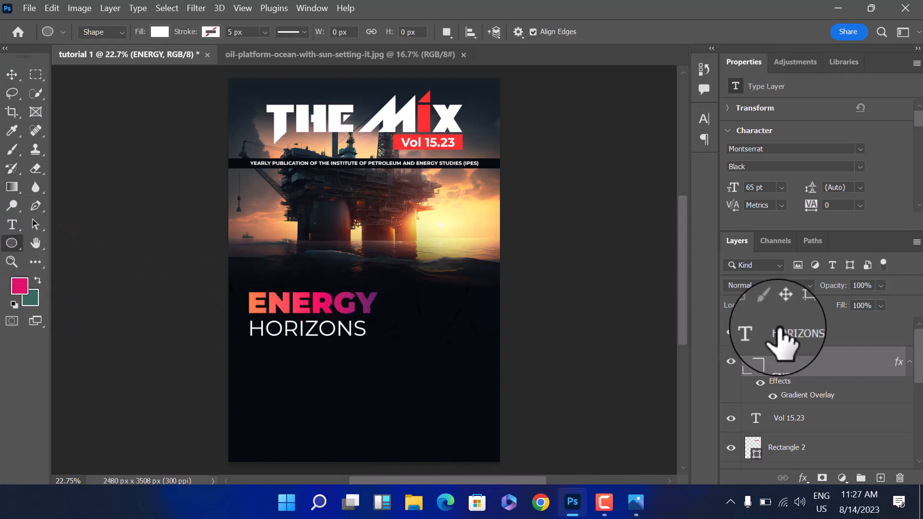
pyautogui.click(830, 332)
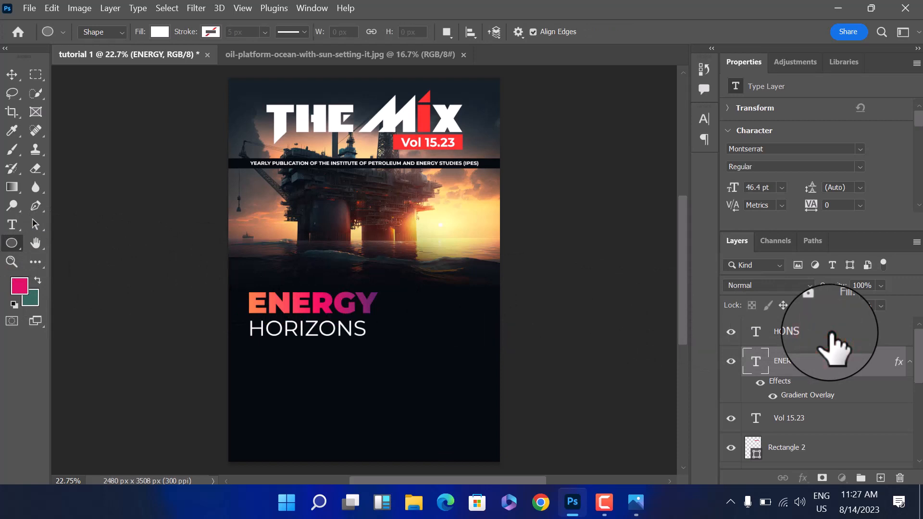
pyautogui.click(832, 337)
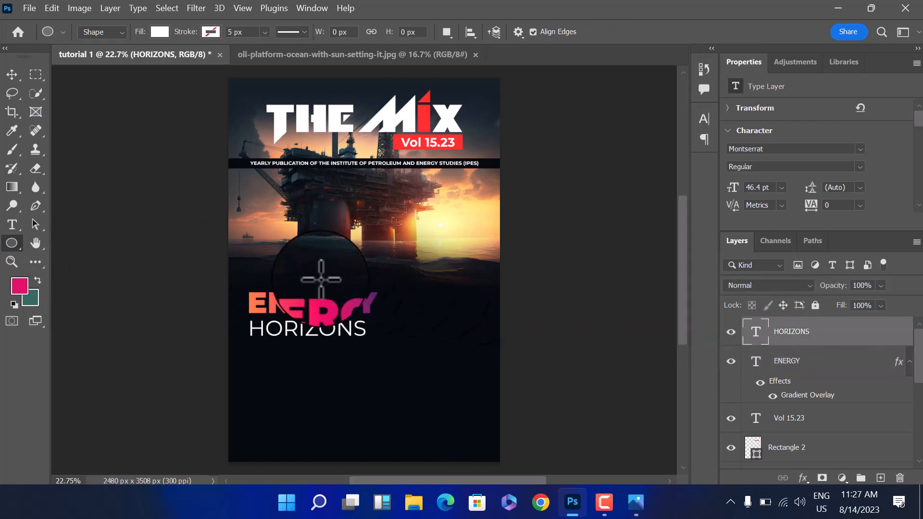
pyautogui.moveTo(321, 278); pyautogui.dragTo(407, 360)
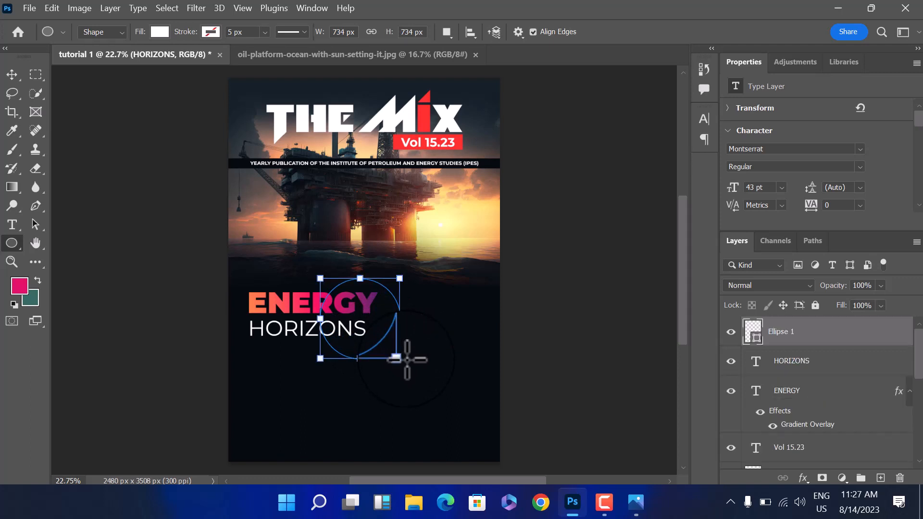
pyautogui.click(11, 74)
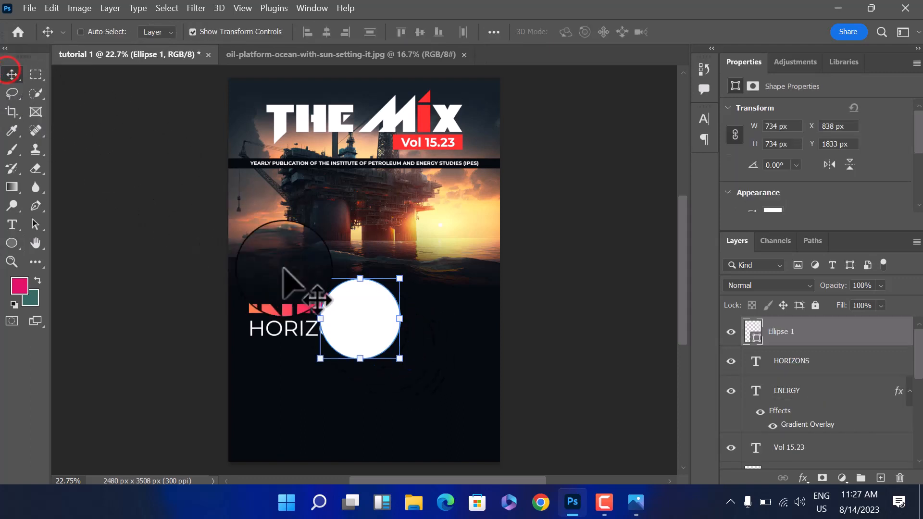
pyautogui.moveTo(361, 319)
pyautogui.mouseDown()
pyautogui.moveTo(363, 330)
pyautogui.moveTo(354, 316)
pyautogui.mouseUp()
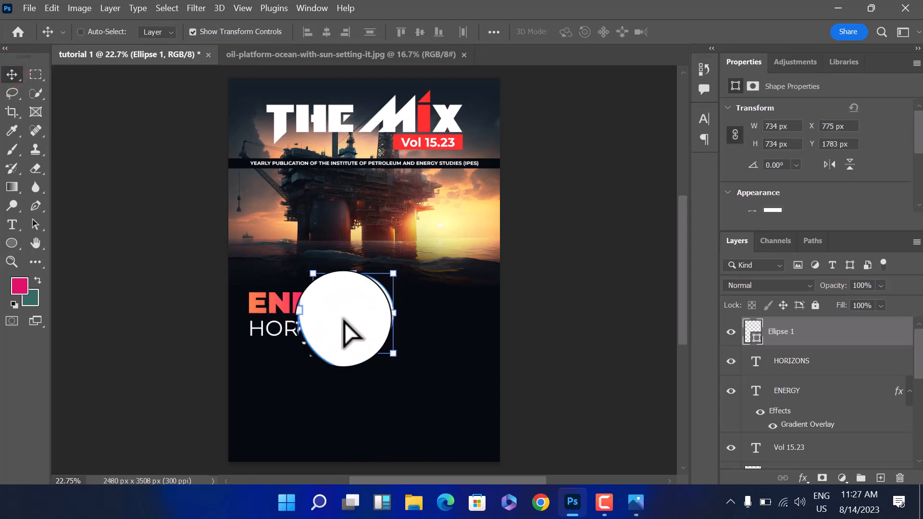
# Remove the circle's fill and give it a pink stroke from the recently used colors, keeping it in Shape mode.
pyautogui.click(8, 246)
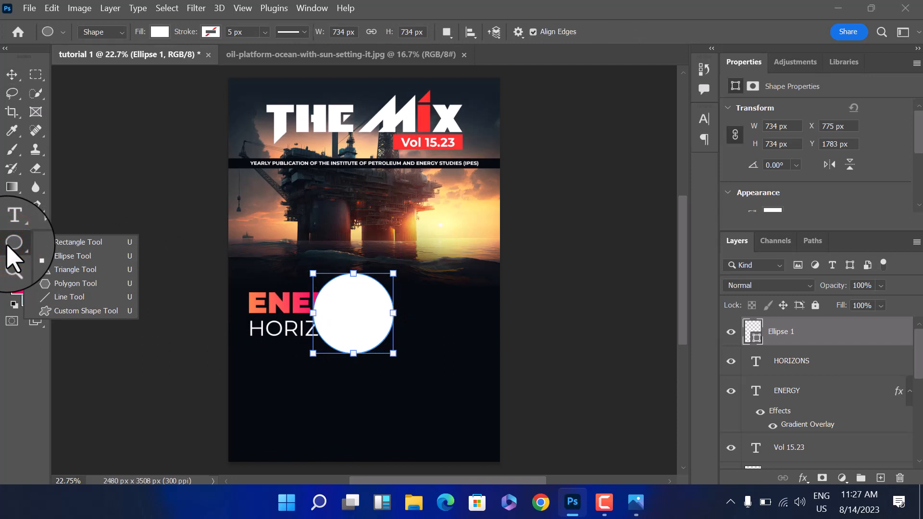
pyautogui.click(96, 32)
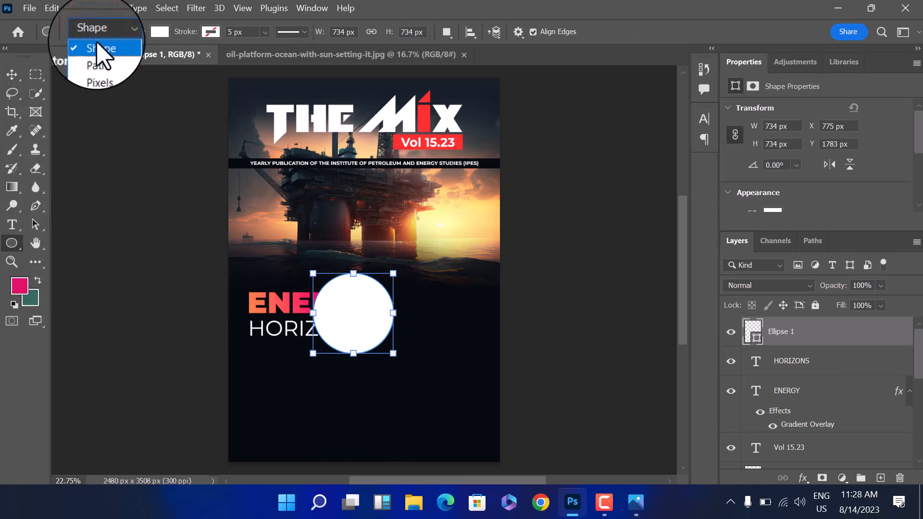
pyautogui.click(99, 48)
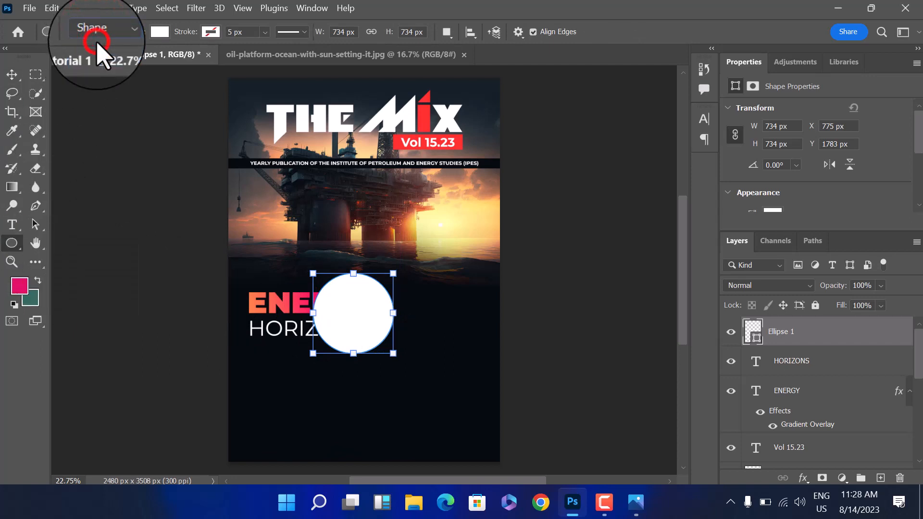
pyautogui.click(166, 32)
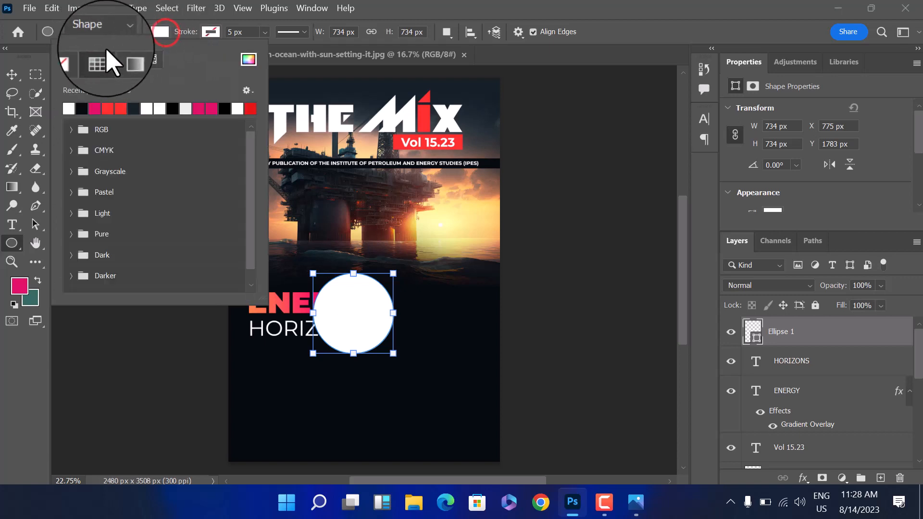
pyautogui.click(75, 59)
pyautogui.click(211, 33)
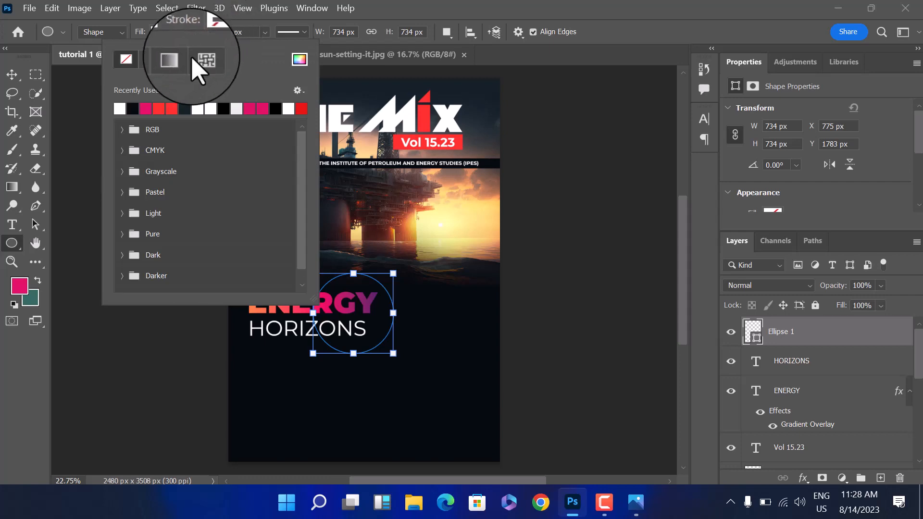
pyautogui.click(147, 110)
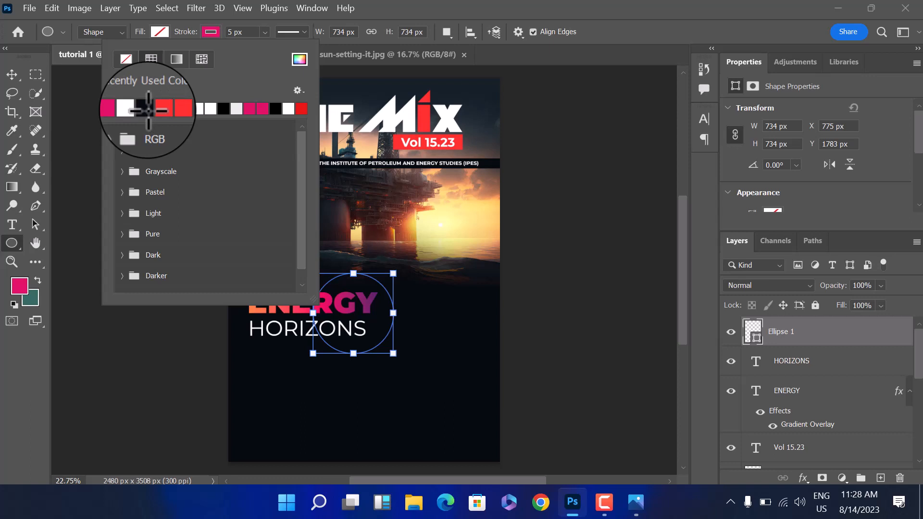
# Thicken the circle's pink stroke to about 42 px.
pyautogui.click(242, 32)
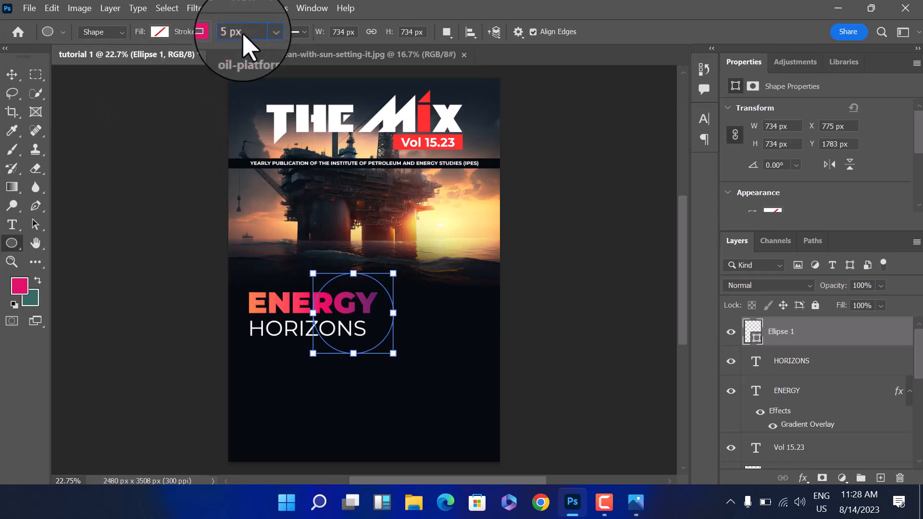
pyautogui.click(265, 32)
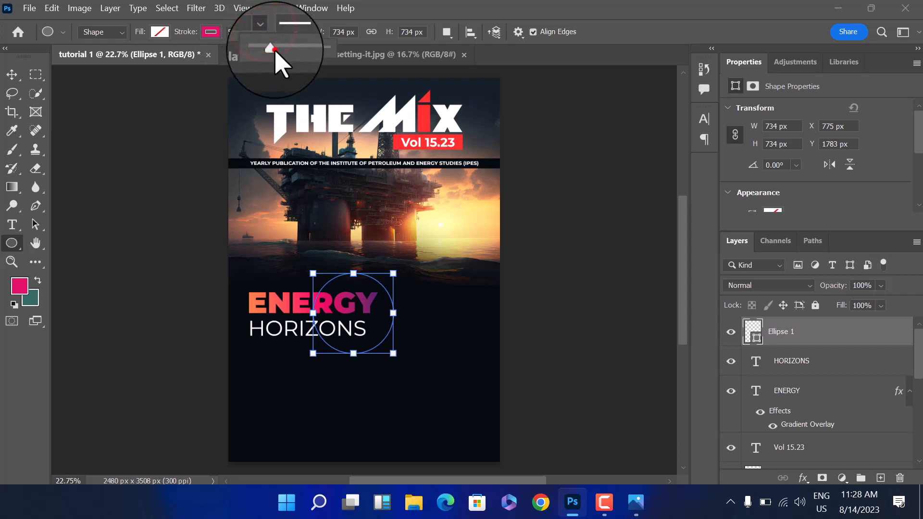
pyautogui.click(277, 48)
pyautogui.moveTo(280, 49); pyautogui.dragTo(283, 50)
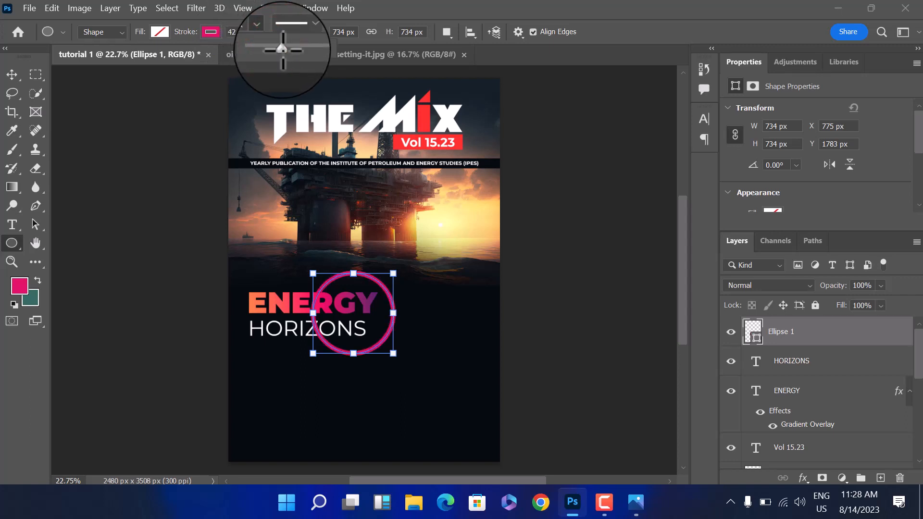
# Comparing with the reference cover, thin the circle's pink stroke to 34.70 px.
pyautogui.click(12, 75)
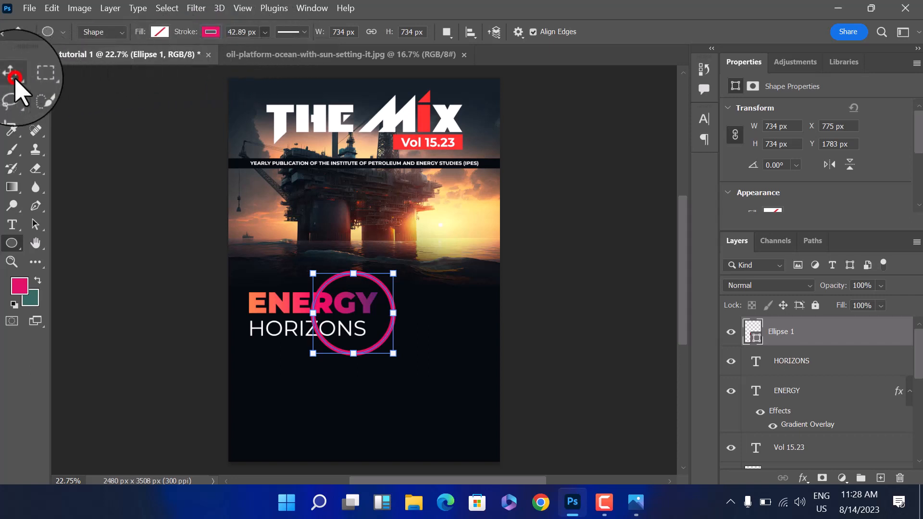
pyautogui.click(434, 345)
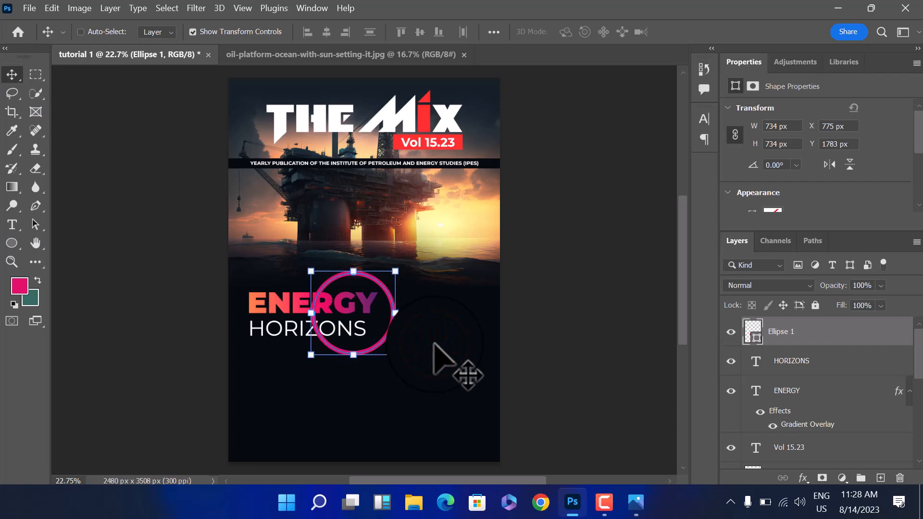
pyautogui.click(636, 502)
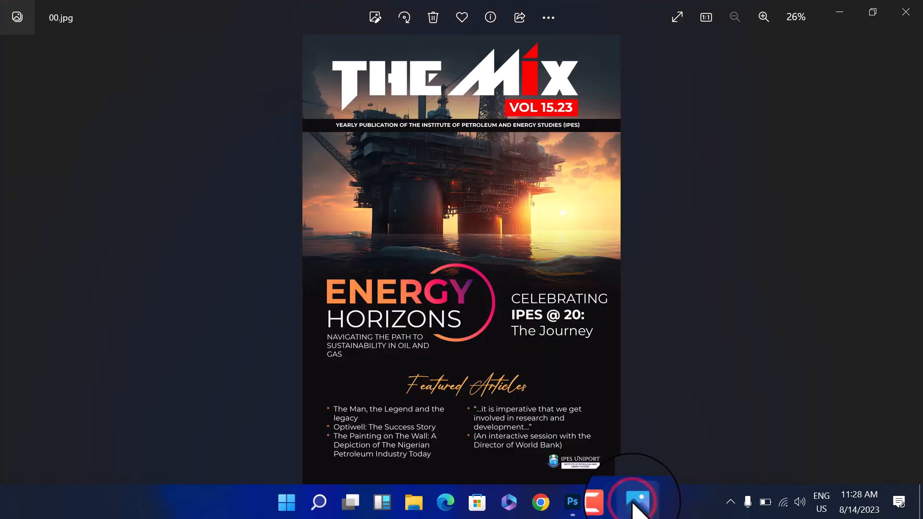
pyautogui.click(636, 502)
pyautogui.click(422, 389)
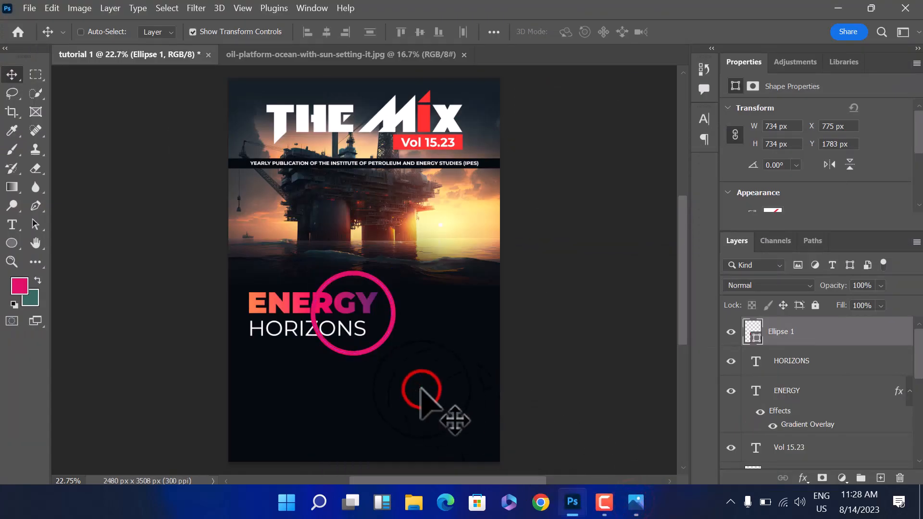
pyautogui.click(14, 243)
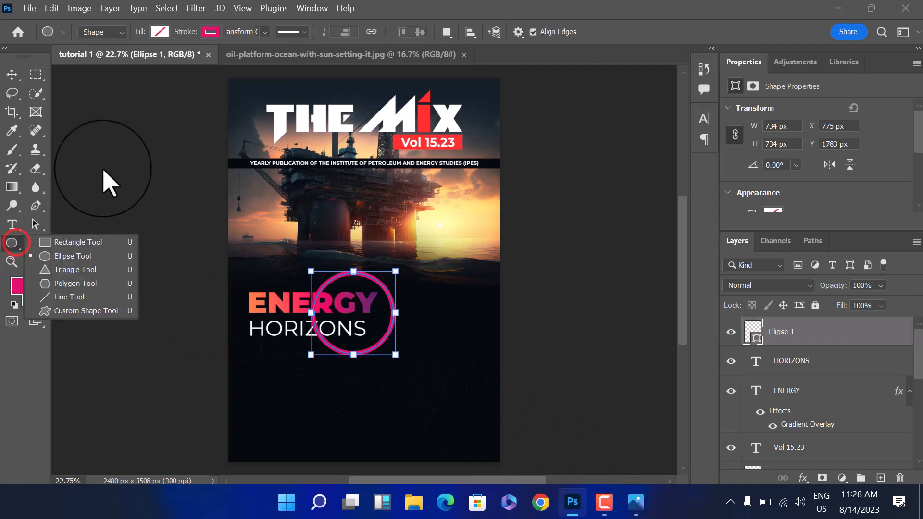
pyautogui.click(260, 26)
pyautogui.moveTo(274, 47); pyautogui.dragTo(272, 49)
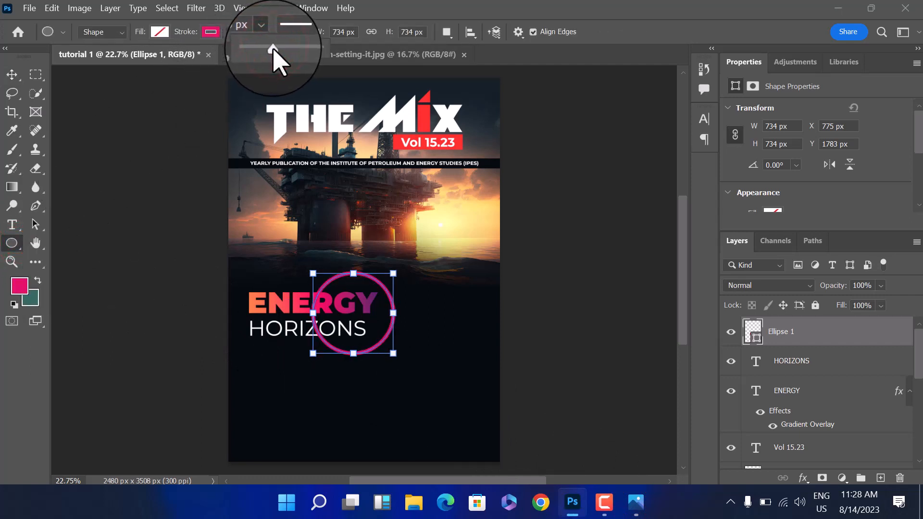
pyautogui.click(12, 74)
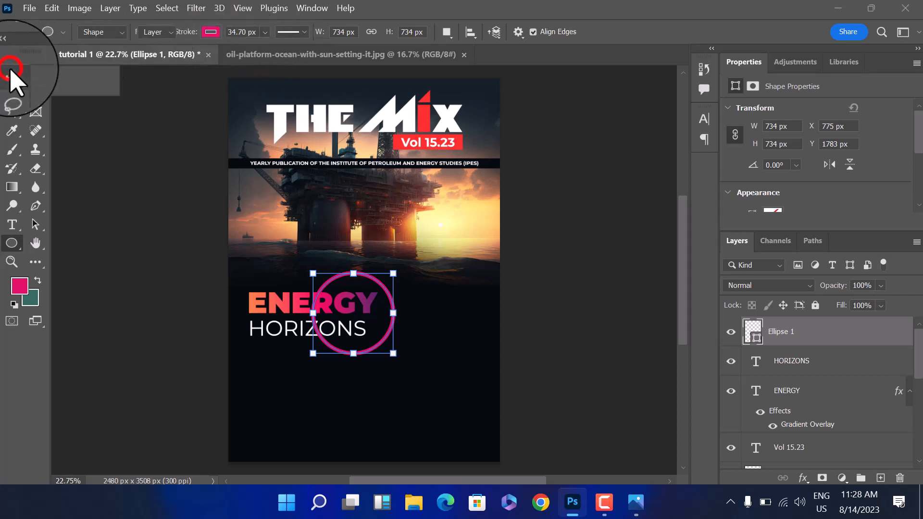
pyautogui.click(268, 393)
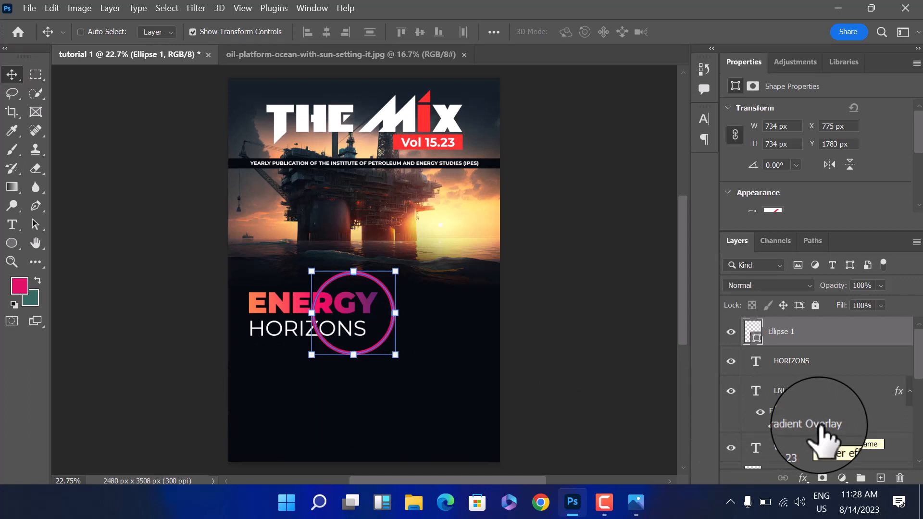
# Give the Ellipse 1 ring the same orange-to-purple Gradient Overlay as ENERGY, linear at an 11° angle and 150% scale.
pyautogui.moveTo(823, 435); pyautogui.dragTo(818, 350)
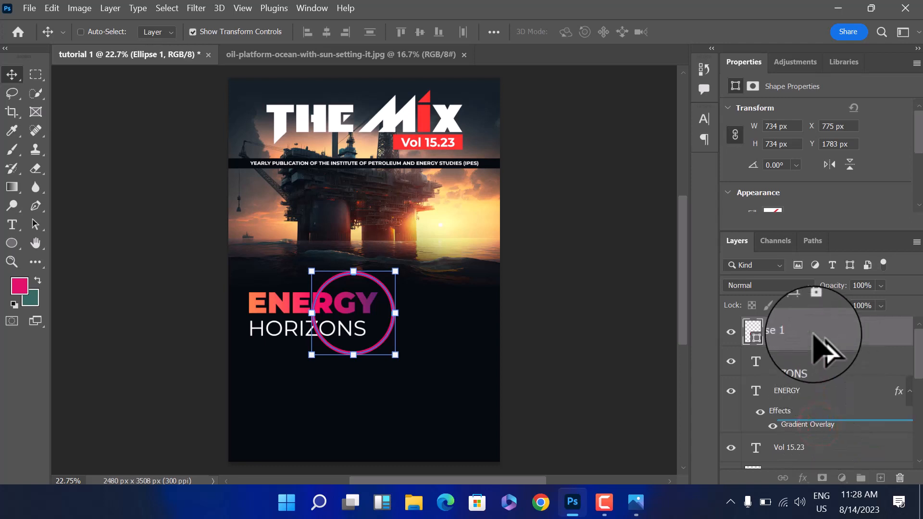
pyautogui.click(477, 373)
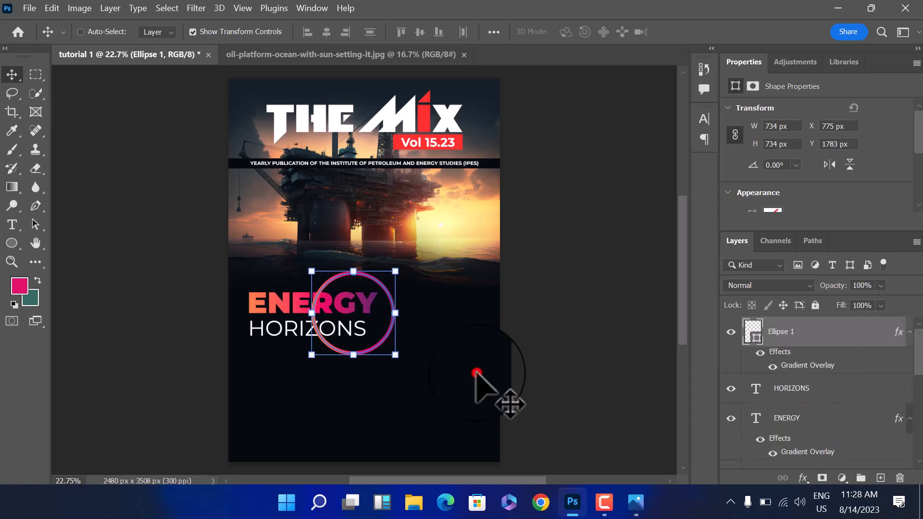
pyautogui.hotkey('ctrl', 'z')
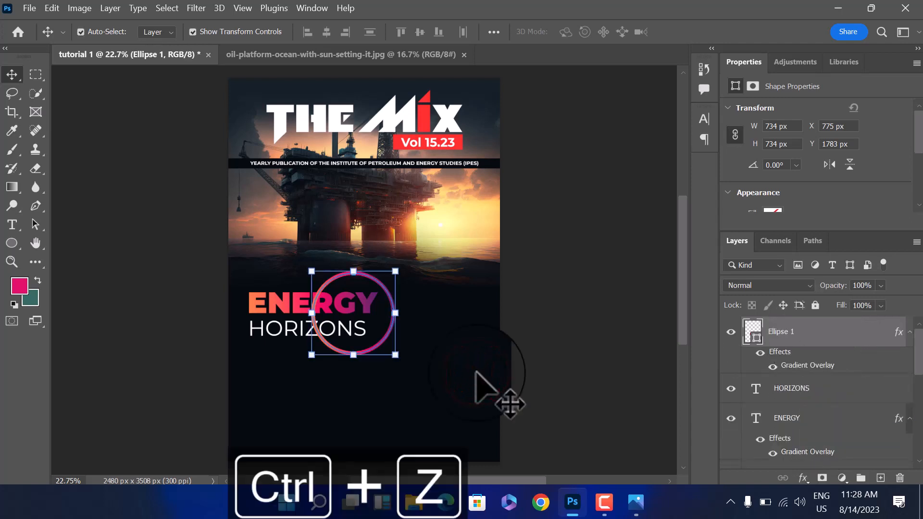
pyautogui.click(803, 478)
pyautogui.click(829, 425)
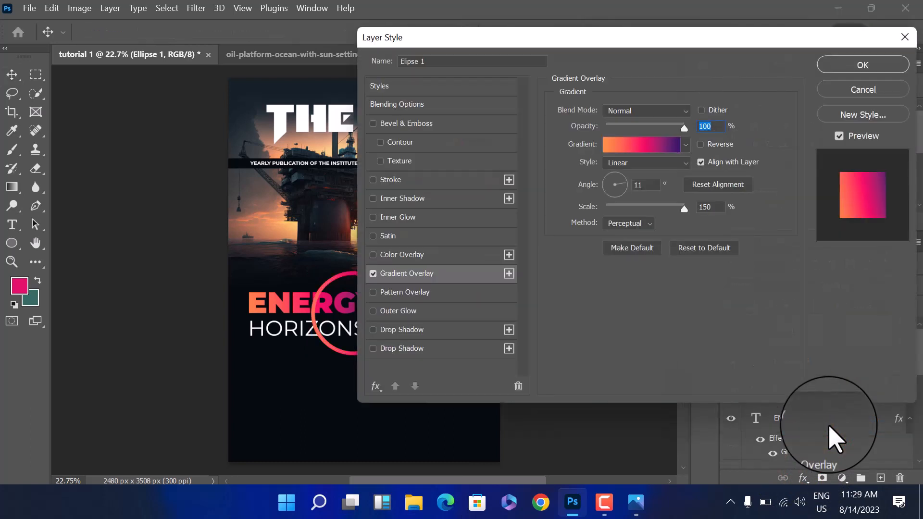
pyautogui.click(863, 65)
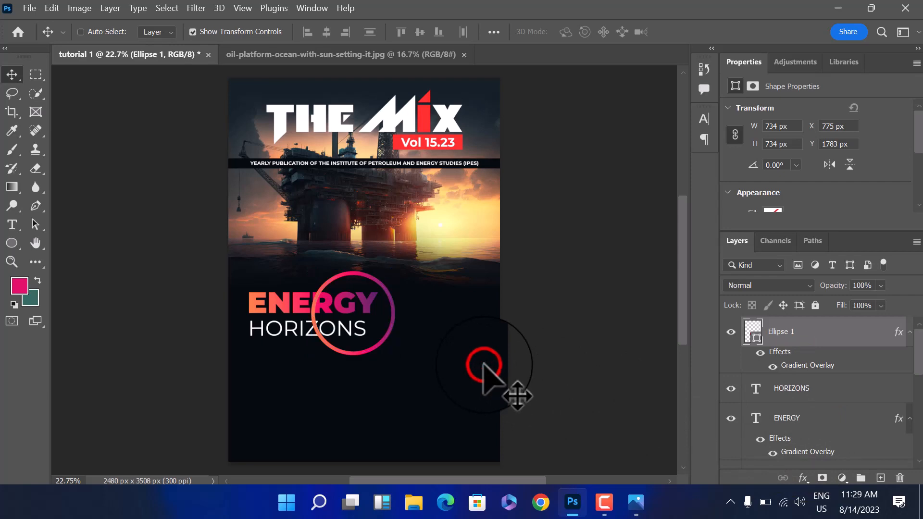
# Check in the reference cover how the ring opens around the heading, and take up the Rectangular Marquee tool.
pyautogui.click(636, 502)
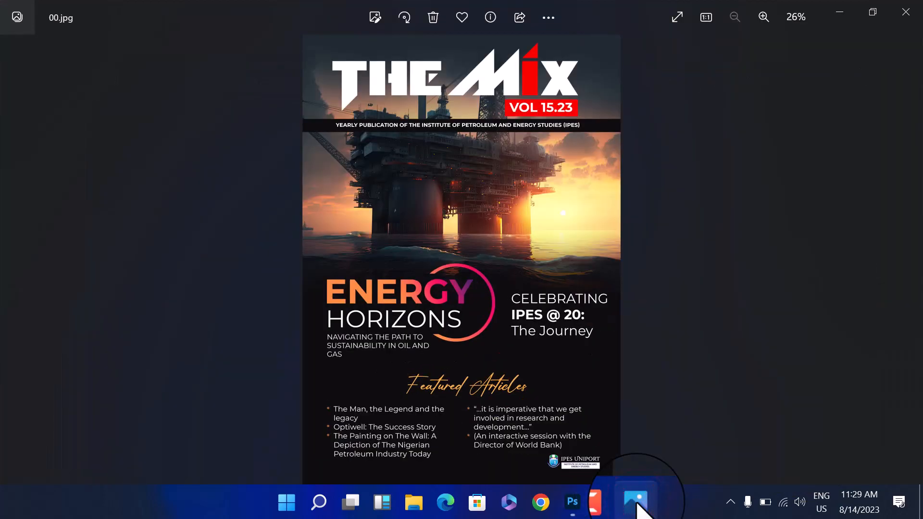
pyautogui.click(575, 501)
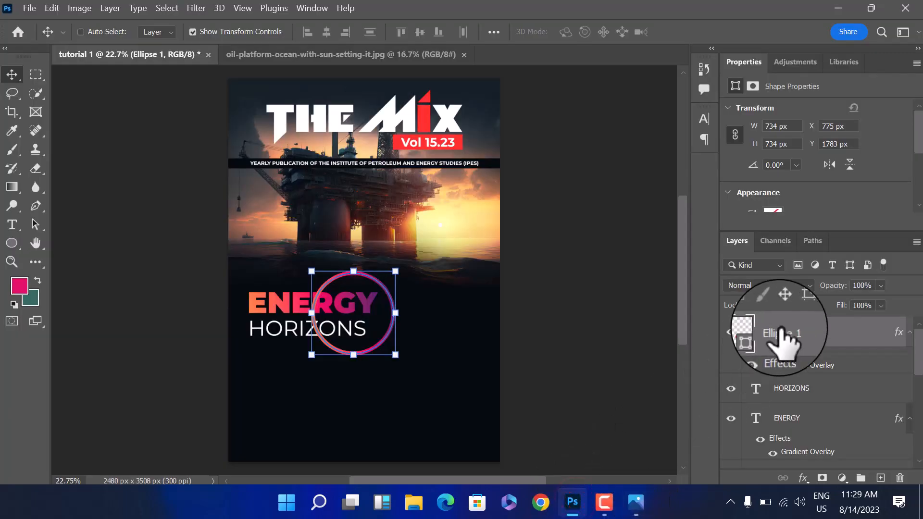
pyautogui.click(35, 74)
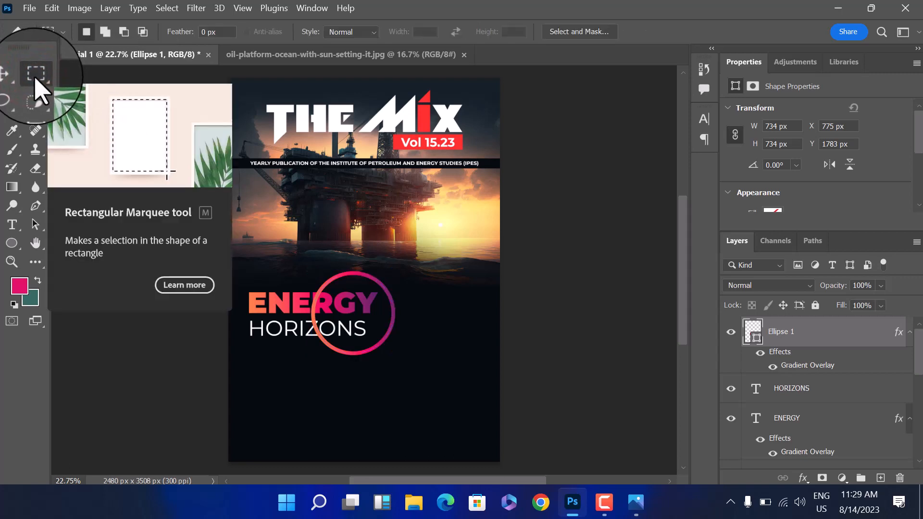
pyautogui.rightClick(35, 78)
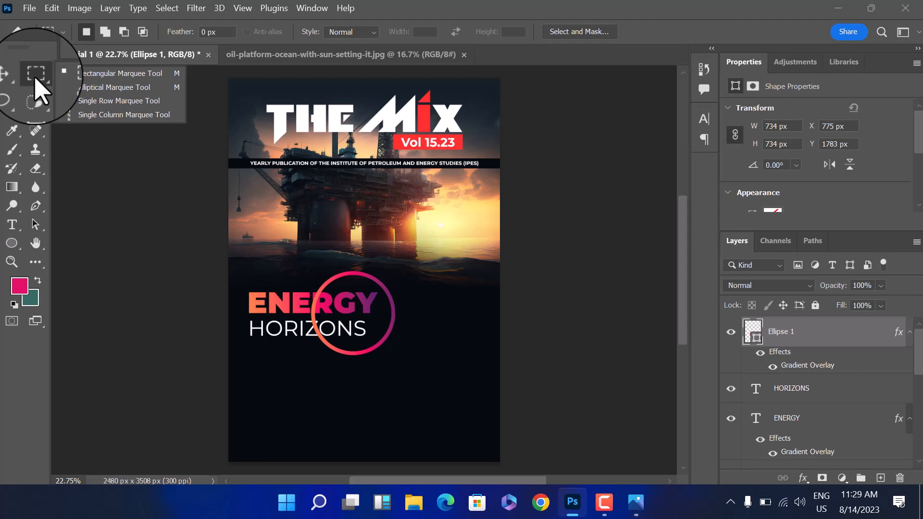
pyautogui.click(36, 78)
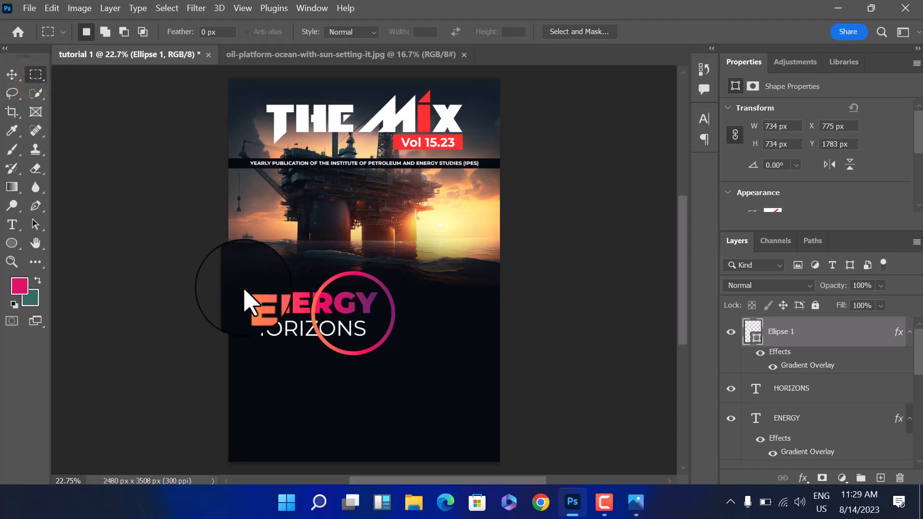
pyautogui.moveTo(244, 288); pyautogui.dragTo(359, 343)
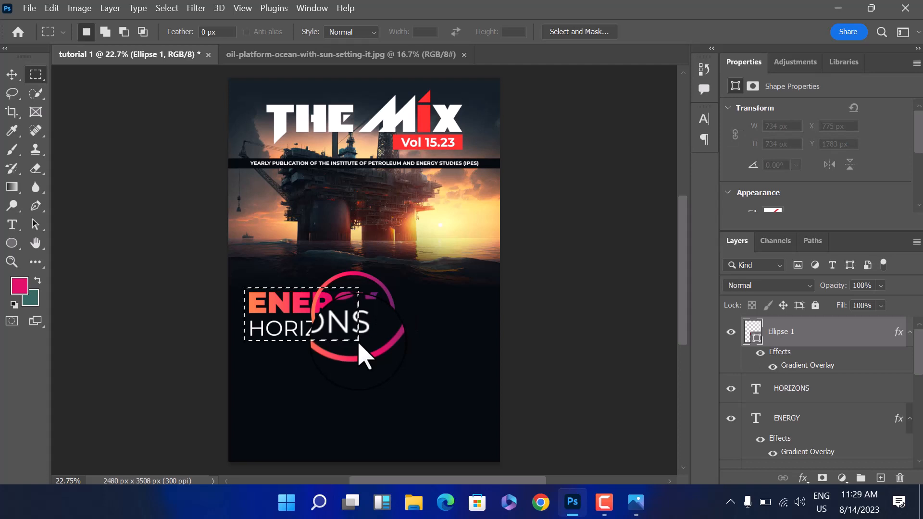
pyautogui.moveTo(359, 343); pyautogui.dragTo(323, 302)
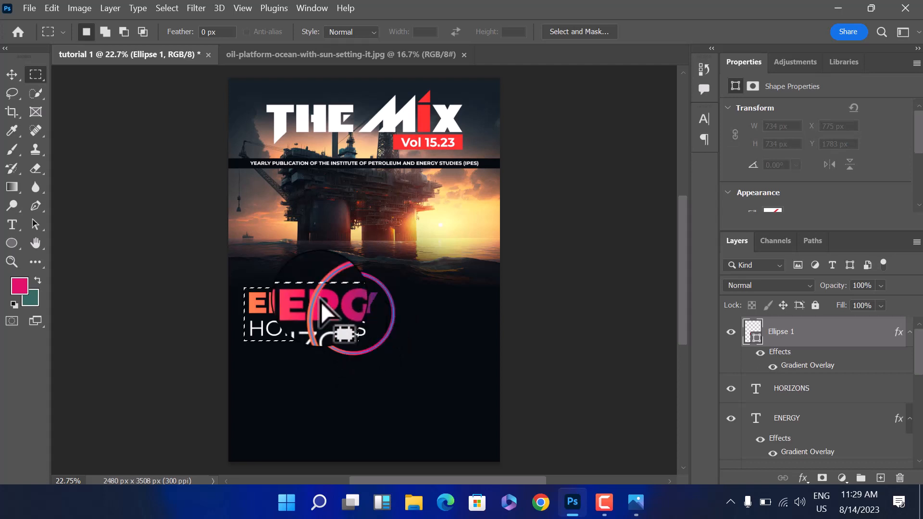
pyautogui.hotkey('ctrl', 'd')
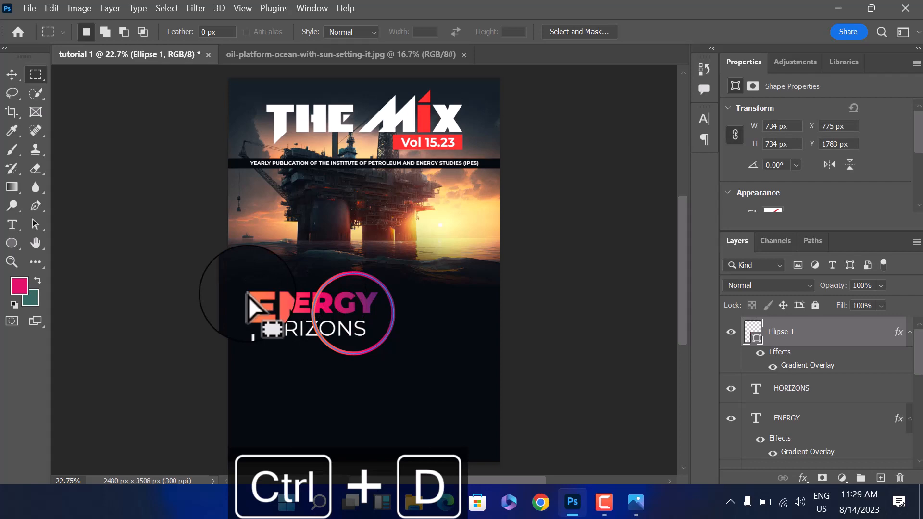
# Following the reference, select an area of about 896 × 538 px over the heading and the ring's left side, and try to delete the ring there.
pyautogui.click(636, 502)
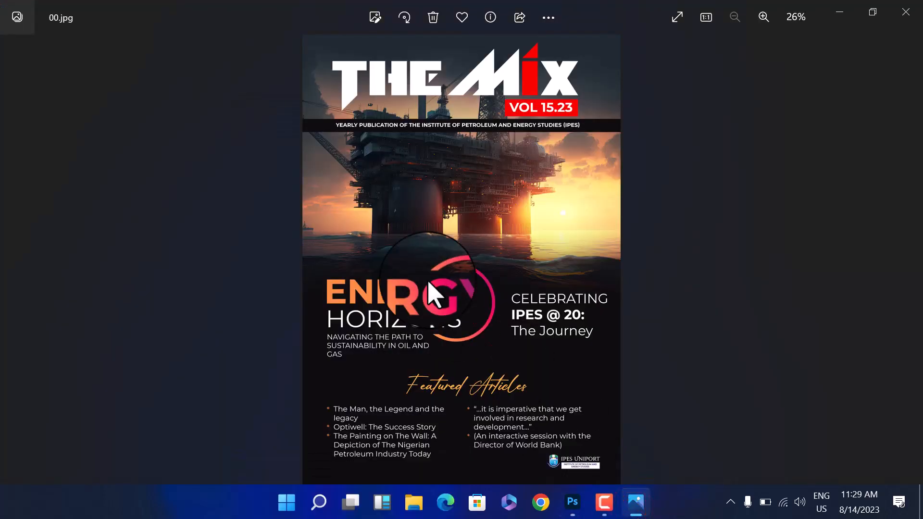
pyautogui.click(572, 502)
pyautogui.click(245, 287)
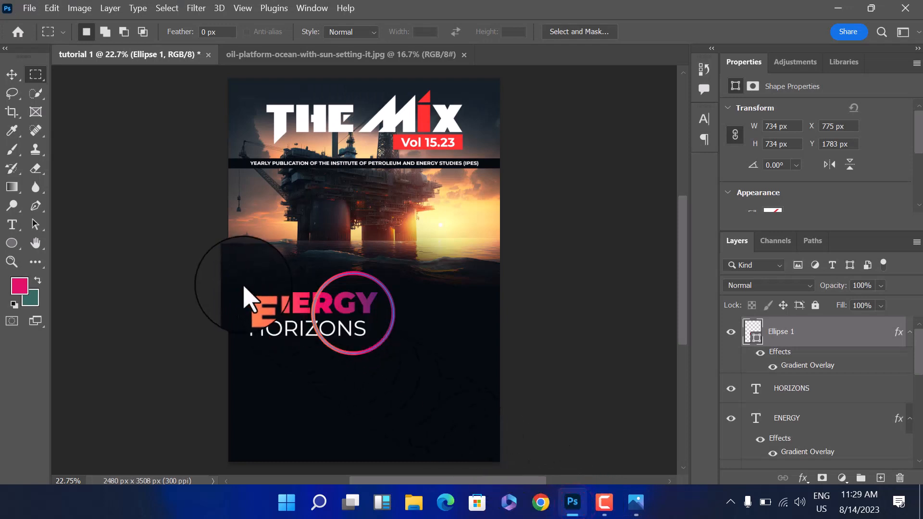
pyautogui.moveTo(244, 288); pyautogui.dragTo(341, 344)
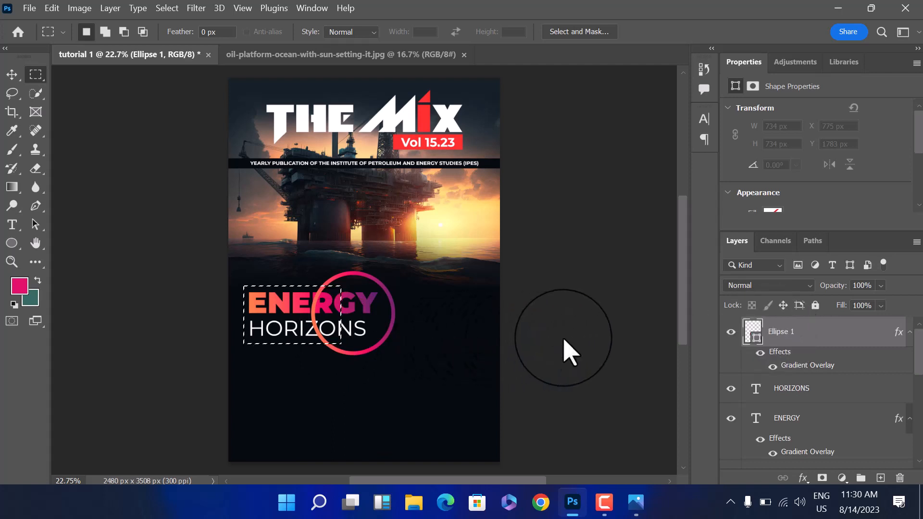
pyautogui.press('Delete')
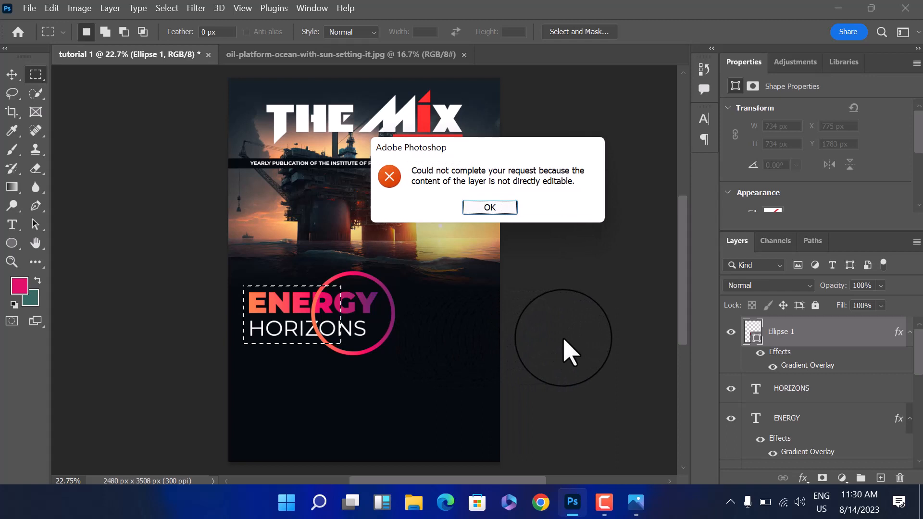
pyautogui.click(492, 211)
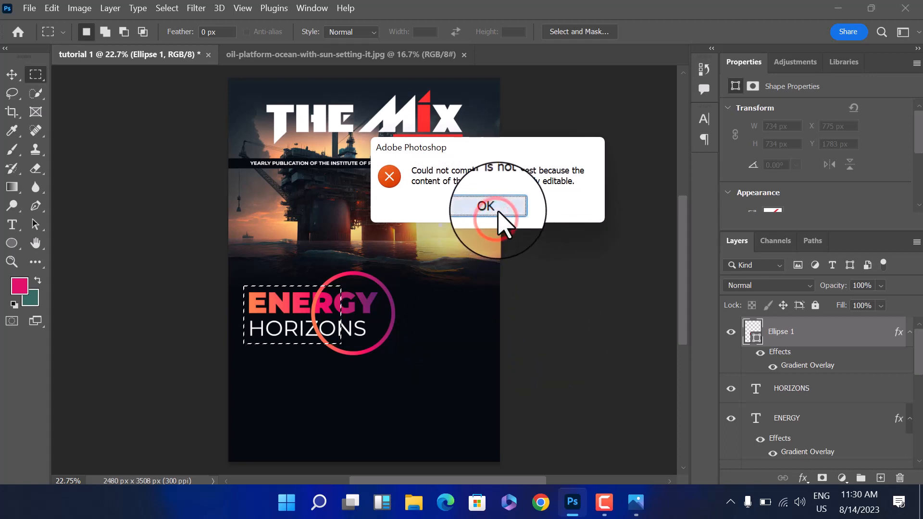
# Rasterize the Ellipse 1 layer, delete the part of the ring inside the selection, and deselect.
pyautogui.rightClick(804, 336)
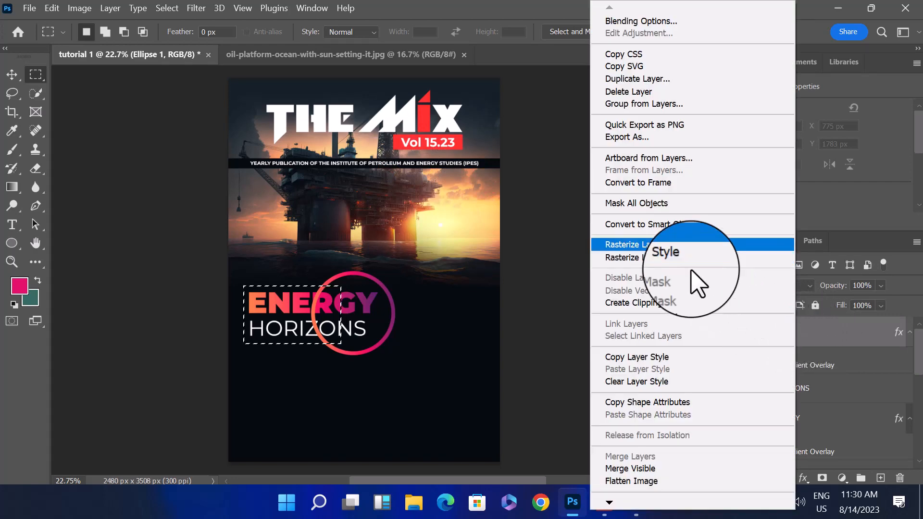
pyautogui.click(645, 244)
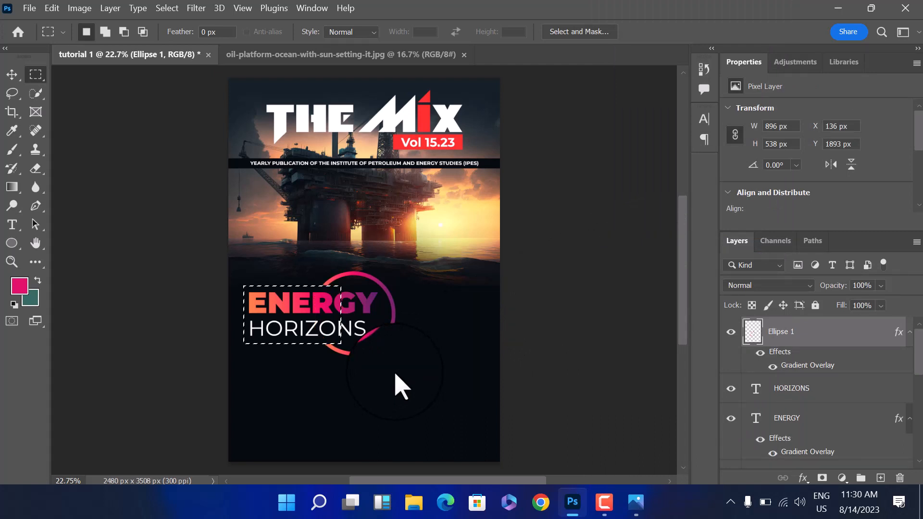
pyautogui.hotkey('ctrl', 'd')
# Following the reference cover, shift the open ring slightly right to about X 926, Y 1765 px.
pyautogui.click(635, 503)
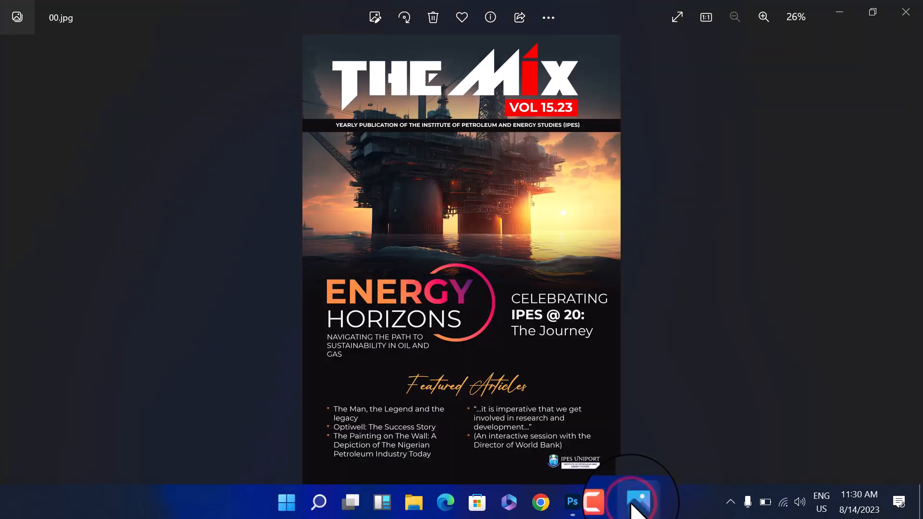
pyautogui.click(634, 502)
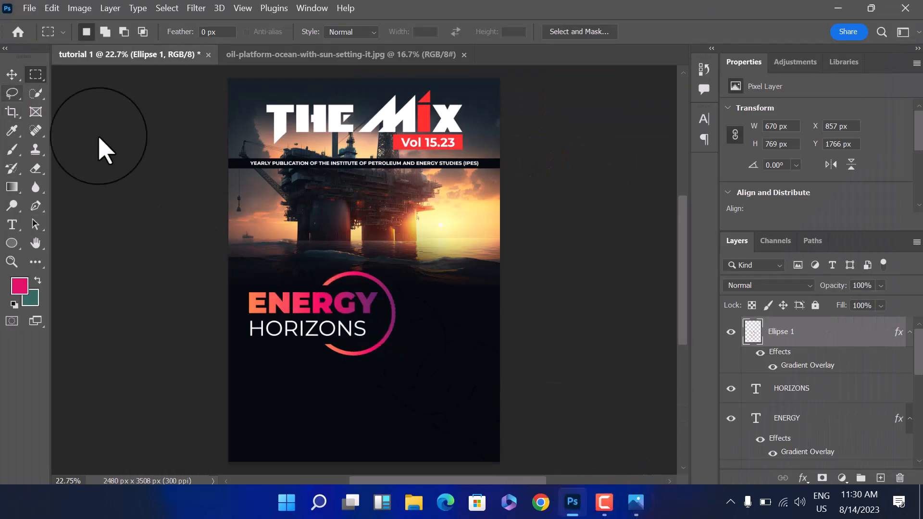
pyautogui.click(11, 74)
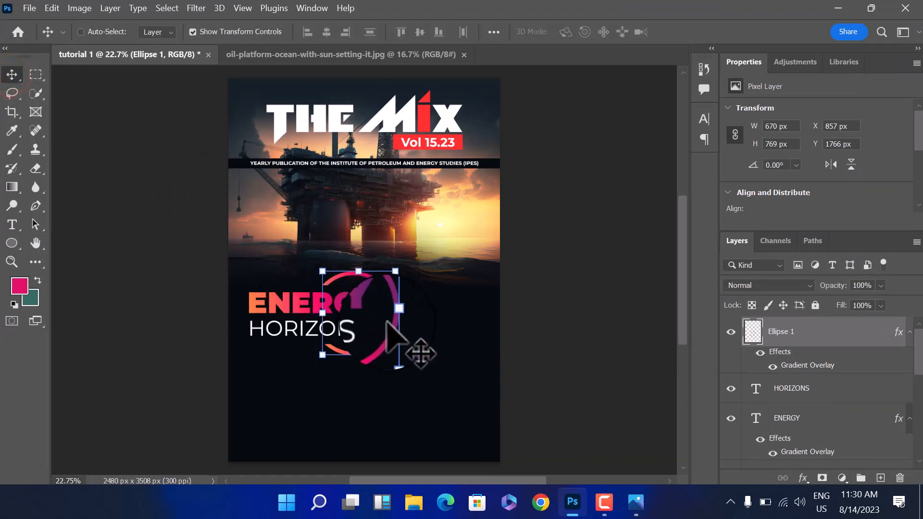
pyautogui.moveTo(387, 322); pyautogui.dragTo(397, 326)
# Check the tagline under the heading in the reference cover 00.jpg, and start a new text layer just below HORIZONS.
pyautogui.click(635, 502)
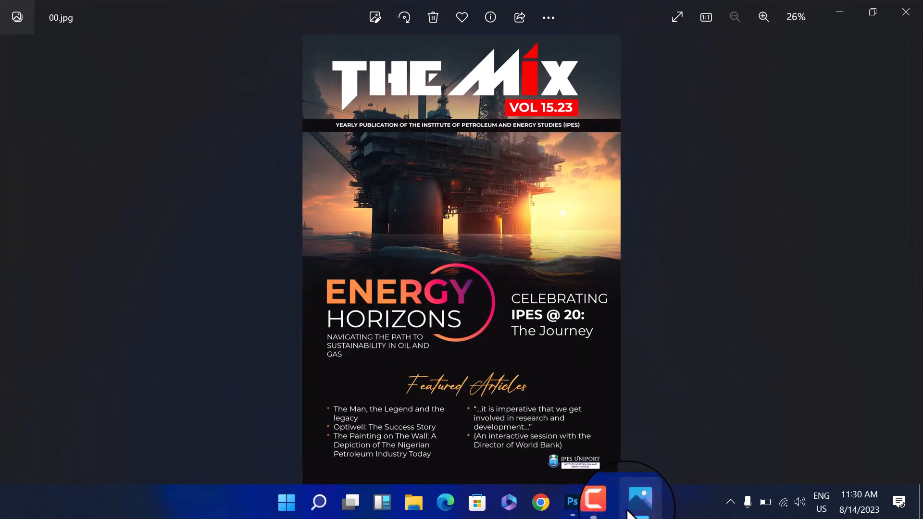
pyautogui.click(631, 513)
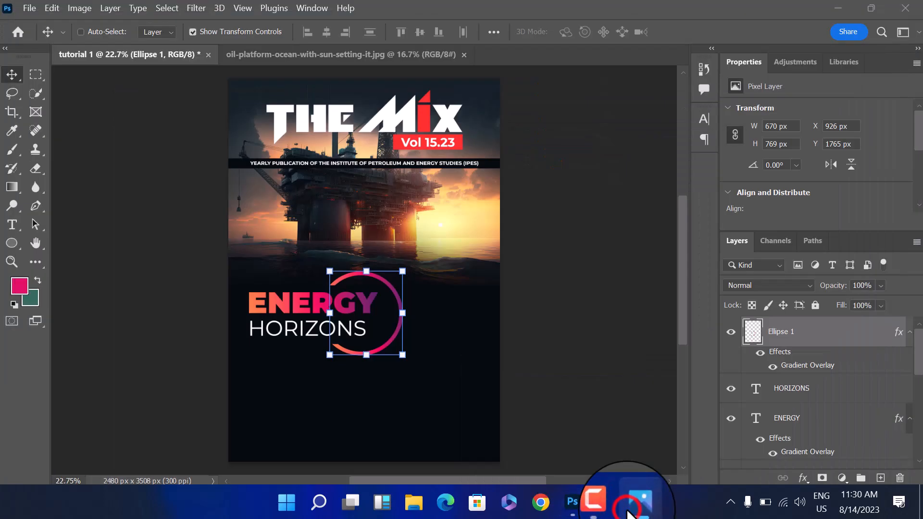
pyautogui.click(12, 227)
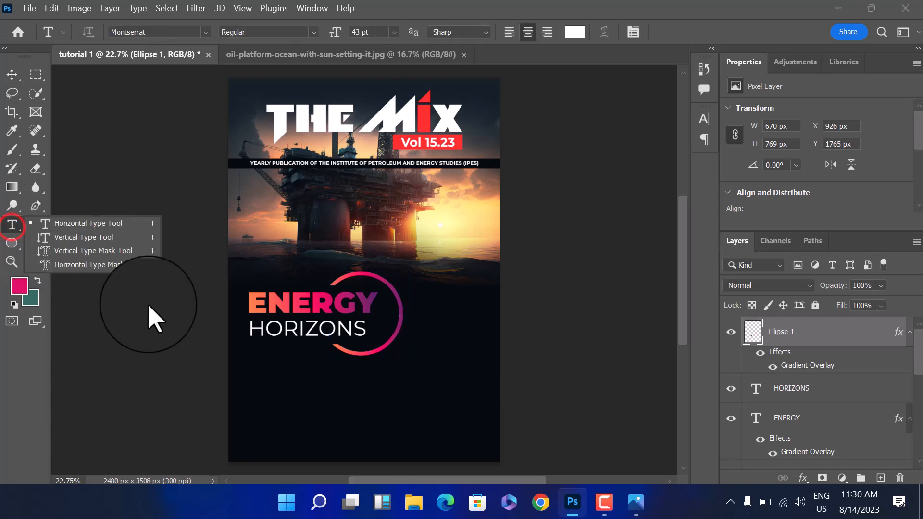
pyautogui.click(255, 358)
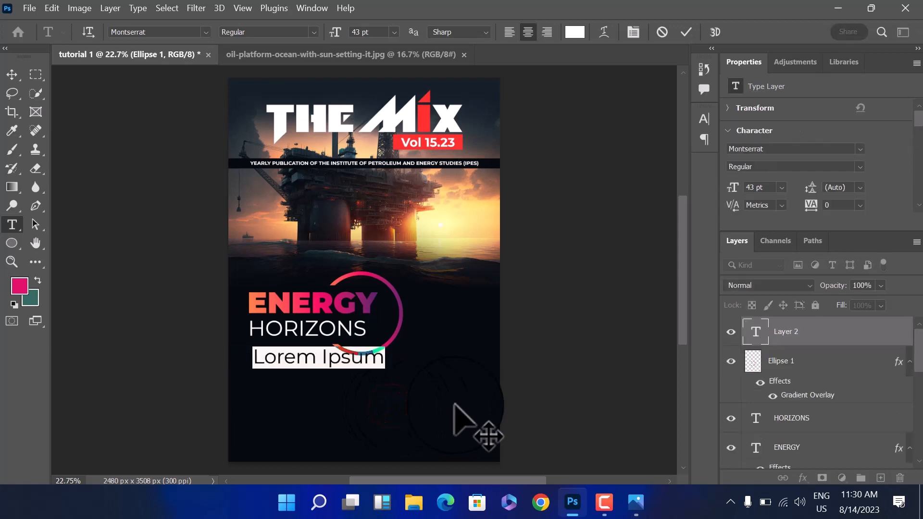
pyautogui.click(636, 503)
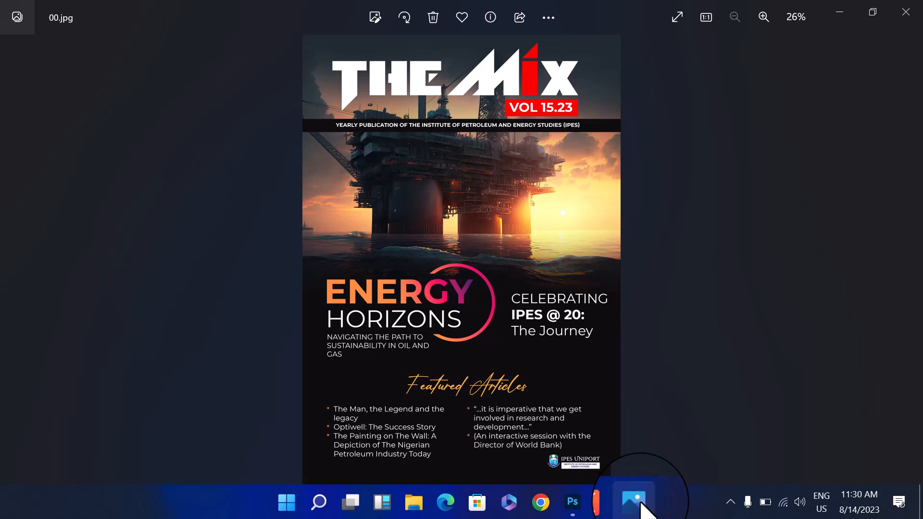
pyautogui.click(636, 503)
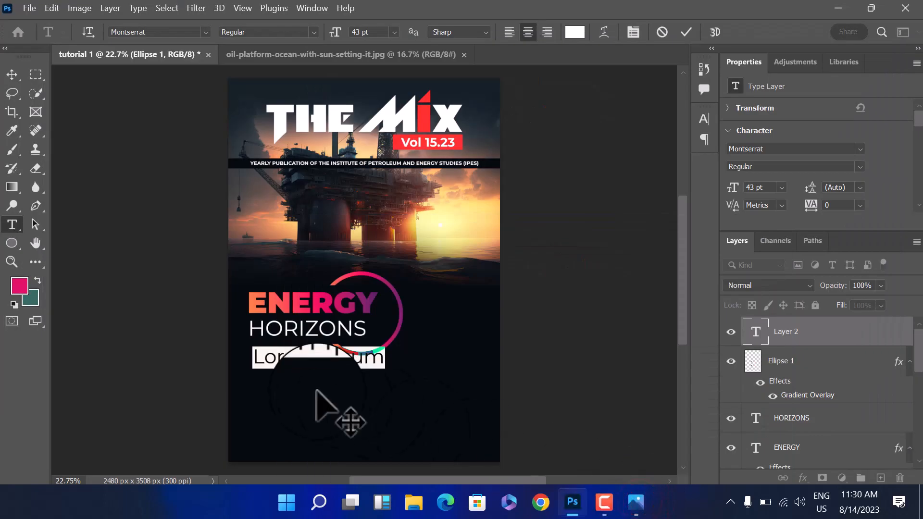
# Write the tagline on three lines: "NAVIGATING THE PATH", "IN SUSTAINABILITY INE" and "OIL AND GAS".
pyautogui.write('NAVIGATIN')
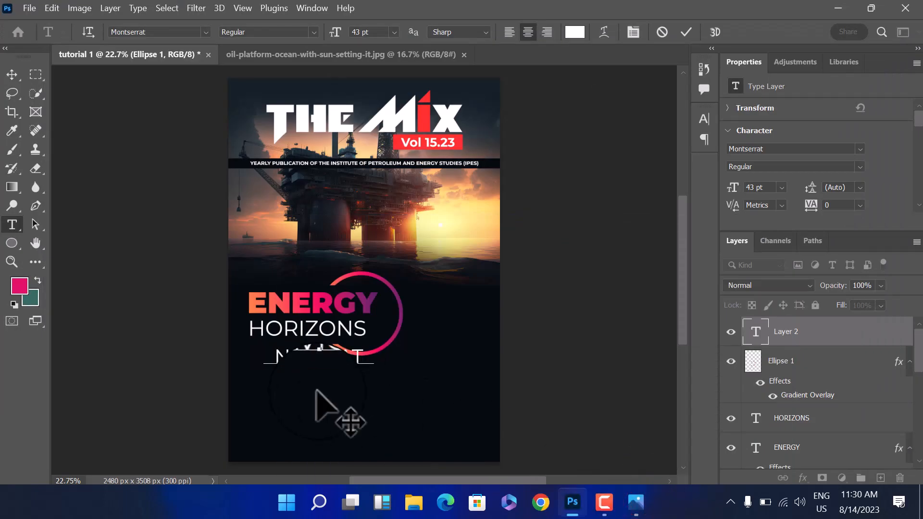
pyautogui.write('G THE ')
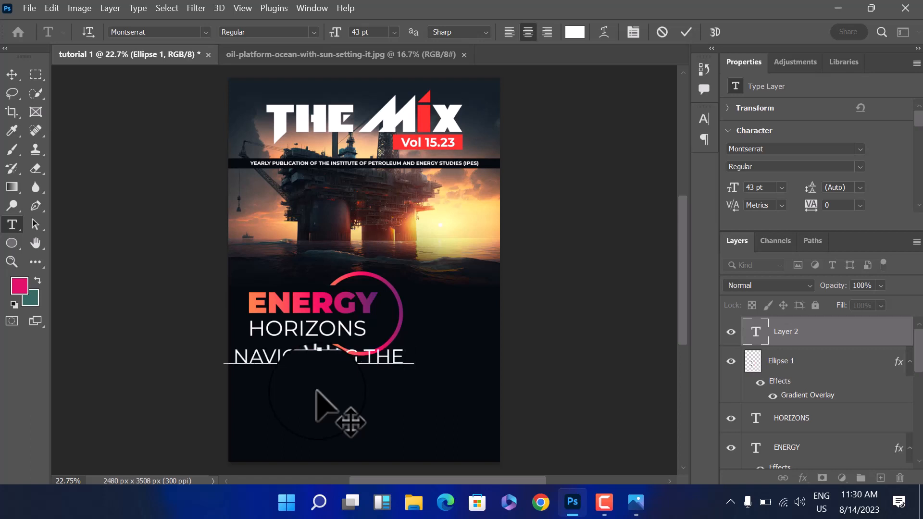
pyautogui.write('PAH')
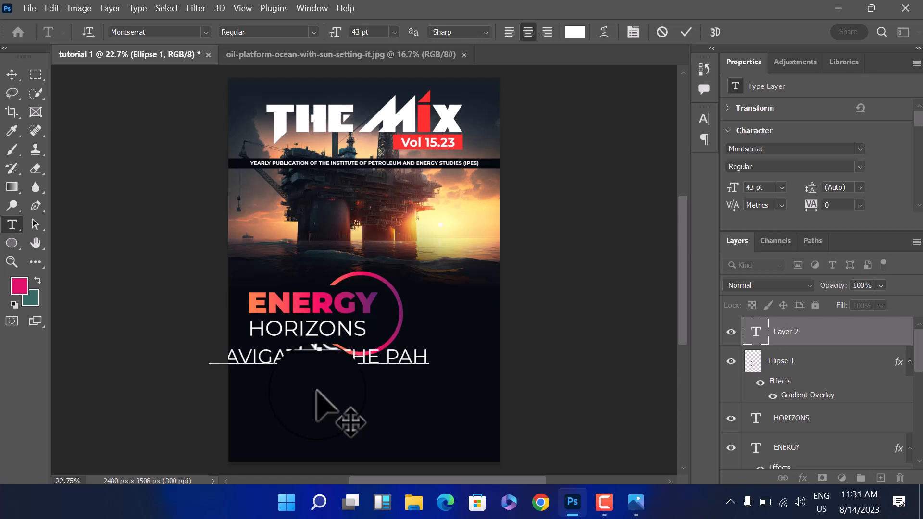
pyautogui.press('BackSpace')
pyautogui.write('TH')
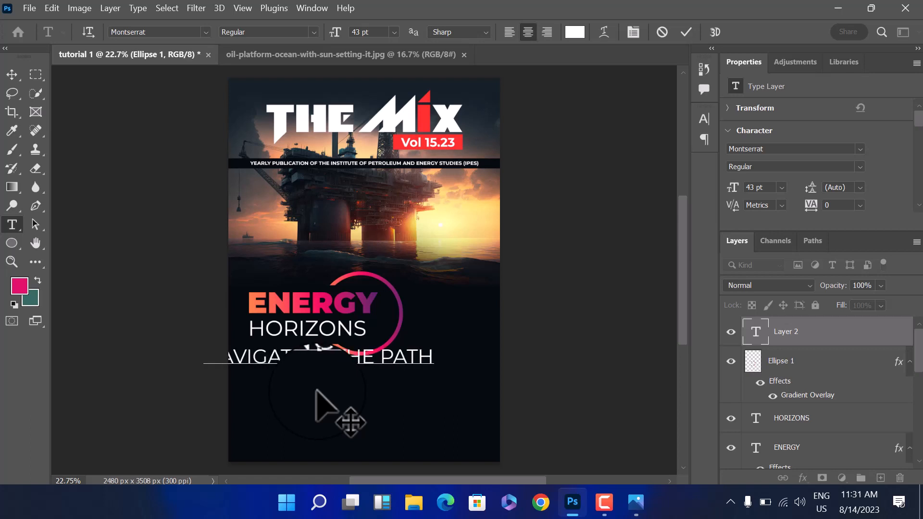
pyautogui.write('IN SU')
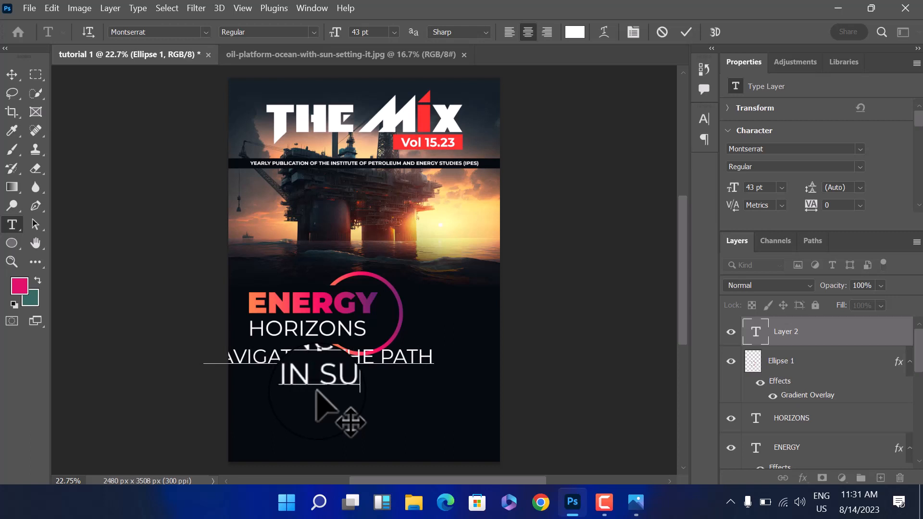
pyautogui.write('STAINAB')
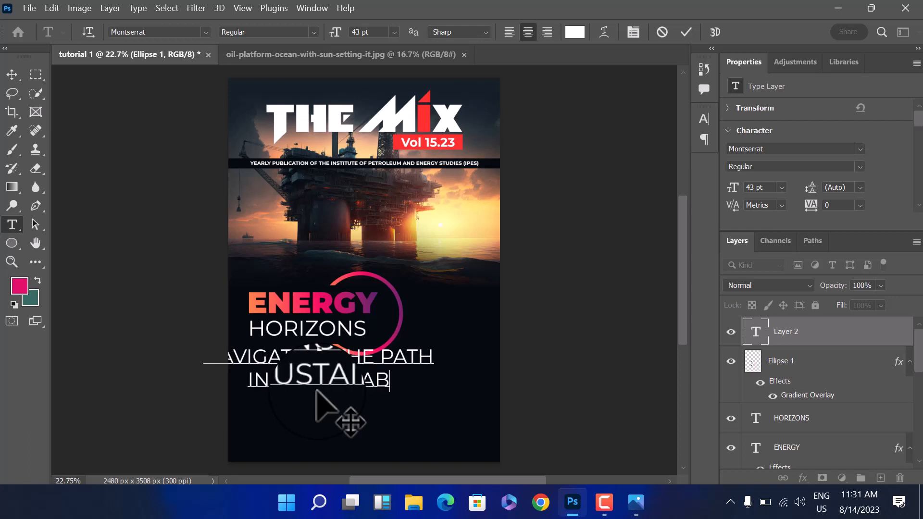
pyautogui.write('ILITY')
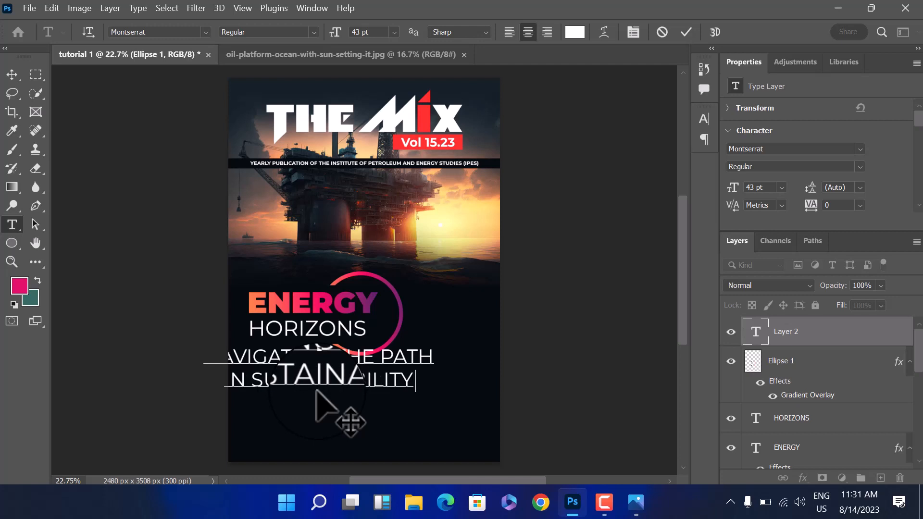
pyautogui.write(' INE')
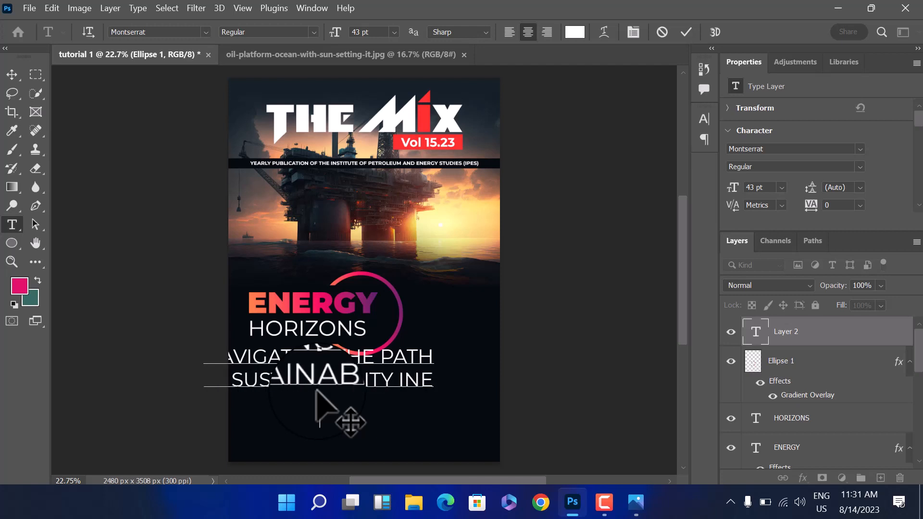
pyautogui.write('CLEAN AND A')
pyautogui.write('S')
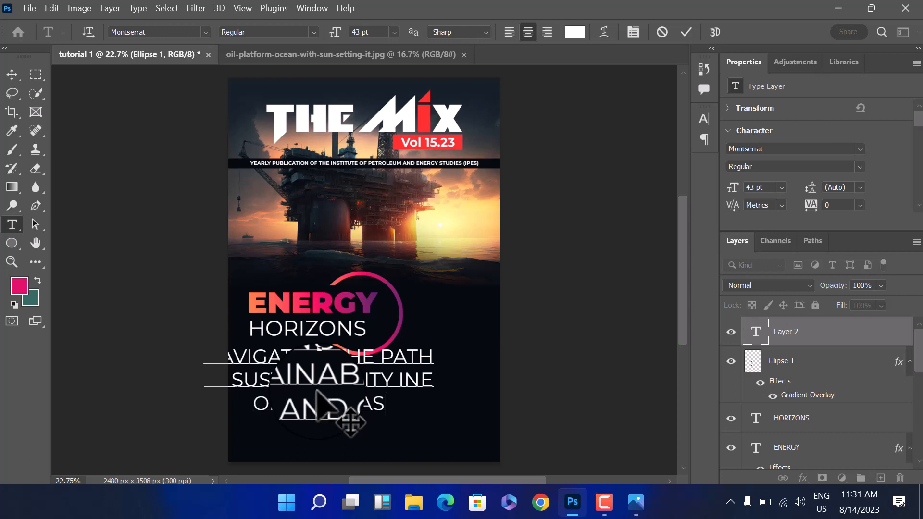
# Left-align the whole tagline and reduce its font size to 16 pt.
pyautogui.hotkey('ctrl', 'a')
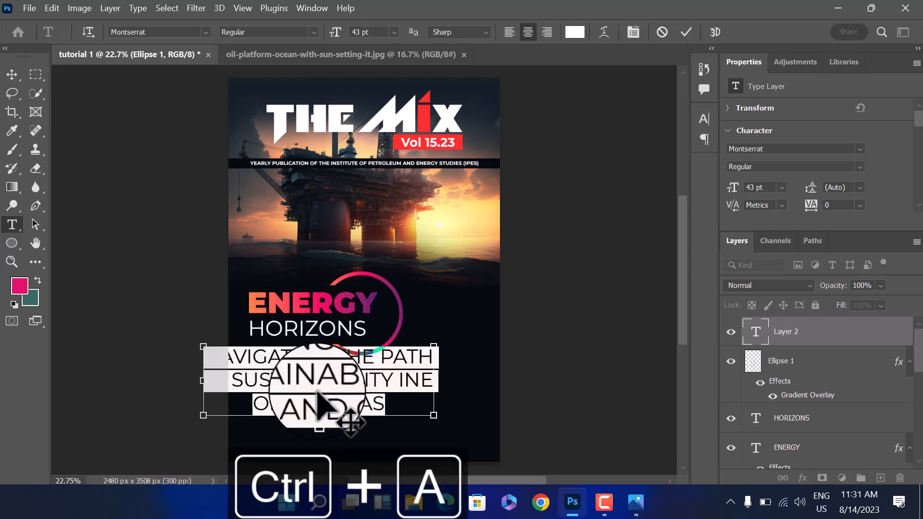
pyautogui.click(509, 32)
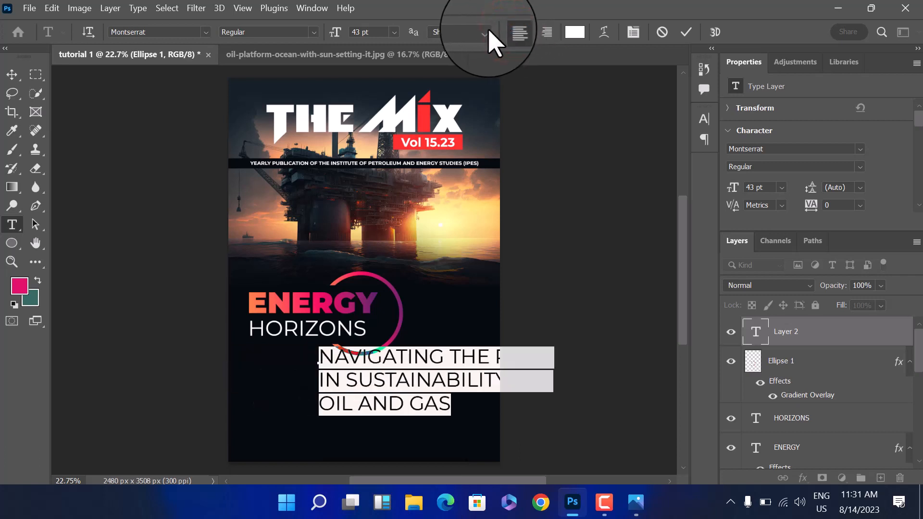
pyautogui.moveTo(336, 36); pyautogui.dragTo(463, 342)
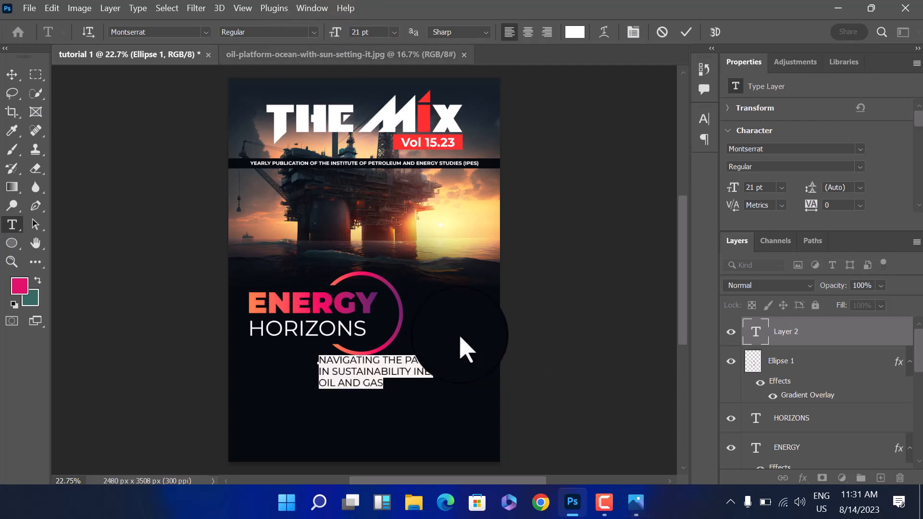
pyautogui.moveTo(337, 34); pyautogui.dragTo(374, 163)
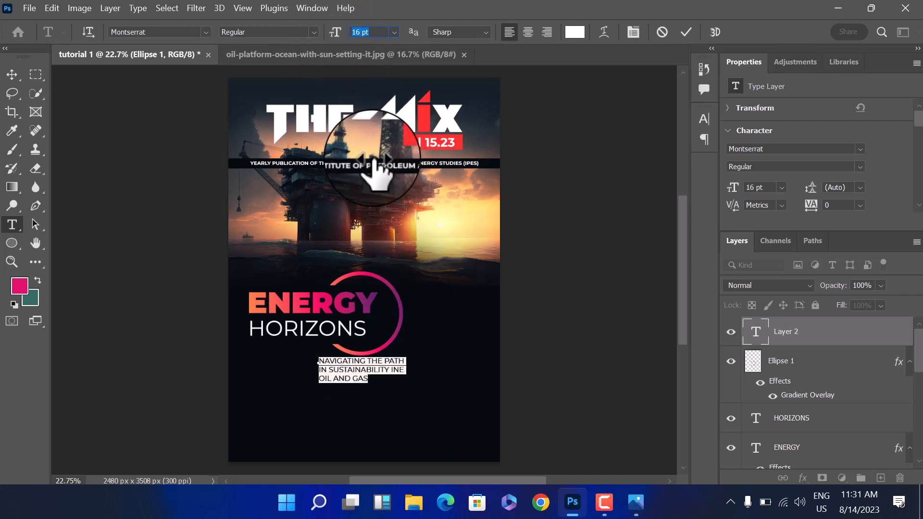
# Move the tagline directly under the start of HORIZONS and set its font size to 14 pt.
pyautogui.moveTo(446, 385); pyautogui.dragTo(381, 376)
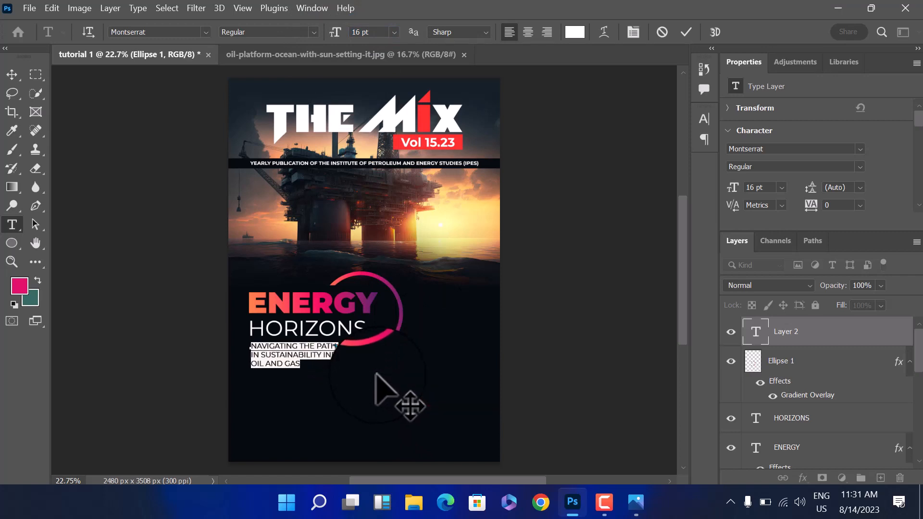
pyautogui.click(397, 32)
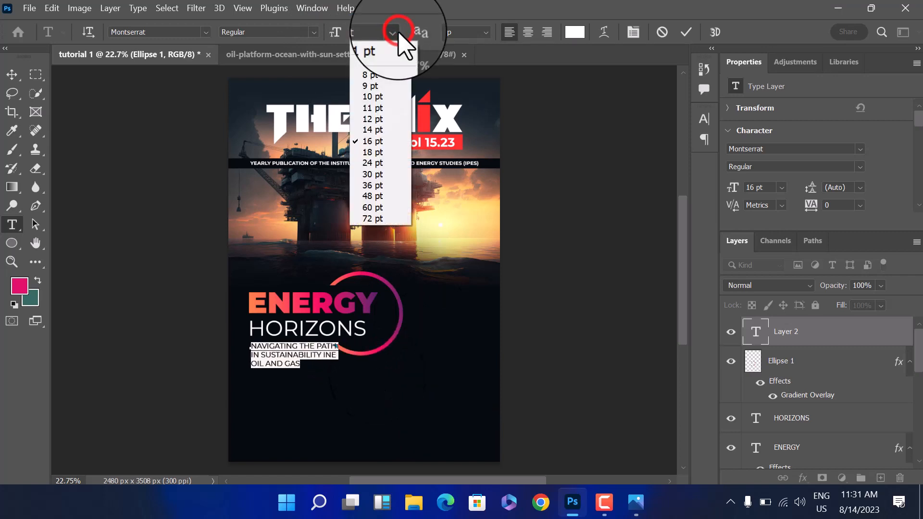
pyautogui.click(377, 138)
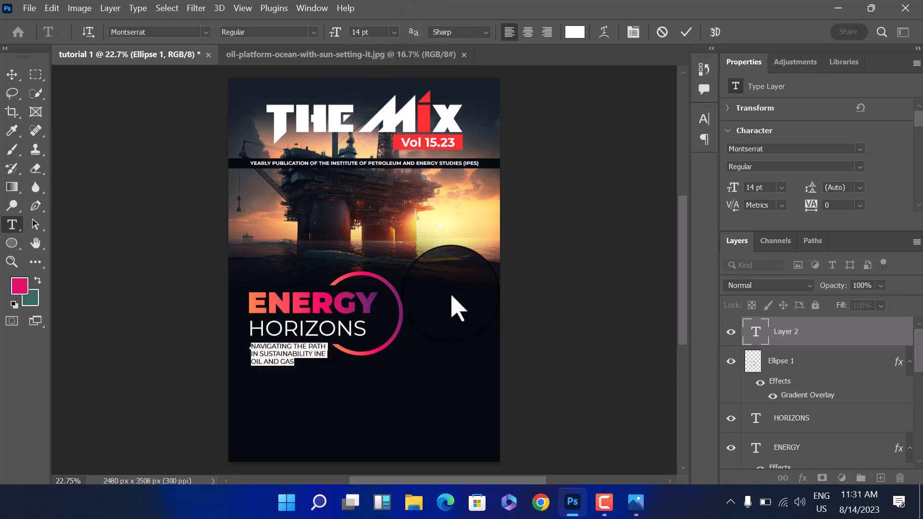
pyautogui.click(686, 32)
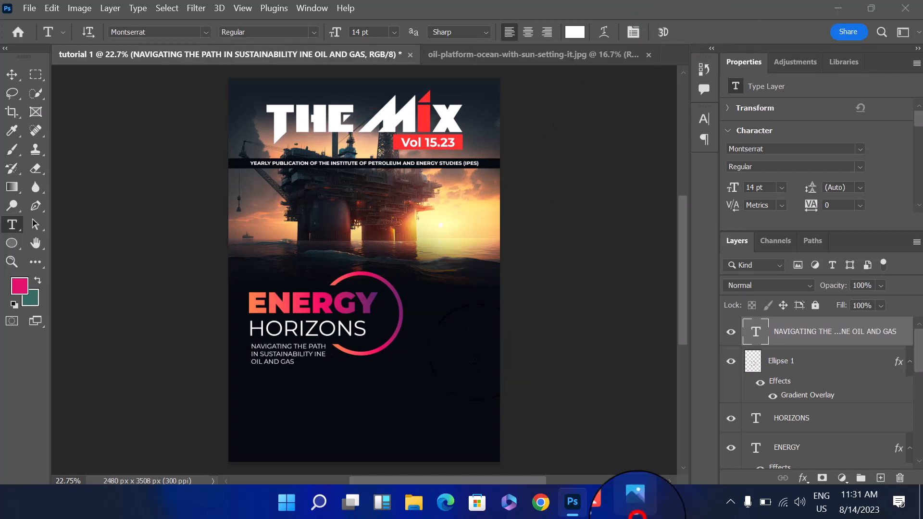
pyautogui.click(636, 501)
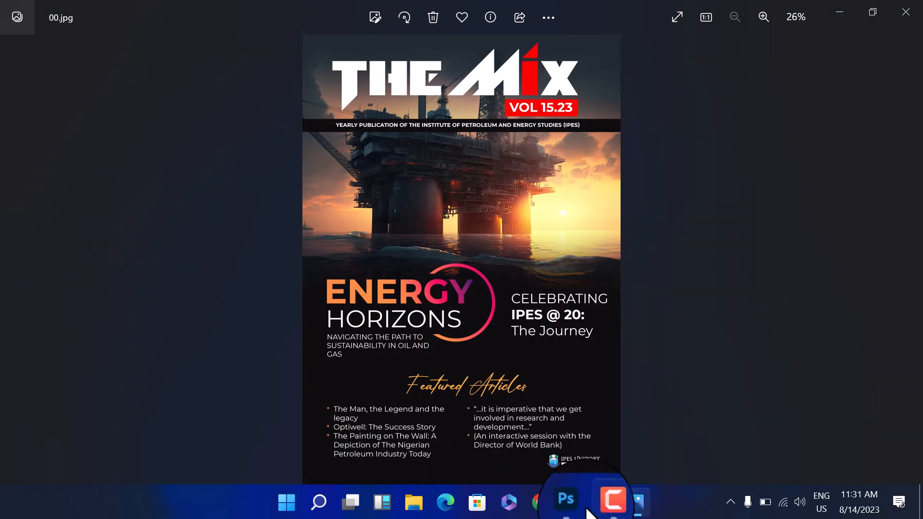
pyautogui.click(572, 503)
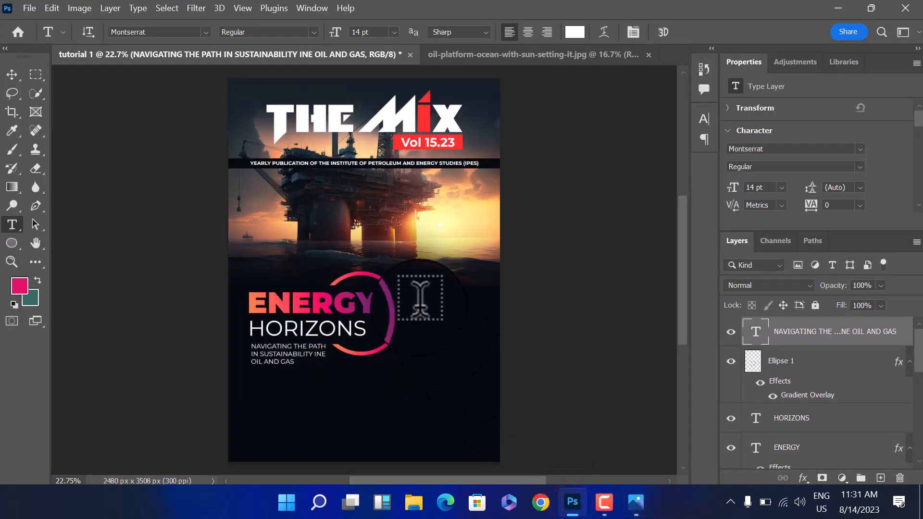
pyautogui.click(416, 306)
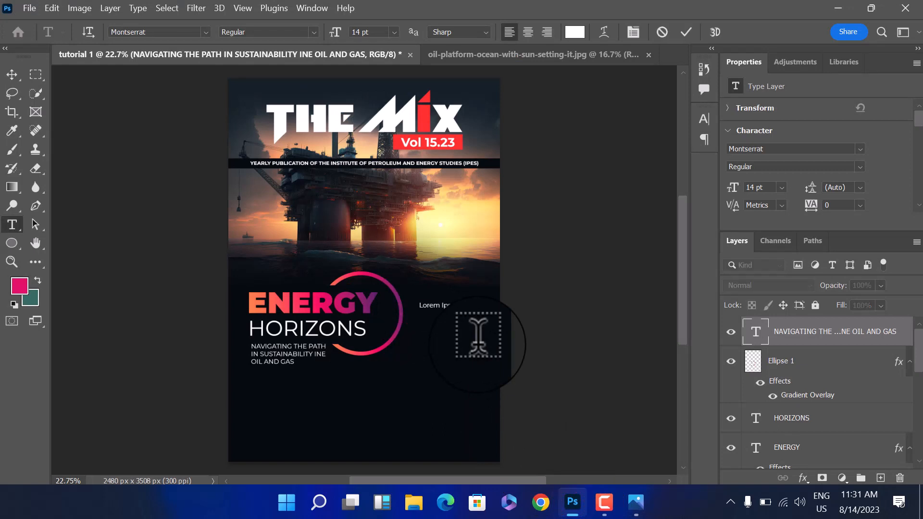
pyautogui.press('Left')
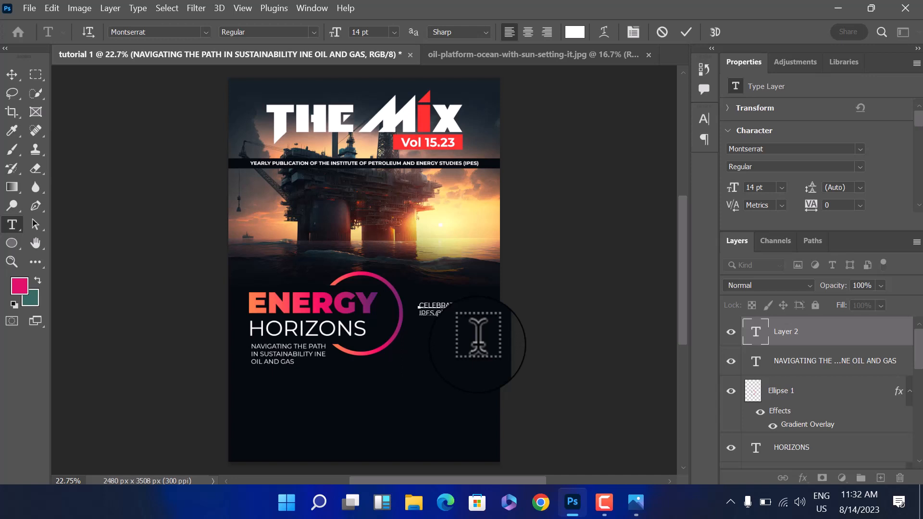
pyautogui.click(636, 502)
pyautogui.click(637, 502)
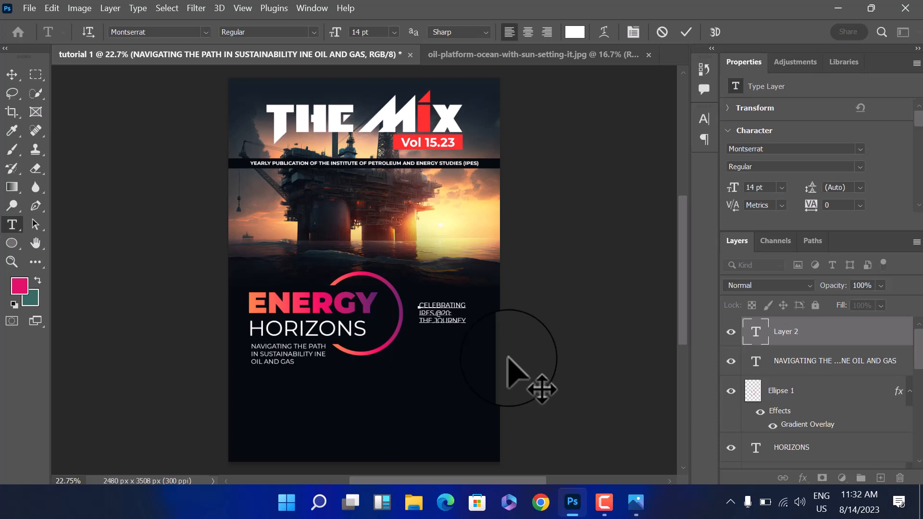
pyautogui.moveTo(452, 314); pyautogui.dragTo(415, 315)
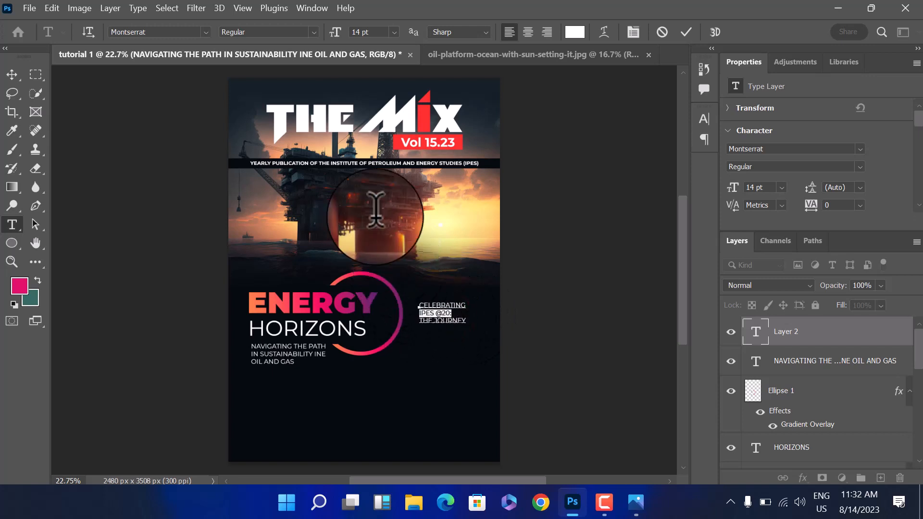
pyautogui.click(308, 33)
pyautogui.click(268, 185)
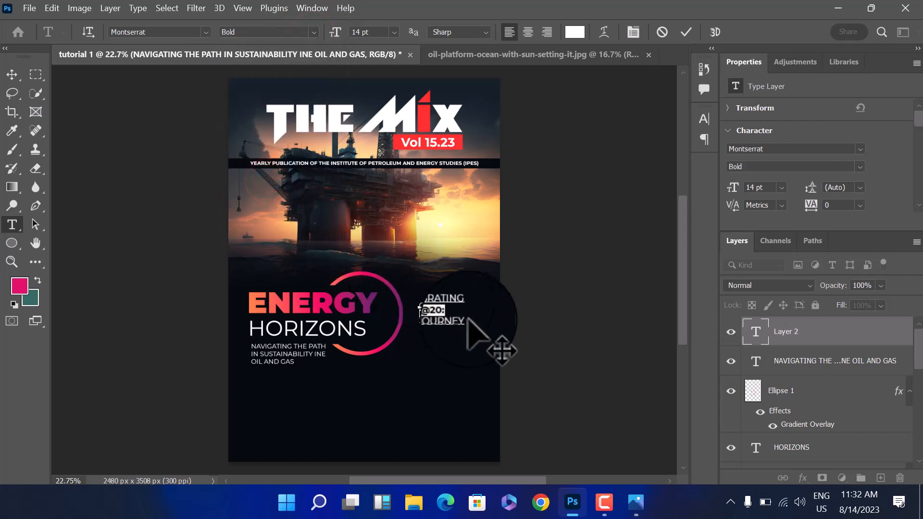
# Enlarge the whole CELEBRATING text block to 27 pt and move it left against the ring so it fits within the page.
pyautogui.hotkey('ctrl', 'a')
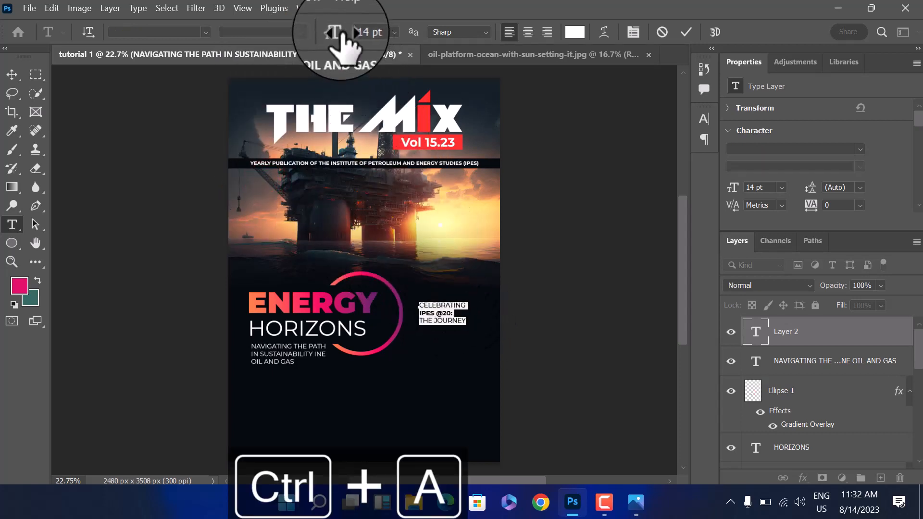
pyautogui.moveTo(343, 35); pyautogui.dragTo(357, 36)
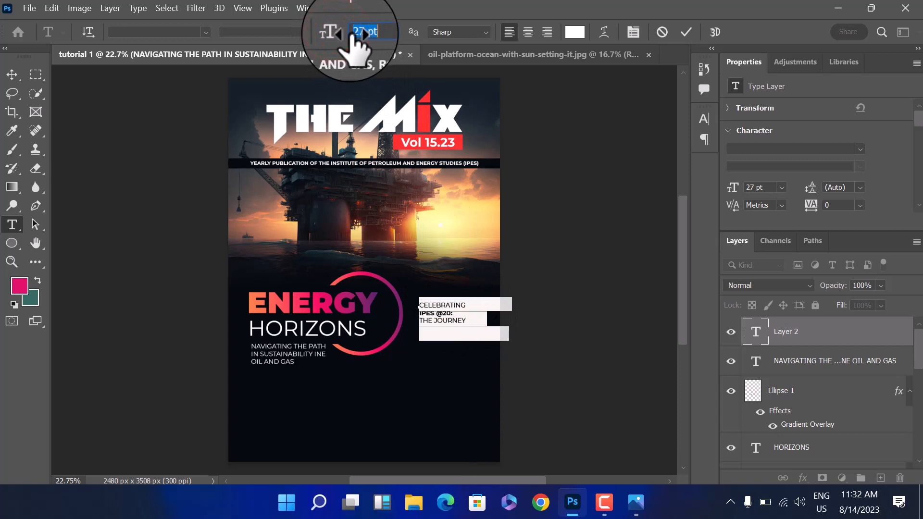
pyautogui.click(684, 33)
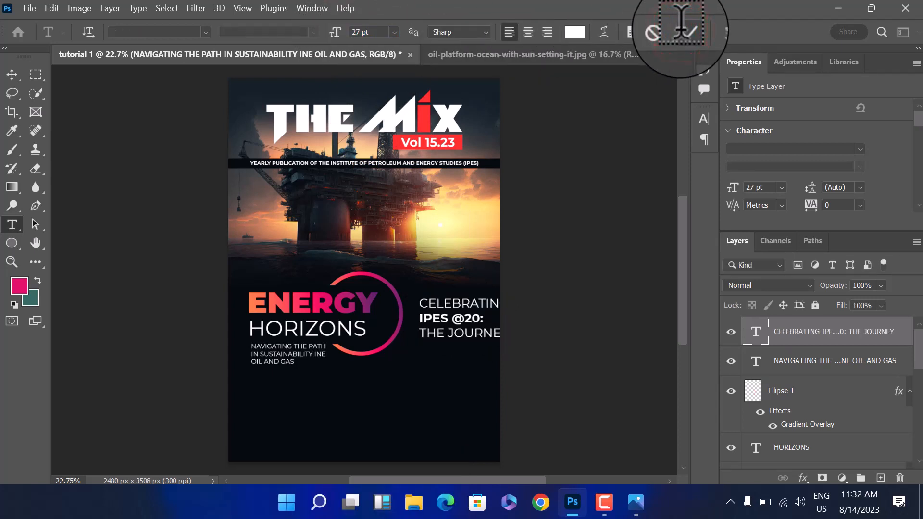
pyautogui.click(12, 74)
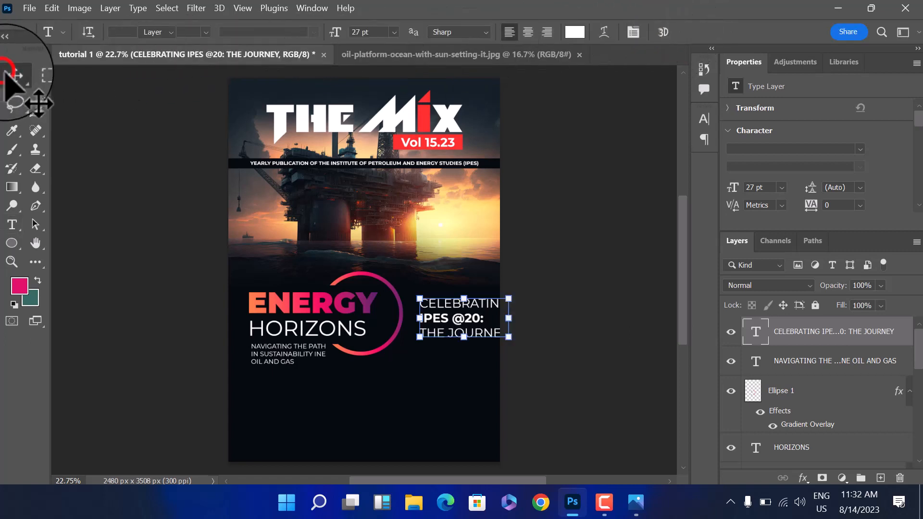
pyautogui.moveTo(463, 312); pyautogui.dragTo(450, 323)
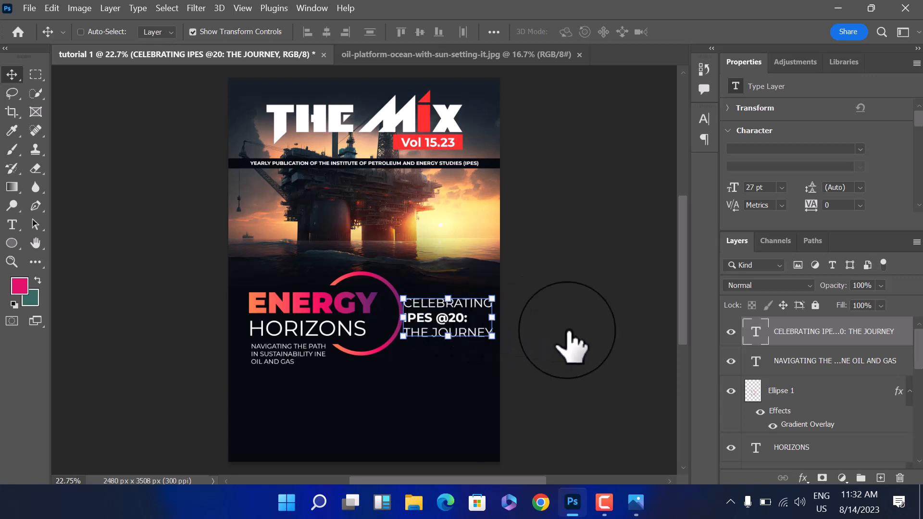
# Group the tagline, ring, HORIZONS and ENERGY layers together.
pyautogui.click(804, 367)
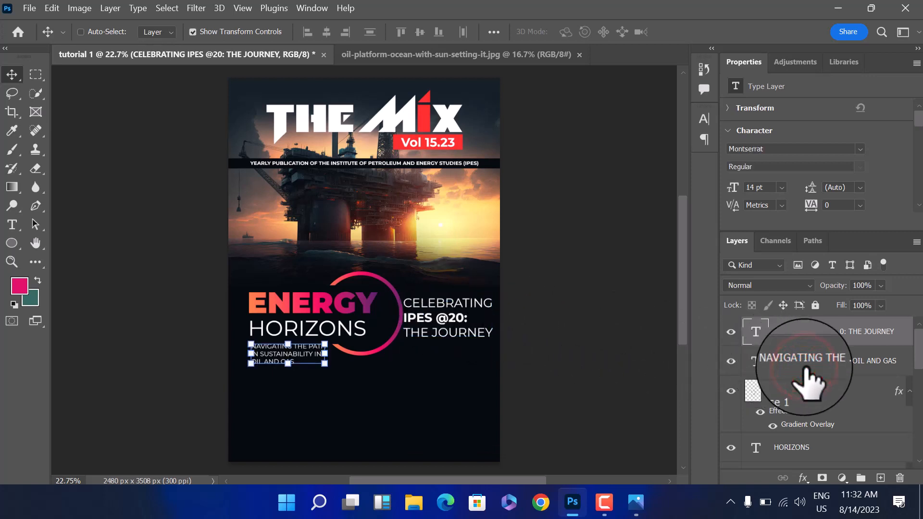
pyautogui.moveTo(916, 332); pyautogui.dragTo(919, 392)
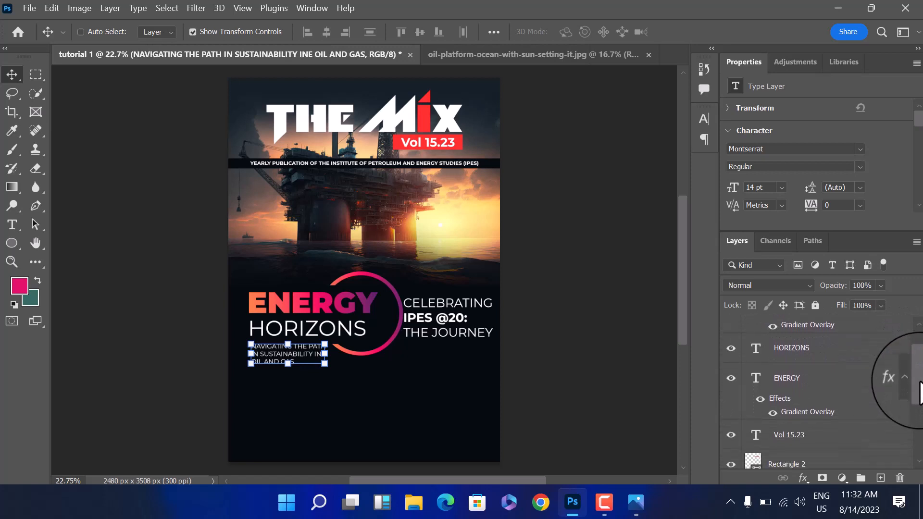
pyautogui.keyDown('shift'); pyautogui.click(786, 383); pyautogui.keyUp('shift')
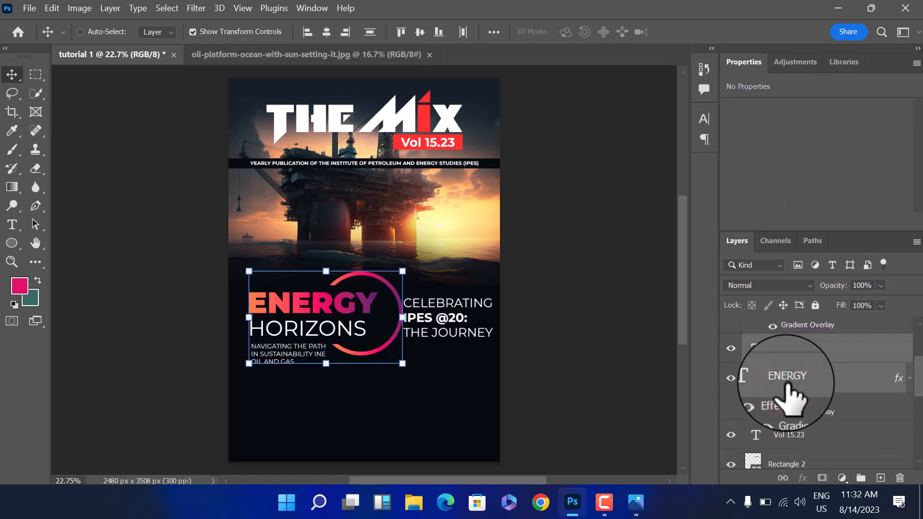
pyautogui.hotkey('ctrl', 'g')
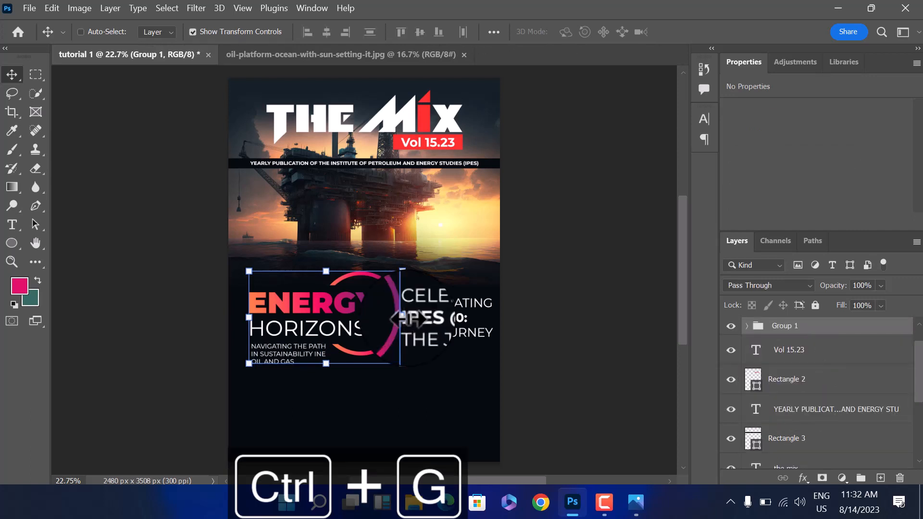
# Scale the new group down to about 88% from its right side and rename it ENERGY.
pyautogui.moveTo(409, 318); pyautogui.dragTo(385, 317)
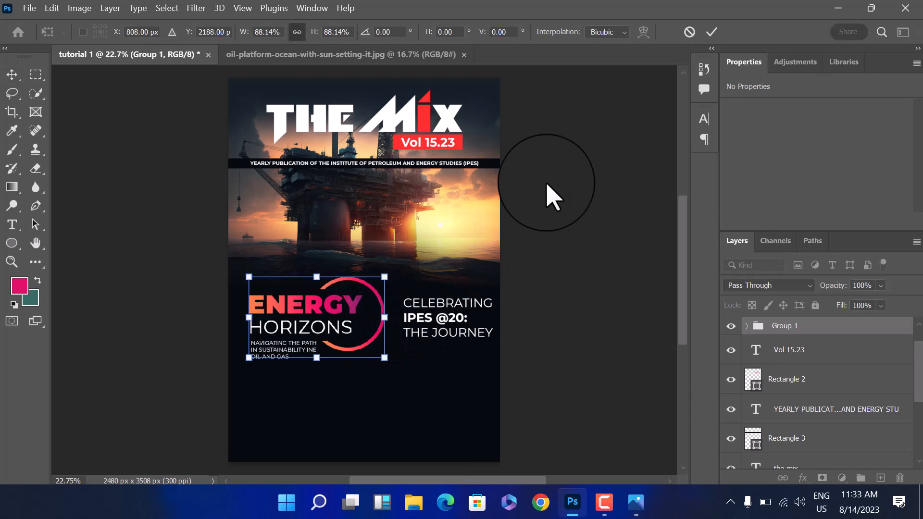
pyautogui.click(718, 33)
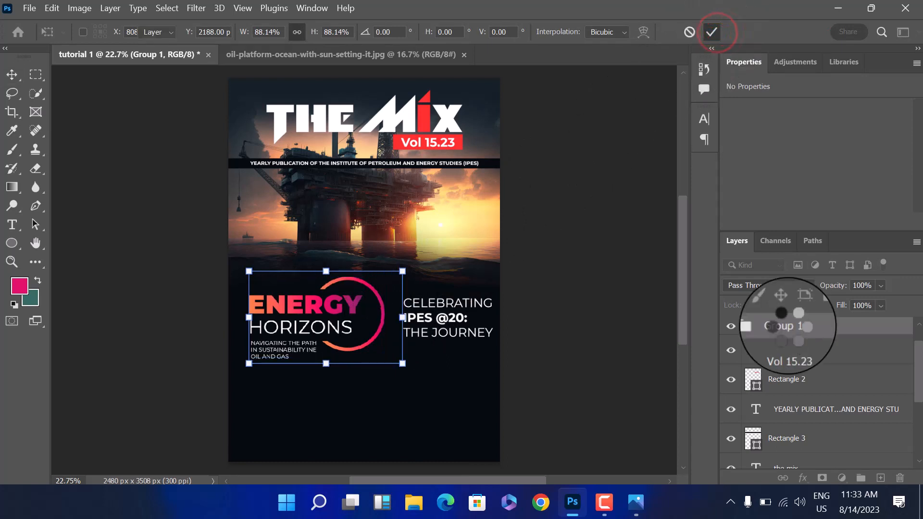
pyautogui.doubleClick(789, 326)
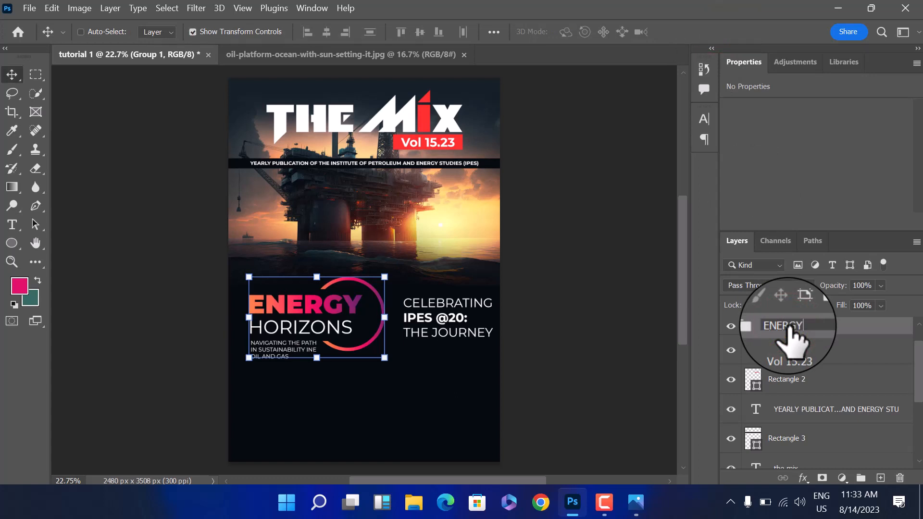
pyautogui.write('ENERGY')
pyautogui.press('Return')
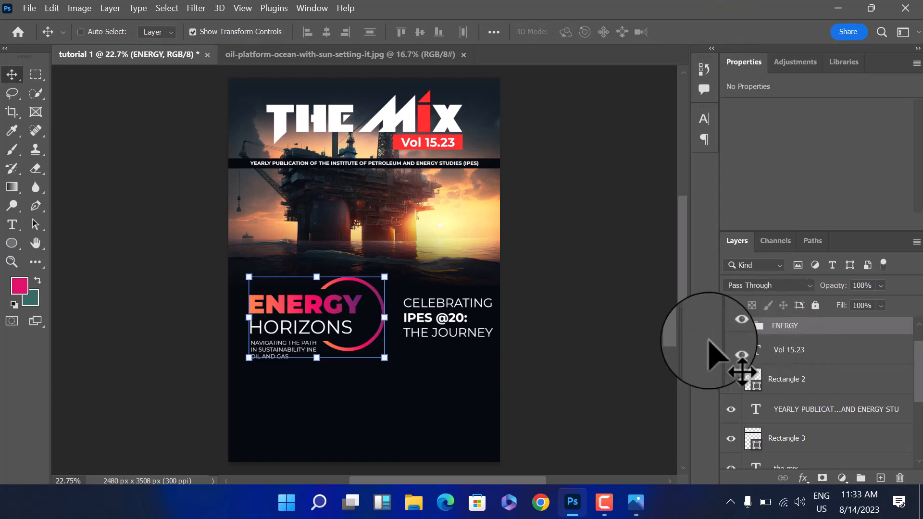
# Following the reference cover, add a "Featured Article" text line below the ENERGY HORIZONS block.
pyautogui.click(476, 385)
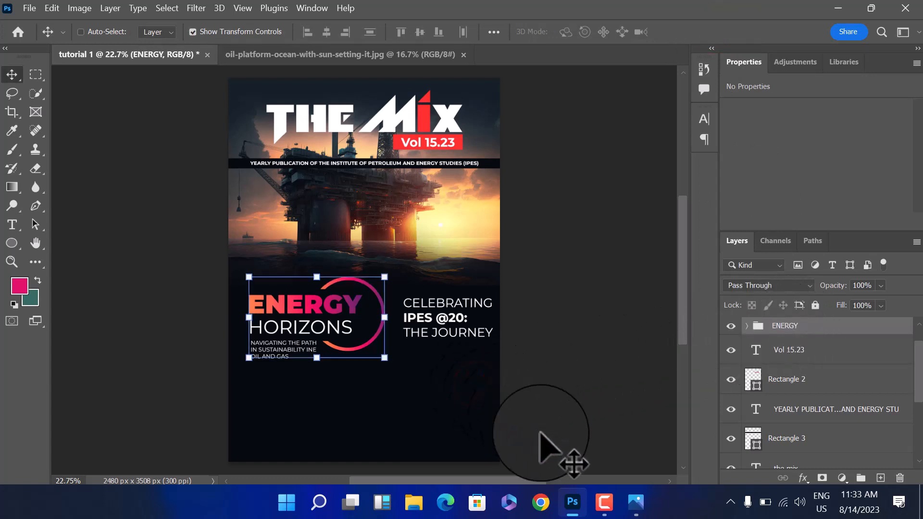
pyautogui.click(636, 503)
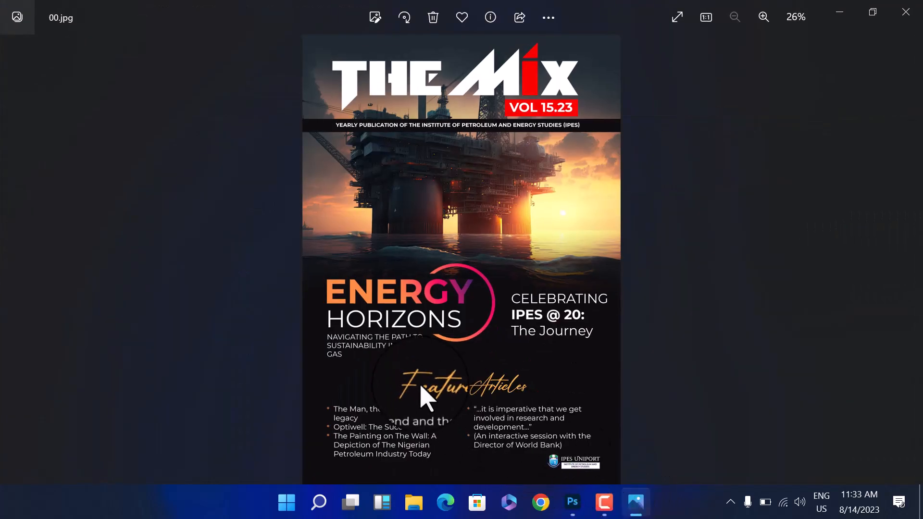
pyautogui.click(572, 503)
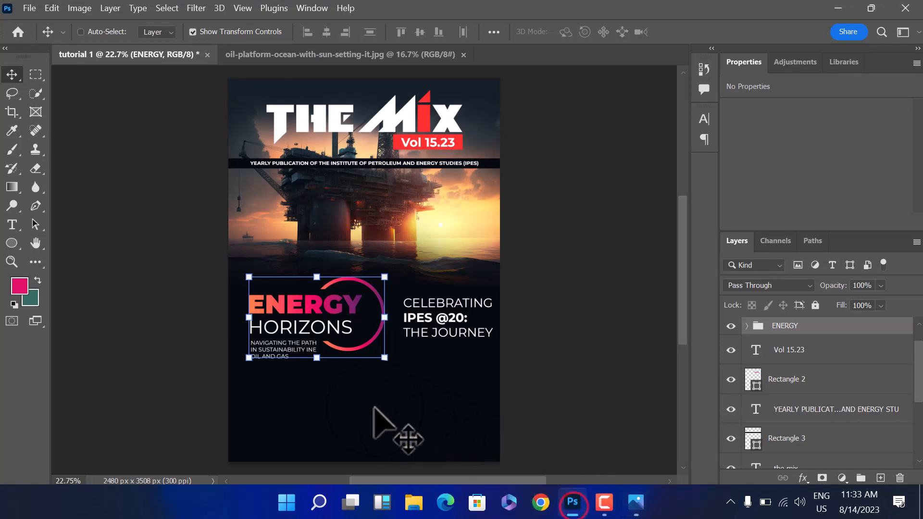
pyautogui.click(12, 224)
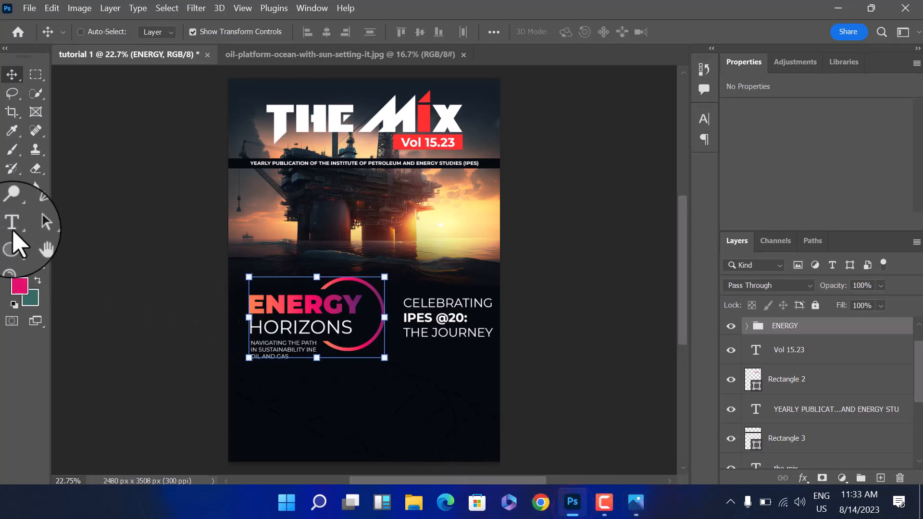
pyautogui.click(336, 391)
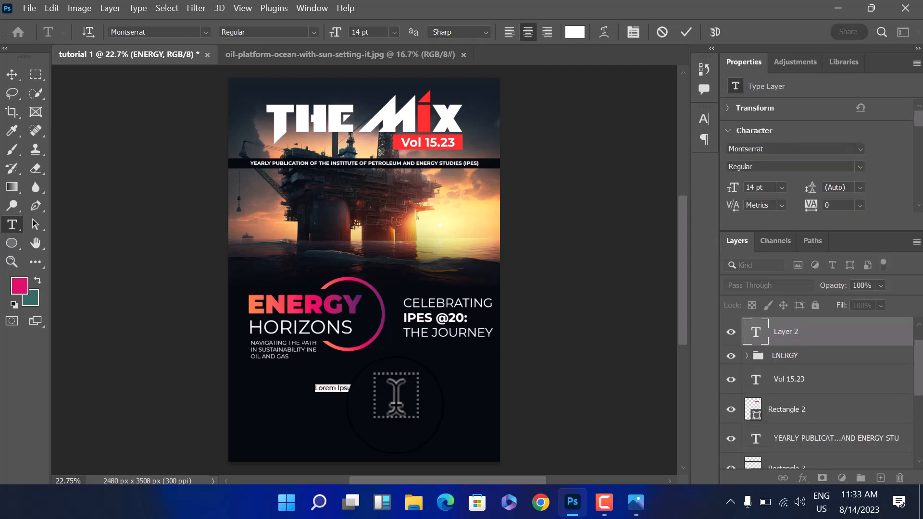
pyautogui.write('Featured Ar')
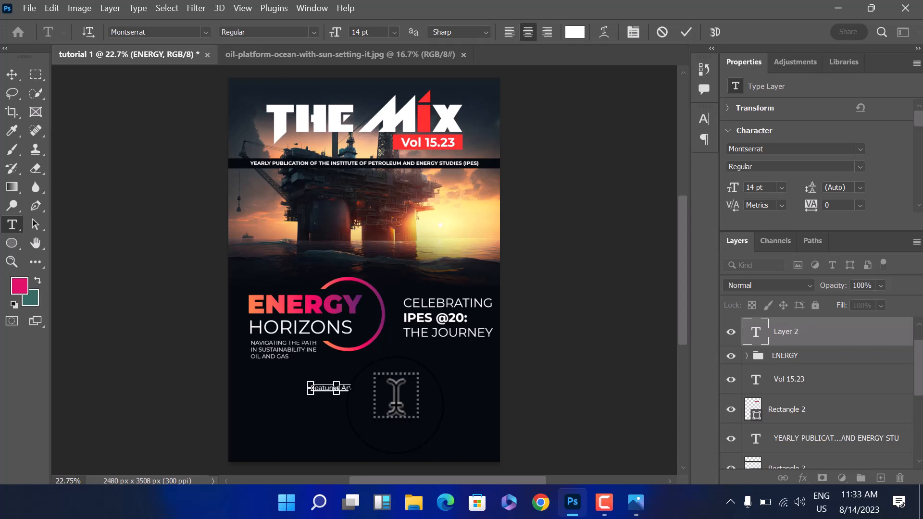
# Set the whole "Featured Article" heading in the Amsterdam Signature font at 55 pt.
pyautogui.hotkey('ctrl', 'a')
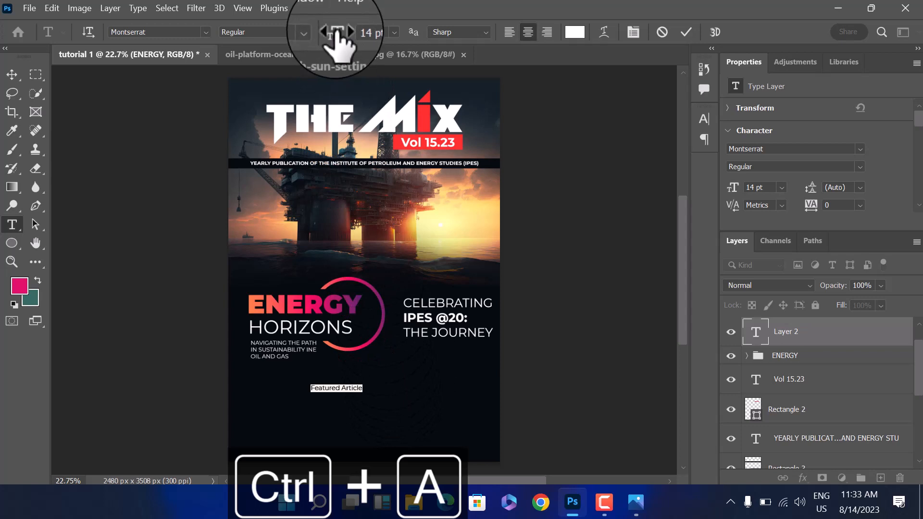
pyautogui.moveTo(329, 31); pyautogui.dragTo(357, 31)
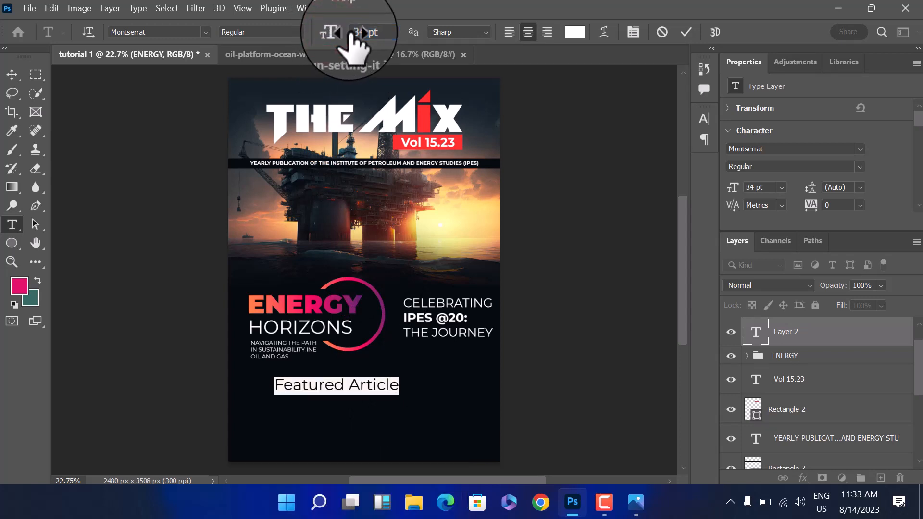
pyautogui.click(206, 32)
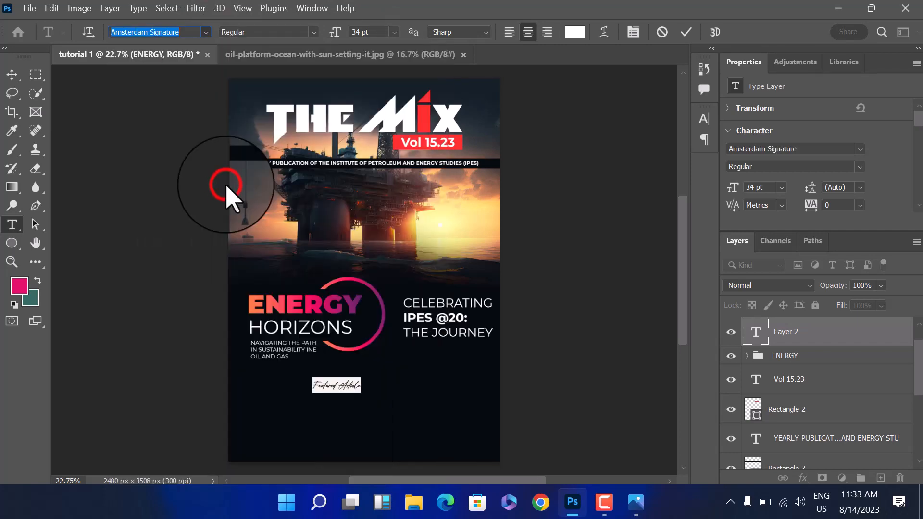
pyautogui.click(226, 185)
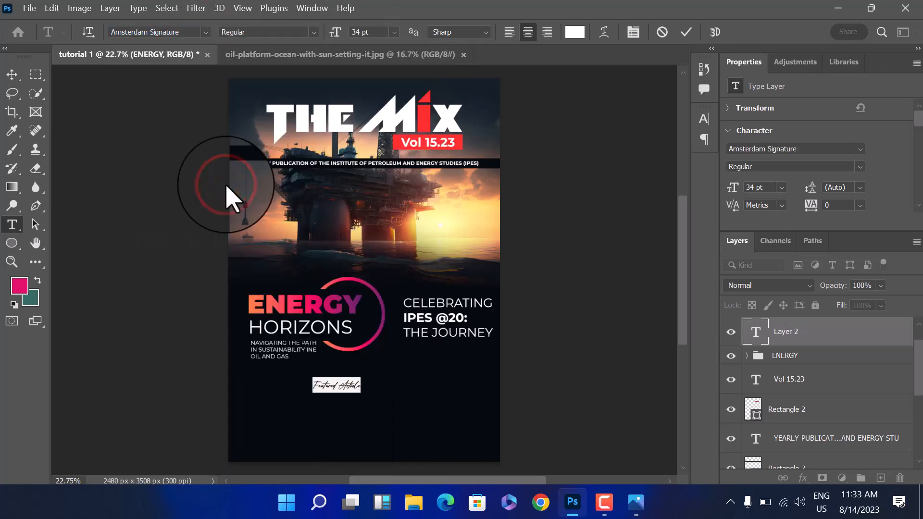
pyautogui.moveTo(335, 32); pyautogui.dragTo(352, 33)
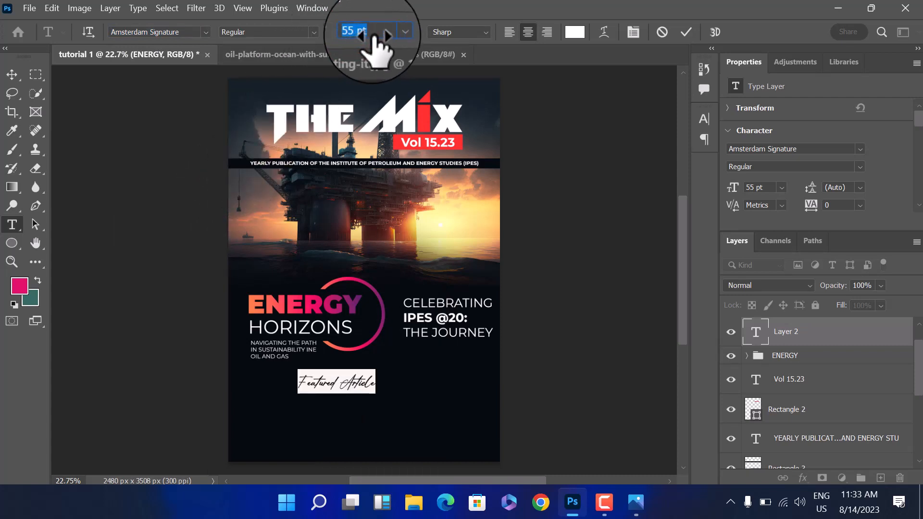
# Colour the "Featured Article" heading orange ffac4b, sampling the ENERGY lettering and shifting its hue to 32° to match the reference cover.
pyautogui.click(575, 31)
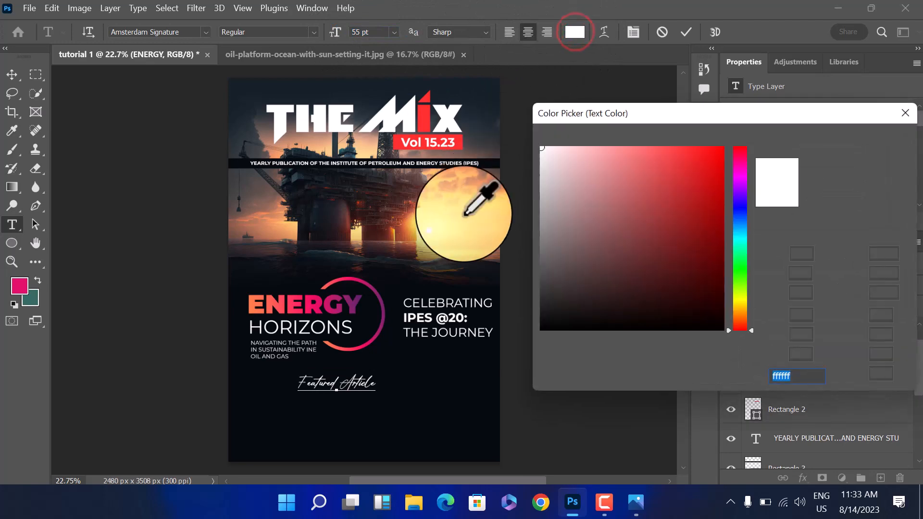
pyautogui.click(457, 209)
pyautogui.click(464, 214)
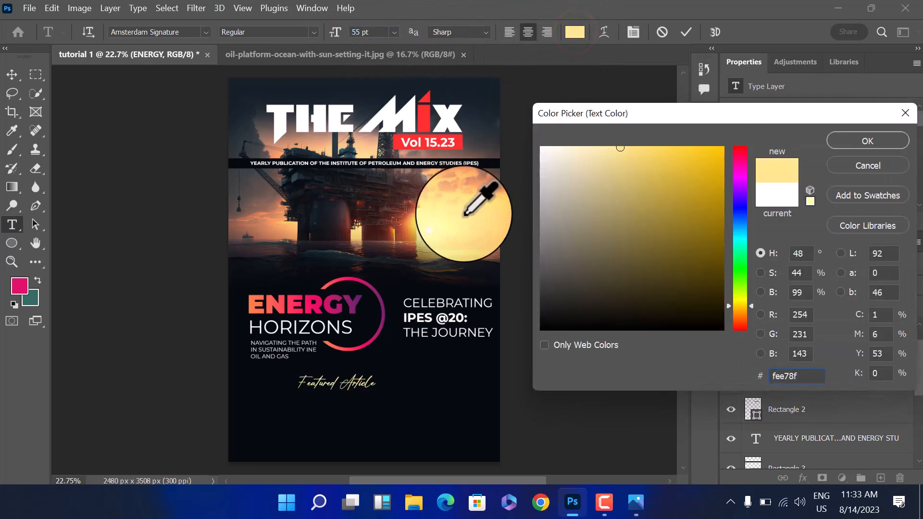
pyautogui.click(637, 504)
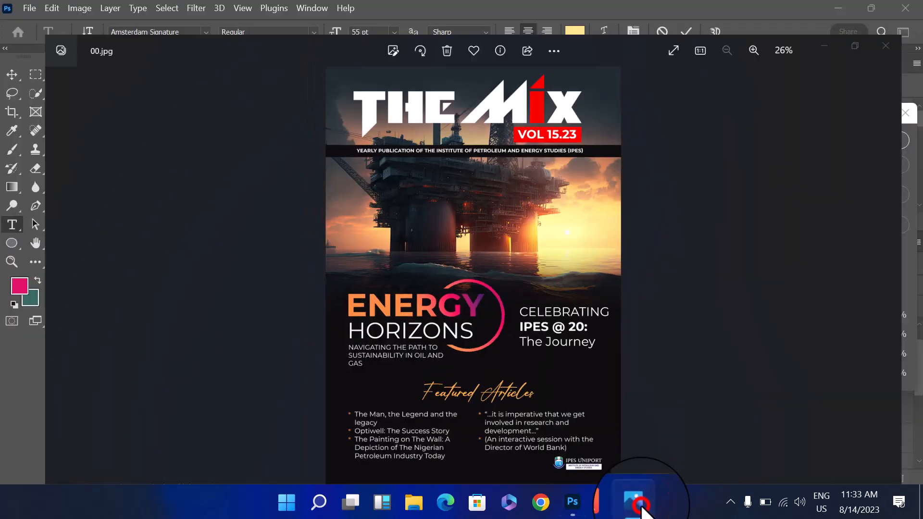
pyautogui.click(637, 504)
pyautogui.click(246, 307)
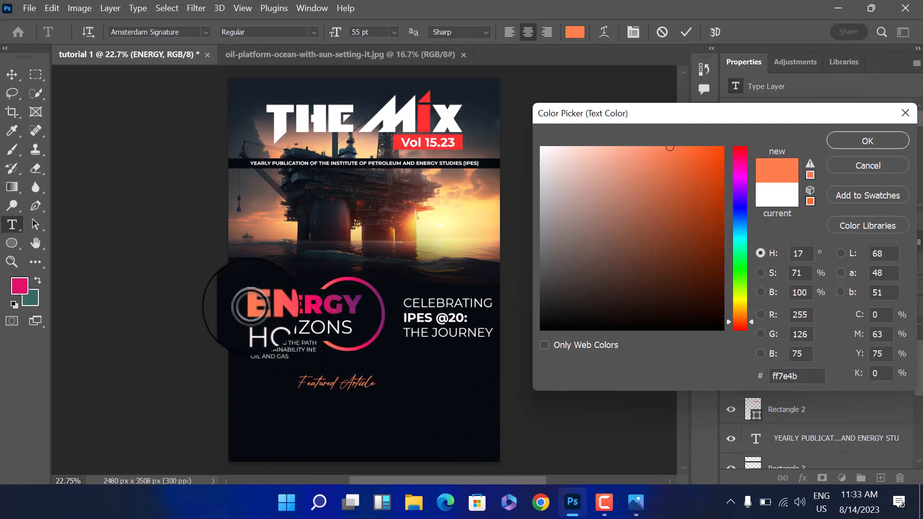
pyautogui.click(741, 314)
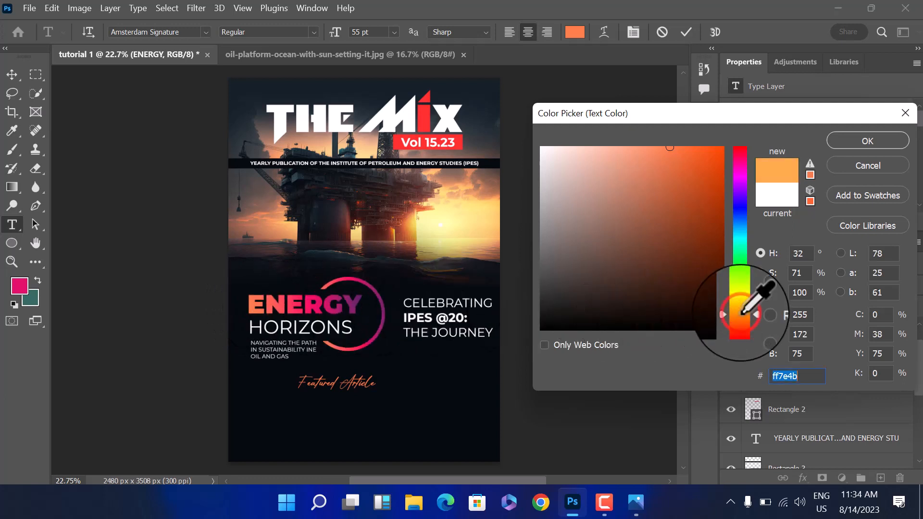
pyautogui.click(741, 315)
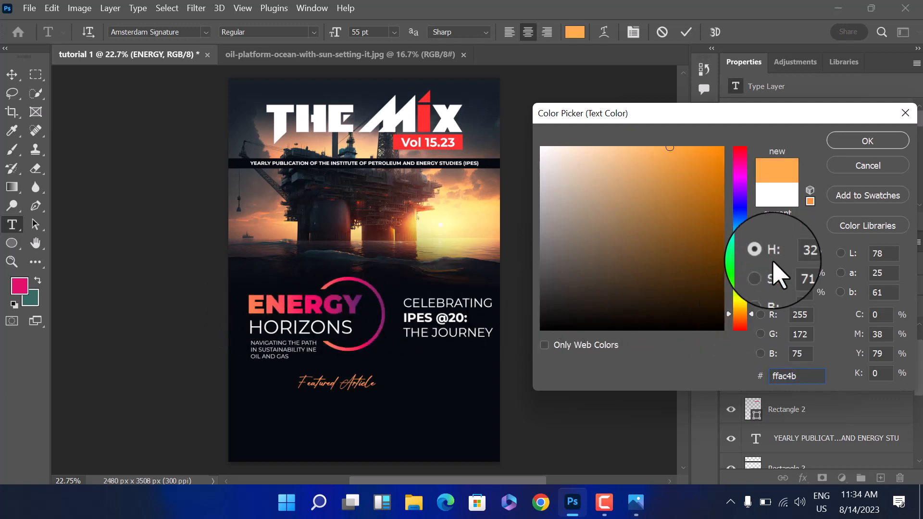
pyautogui.click(854, 144)
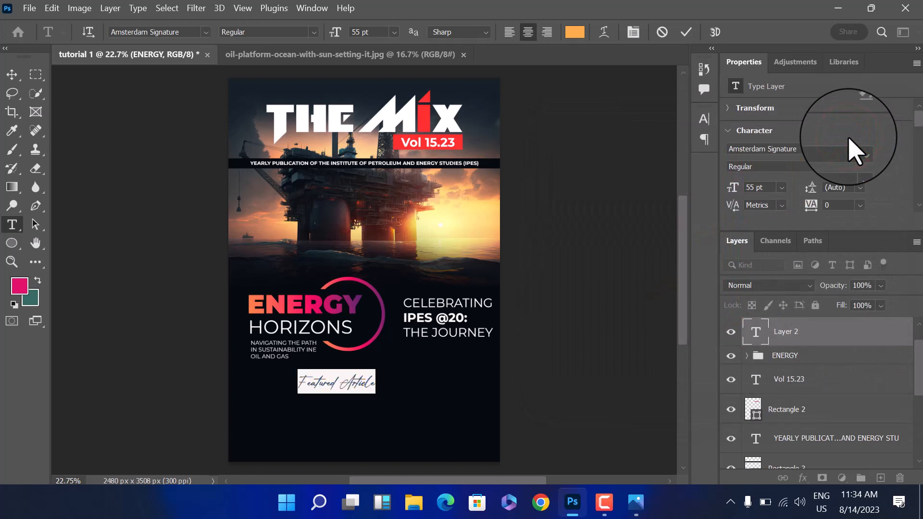
# Enlarge the "Featured Article" heading to 72 pt and move it to the horizontal centre of the page.
pyautogui.moveTo(339, 33); pyautogui.dragTo(354, 33)
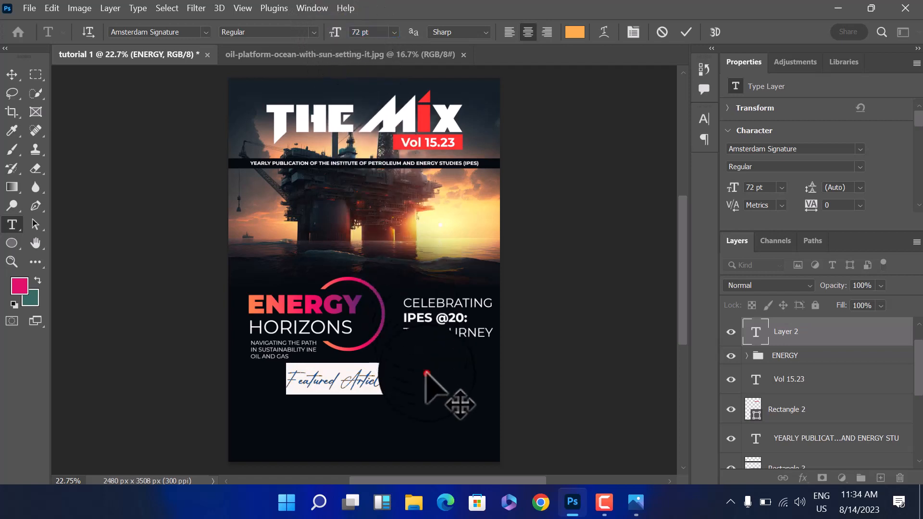
pyautogui.moveTo(427, 373); pyautogui.dragTo(452, 378)
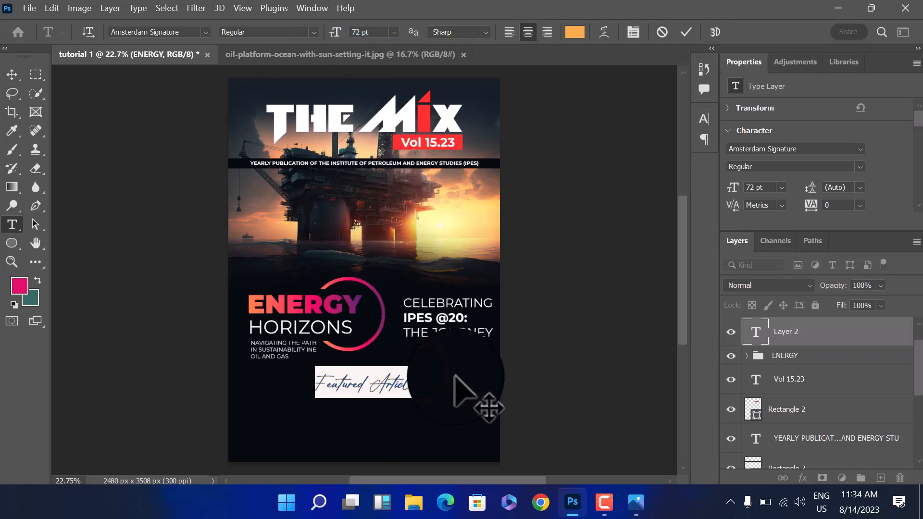
pyautogui.click(687, 33)
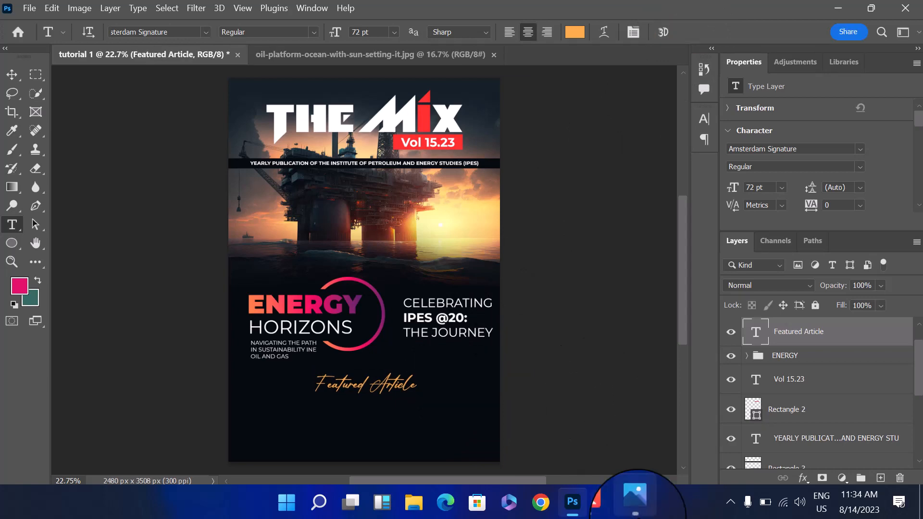
pyautogui.click(636, 502)
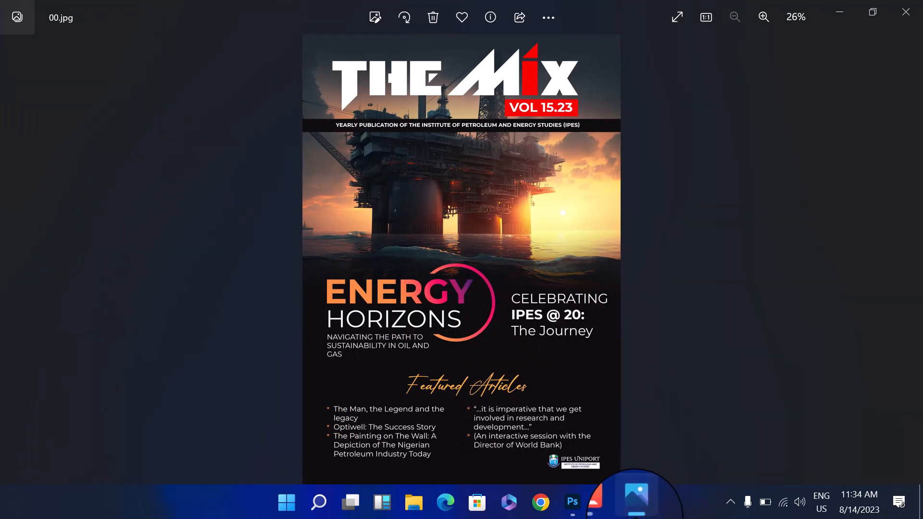
pyautogui.click(575, 505)
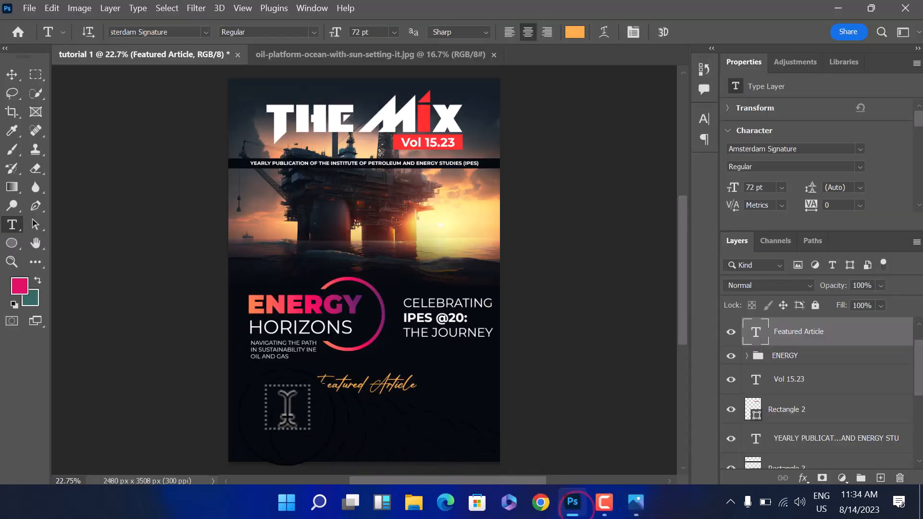
pyautogui.moveTo(260, 409); pyautogui.dragTo(352, 442)
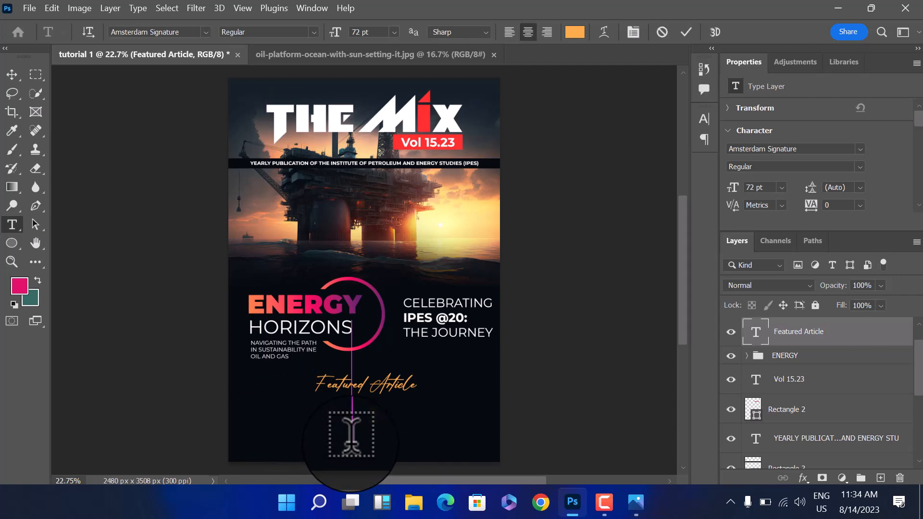
pyautogui.moveTo(351, 436); pyautogui.dragTo(352, 443)
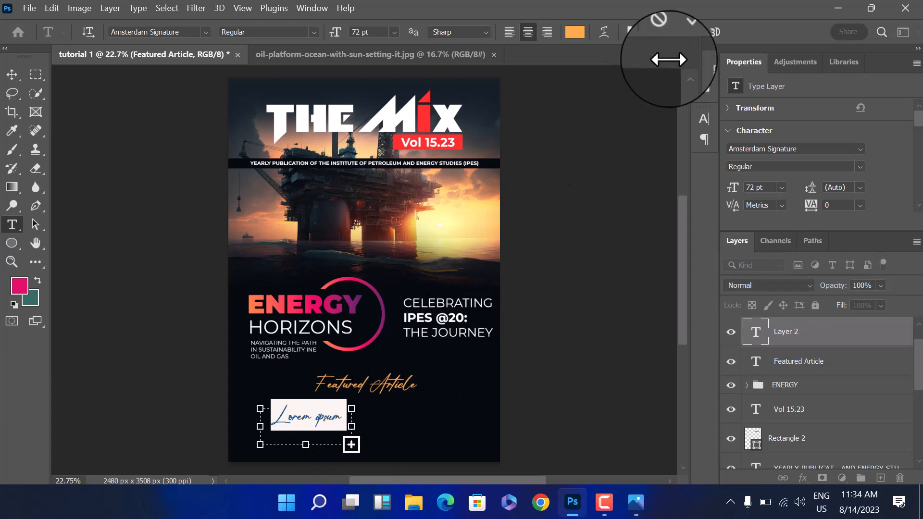
pyautogui.click(686, 37)
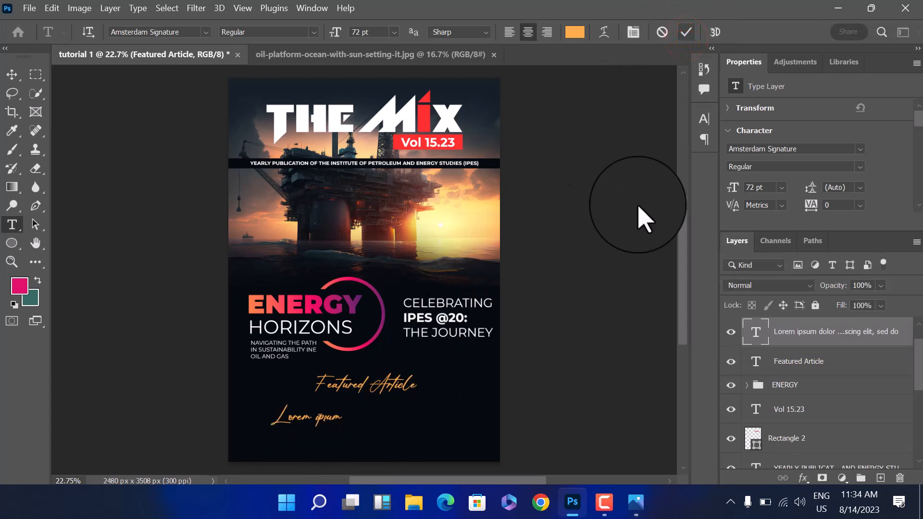
pyautogui.press('Delete')
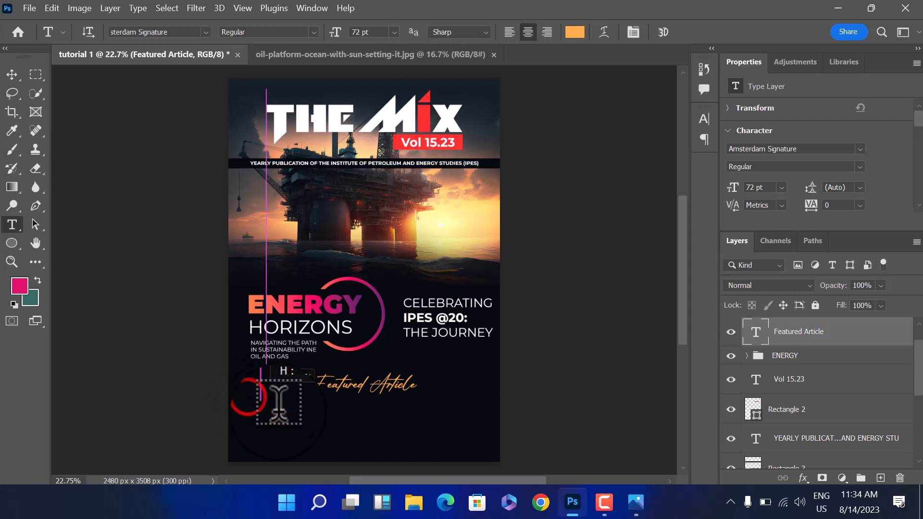
# Draw a paragraph text box below the left half of the "Featured Article" heading, set in Montserrat and coloured white ffffff.
pyautogui.moveTo(258, 403); pyautogui.dragTo(366, 443)
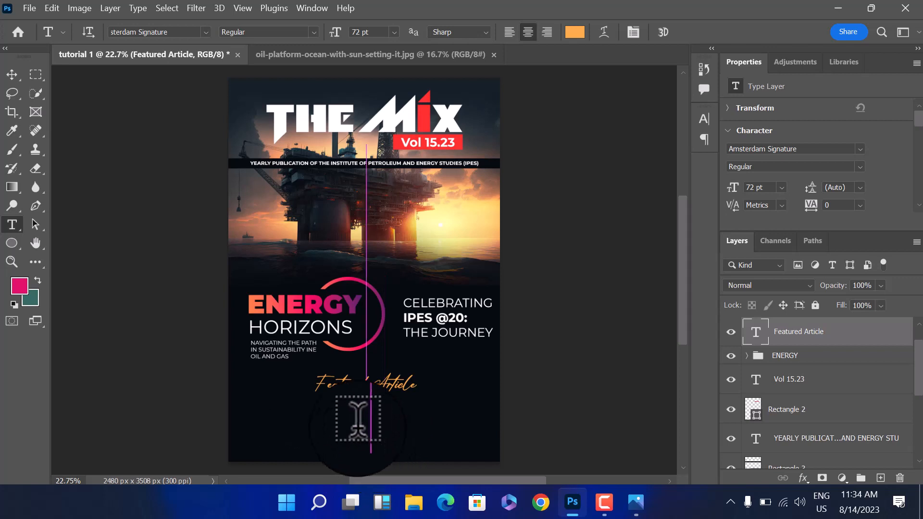
pyautogui.click(206, 31)
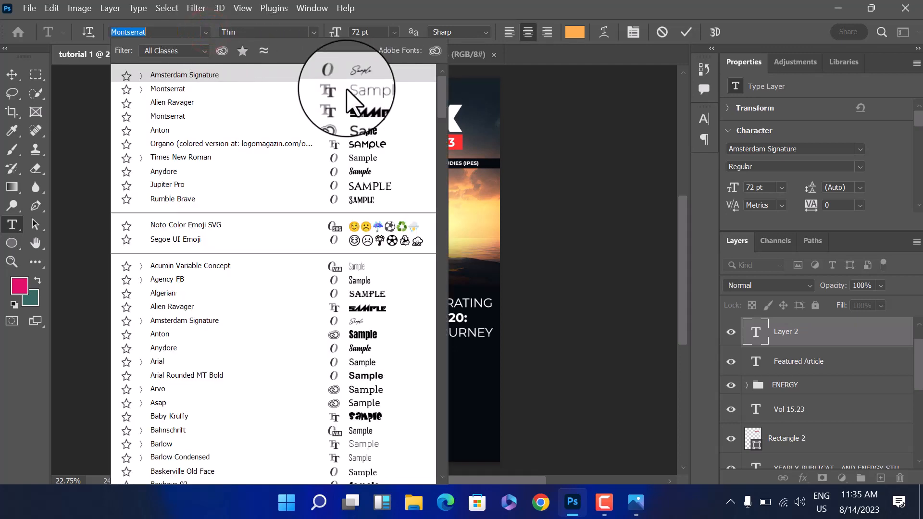
pyautogui.click(346, 89)
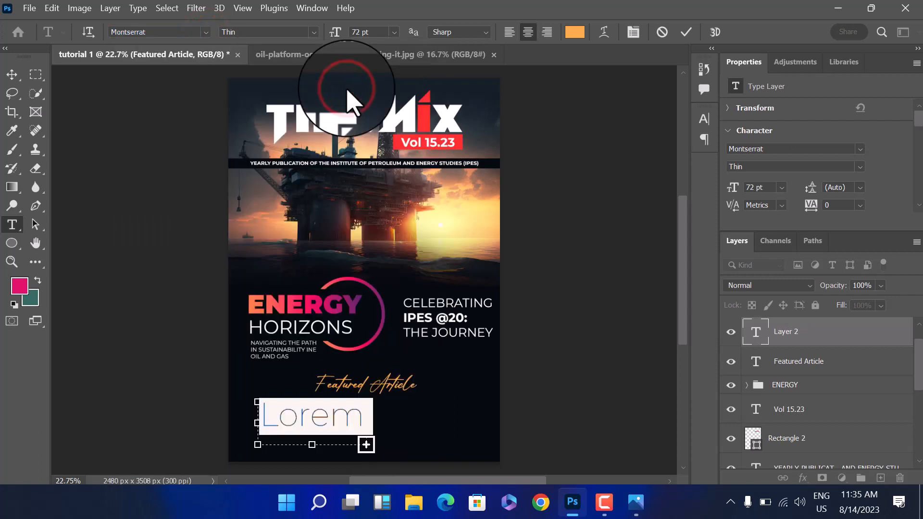
pyautogui.click(575, 32)
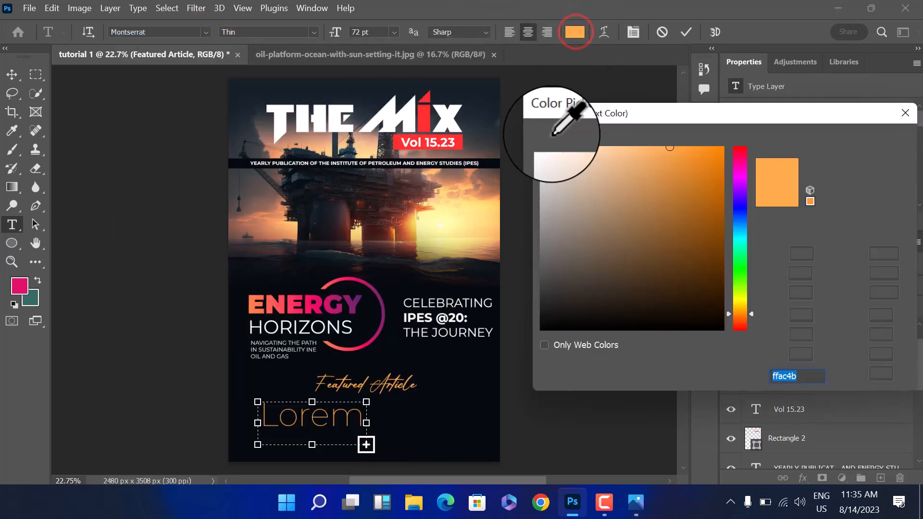
pyautogui.moveTo(546, 155); pyautogui.dragTo(493, 118)
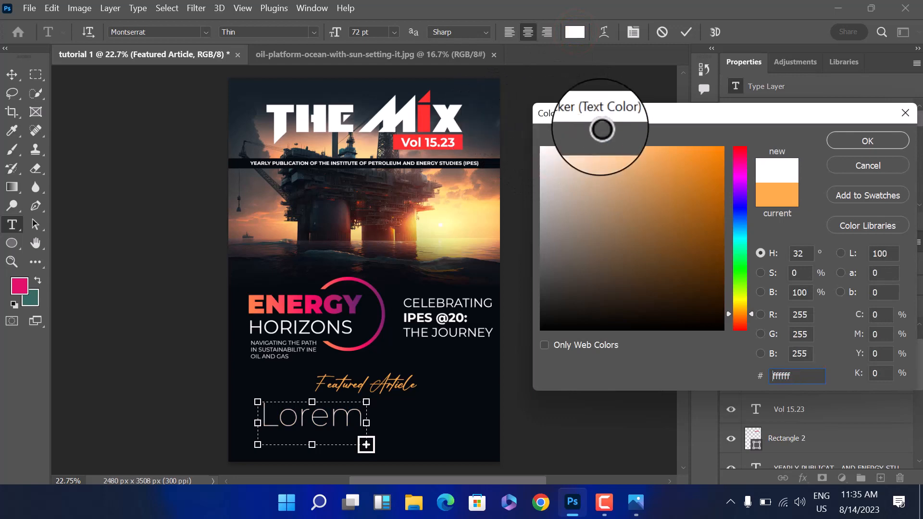
pyautogui.click(853, 138)
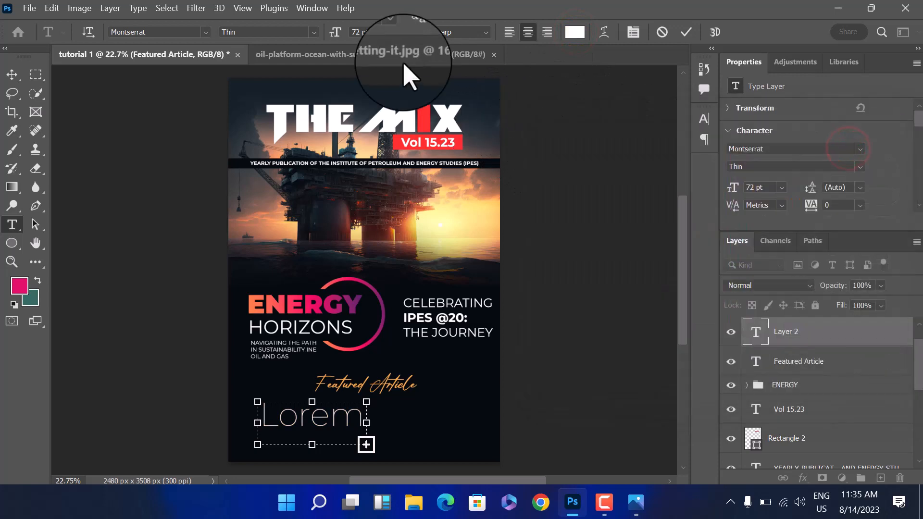
# Set the placeholder Lorem ipsum paragraph to the Regular style, left alignment and 14 pt.
pyautogui.click(314, 32)
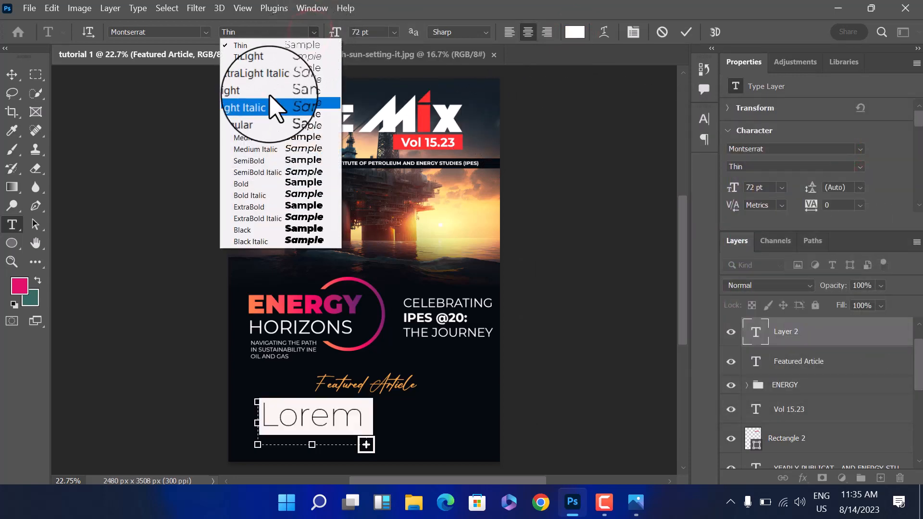
pyautogui.click(254, 116)
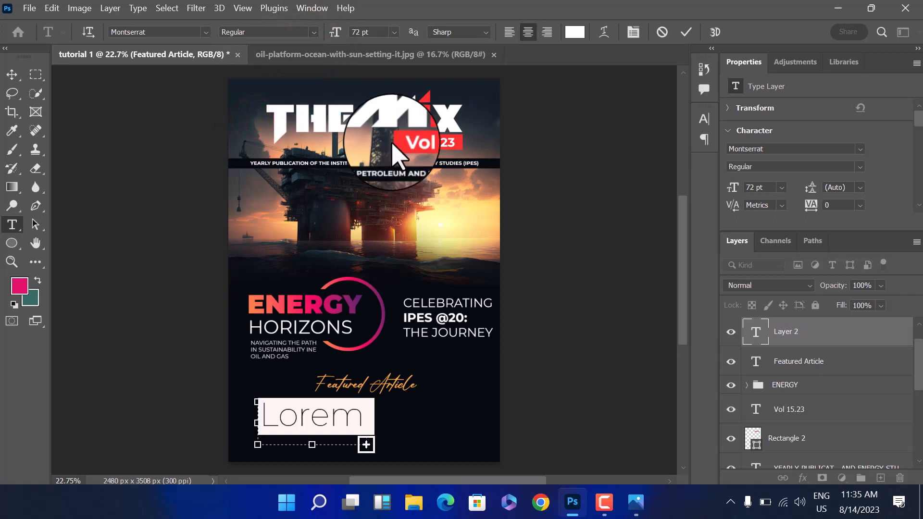
pyautogui.moveTo(335, 31); pyautogui.dragTo(317, 39)
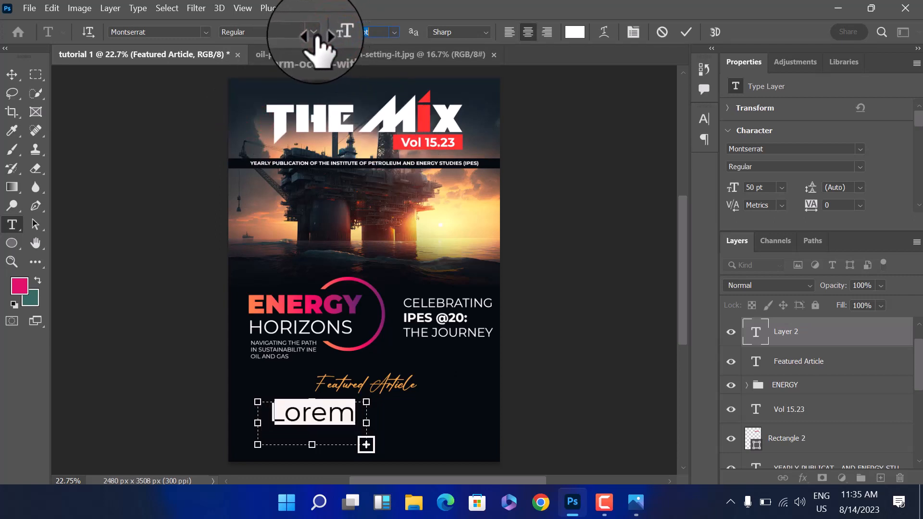
pyautogui.click(509, 31)
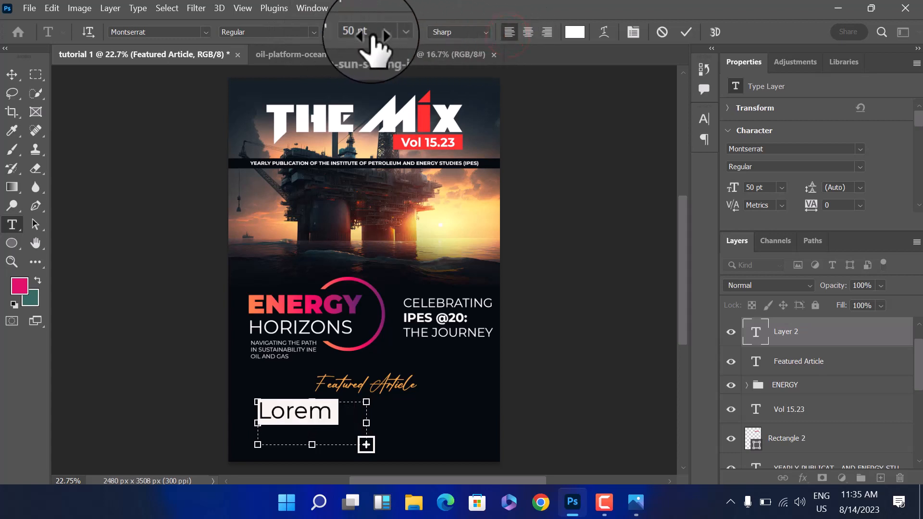
pyautogui.moveTo(340, 37); pyautogui.dragTo(310, 41)
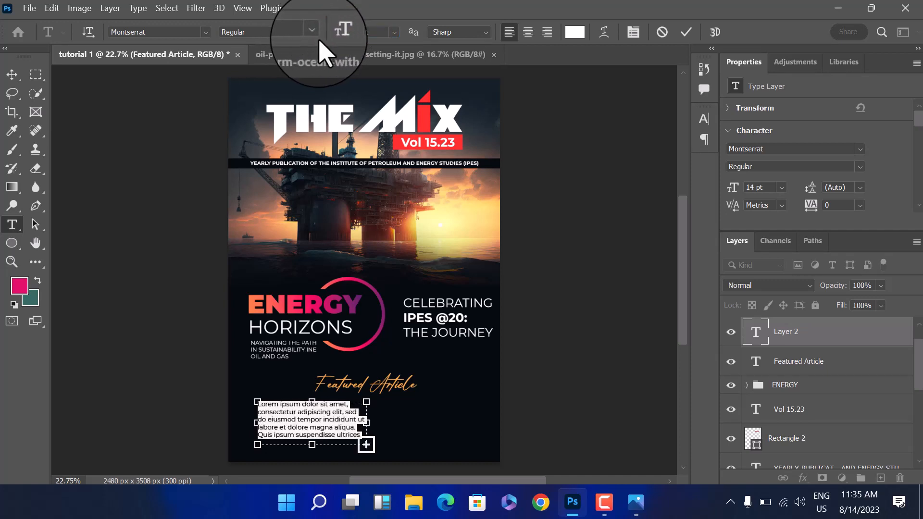
pyautogui.click(686, 32)
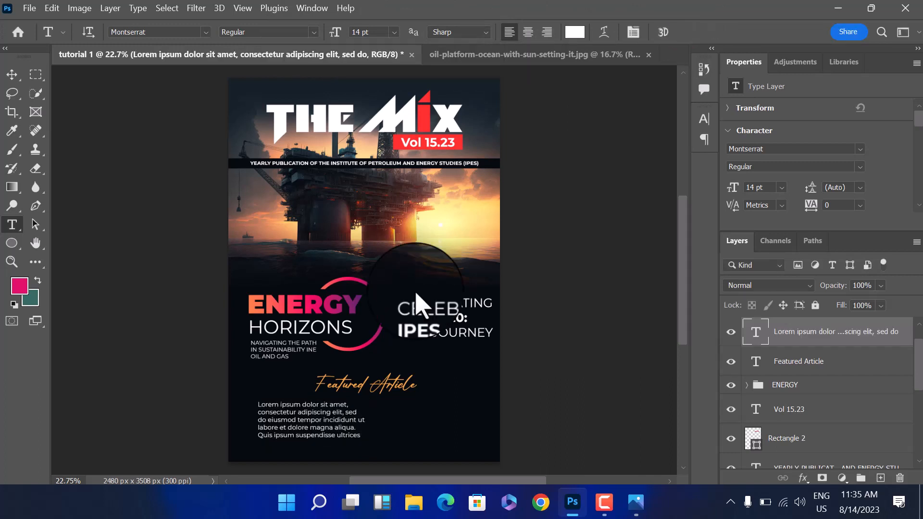
# Add four asterisk bullets beside the paragraph's lines and colour them yellow ffce4b, sampling the ENERGY lettering and shifting its hue to 44°.
pyautogui.click(242, 402)
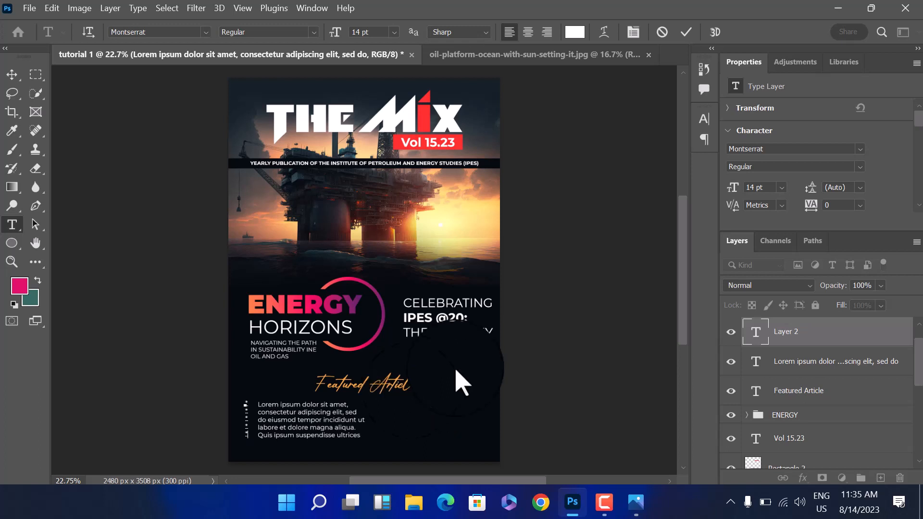
pyautogui.moveTo(249, 425); pyautogui.dragTo(238, 424)
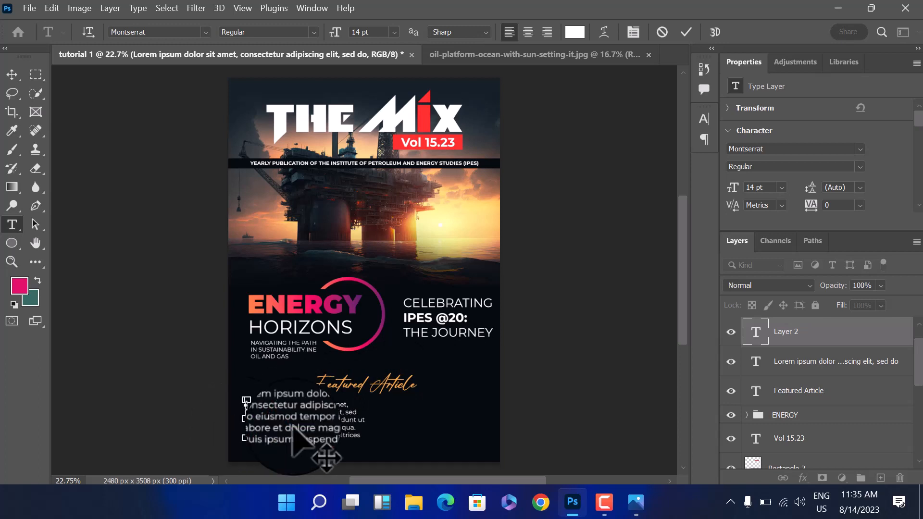
pyautogui.hotkey('ctrl', 'a')
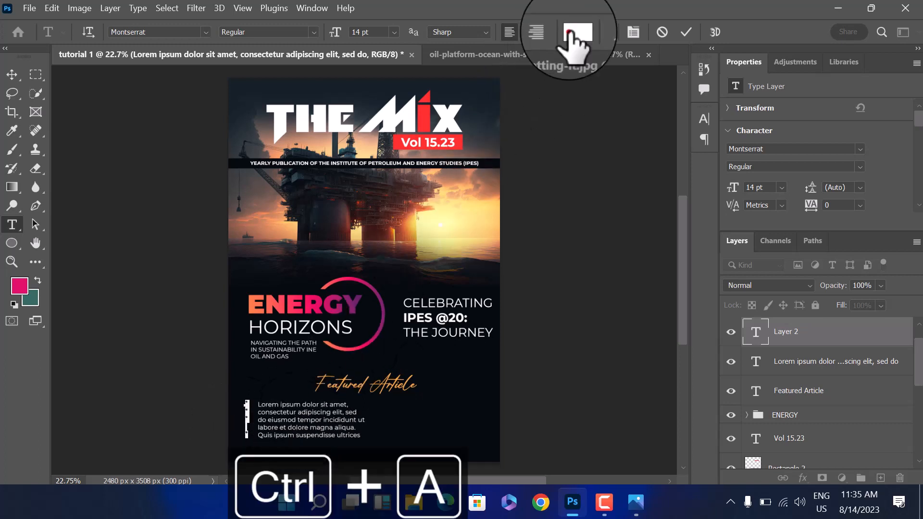
pyautogui.click(574, 31)
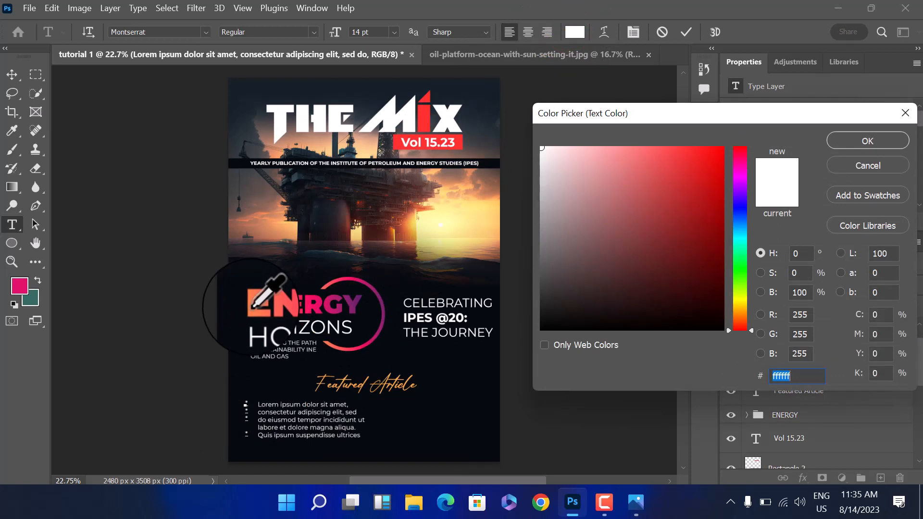
pyautogui.click(252, 307)
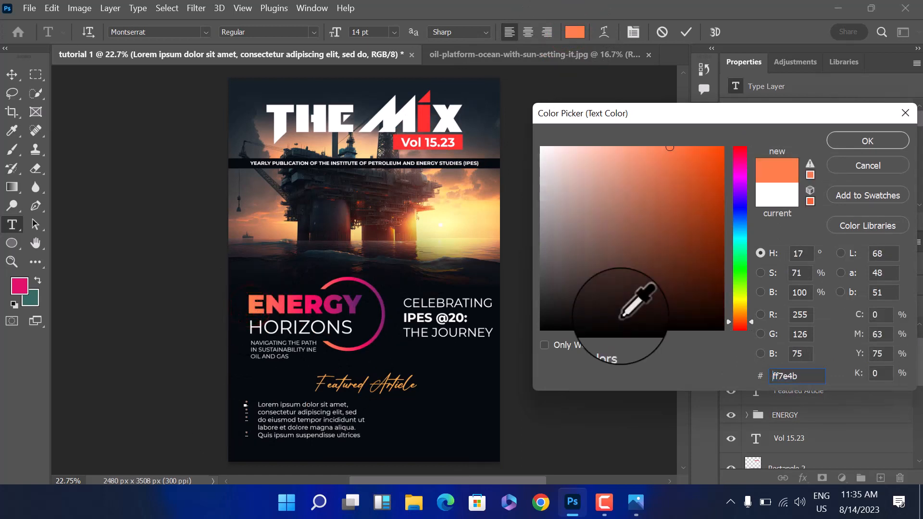
pyautogui.click(746, 309)
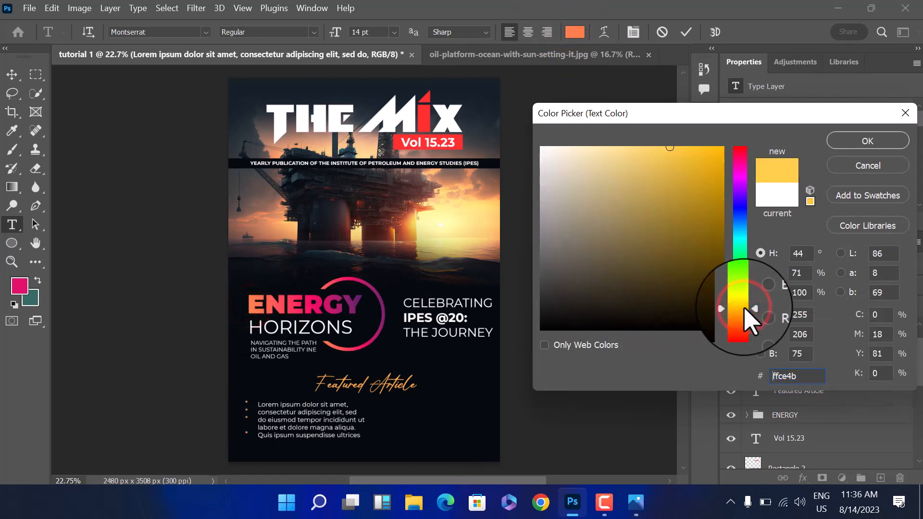
pyautogui.click(868, 141)
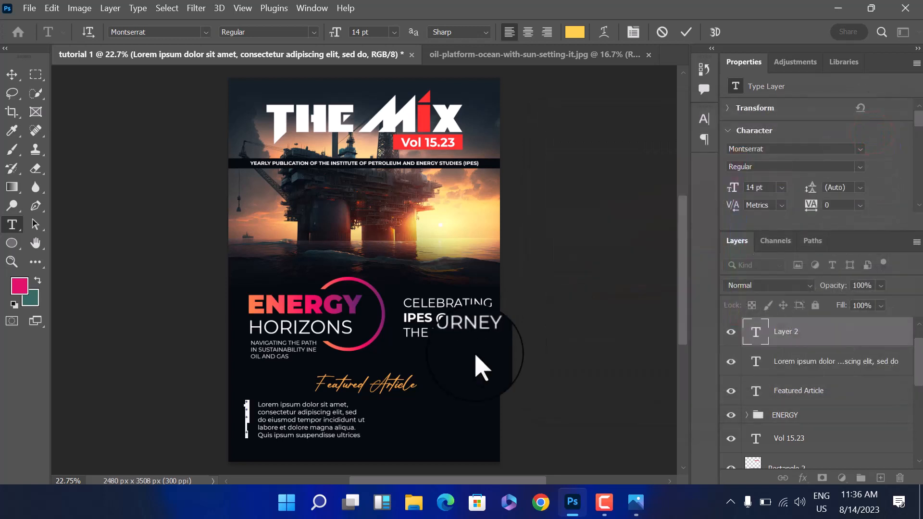
pyautogui.click(686, 32)
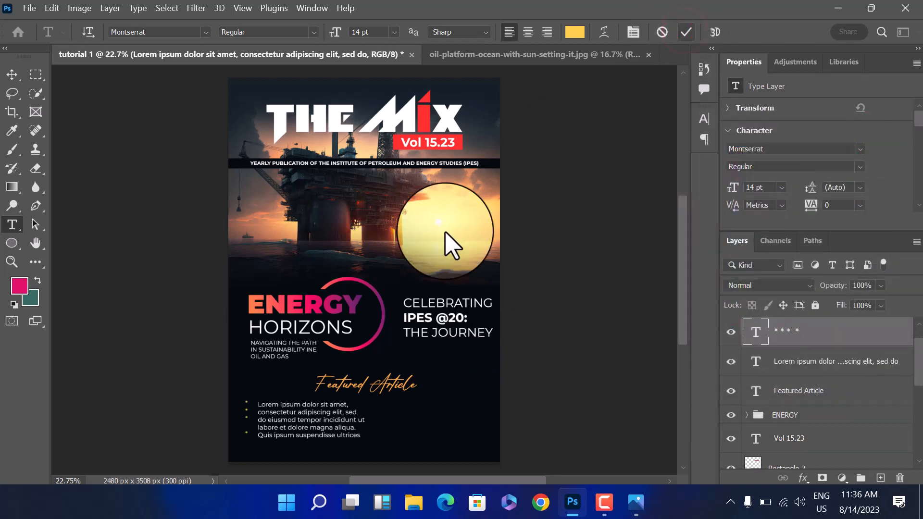
# Move the asterisk bullets closer to the paragraph and group both text layers under the name "left text".
pyautogui.click(11, 74)
pyautogui.moveTo(356, 388); pyautogui.dragTo(364, 394)
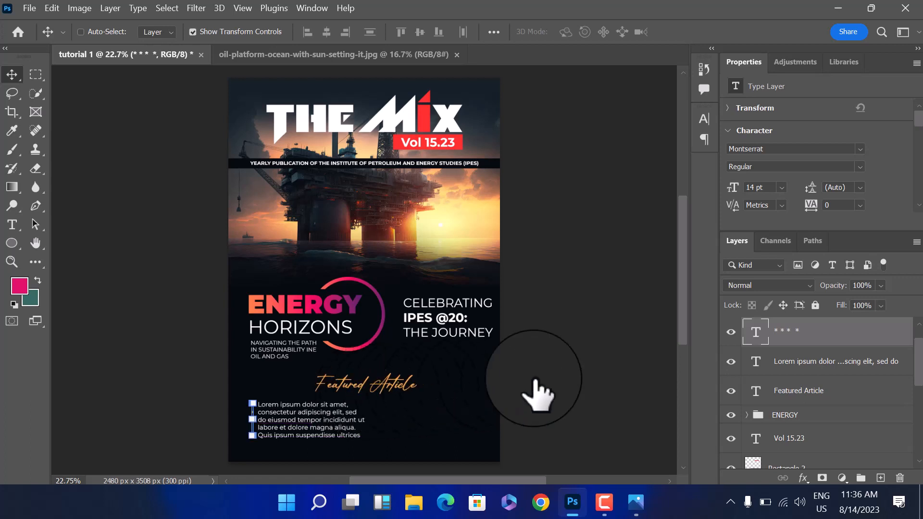
pyautogui.keyDown('ctrl'); pyautogui.click(786, 361); pyautogui.keyUp('ctrl')
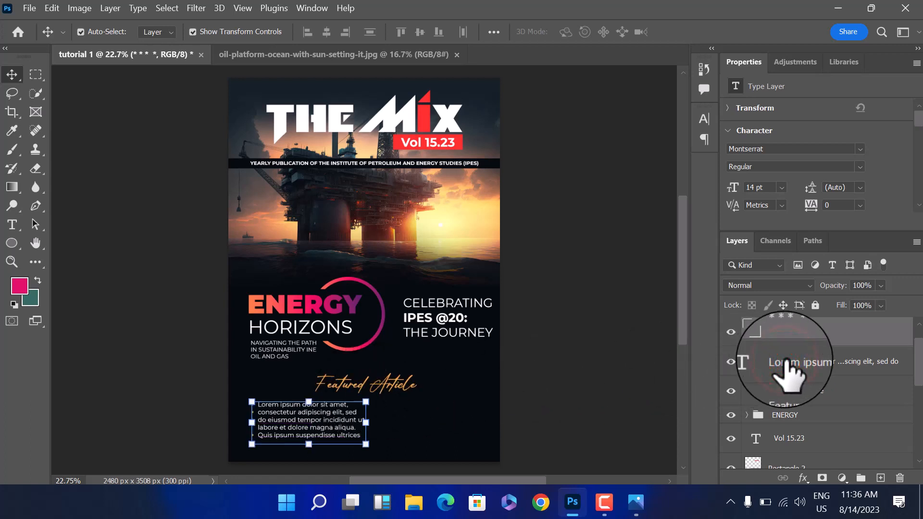
pyautogui.hotkey('ctrl', 'g')
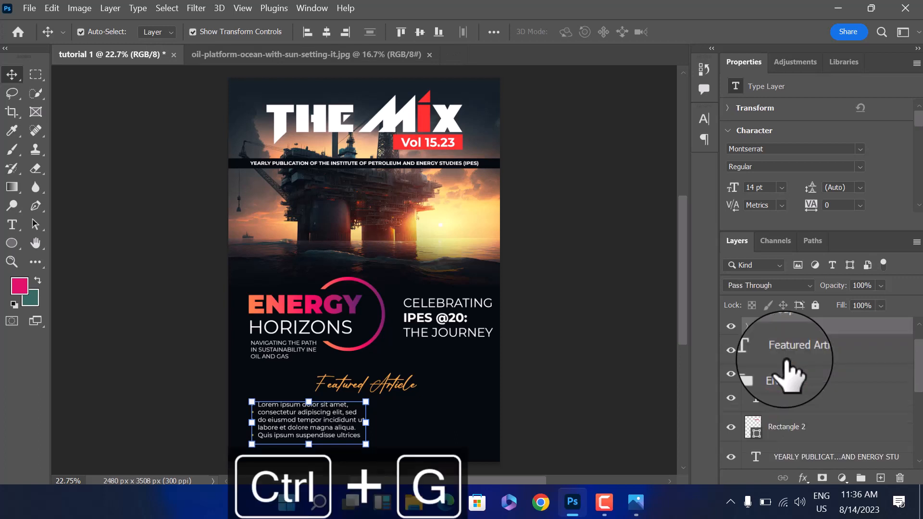
pyautogui.doubleClick(787, 327)
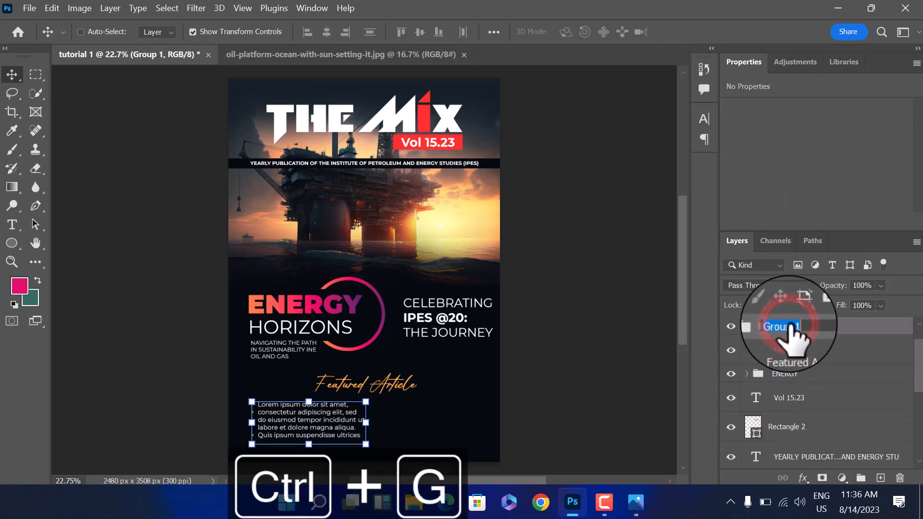
pyautogui.write('left te')
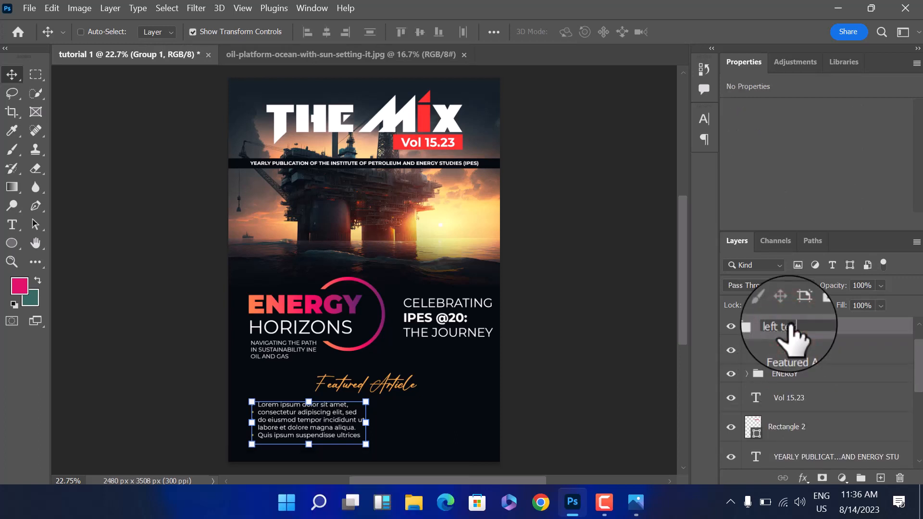
pyautogui.write('xt')
pyautogui.press('Return')
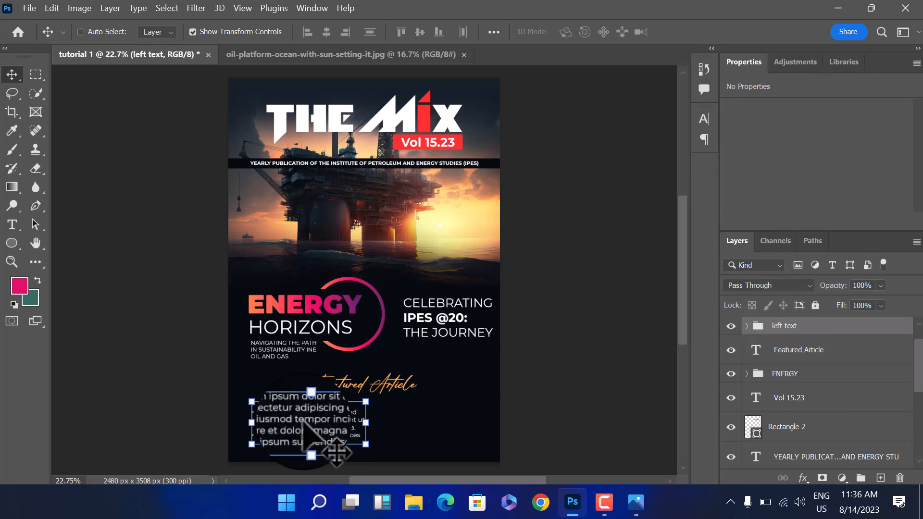
# Duplicate the "left text" group as a second column to its right and scale both groups together to 95.08%.
pyautogui.moveTo(303, 421); pyautogui.dragTo(428, 428)
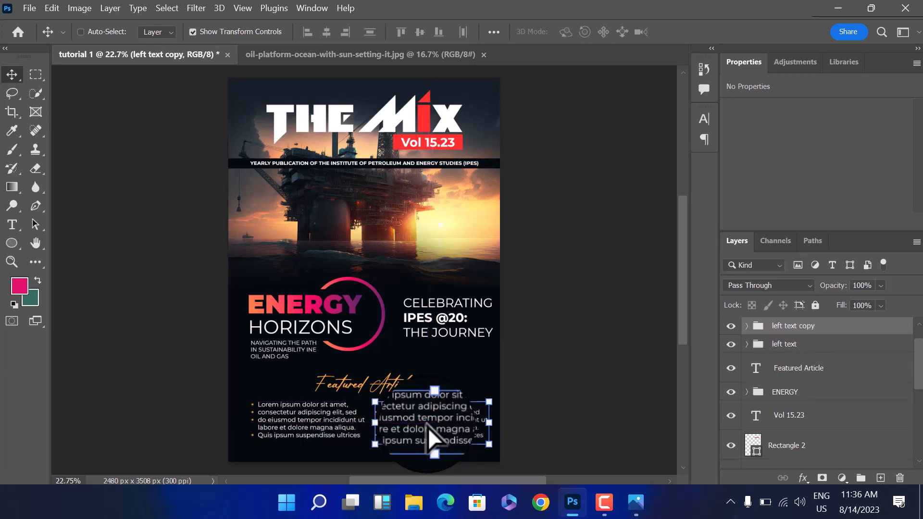
pyautogui.keyDown('shift'); pyautogui.click(801, 344); pyautogui.keyUp('shift')
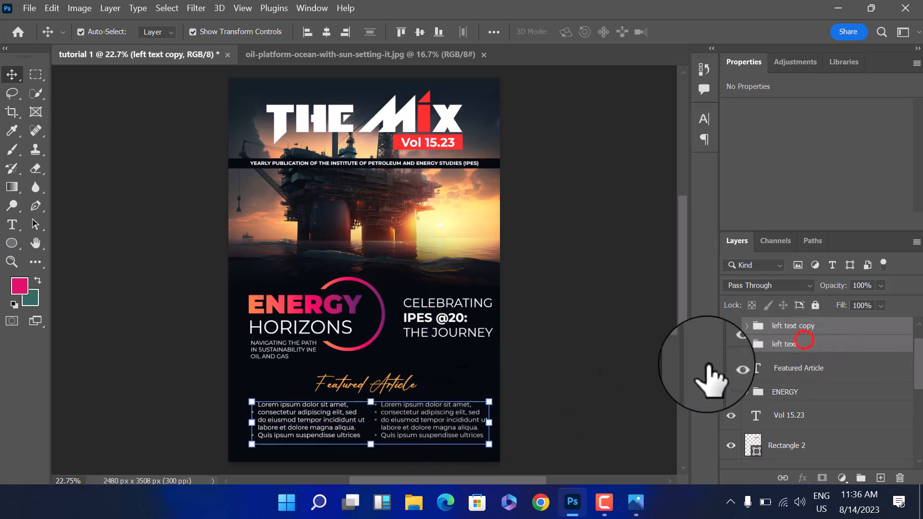
pyautogui.moveTo(490, 422); pyautogui.dragTo(477, 422)
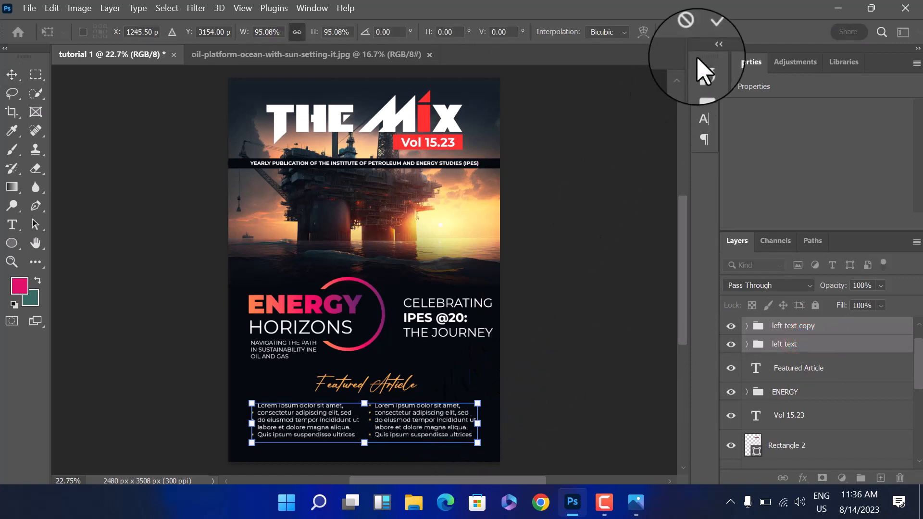
pyautogui.click(712, 32)
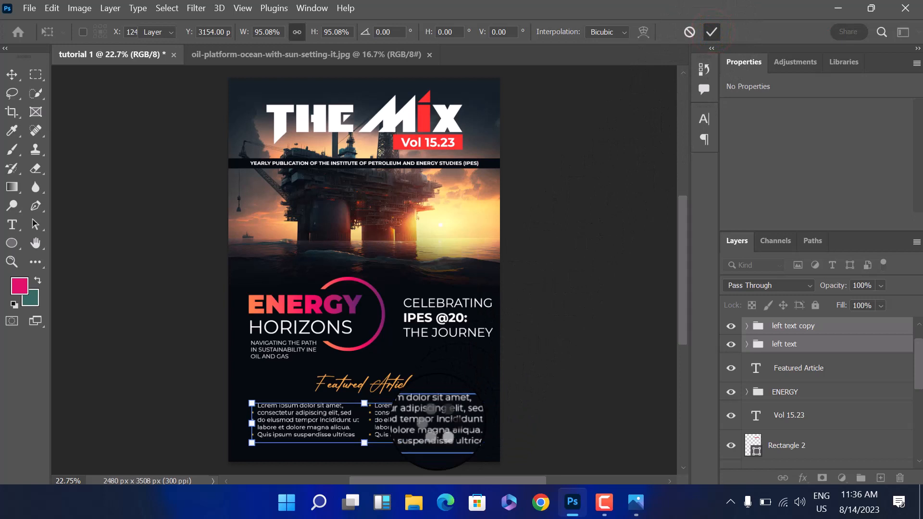
pyautogui.click(435, 421)
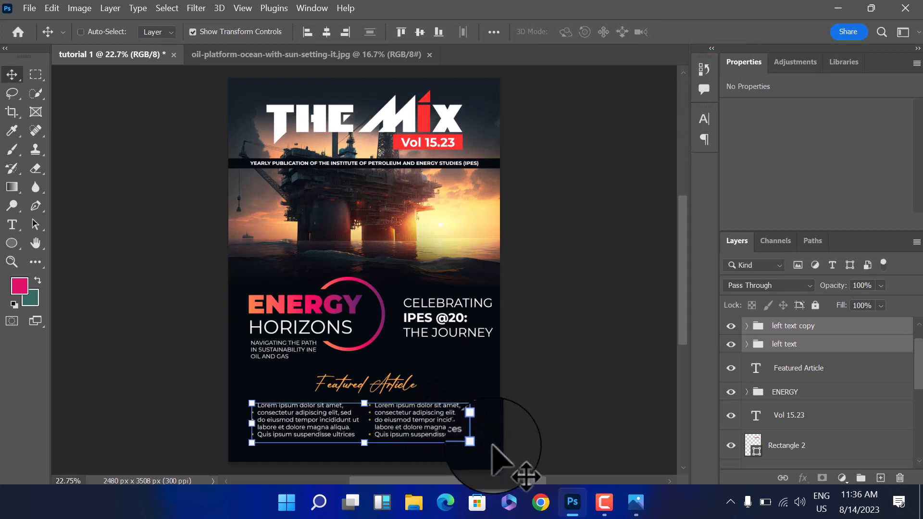
# Compare the cover with the reference image 00.jpg, examining the article columns and the logo in its lower right corner.
pyautogui.click(631, 504)
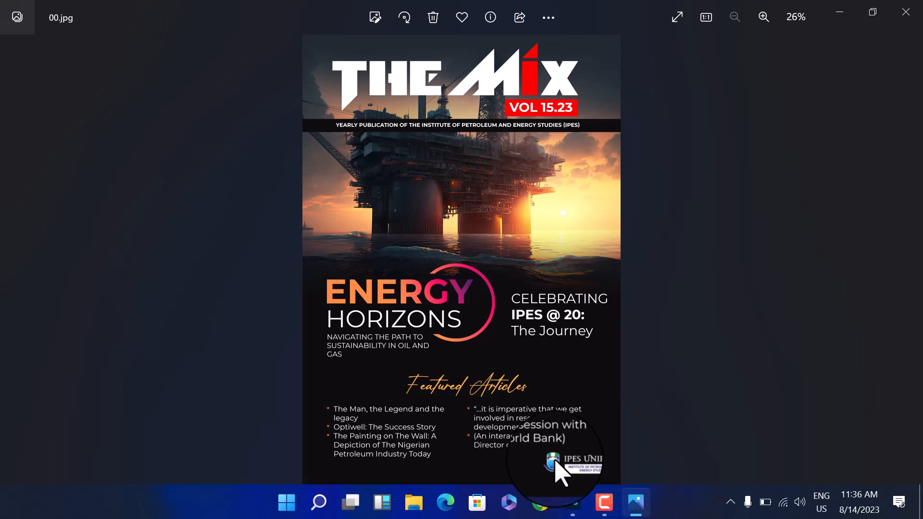
pyautogui.moveTo(572, 502)
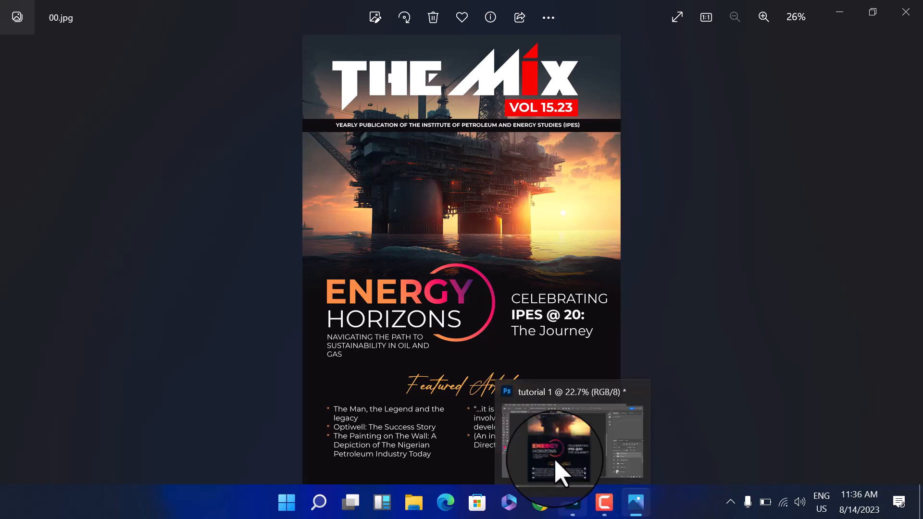
pyautogui.click(573, 502)
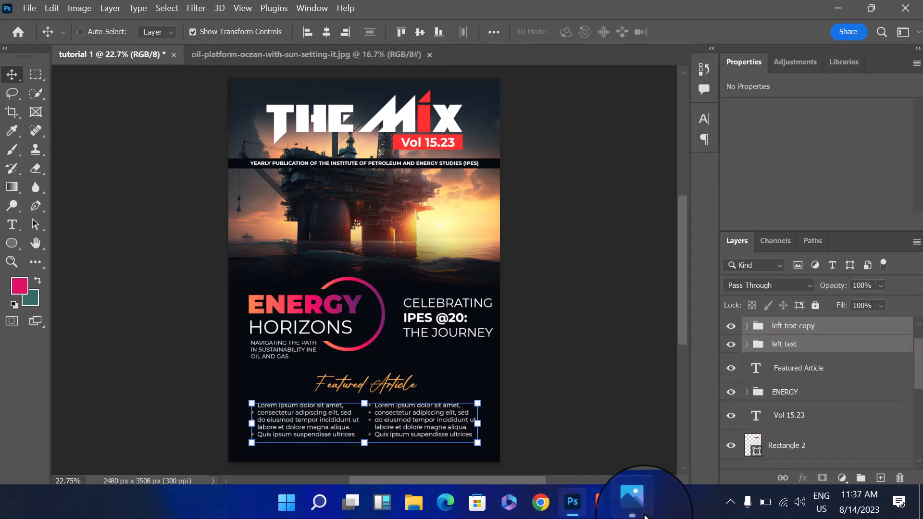
pyautogui.click(640, 510)
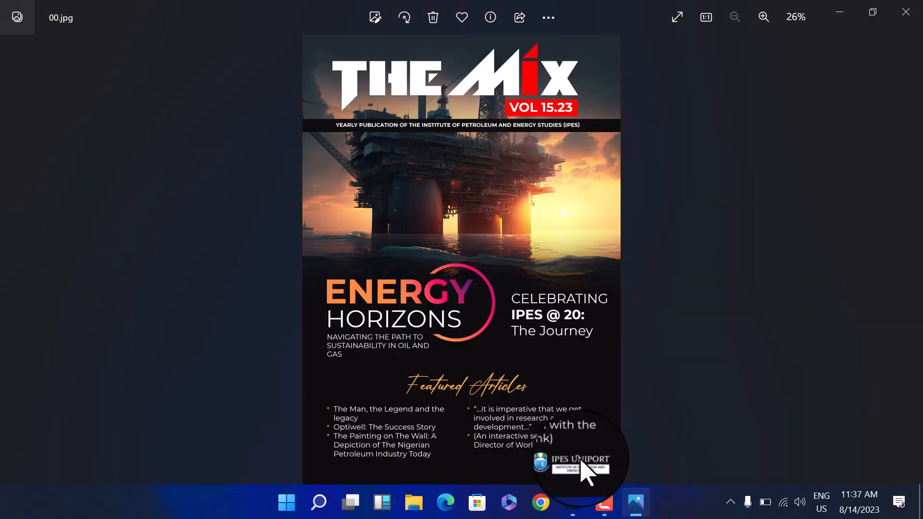
pyautogui.click(574, 502)
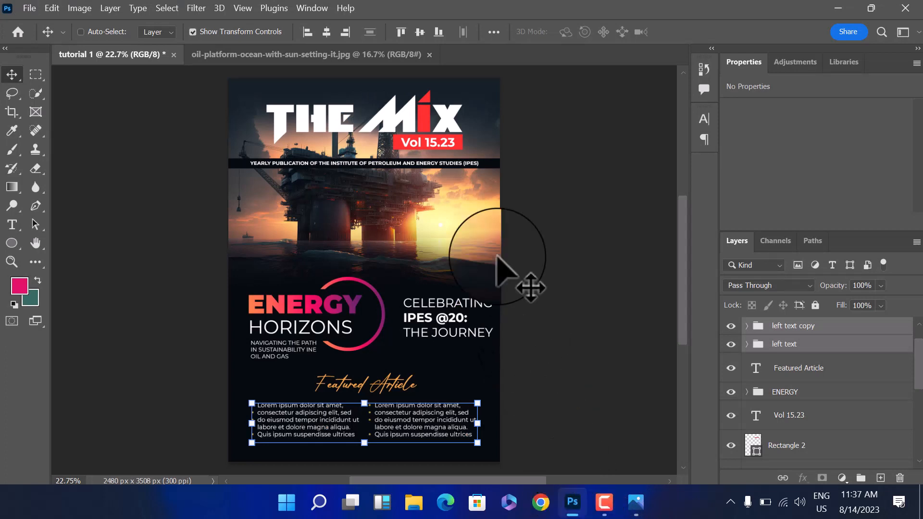
# Close the oil-platform-ocean-with-sun-setting-it.jpg document and start Export As for the magazine cover.
pyautogui.click(430, 54)
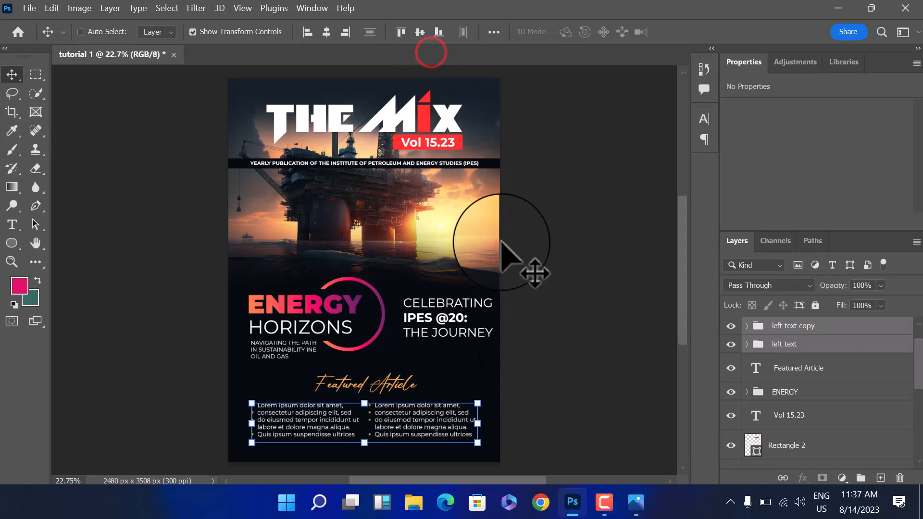
pyautogui.click(527, 313)
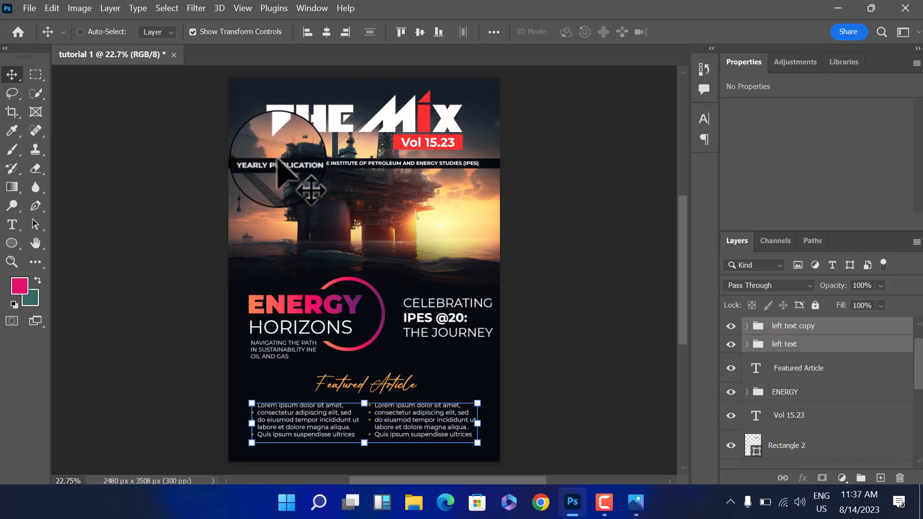
pyautogui.click(29, 8)
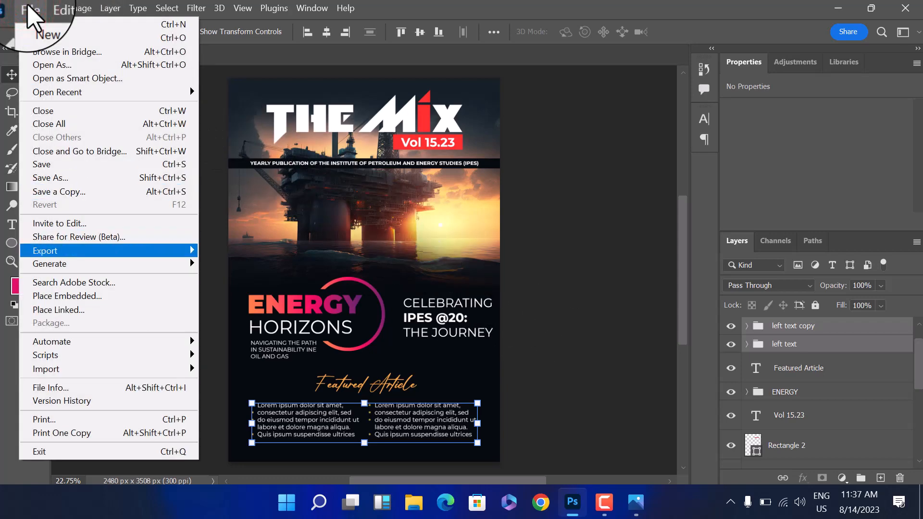
pyautogui.moveTo(96, 250)
pyautogui.click(219, 265)
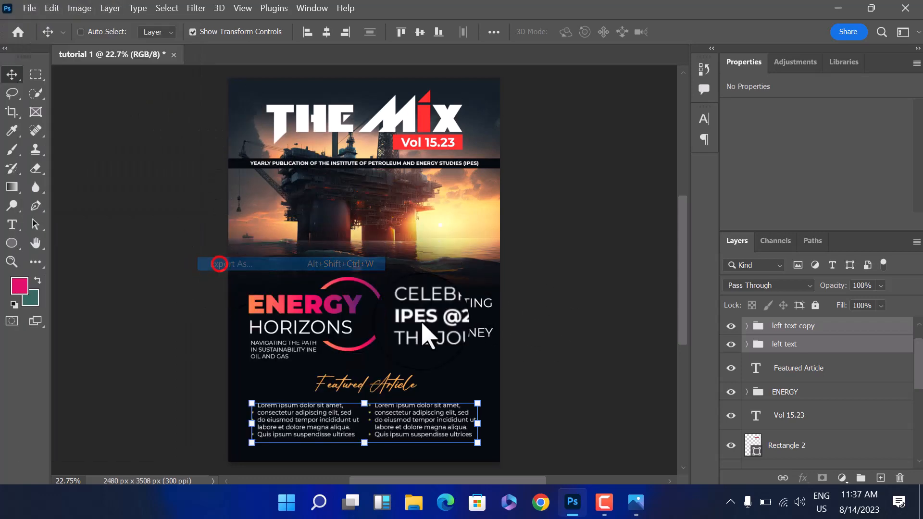